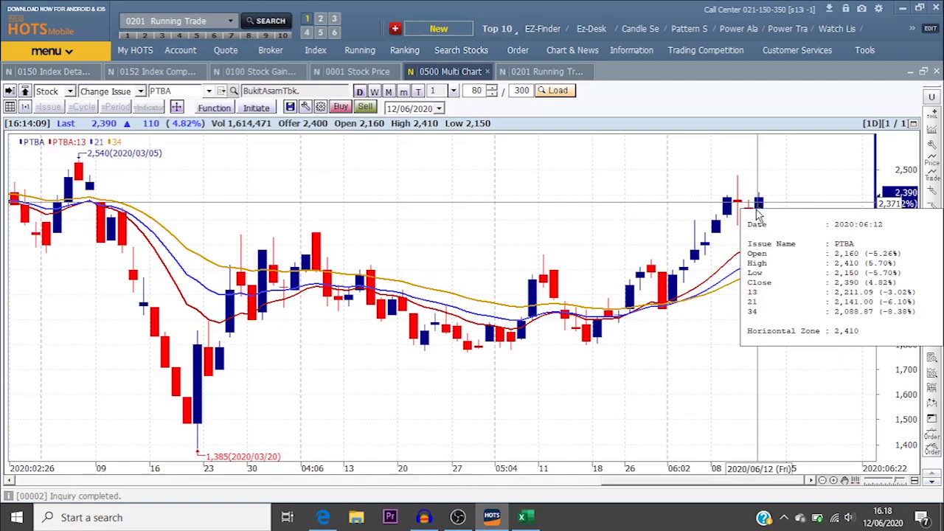
# Zoom in on the most recent PTBA daily candles in the chart, and switch to the blank Excel workbook.
pyautogui.moveTo(760, 199); pyautogui.dragTo(659, 310)
pyautogui.moveTo(734, 278); pyautogui.dragTo(866, 288)
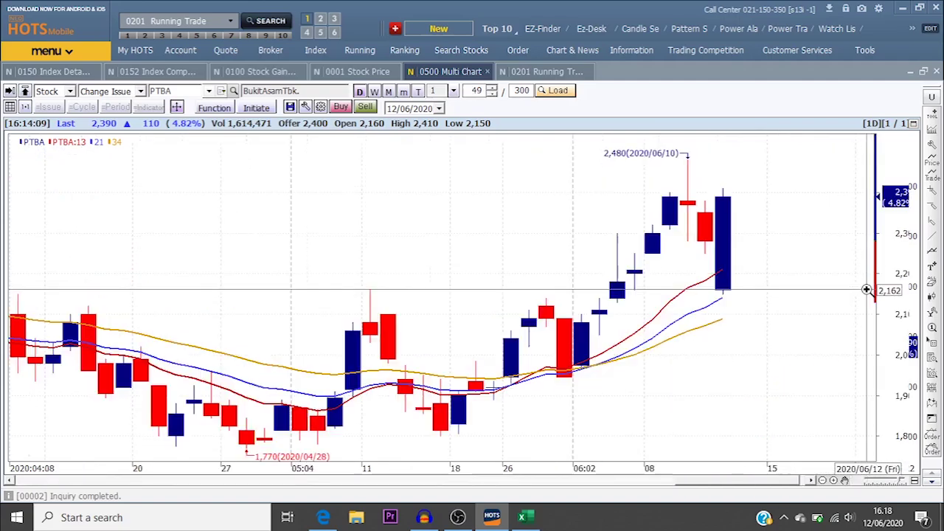
pyautogui.click(553, 492)
pyautogui.click(637, 277)
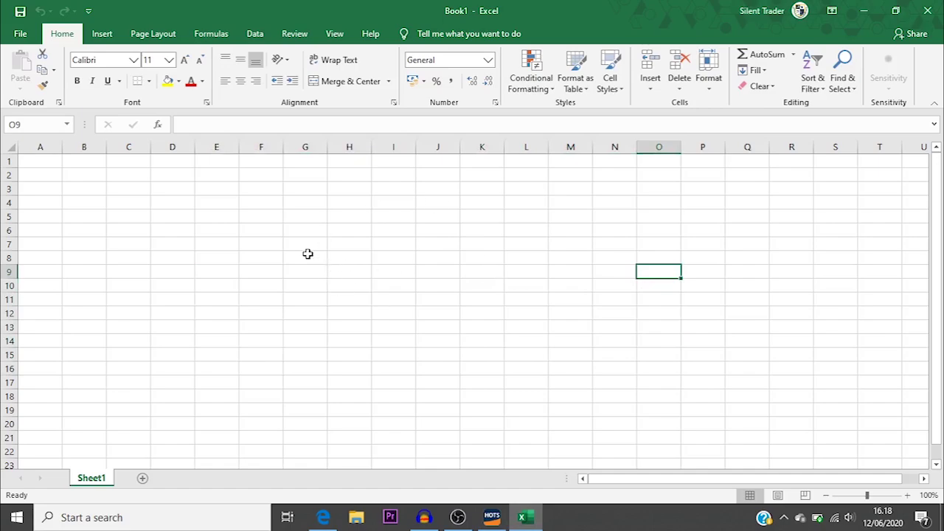
# Return to the HOTS chart to read the closing price of PTBA's 12 June 2020 candle, and switch back to Excel.
pyautogui.click(350, 248)
pyautogui.press('Right')
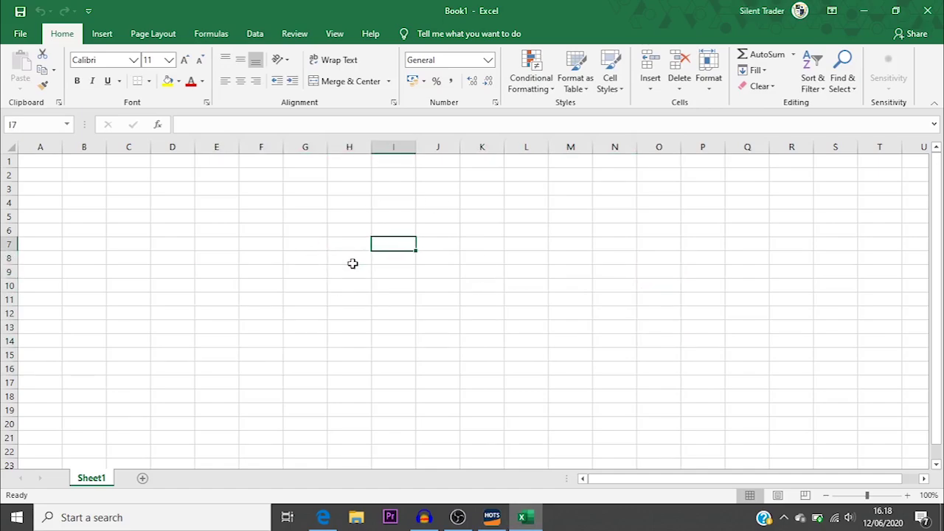
pyautogui.press('Left')
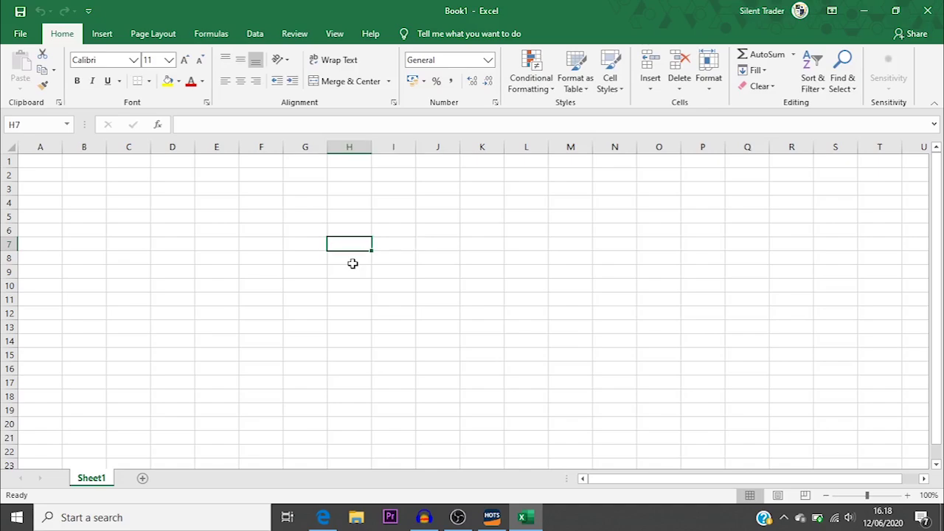
pyautogui.hotkey('alt', 'Tab')
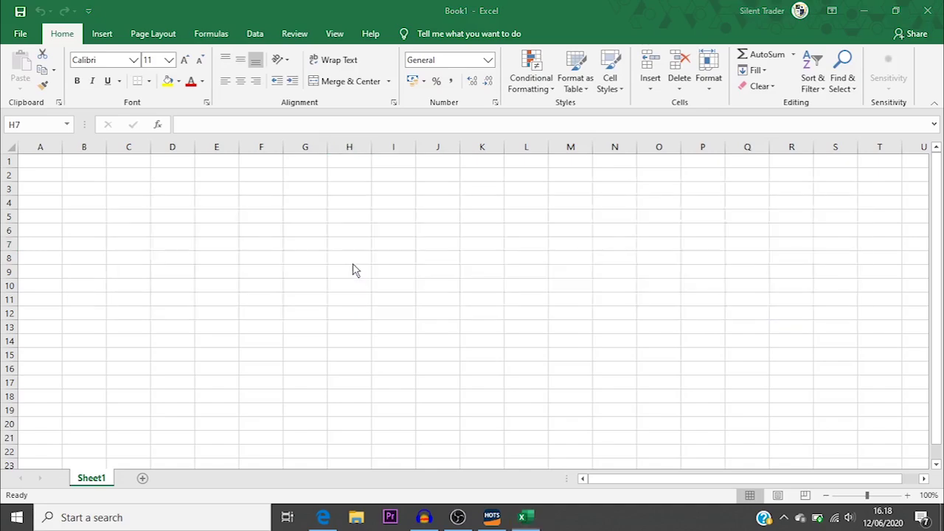
pyautogui.moveTo(726, 227)
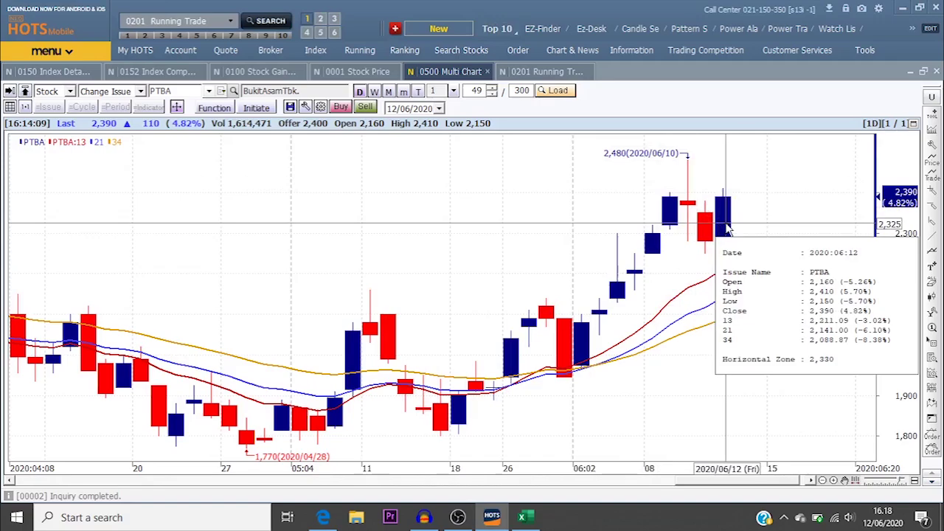
pyautogui.hotkey('alt', 'Tab')
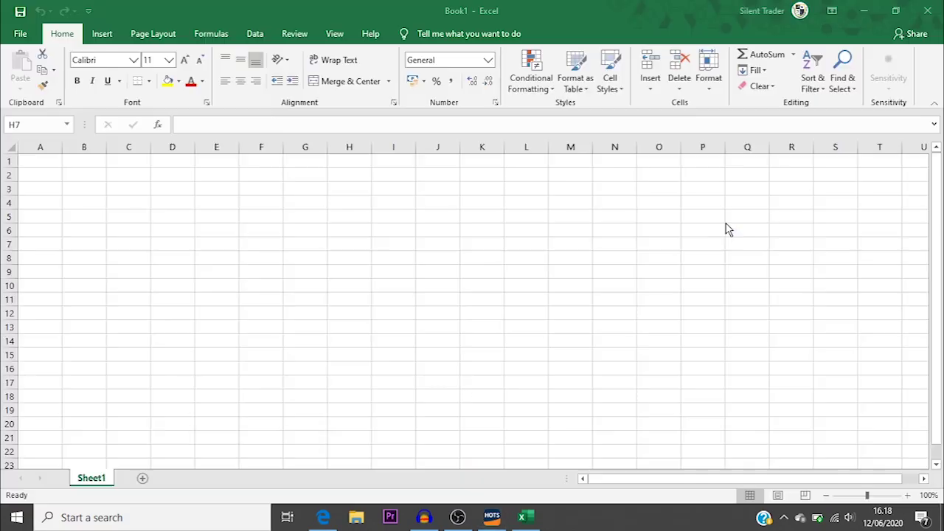
# Enter the label "Close price" in cell G7 and auto-fit column G to its contents.
pyautogui.press('Left')
pyautogui.write('C')
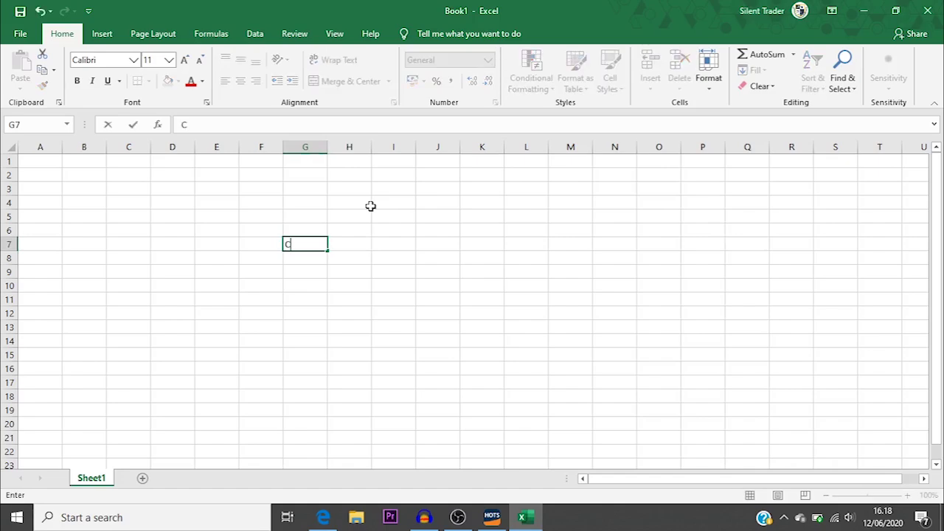
pyautogui.write('lose price')
pyautogui.press('Tab')
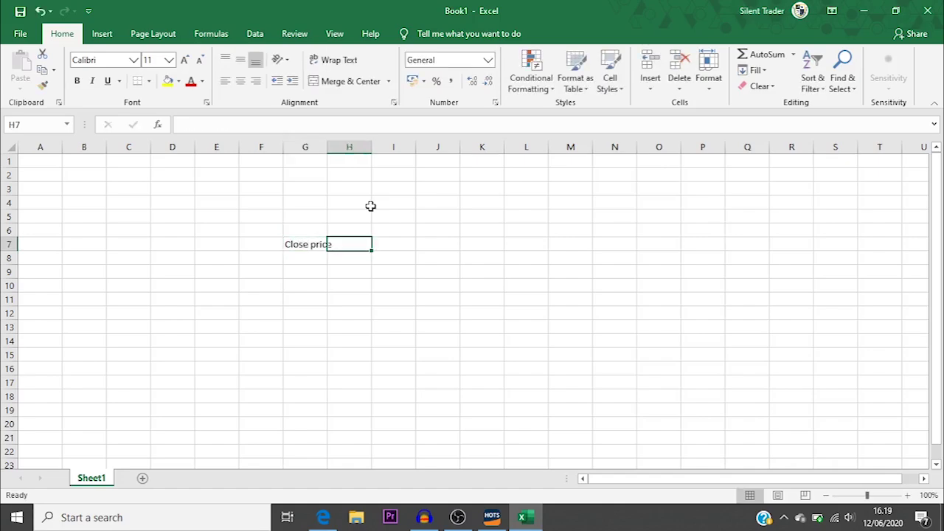
pyautogui.doubleClick(327, 147)
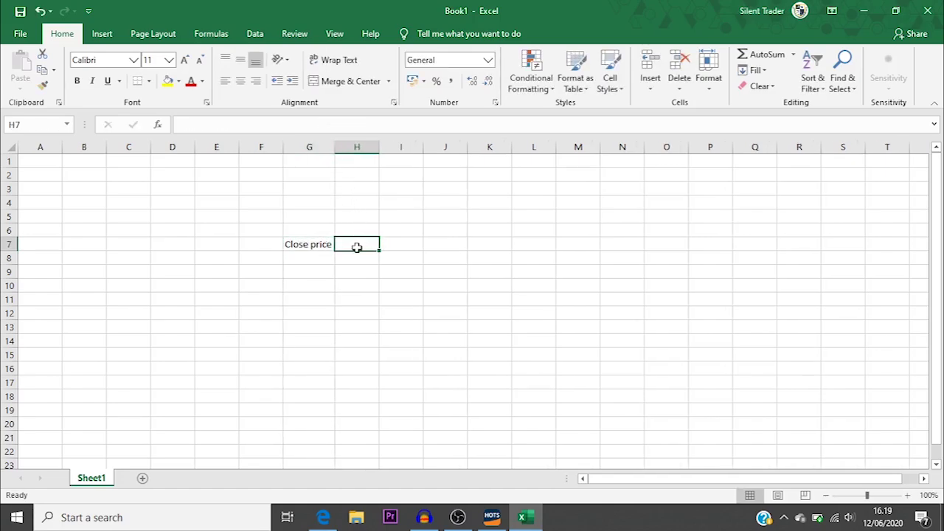
# Enter 2390 as the close price in cell H7.
pyautogui.write('2390')
pyautogui.hotkey('ctrl', 'Return')
pyautogui.press('Up')
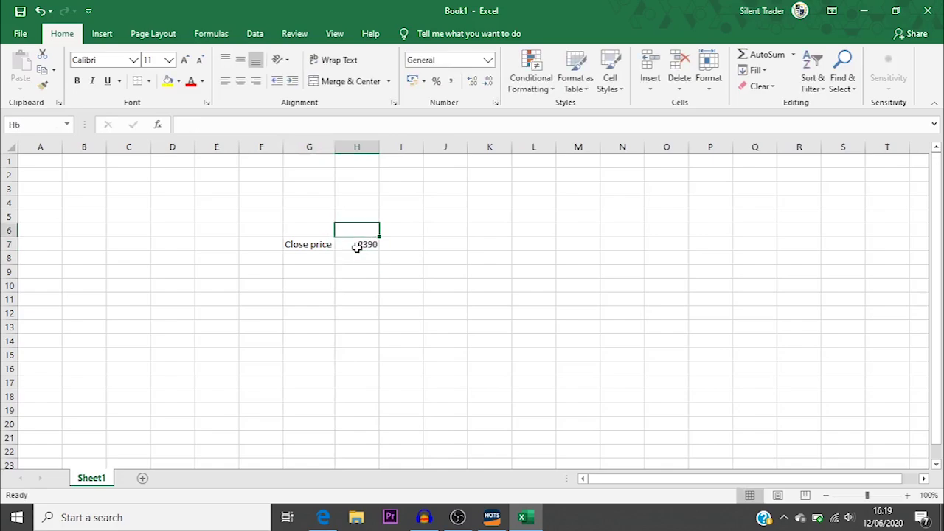
# Enter the label "DPS" in cell G8, below the close price label.
pyautogui.press('Down')
pyautogui.press('Down')
pyautogui.press('Left')
pyautogui.write('dpr')
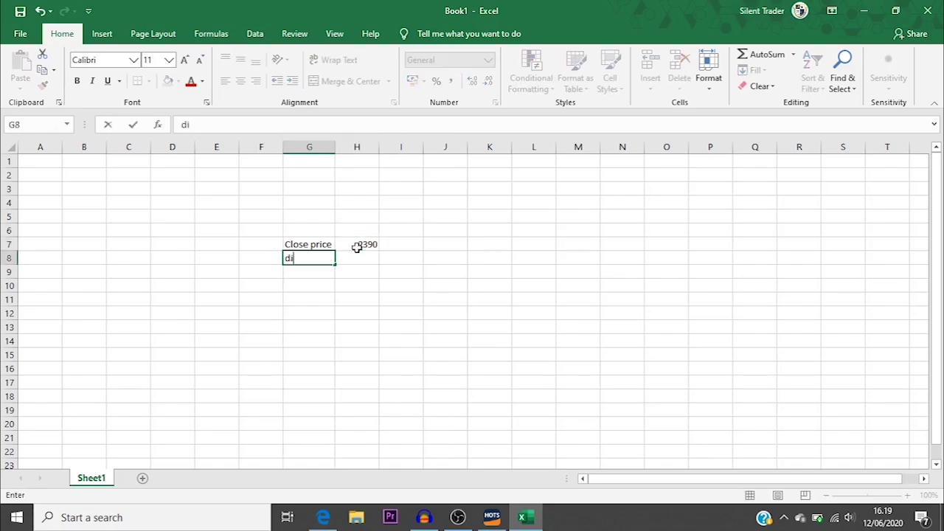
pyautogui.press('BackSpace')
pyautogui.press('BackSpace')
pyautogui.press('BackSpace')
pyautogui.write('DPS')
# Enter 326 as the DPS value in cell H8.
pyautogui.click(356, 248)
pyautogui.press('Down')
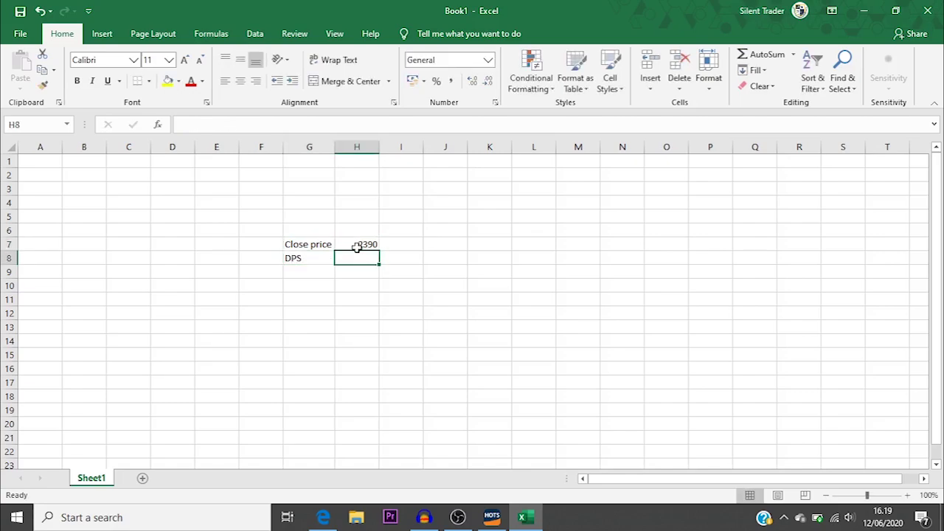
pyautogui.write('326')
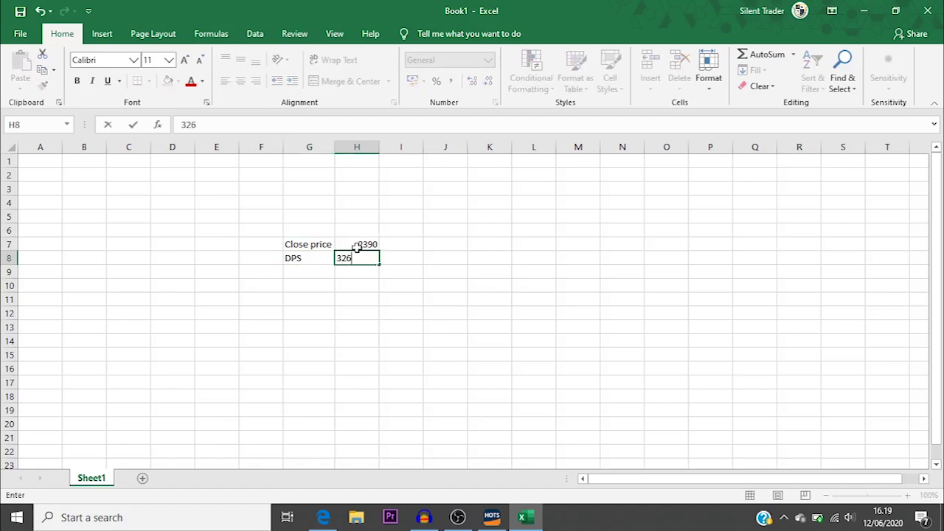
pyautogui.press('Return')
pyautogui.press('Up')
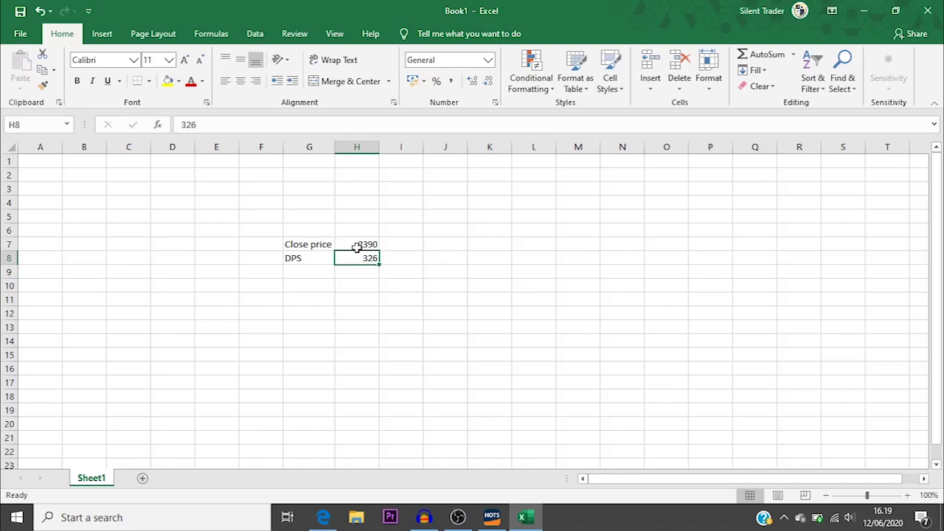
# Enter the label "DY" in cell G9, below the DPS label.
pyautogui.press('Down')
pyautogui.press('Left')
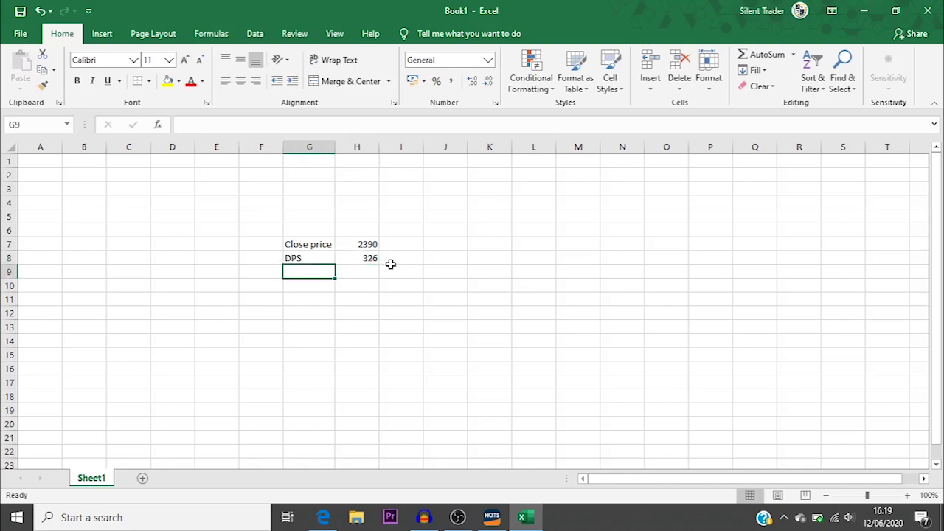
pyautogui.write('DY')
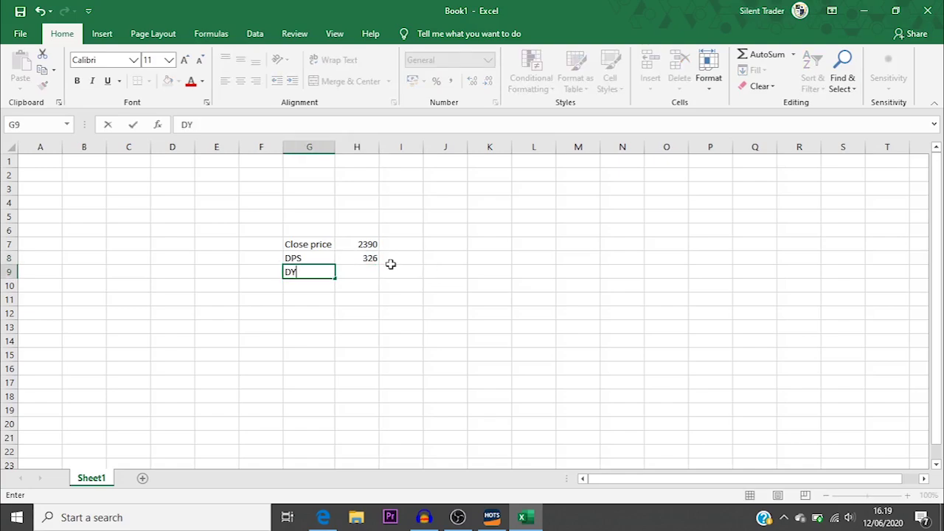
pyautogui.press('Tab')
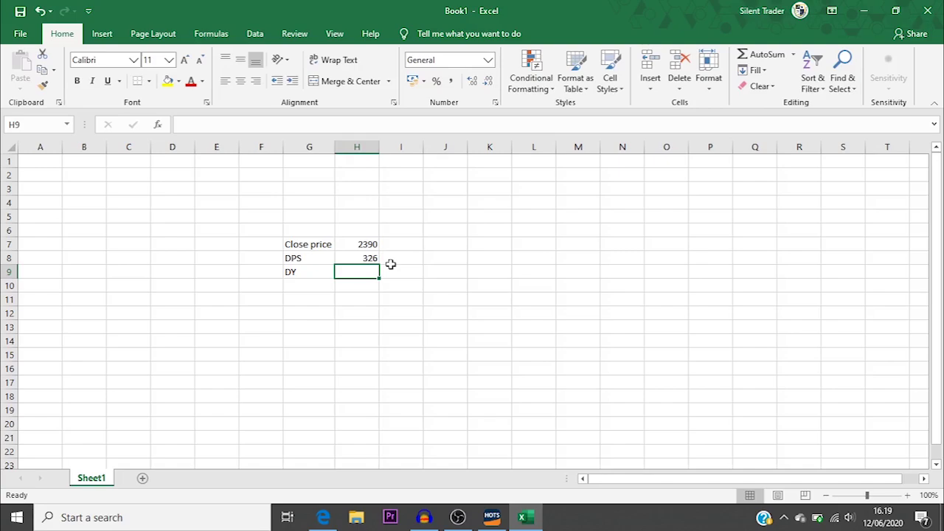
pyautogui.press('Up')
pyautogui.press('Up')
pyautogui.press('Up')
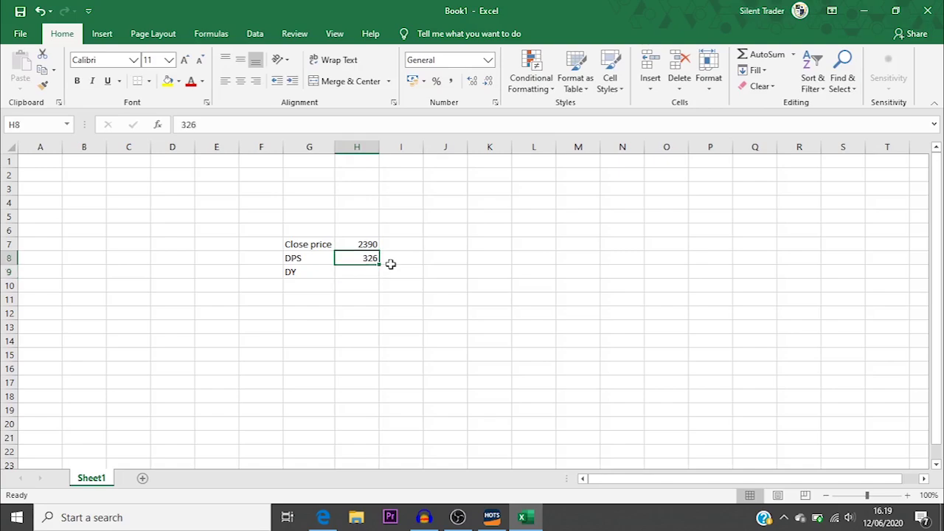
pyautogui.press('Down')
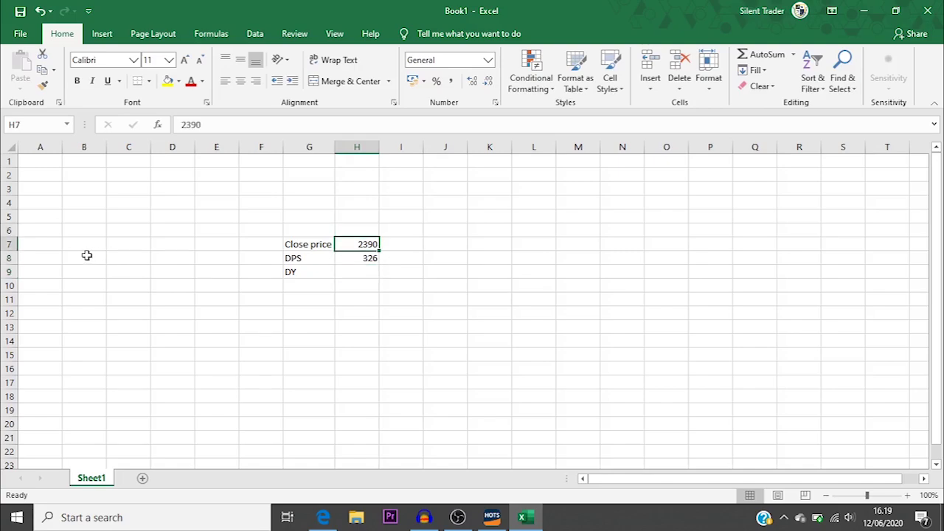
# Insert a new row above the DY row and fill it with the label "Lot" and the value 1.
pyautogui.click(6, 271)
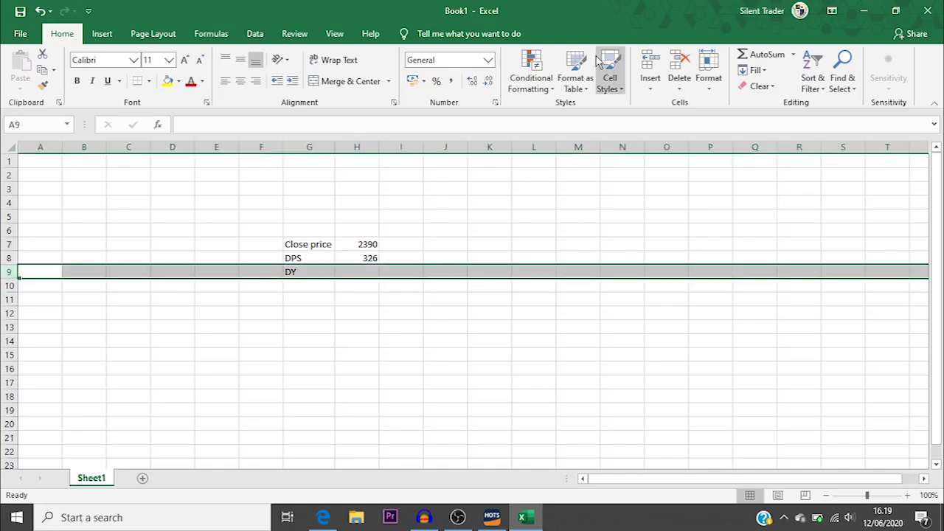
pyautogui.click(650, 70)
pyautogui.click(292, 283)
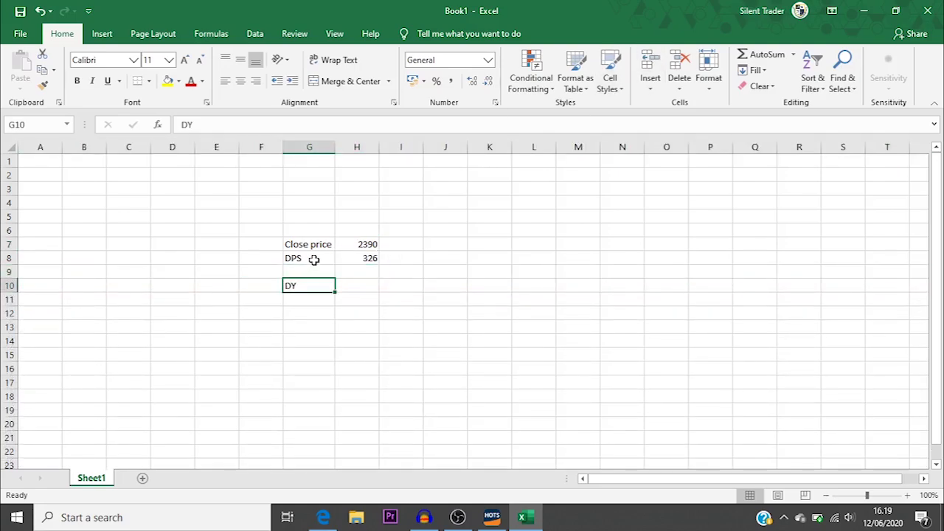
pyautogui.click(309, 270)
pyautogui.write('Lot')
pyautogui.press('Tab')
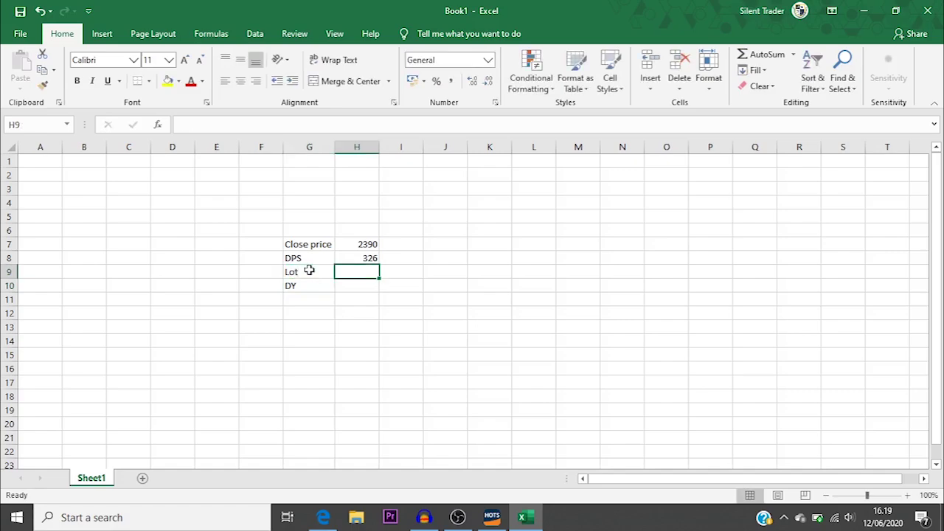
pyautogui.write('1')
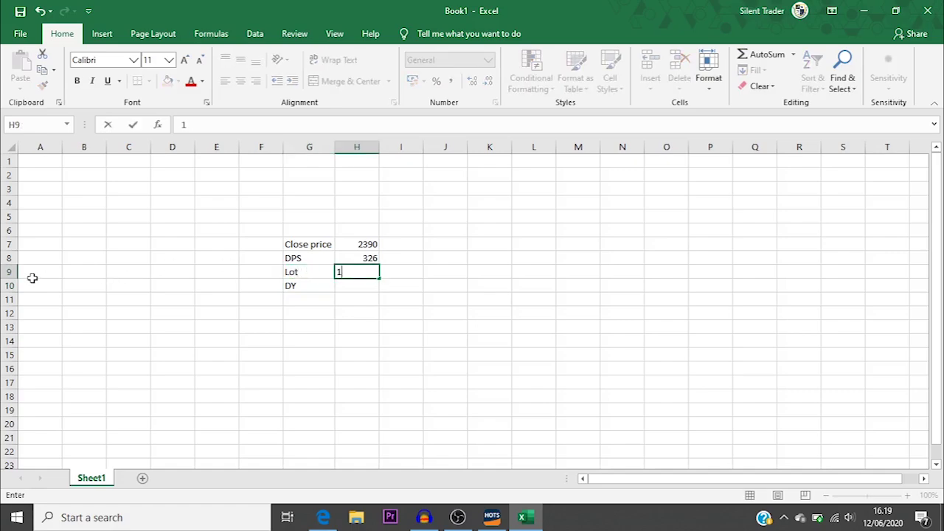
# Insert another row above the DY row and label it "total" in cell G10.
pyautogui.click(13, 286)
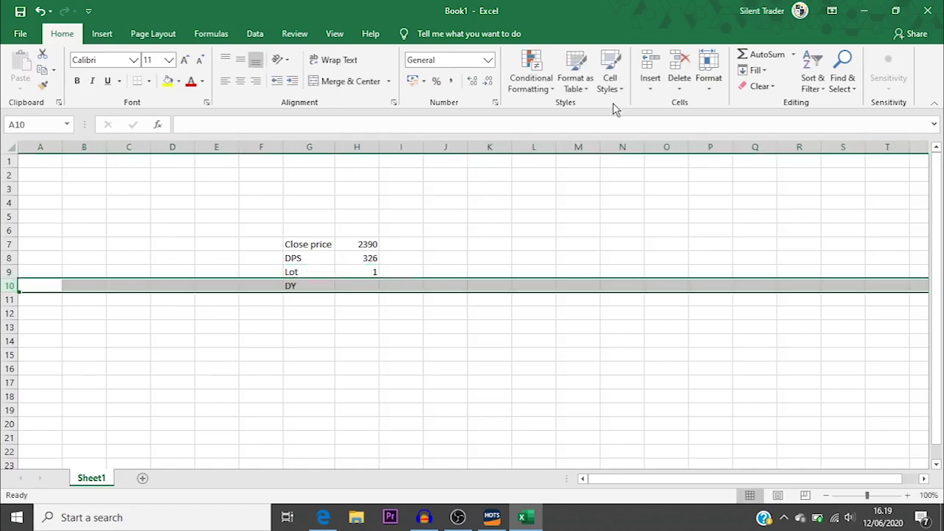
pyautogui.click(650, 65)
pyautogui.click(312, 286)
pyautogui.write('total')
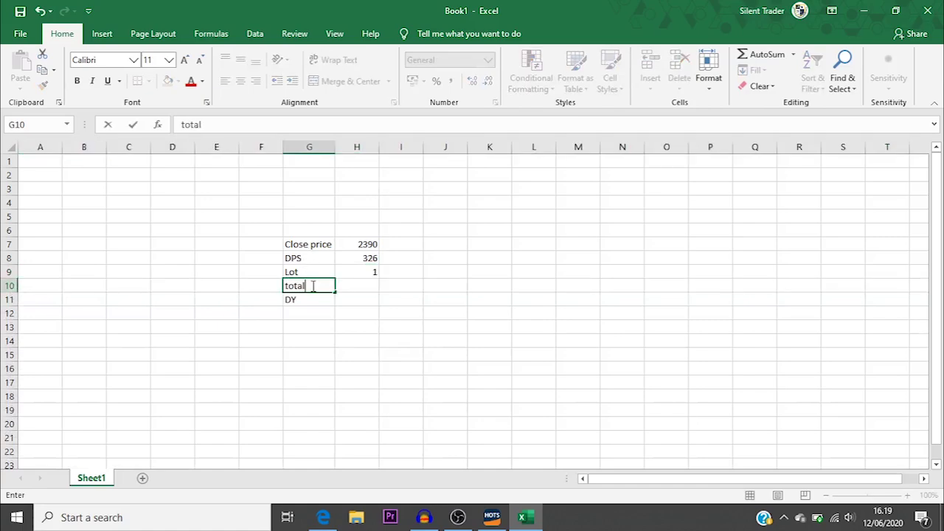
# Calculate the total in cell H10 with the formula =100*H7.
pyautogui.press('Tab')
pyautogui.write('=')
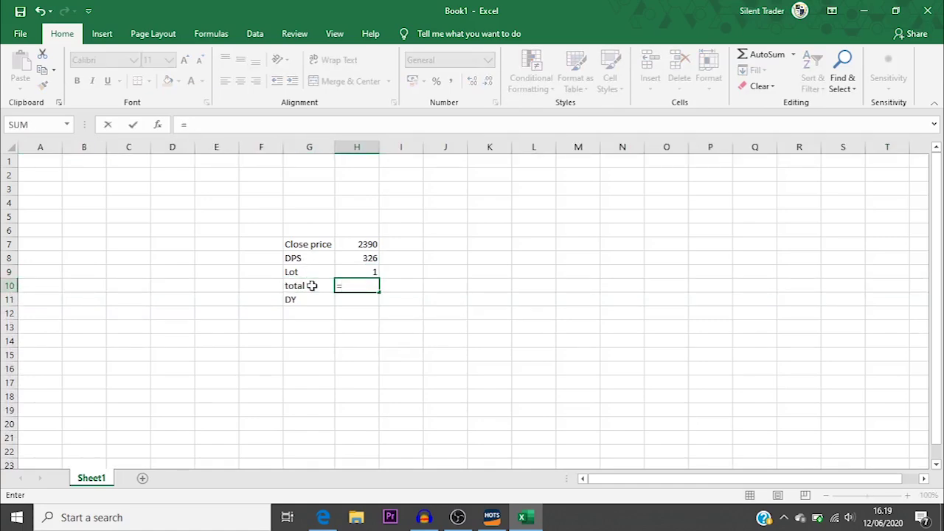
pyautogui.write('100*')
pyautogui.press('Up')
pyautogui.press('Up')
pyautogui.press('Up')
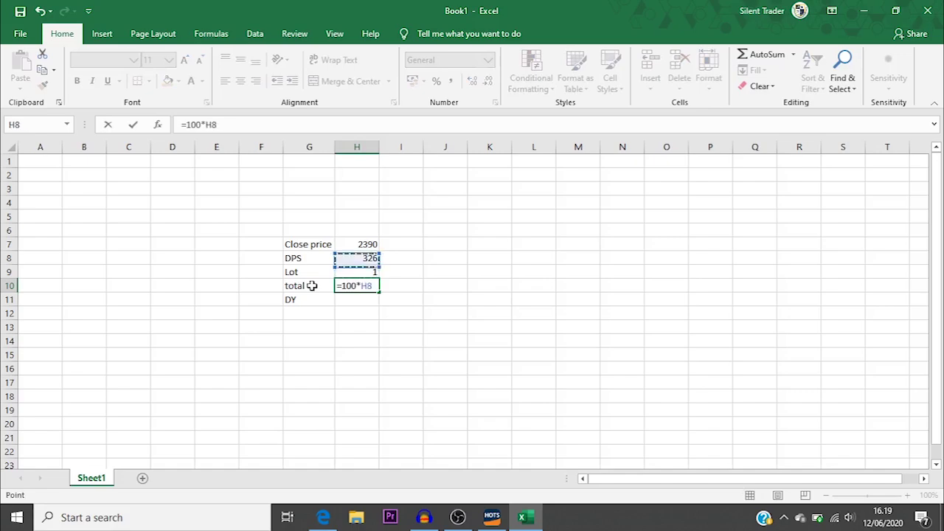
pyautogui.press('Return')
pyautogui.press('Up')
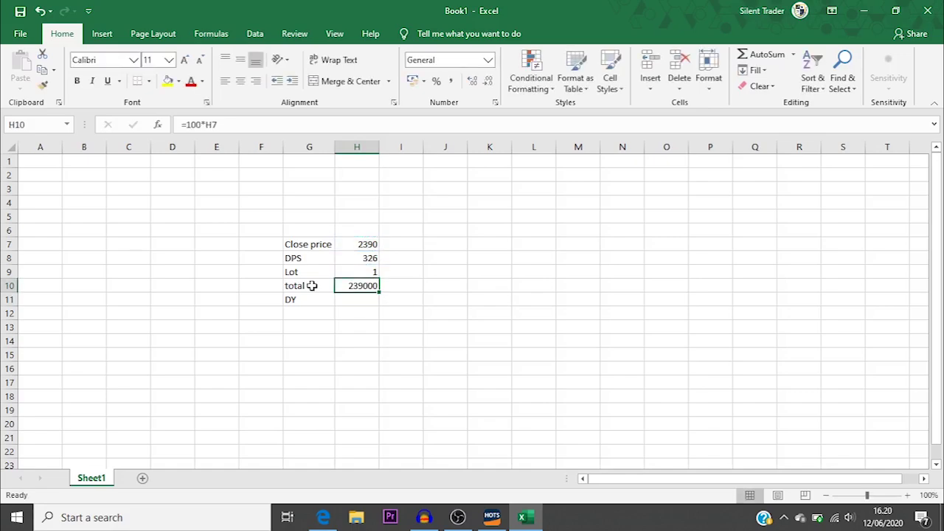
# Format the total in H10 with the Number category and the 1000 separator enabled.
pyautogui.click(495, 105)
pyautogui.click(487, 60)
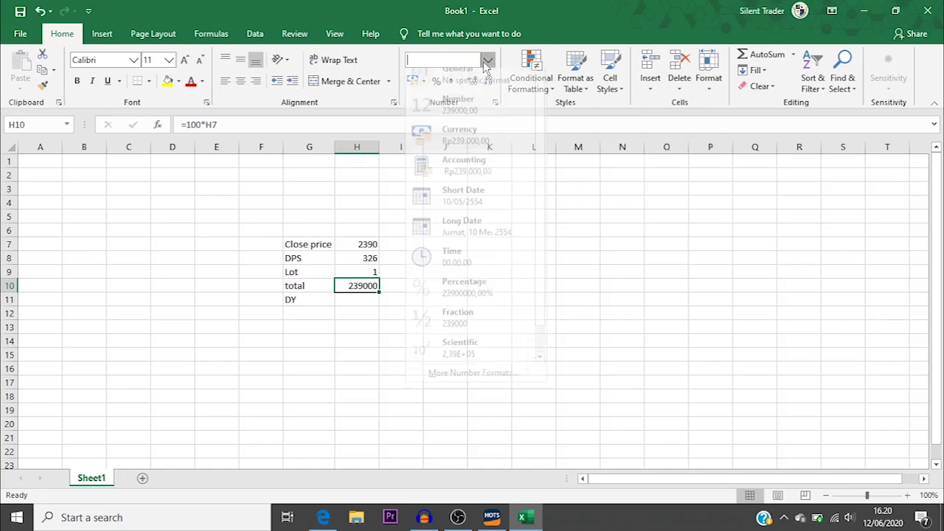
pyautogui.click(464, 84)
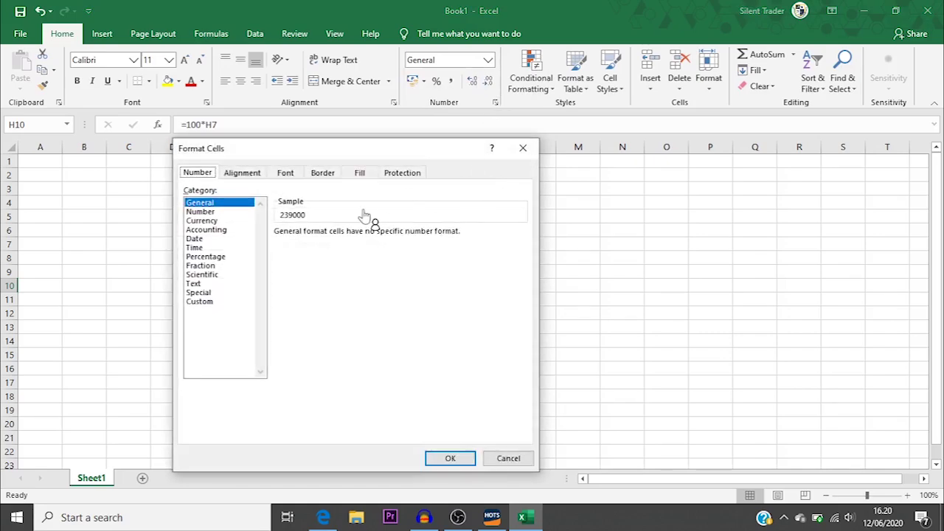
pyautogui.click(203, 212)
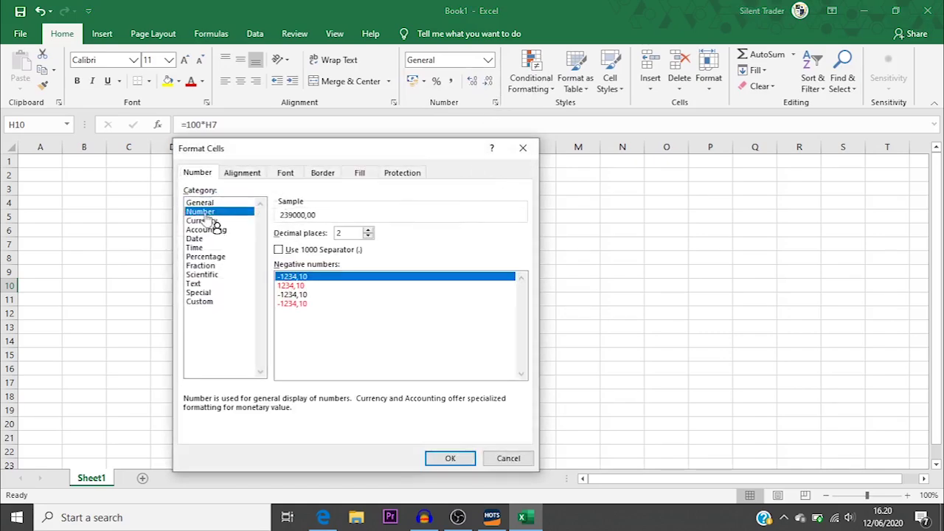
pyautogui.click(308, 250)
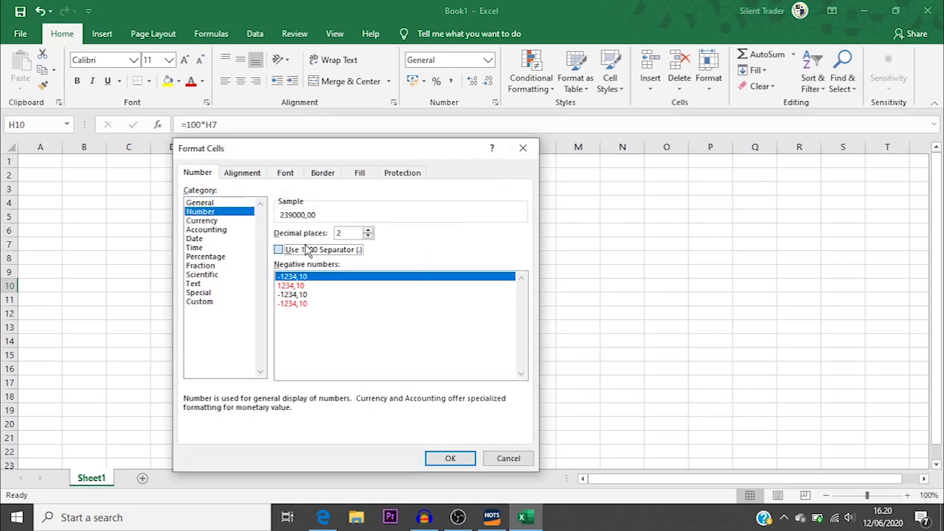
pyautogui.click(450, 458)
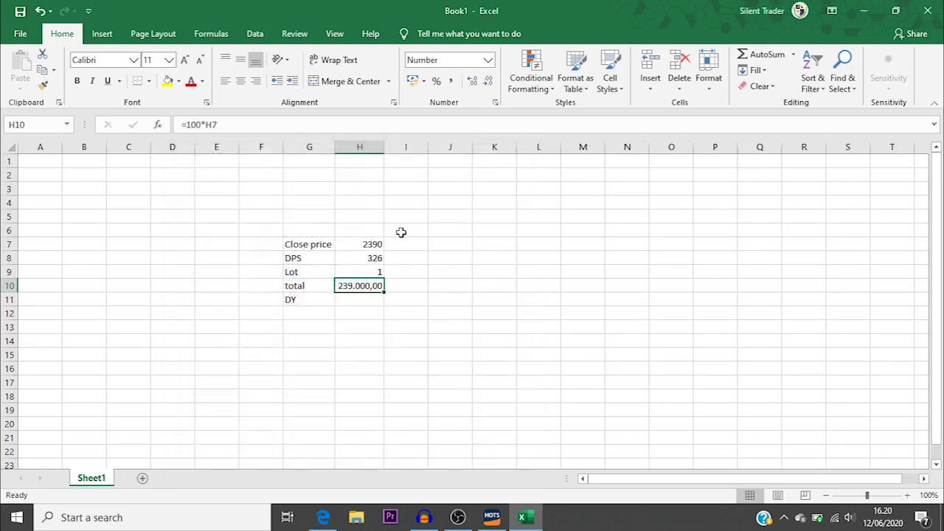
# Reduce the decimals of the total in H10 so that it displays as a whole number.
pyautogui.doubleClick(473, 81)
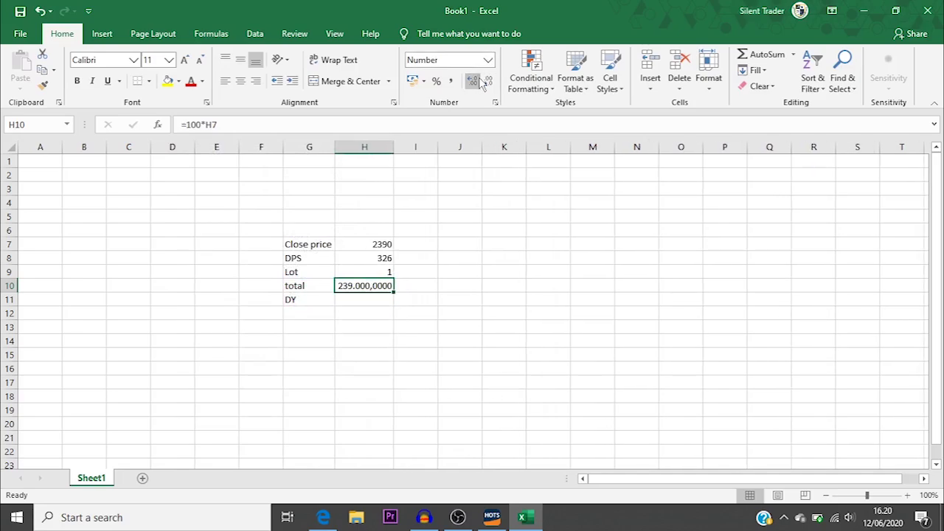
pyautogui.doubleClick(489, 82)
pyautogui.doubleClick(489, 82)
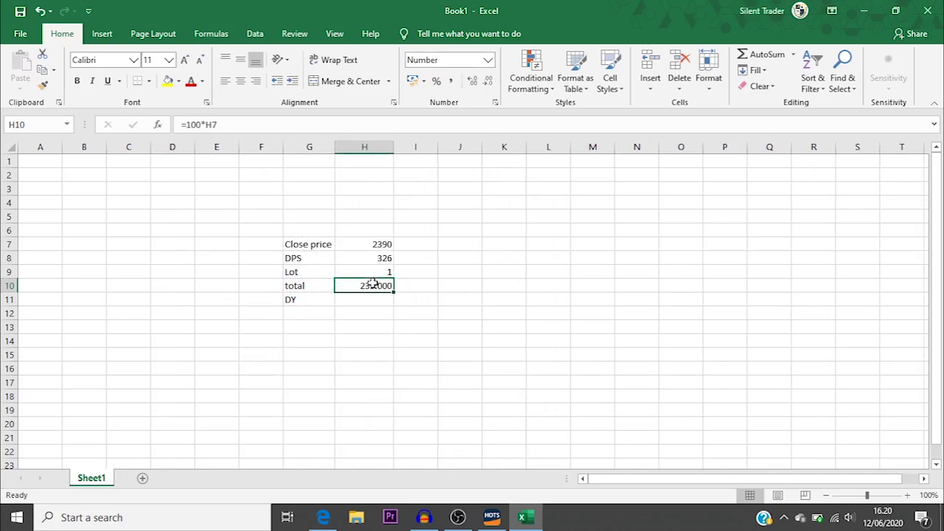
pyautogui.press('Up')
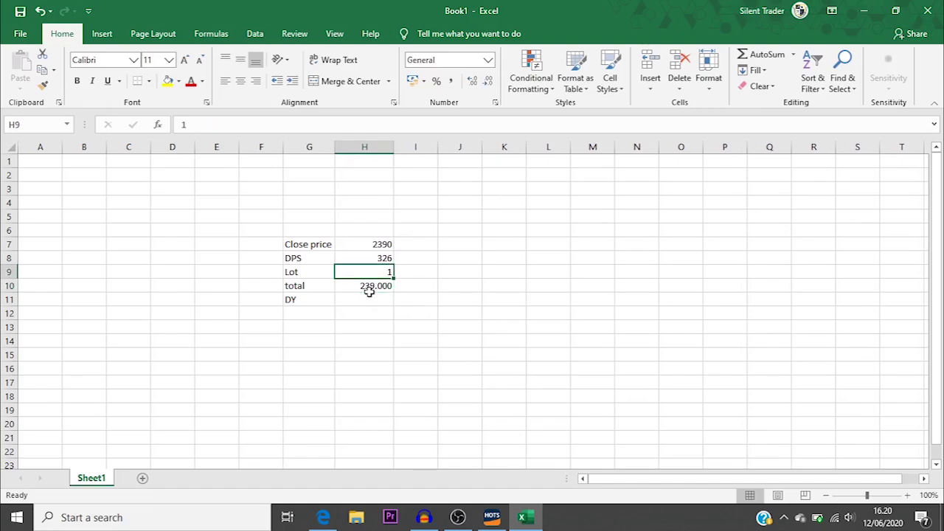
pyautogui.click(369, 291)
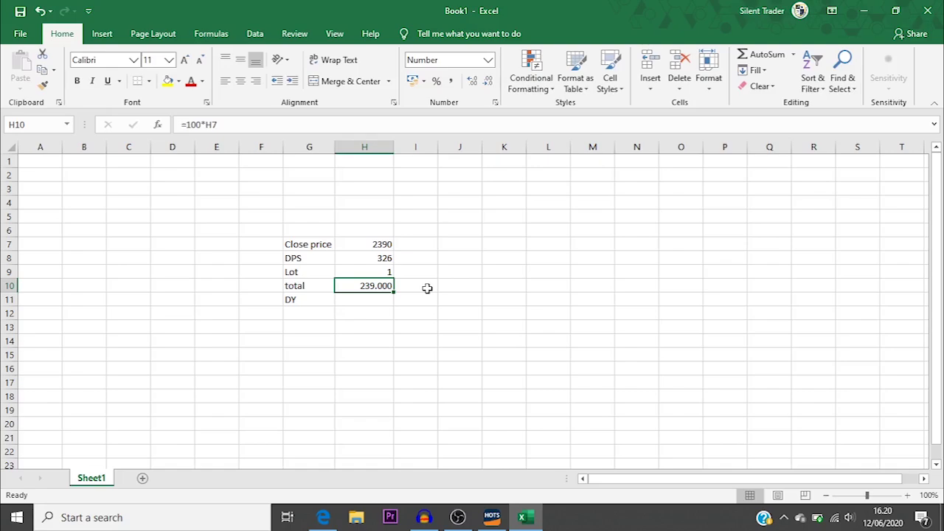
# Calculate the dividend yield in cell H11 with the formula =H8/H7.
pyautogui.press('Down')
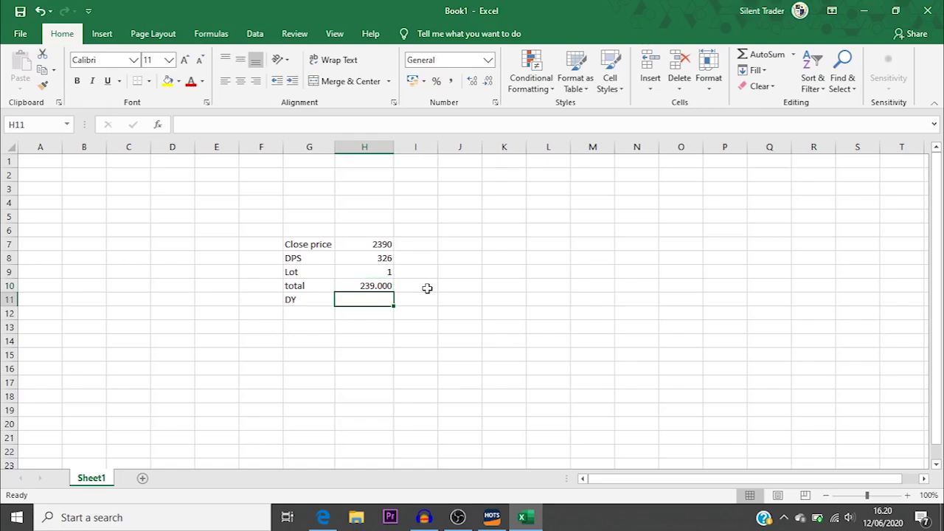
pyautogui.write('=')
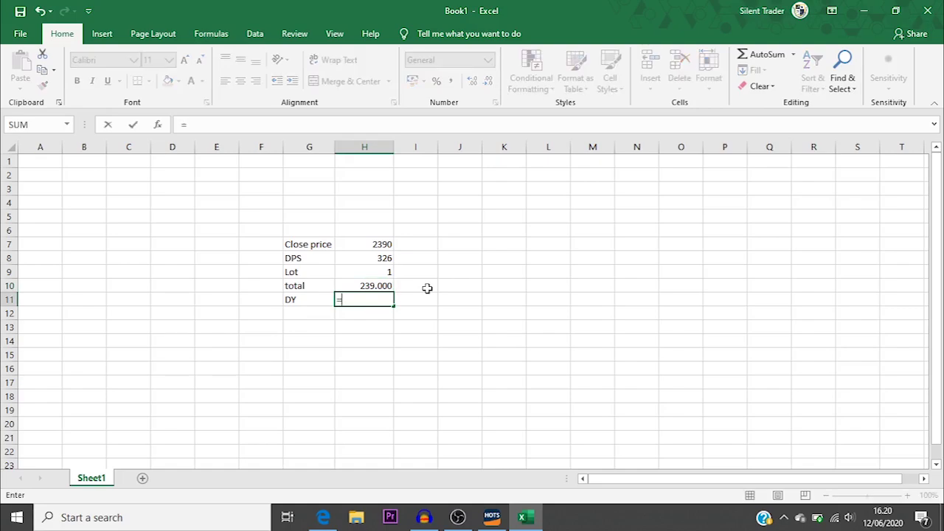
pyautogui.press('Up')
pyautogui.press('Up')
pyautogui.press('Up')
pyautogui.press('Up')
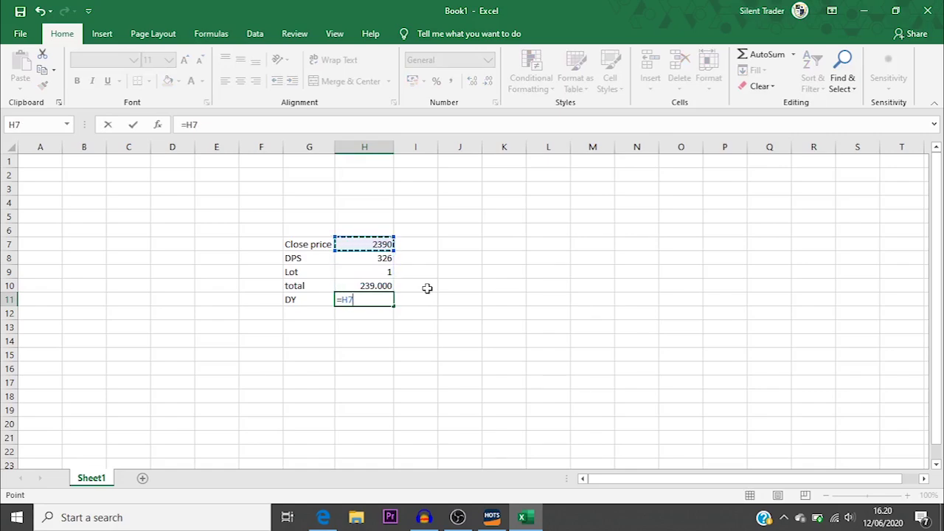
pyautogui.press('Down')
pyautogui.write('/')
pyautogui.press('Up')
pyautogui.press('Up')
pyautogui.press('Up')
pyautogui.press('Up')
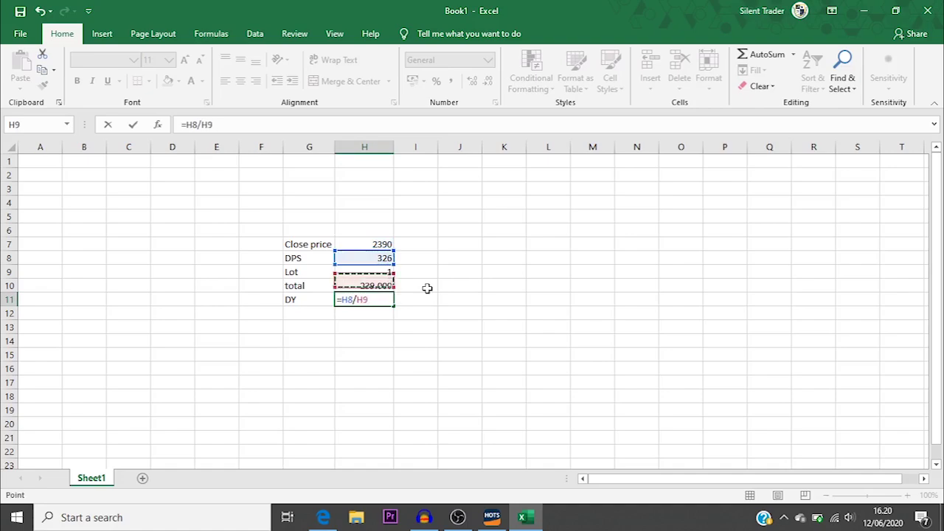
pyautogui.press('Return')
# Format the dividend yield in H11 as a percentage with two decimal places.
pyautogui.press('Up')
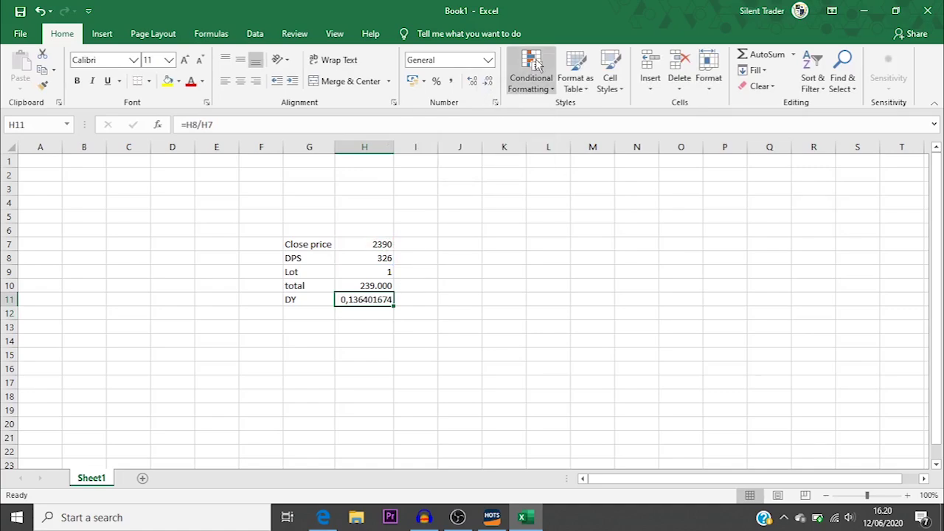
pyautogui.click(436, 81)
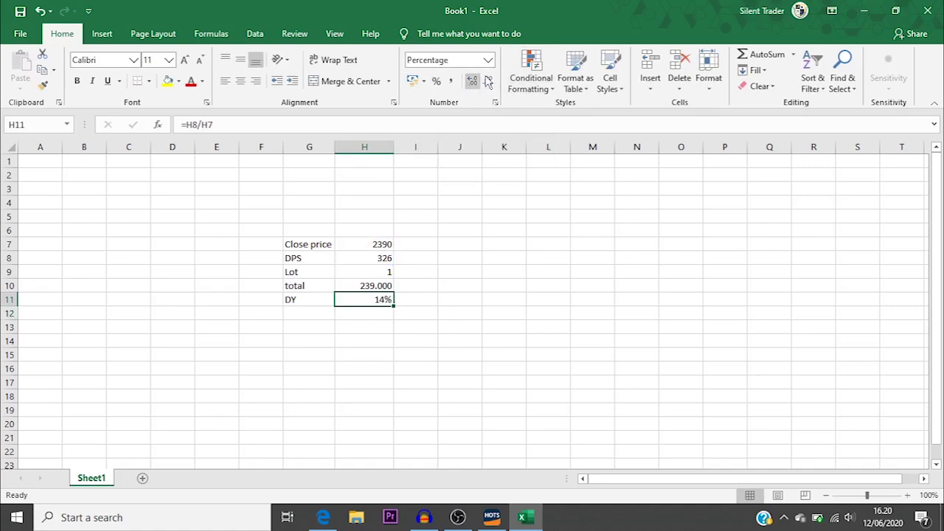
pyautogui.click(472, 81)
pyautogui.click(472, 81)
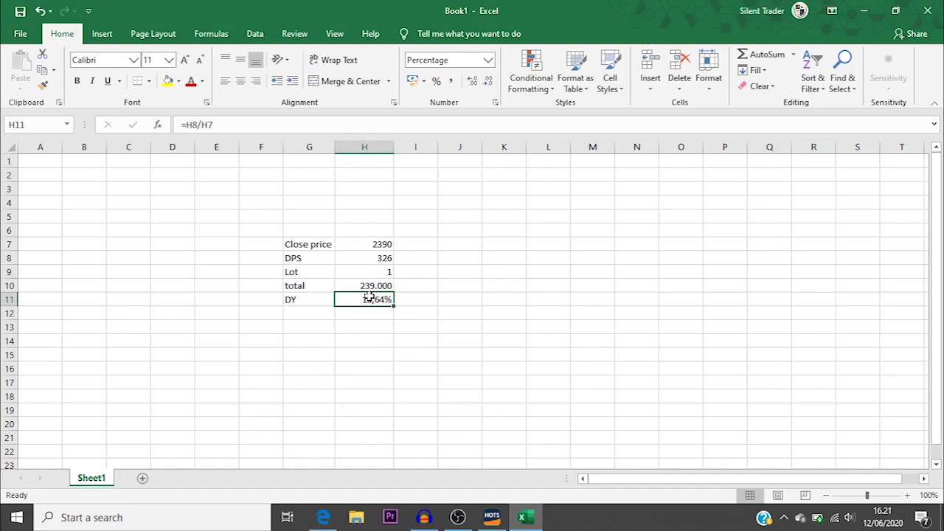
# Label cell G12 below DY as "GoD".
pyautogui.click(318, 311)
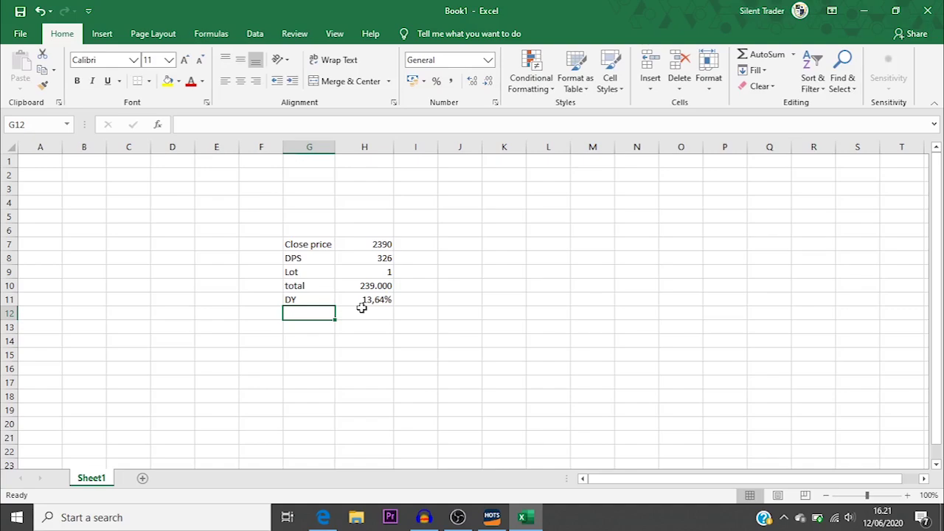
pyautogui.write('Go')
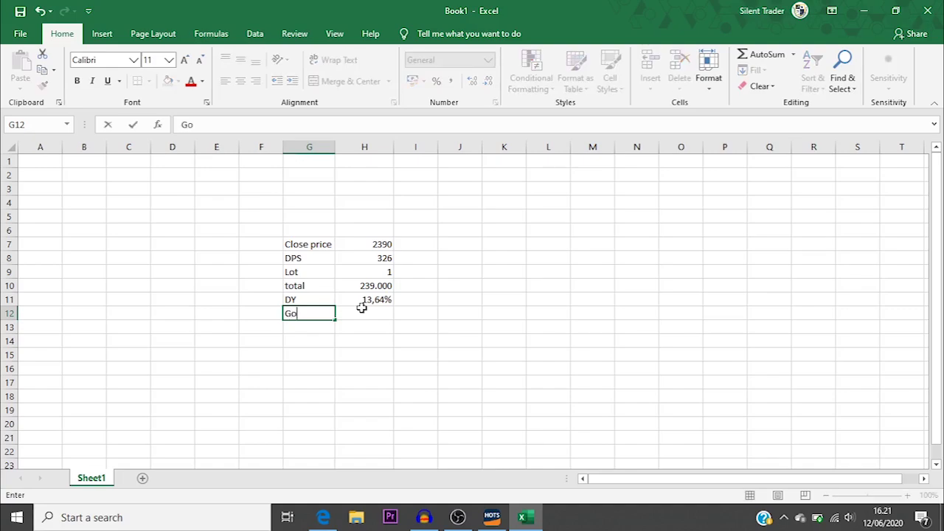
pyautogui.write('D')
pyautogui.click(361, 308)
pyautogui.write('=')
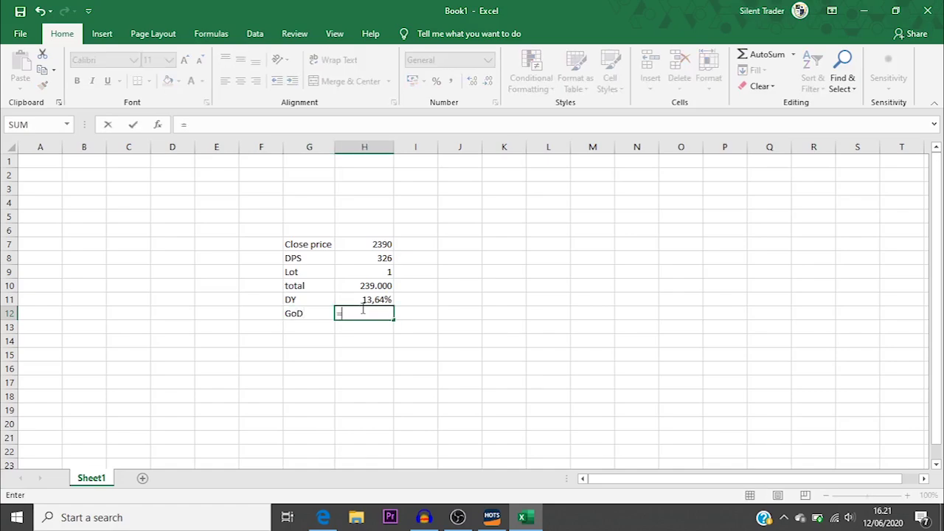
pyautogui.press('Up')
pyautogui.press('Up')
pyautogui.write('+')
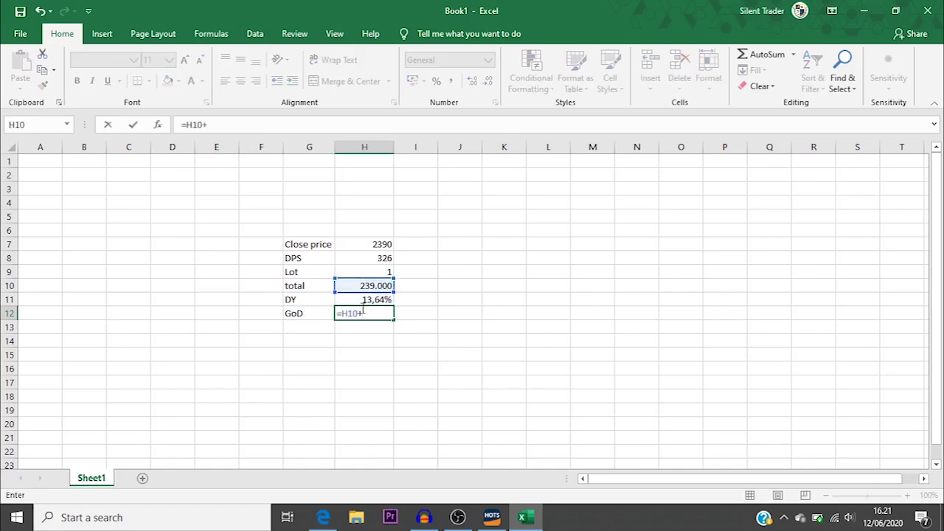
pyautogui.press('Up')
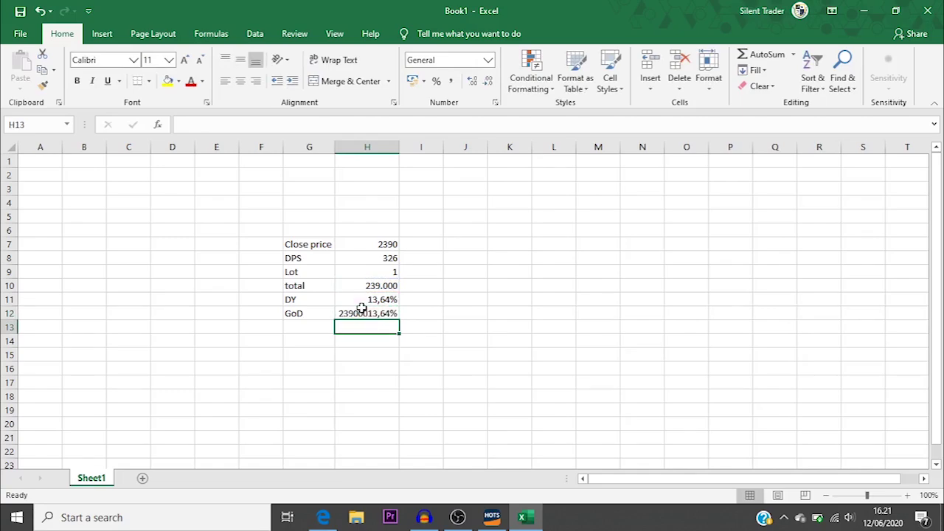
pyautogui.hotkey('ctrl', 'z')
# Calculate the GoD value in cell H12 with the formula =H10*113,64%.
pyautogui.write('=')
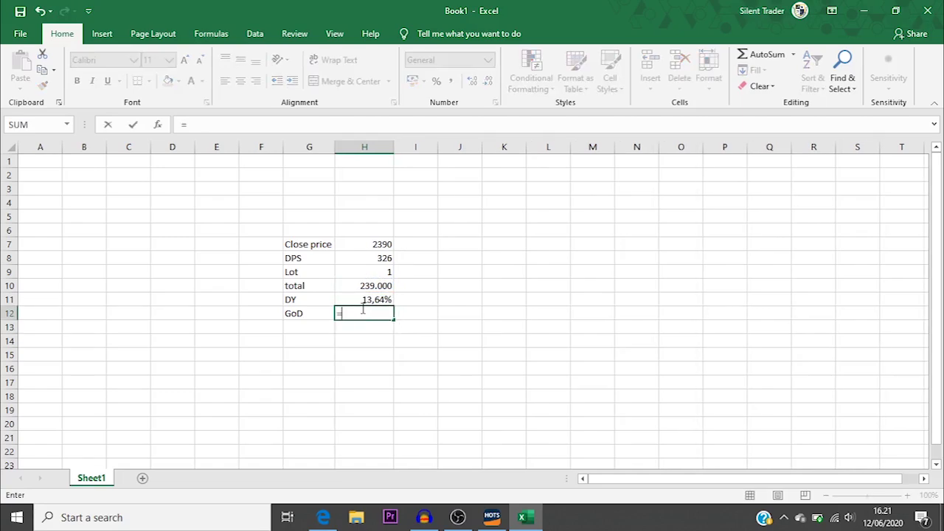
pyautogui.press('Up')
pyautogui.press('Up')
pyautogui.write('*')
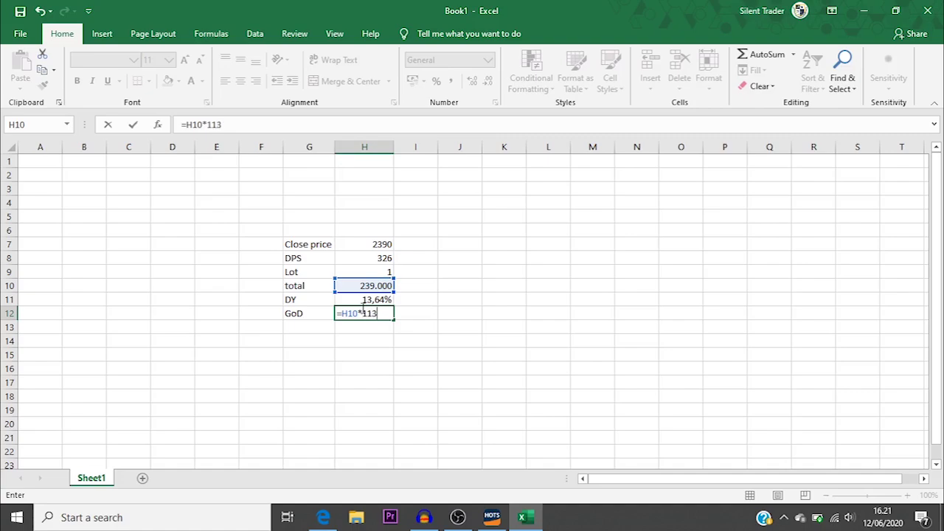
pyautogui.write('113,64$')
pyautogui.press('BackSpace')
pyautogui.write('%')
pyautogui.press('Return')
pyautogui.click(361, 312)
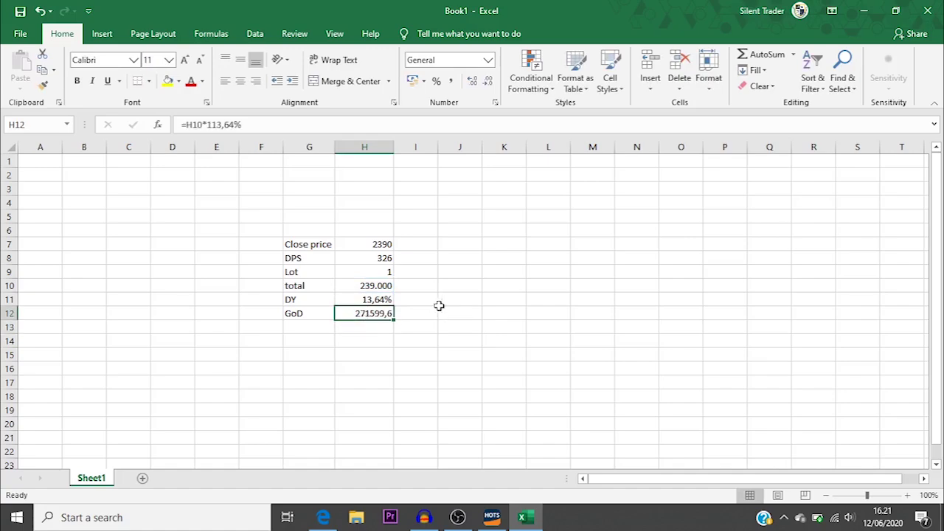
# Highlight the total in H10 and the GoD value in H12 with yellow fill.
pyautogui.click(372, 286)
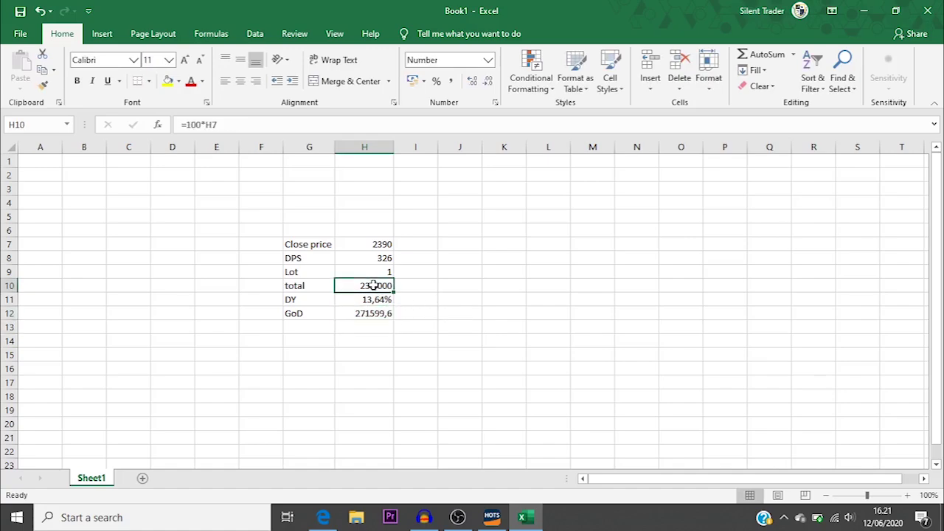
pyautogui.click(169, 81)
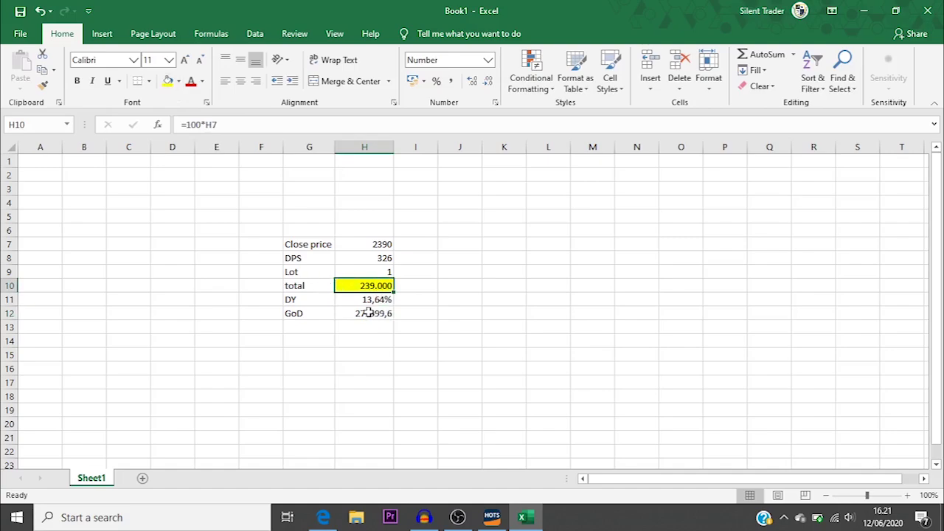
pyautogui.click(368, 314)
pyautogui.click(168, 81)
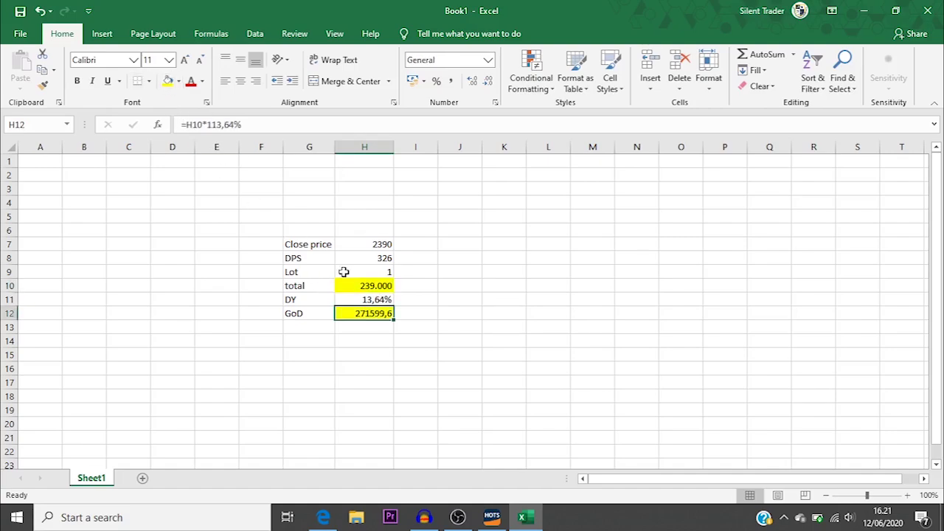
# Format the GoD value in H12 with the Number category and the 1000 separator enabled.
pyautogui.click(494, 102)
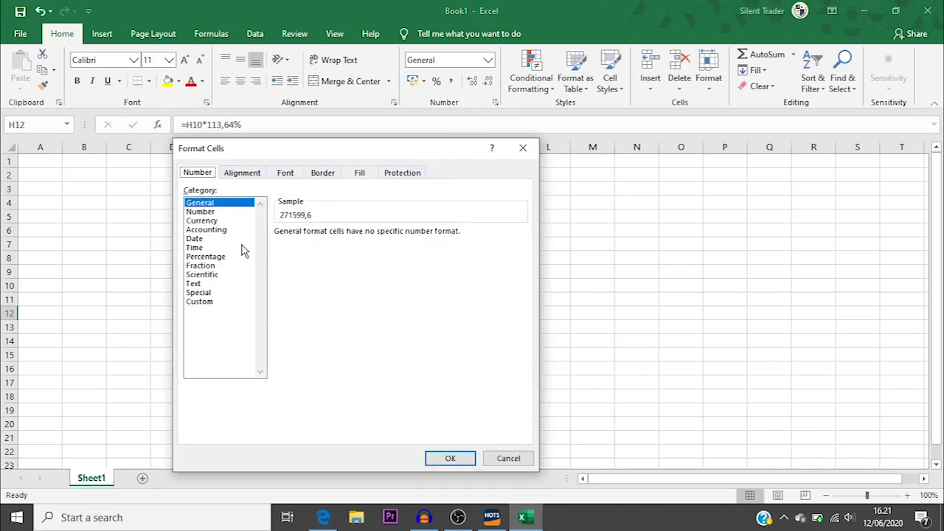
pyautogui.click(204, 212)
pyautogui.click(324, 251)
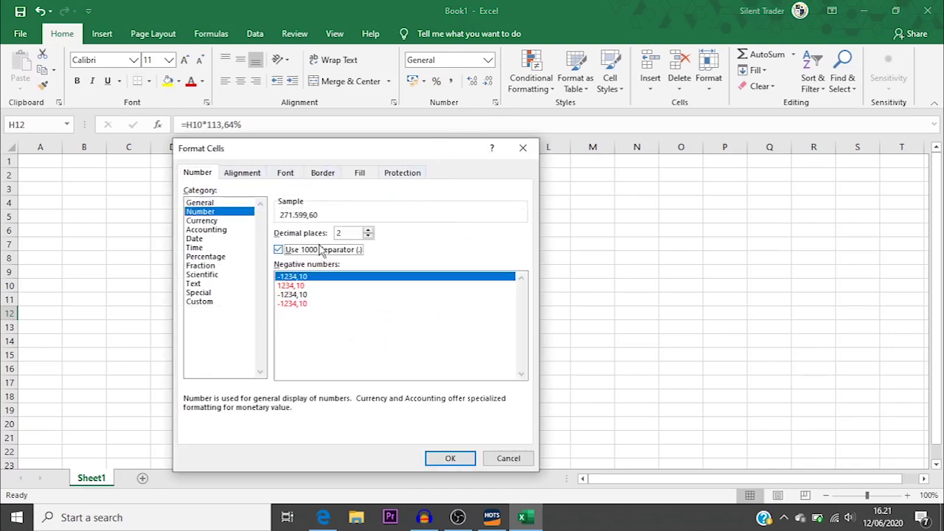
pyautogui.click(446, 455)
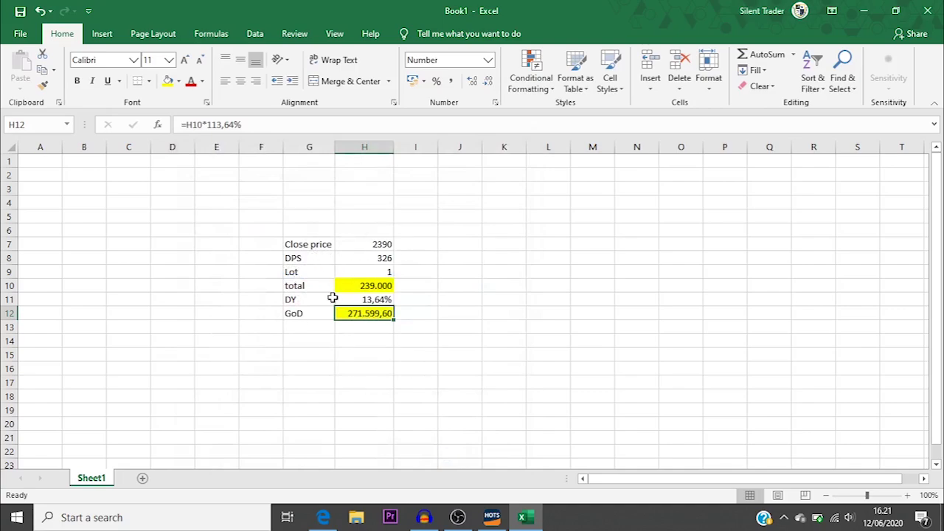
# Reduce the decimals of the GoD value in H12 so that it displays as a whole number.
pyautogui.click(480, 83)
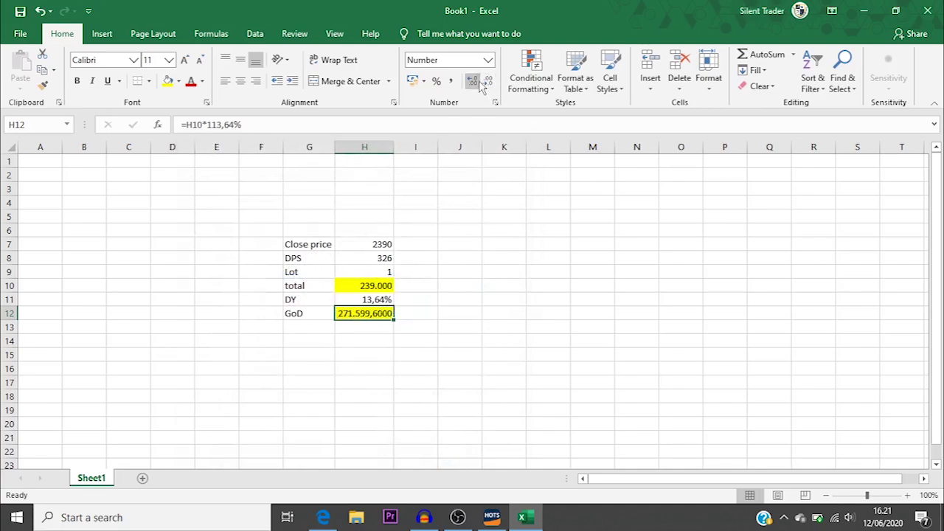
pyautogui.click(488, 84)
pyautogui.click(488, 85)
pyautogui.click(488, 84)
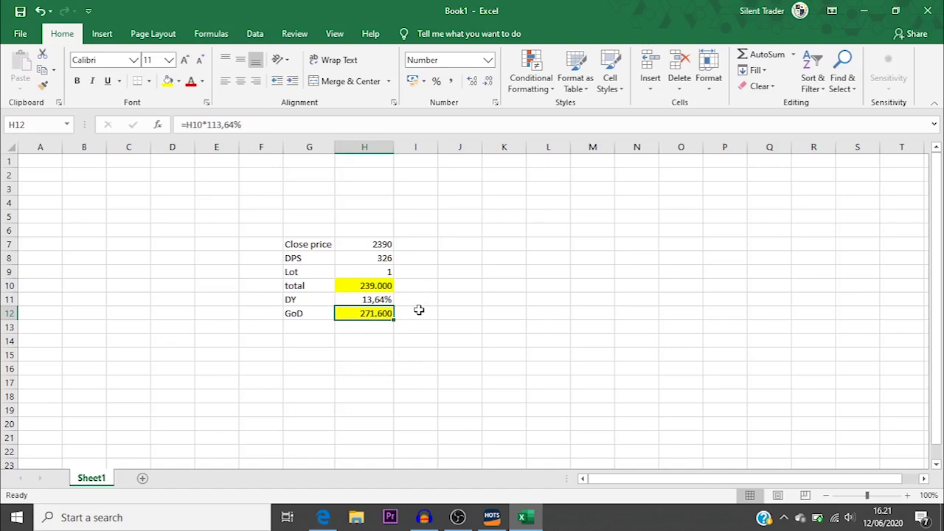
# Label cell G13 below GoD as "Gain".
pyautogui.click(405, 280)
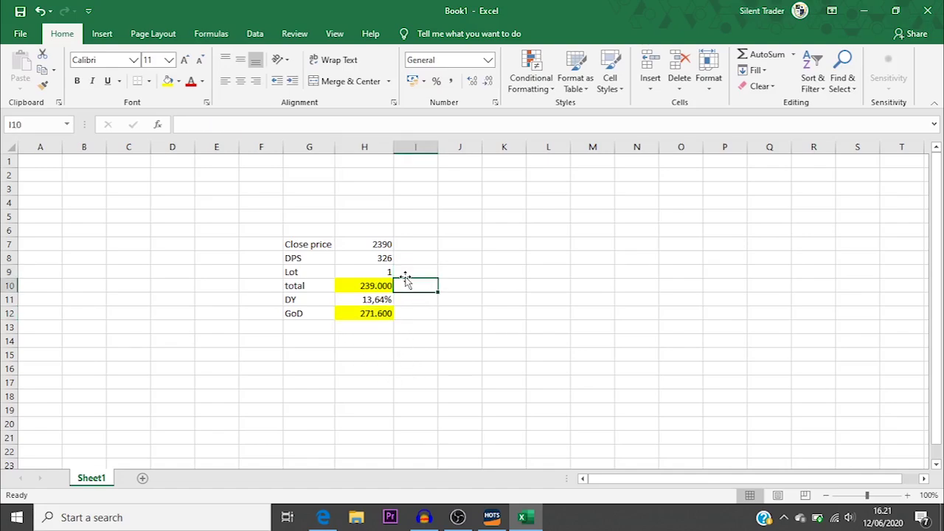
pyautogui.press('Down')
pyautogui.press('Down')
pyautogui.press('Down')
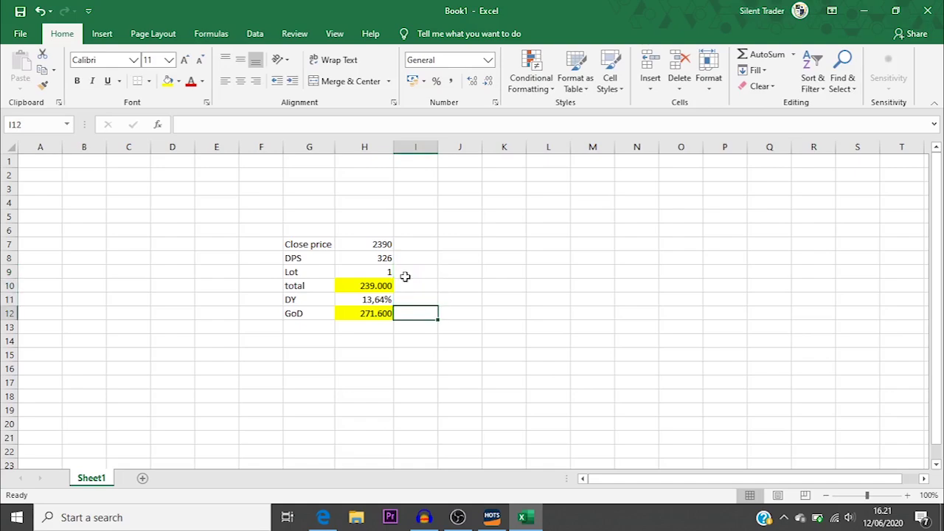
pyautogui.press('Left')
pyautogui.press('Left')
pyautogui.press('Left')
pyautogui.press('Right')
pyautogui.write('Gain')
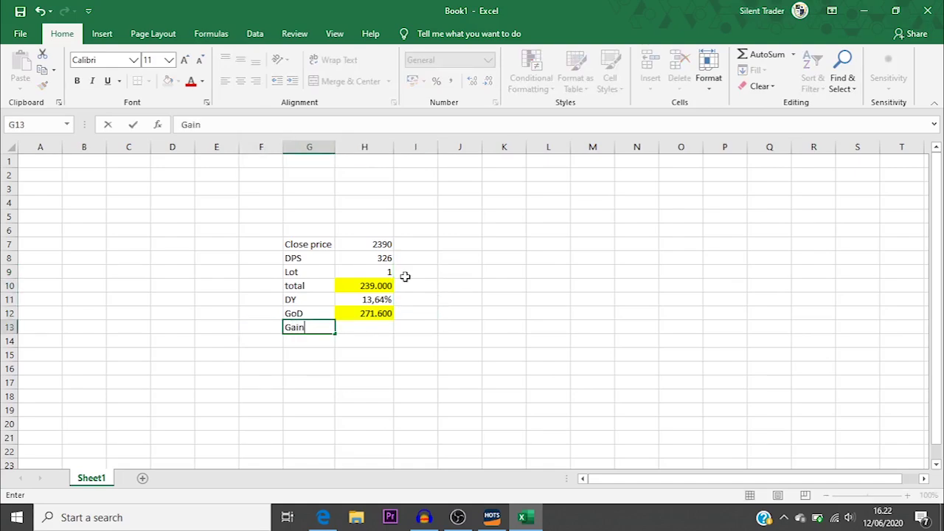
# Calculate the gain in cell H13 with the formula =H12-H10.
pyautogui.press('Tab')
pyautogui.write('=')
pyautogui.press('Up')
pyautogui.press('Up')
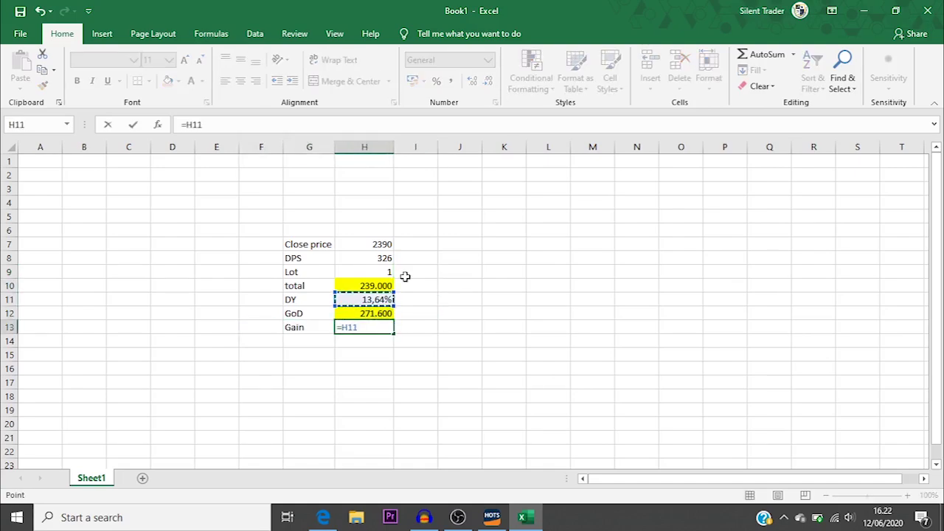
pyautogui.press('Down')
pyautogui.write('-')
pyautogui.press('Up')
pyautogui.press('Up')
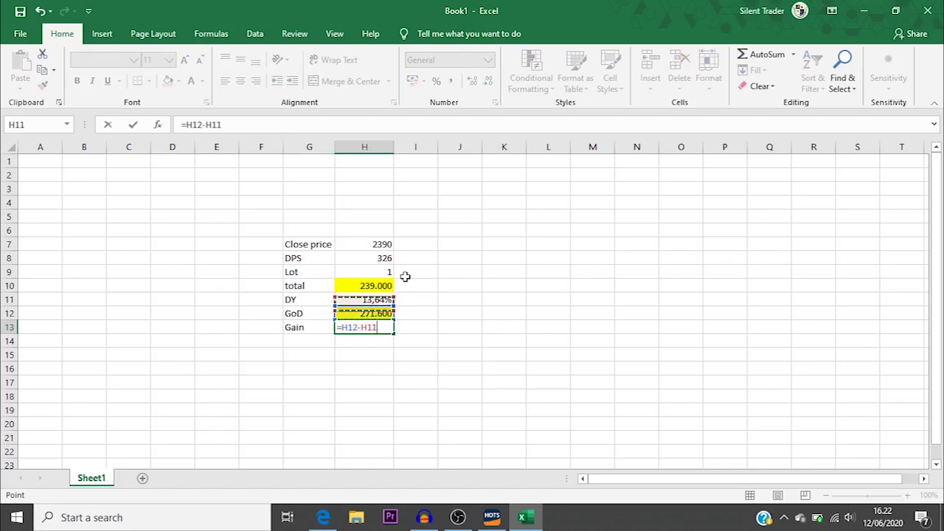
pyautogui.press('Up')
pyautogui.hotkey('ctrl', 'Return')
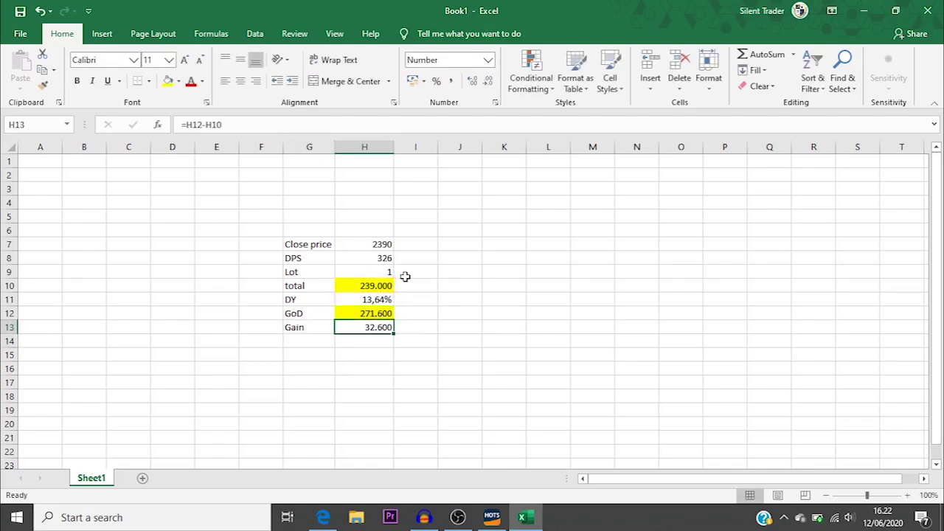
# Make the gain value in H13 bold and red.
pyautogui.hotkey('ctrl', 'b')
pyautogui.click(190, 79)
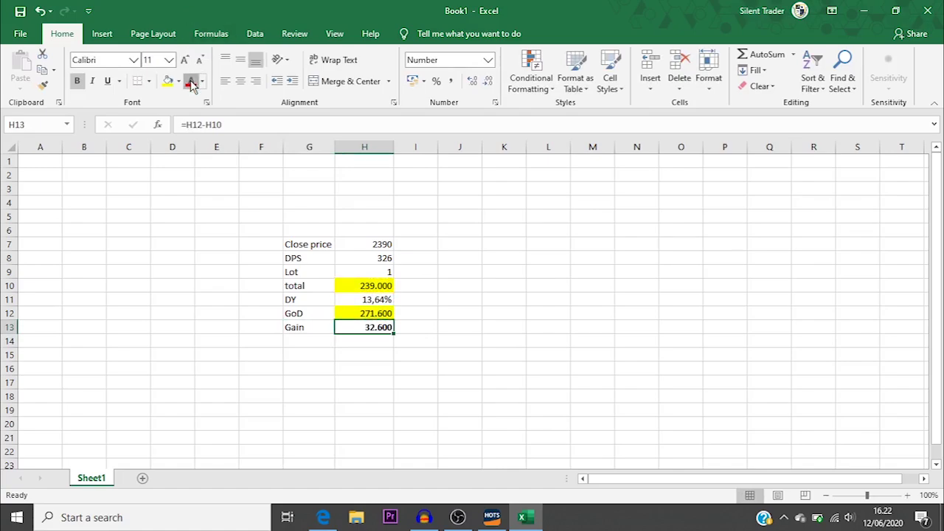
pyautogui.click(474, 311)
pyautogui.click(390, 325)
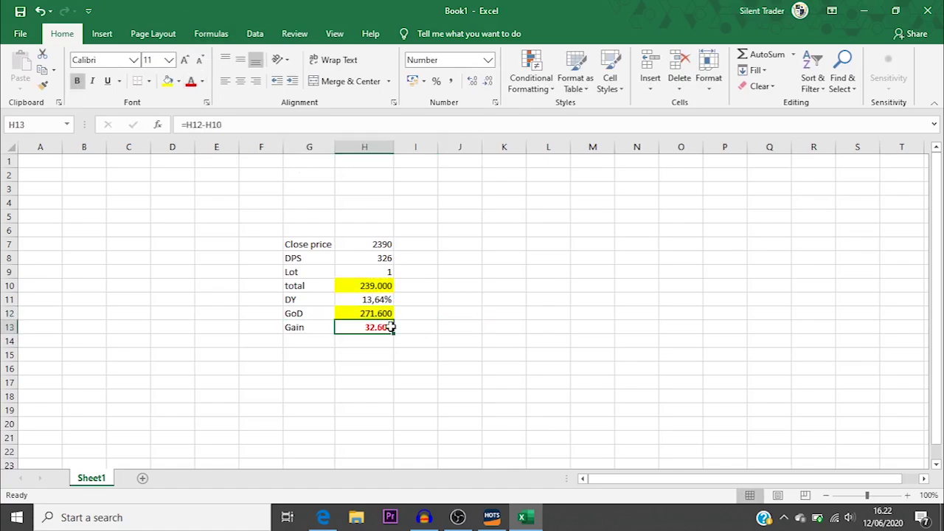
# Calculate the gain for 10 lots in cell I13 with the formula =H13*10.
pyautogui.click(411, 327)
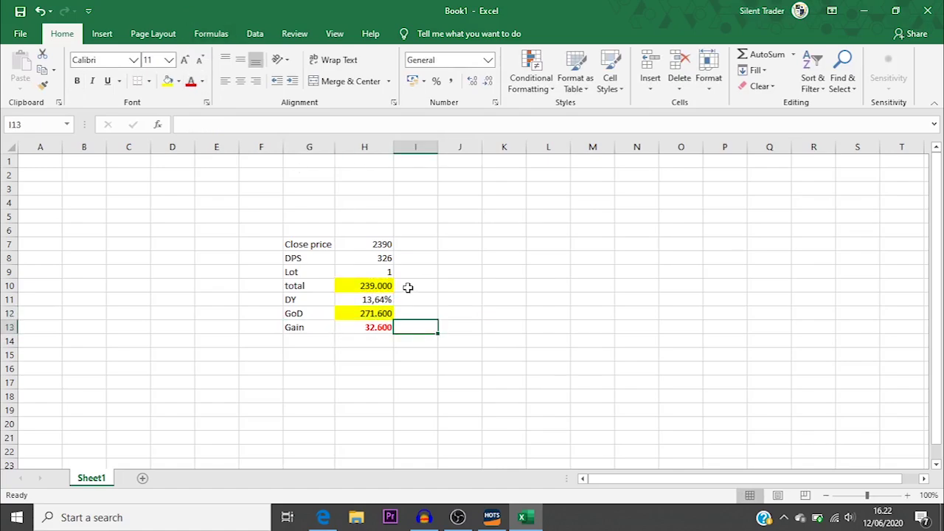
pyautogui.write('=')
pyautogui.press('Left')
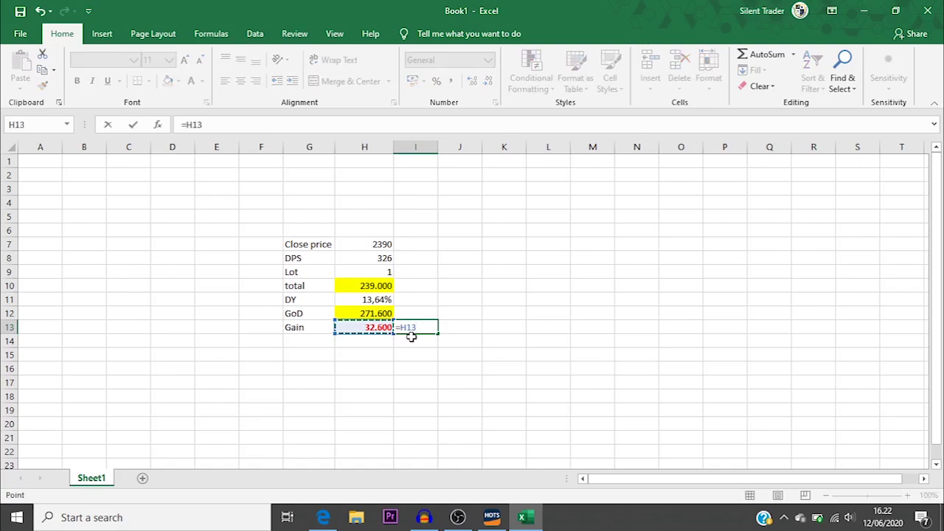
pyautogui.write('*')
pyautogui.hotkey('ctrl', 'Return')
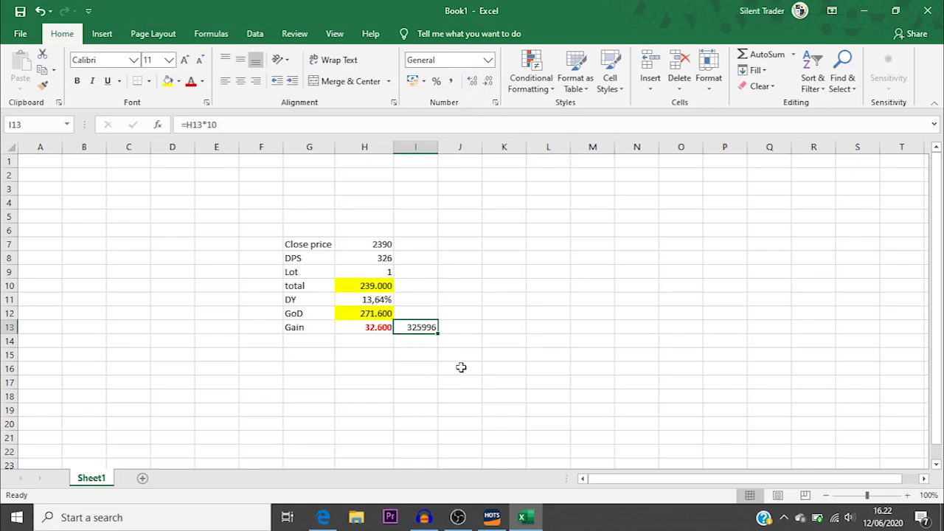
# Add lot quantities of 10 in cell I9 and 100 in cell J9.
pyautogui.click(452, 331)
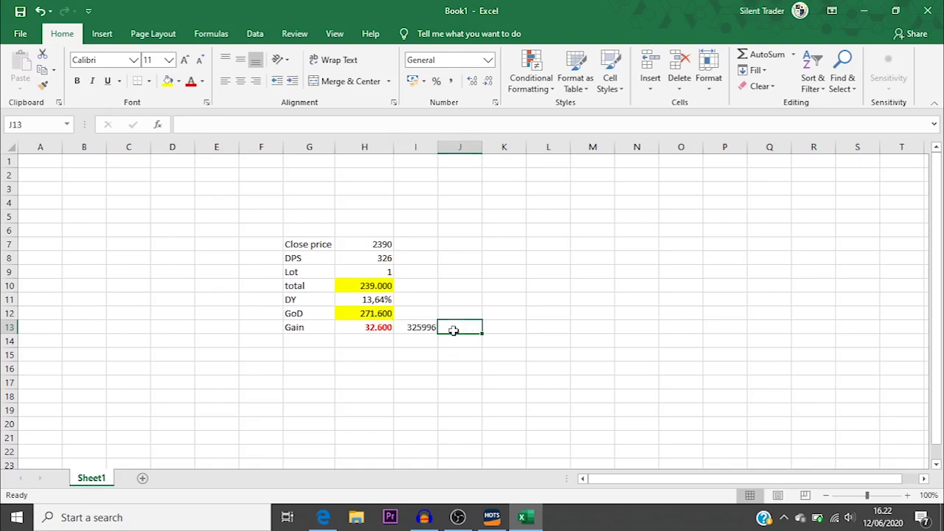
pyautogui.click(416, 271)
pyautogui.write('10')
pyautogui.press('Tab')
pyautogui.write('100')
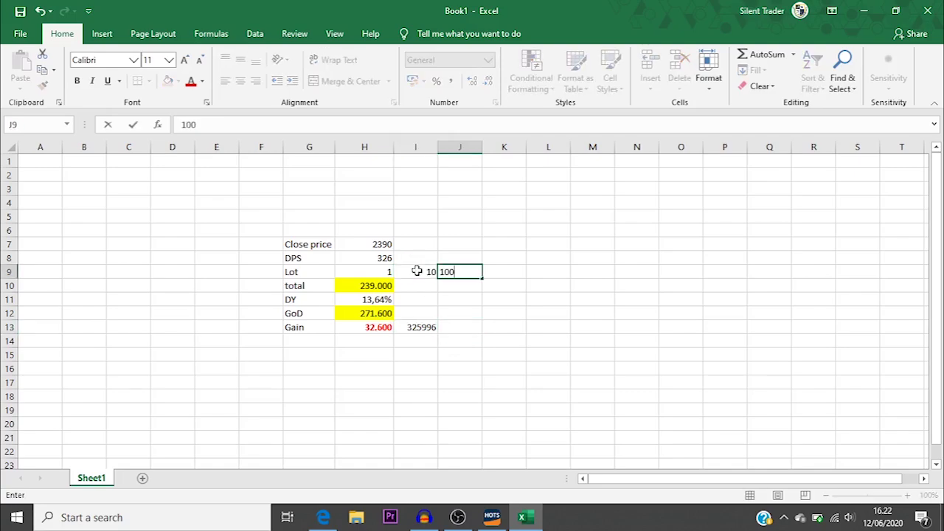
pyautogui.press('Return')
# Calculate the gain for 100 lots in cell J13 with the formula =I13*100.
pyautogui.press('Down')
pyautogui.press('Down')
pyautogui.press('Down')
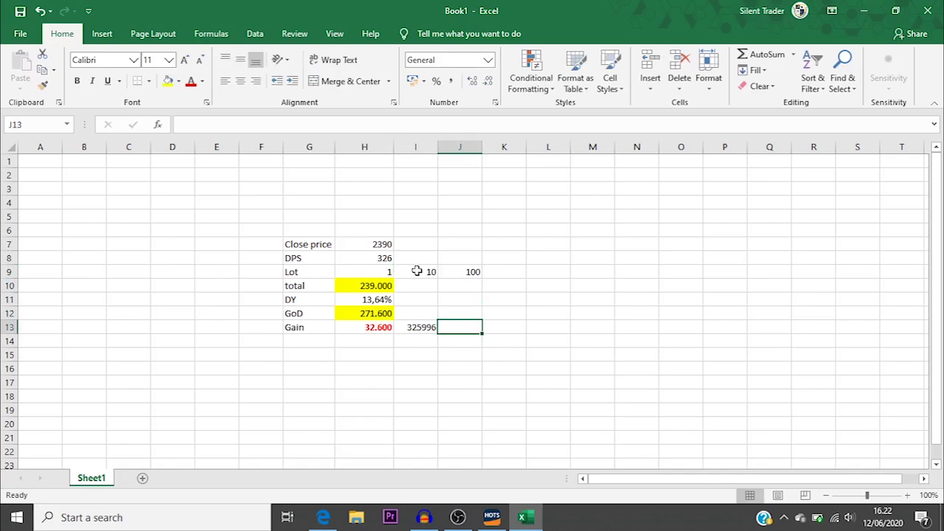
pyautogui.write('=')
pyautogui.press('Left')
pyautogui.write('*')
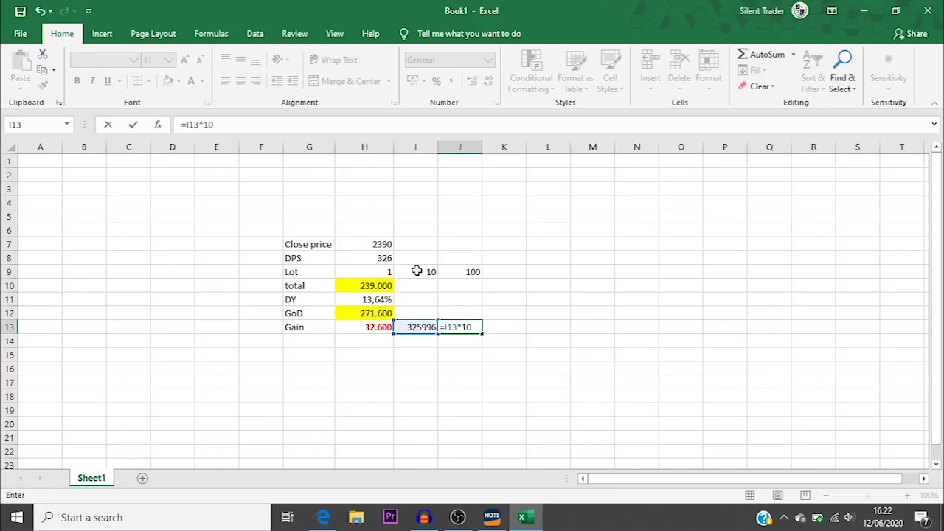
pyautogui.write('10')
pyautogui.press('Return')
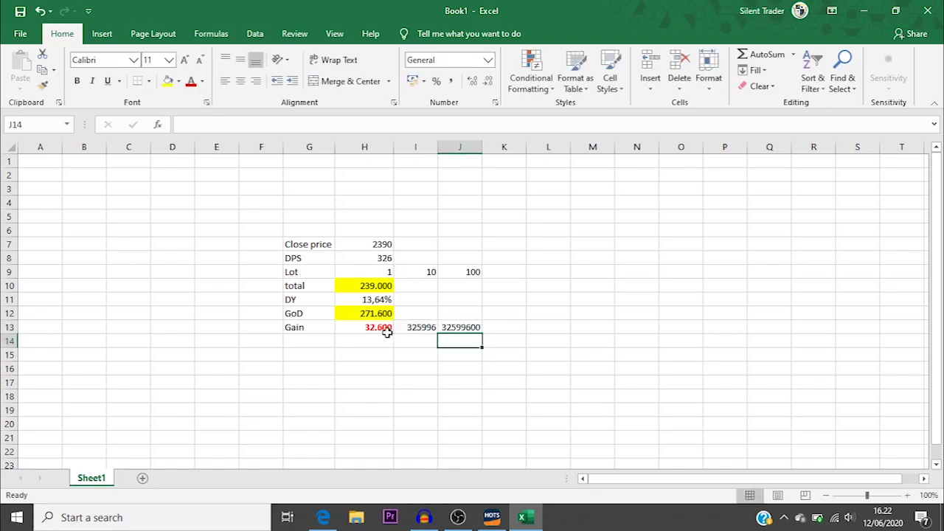
# Format the gain values in H13:J13 as Number with the 1000 separator.
pyautogui.moveTo(385, 329); pyautogui.dragTo(464, 328)
pyautogui.click(495, 101)
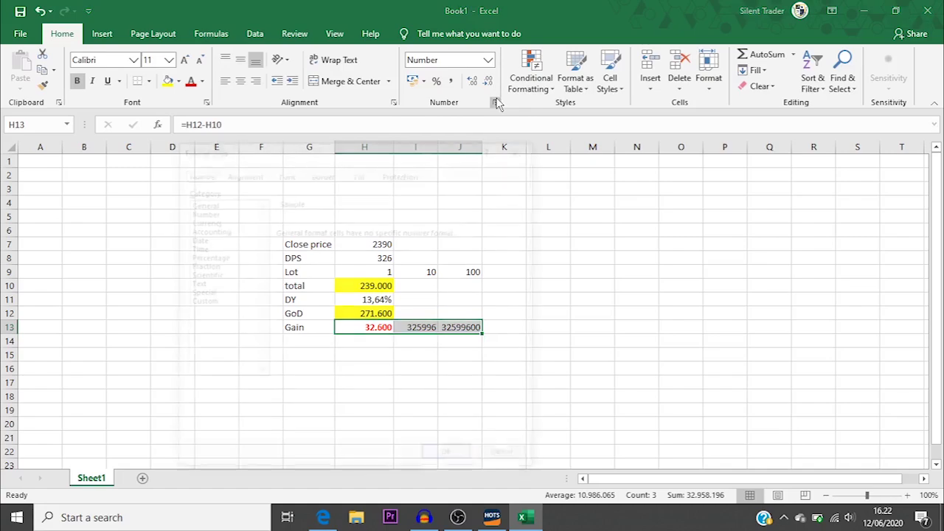
pyautogui.click(233, 211)
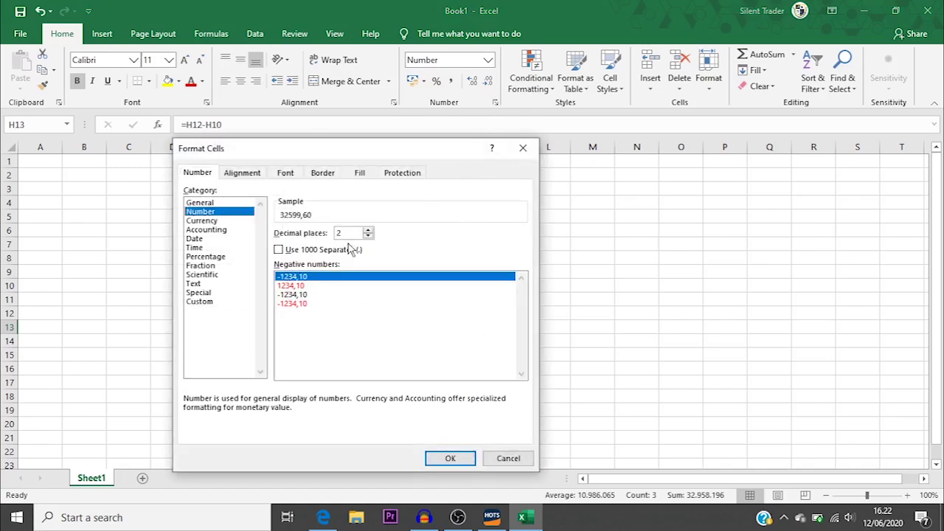
pyautogui.click(328, 250)
pyautogui.click(449, 458)
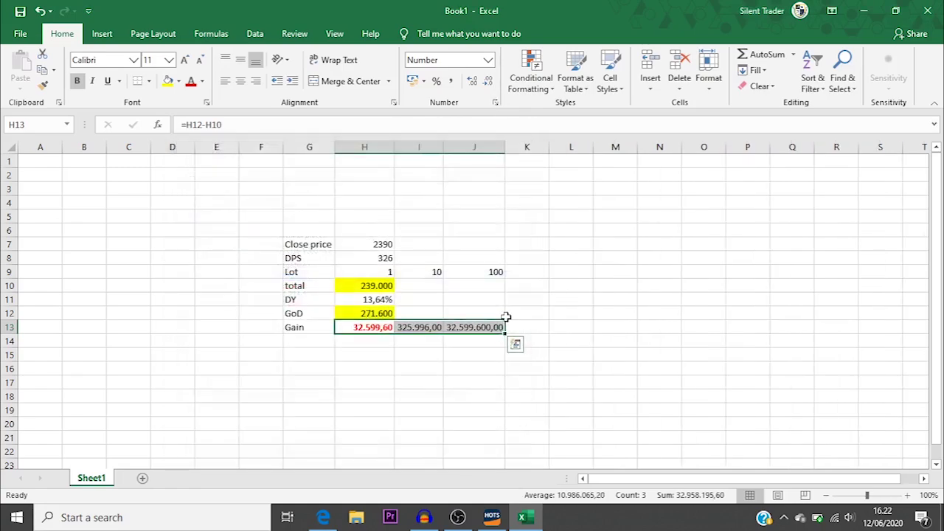
# Try to copy the total formula from H10 into I10 and J10, undo the paste and check the source formula.
pyautogui.click(416, 285)
pyautogui.click(391, 284)
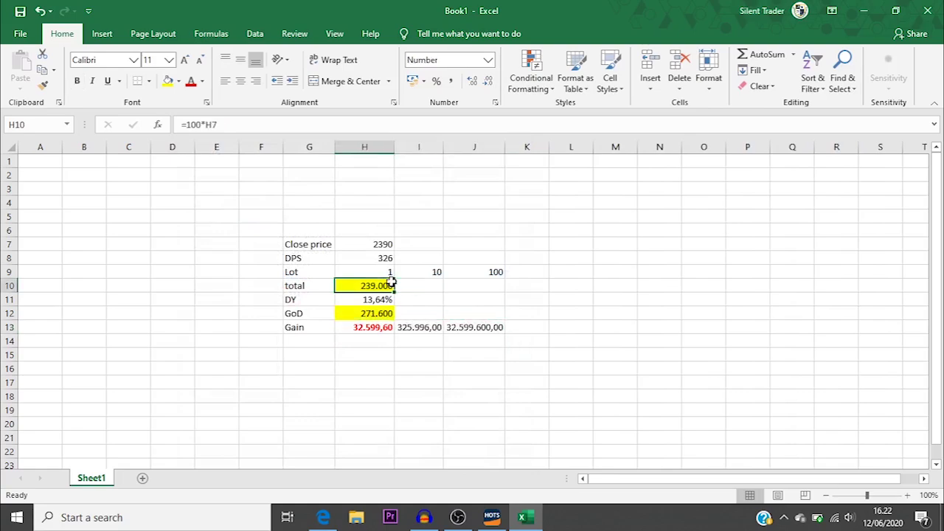
pyautogui.hotkey('ctrl', 'c')
pyautogui.hotkey('shift', 'Right')
pyautogui.hotkey('shift', 'Right')
pyautogui.hotkey('ctrl', 'v')
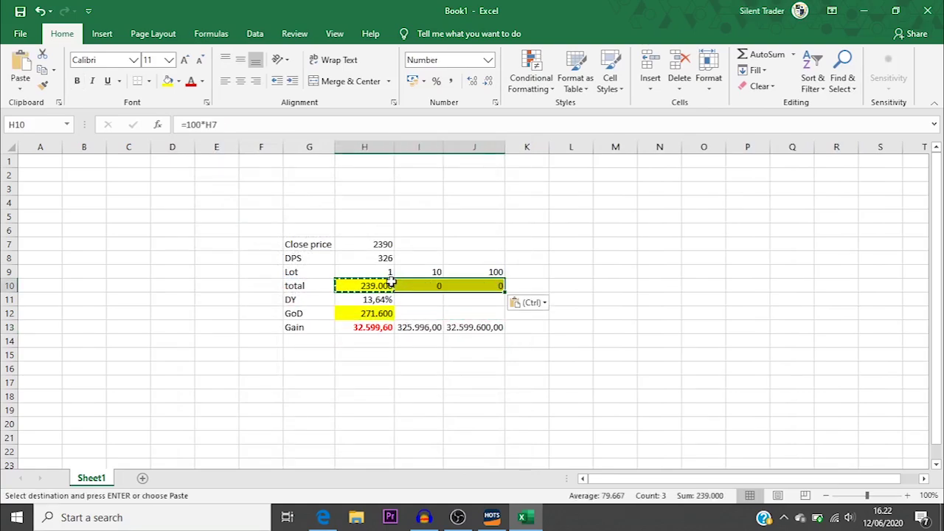
pyautogui.hotkey('ctrl', 'z')
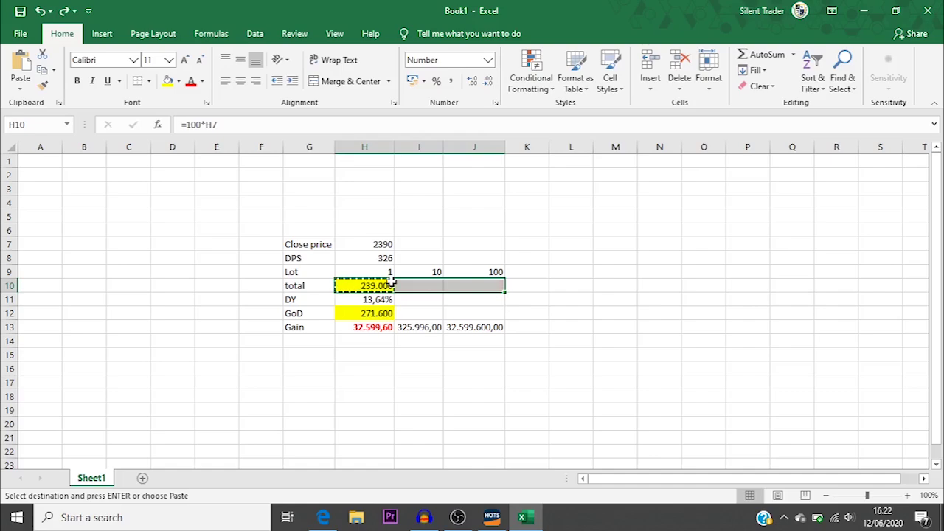
pyautogui.click(391, 283)
pyautogui.doubleClick(391, 284)
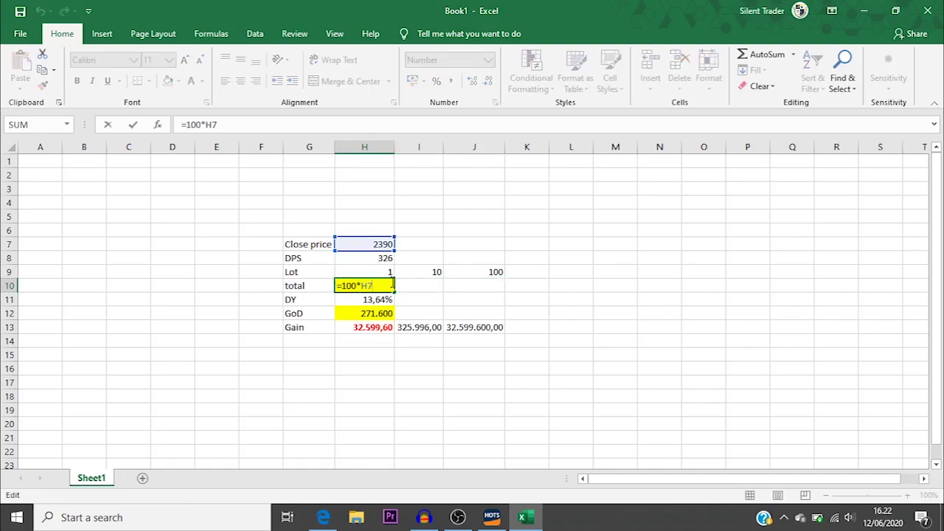
pyautogui.press('Return')
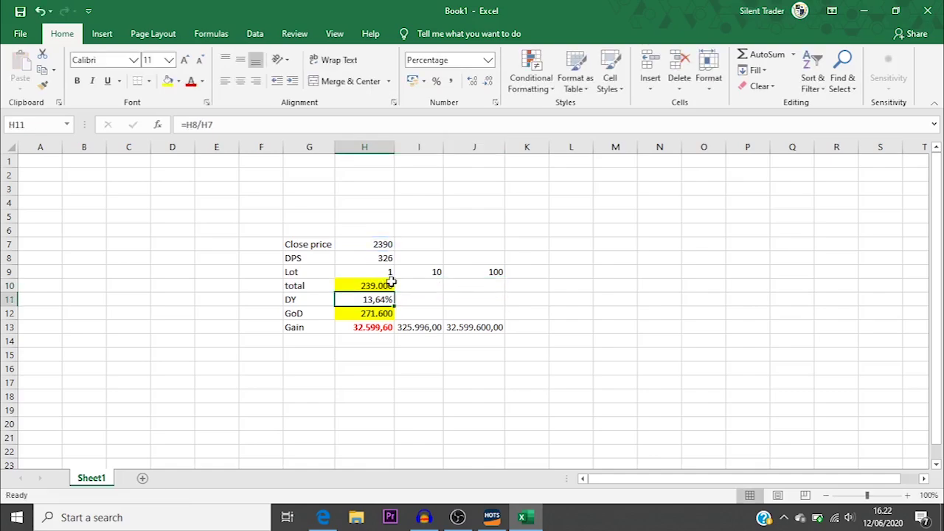
# Enter 2390000 in cell I10 as the total for 10 lots.
pyautogui.click(391, 283)
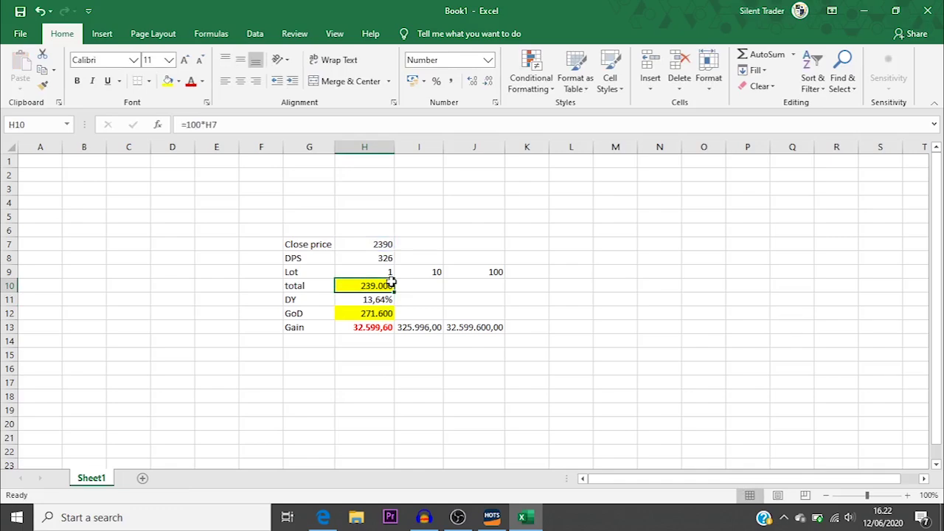
pyautogui.press('Right')
pyautogui.hotkey('shift', 'Right')
pyautogui.hotkey('shift', 'Left')
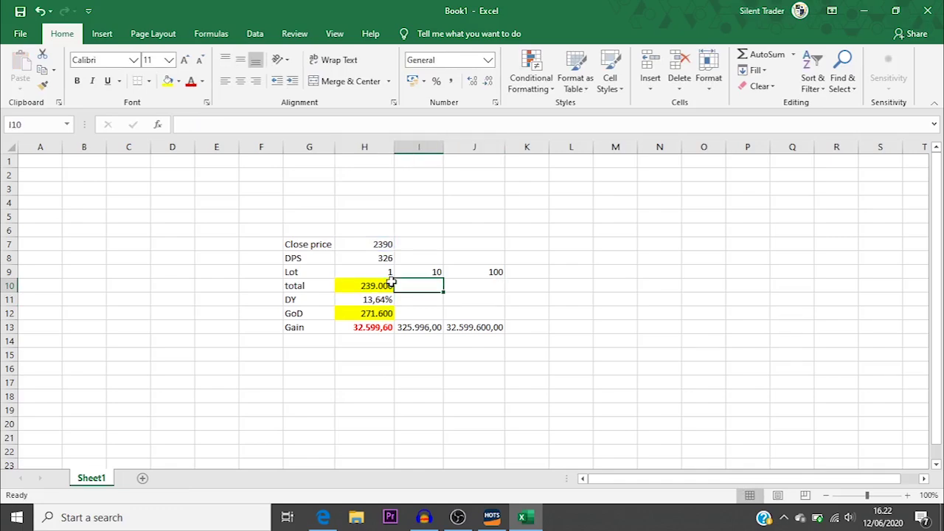
pyautogui.write('23')
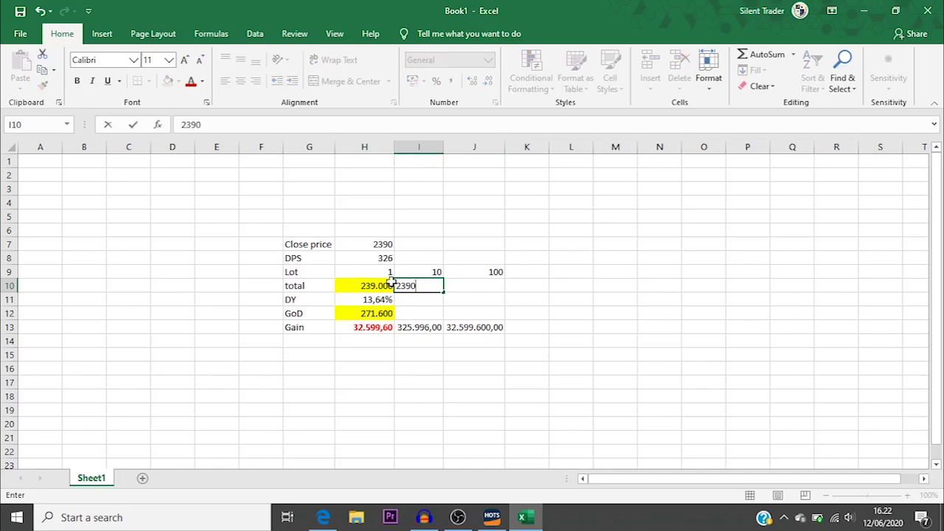
pyautogui.write('90000')
pyautogui.press('Tab')
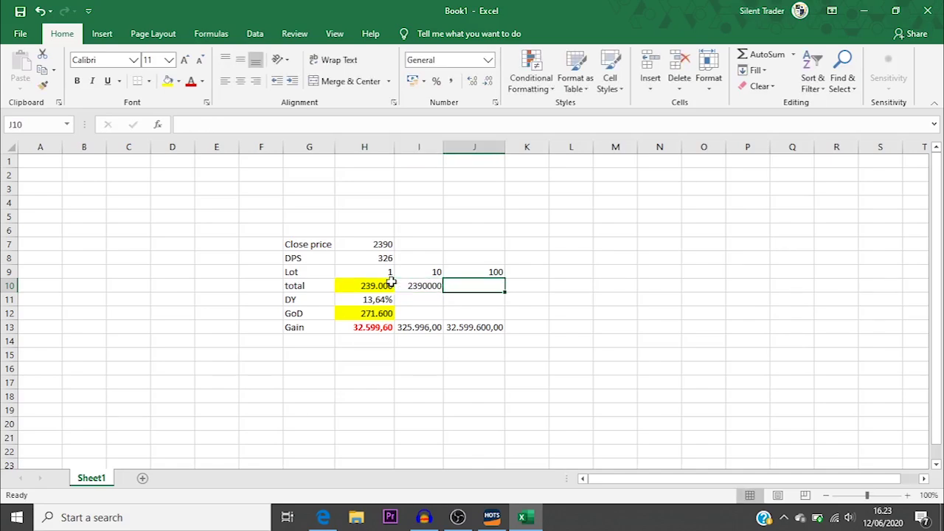
# Enter 239000000 in cell J10 as the total for 100 lots.
pyautogui.write('23900')
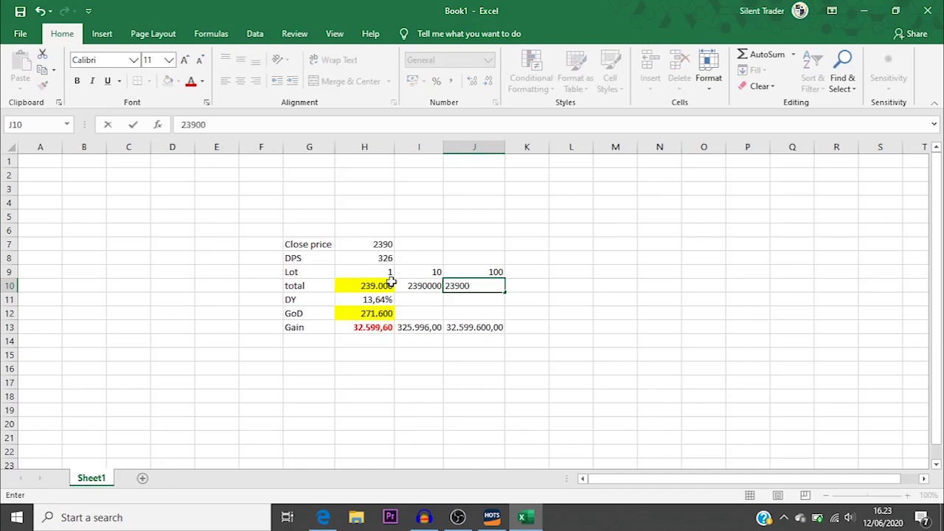
pyautogui.write('0000')
pyautogui.press('Return')
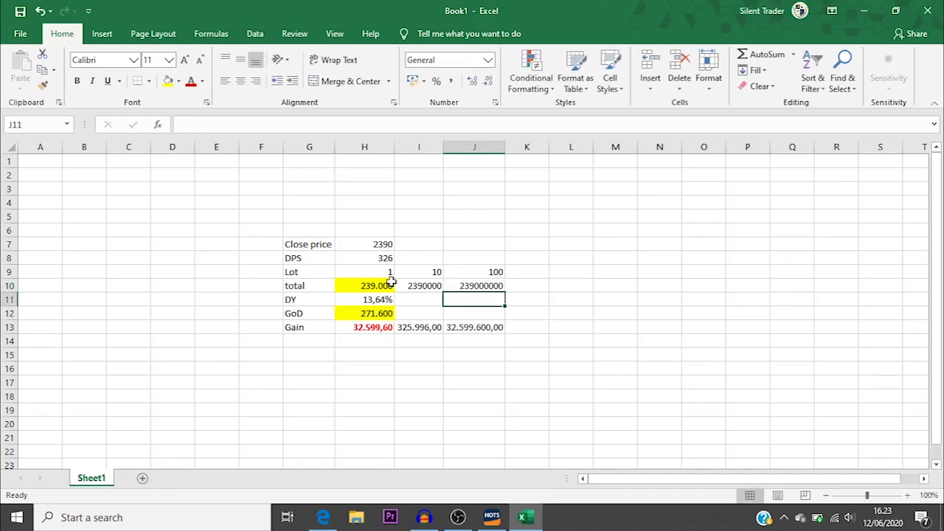
# Reduce the decimals of the 100-lot gain in J13 so that it displays as a whole number.
pyautogui.press('Down')
pyautogui.press('Down')
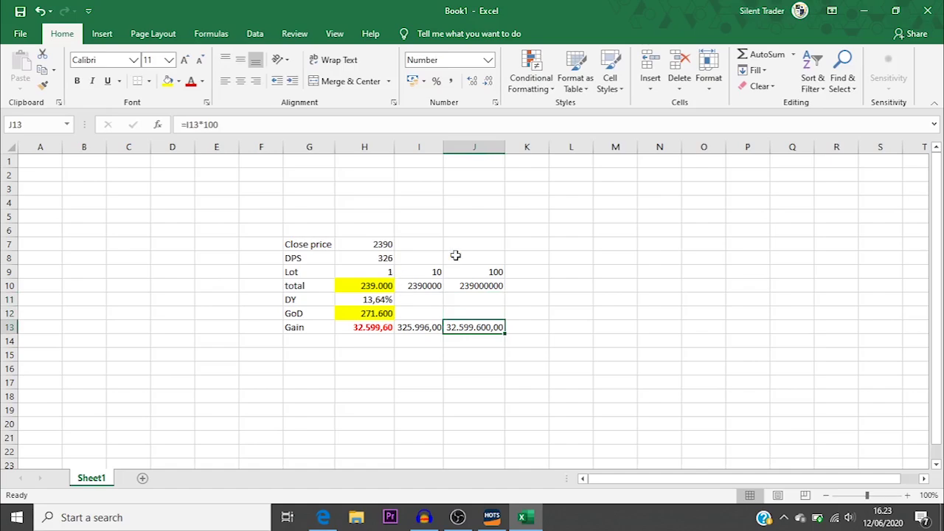
pyautogui.click(472, 81)
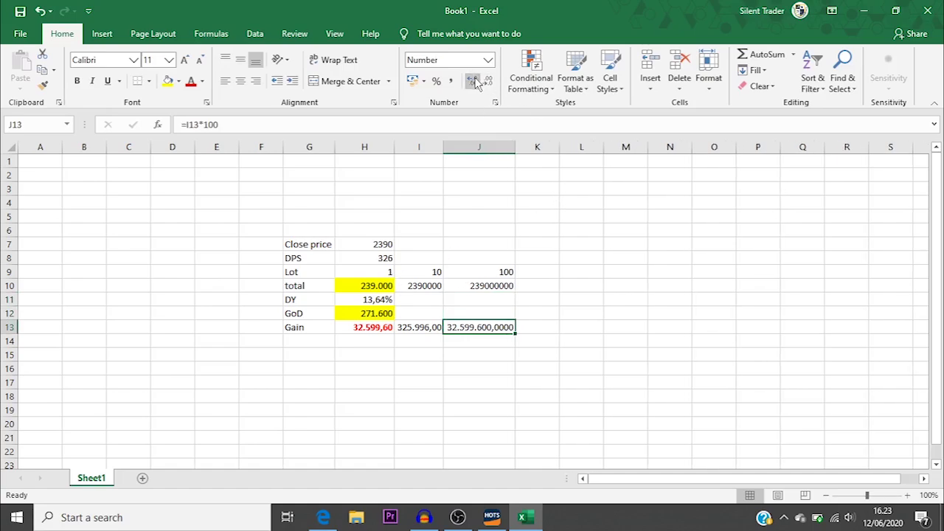
pyautogui.click(488, 81)
pyautogui.doubleClick(487, 81)
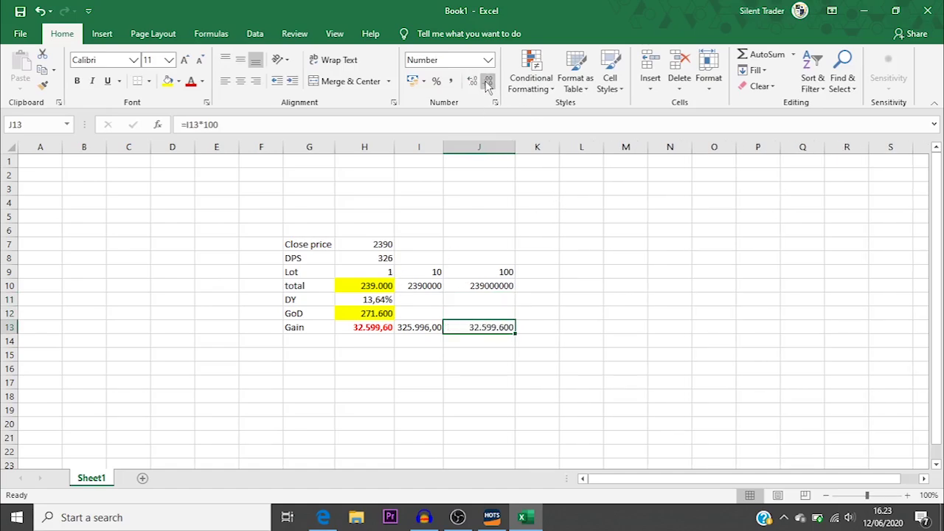
# Format the totals in H10:J10 as Number with the 1000 separator.
pyautogui.click(492, 287)
pyautogui.moveTo(374, 285); pyautogui.dragTo(491, 286)
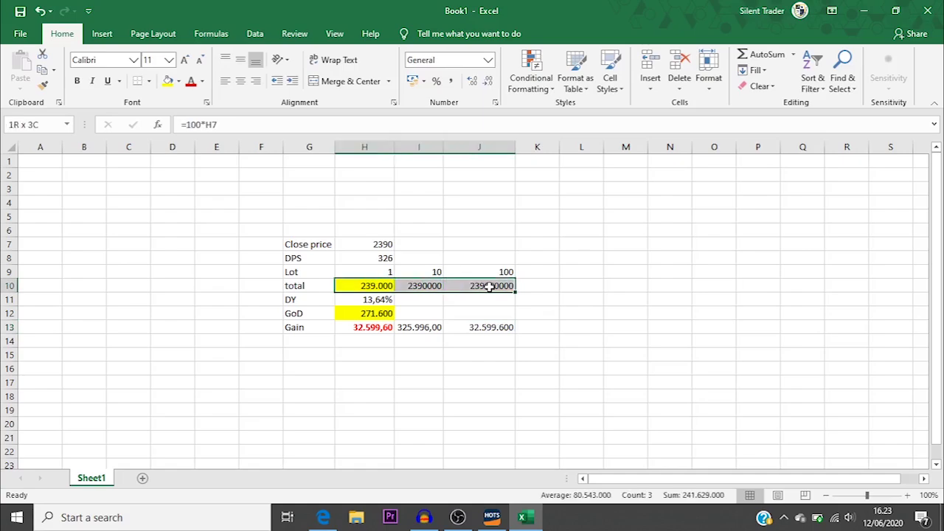
pyautogui.click(495, 102)
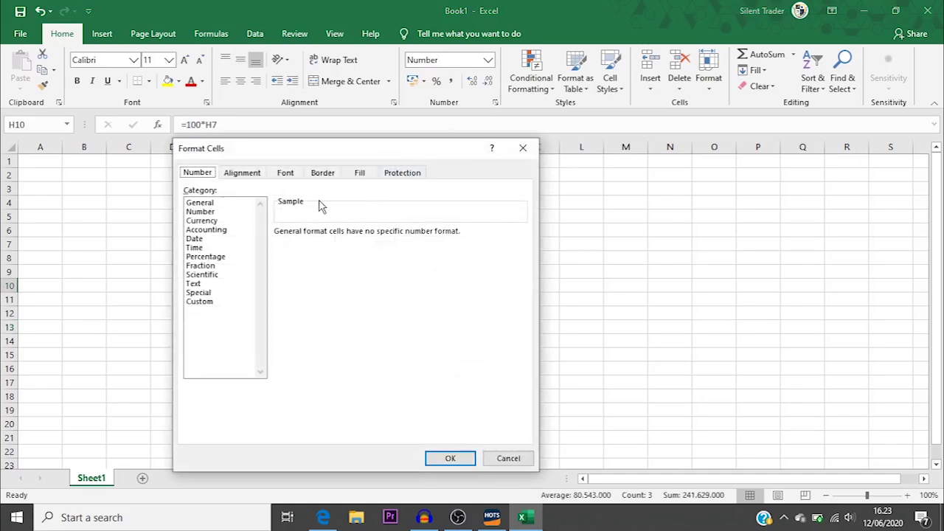
pyautogui.click(200, 212)
pyautogui.click(298, 252)
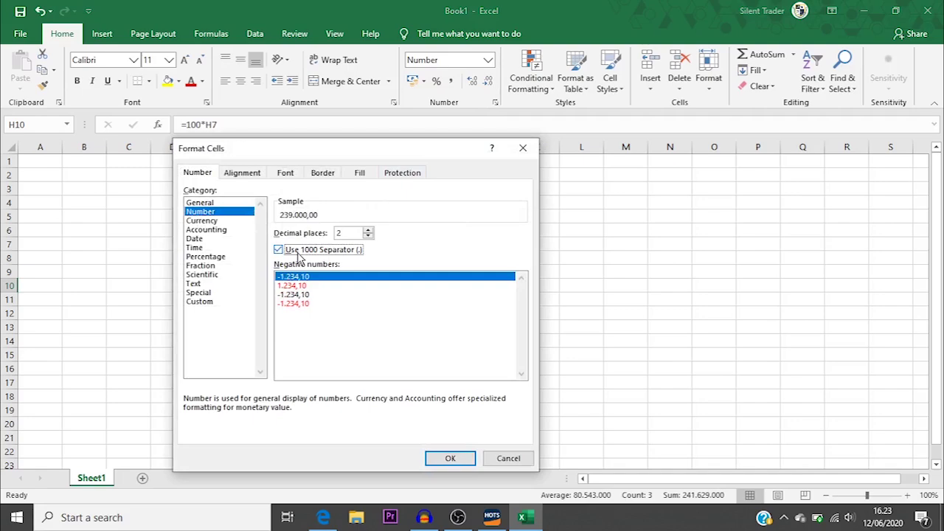
pyautogui.click(450, 458)
pyautogui.click(553, 357)
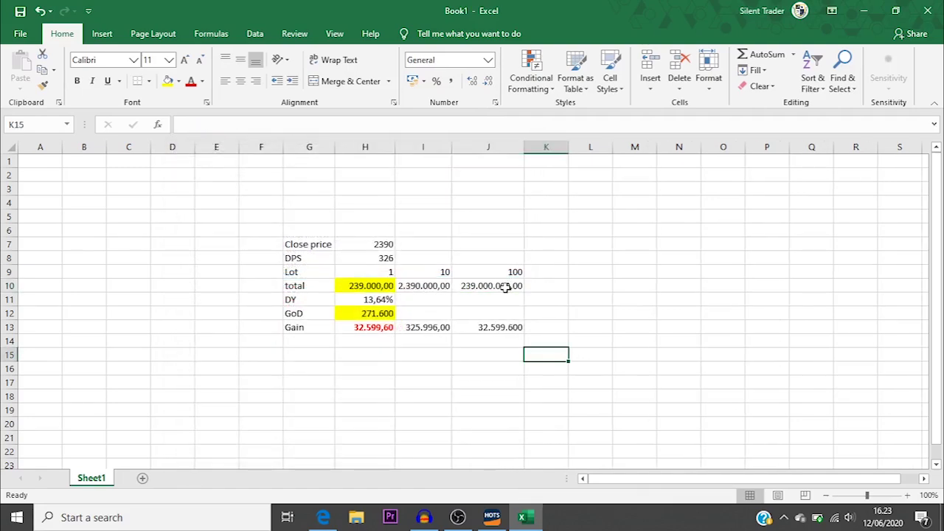
# Remove the decimal places from the totals in H10:J10 so that they display as whole numbers.
pyautogui.moveTo(379, 282); pyautogui.dragTo(502, 286)
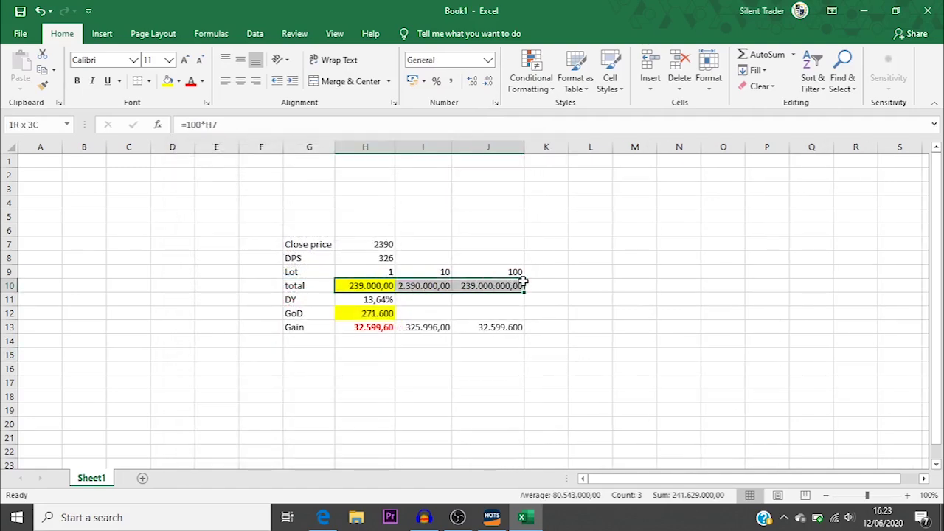
pyautogui.click(472, 81)
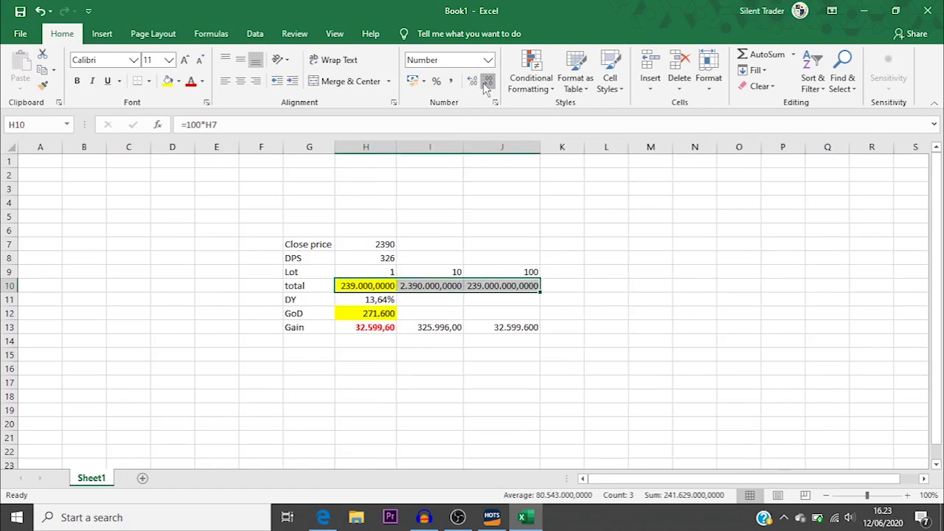
pyautogui.click(487, 81)
pyautogui.click(487, 81)
pyautogui.click(486, 81)
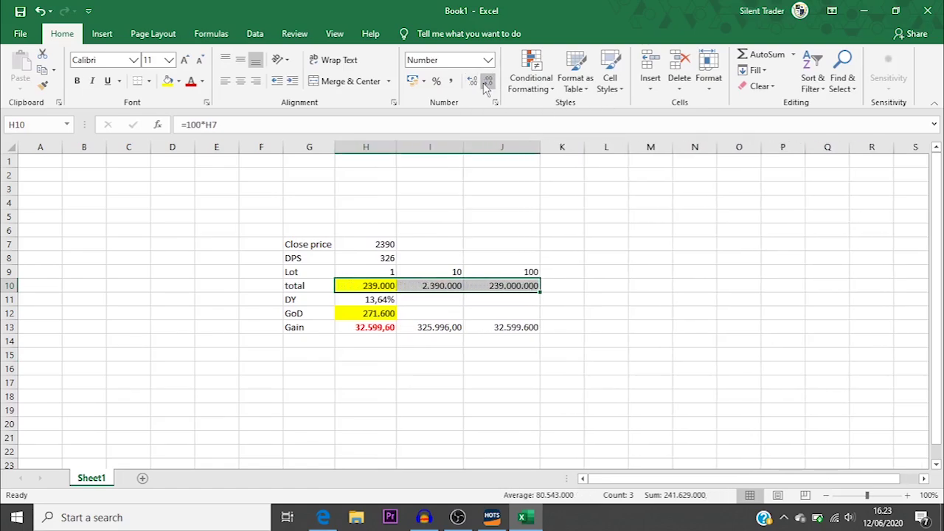
# Change the 100-lot total in cell J10 to 23.900.000.
pyautogui.click(529, 285)
pyautogui.write('2')
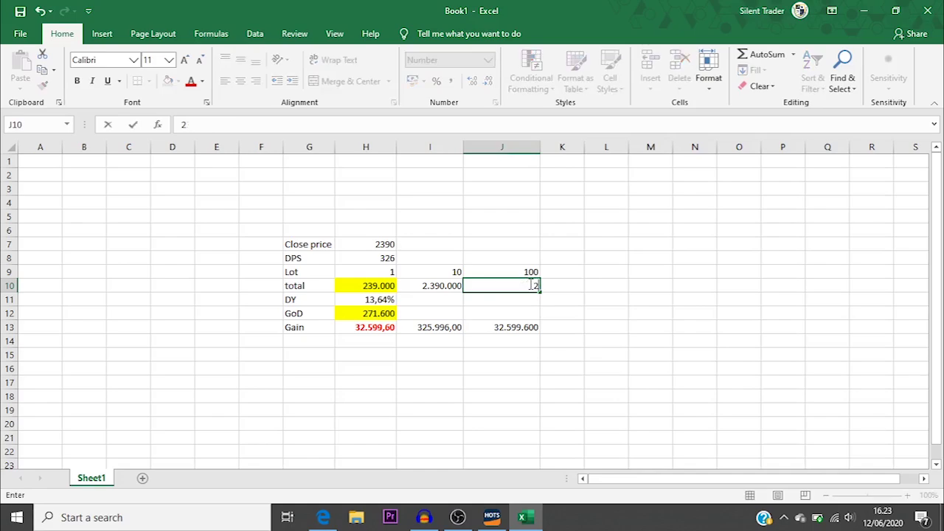
pyautogui.write('3.900.000')
pyautogui.press('Return')
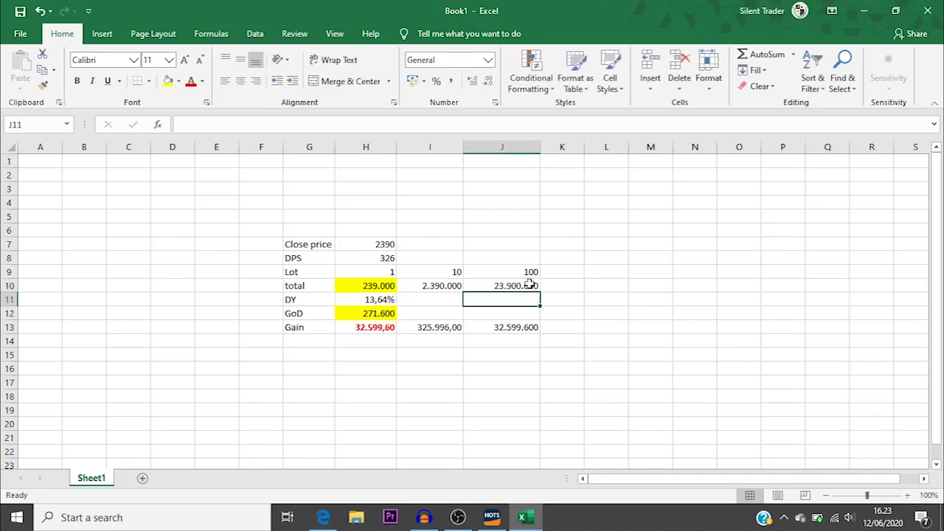
# Remove the decimal places from the 1-lot gain in H13 so that it displays as a whole number.
pyautogui.press('Down')
pyautogui.press('Down')
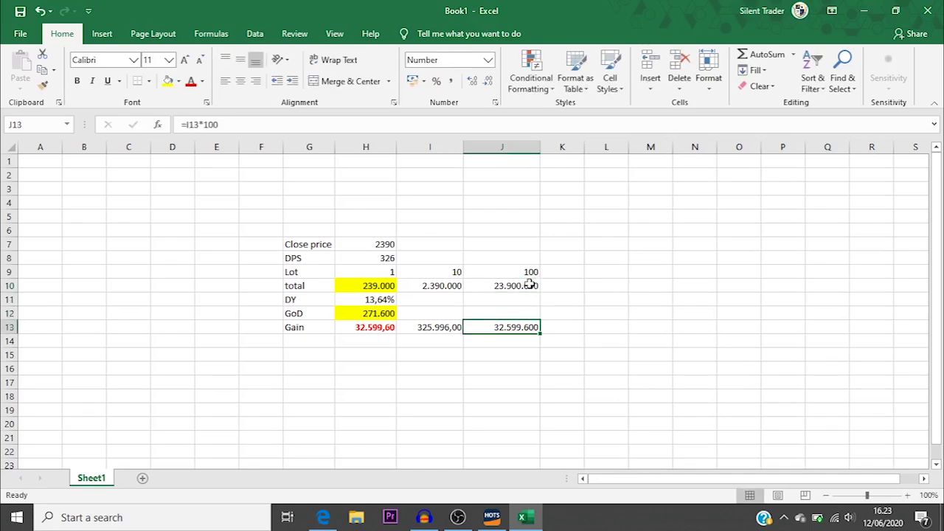
pyautogui.press('Left')
pyautogui.press('Right')
pyautogui.press('Left')
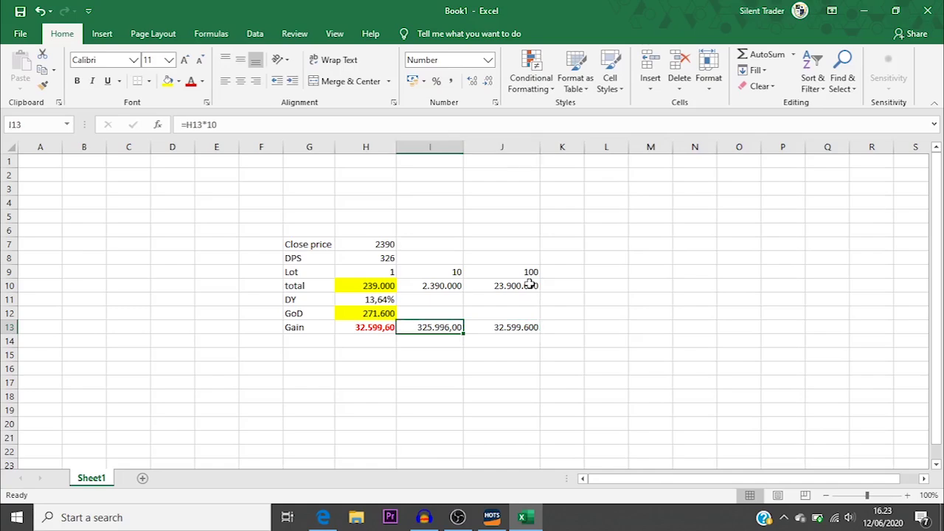
pyautogui.press('Left')
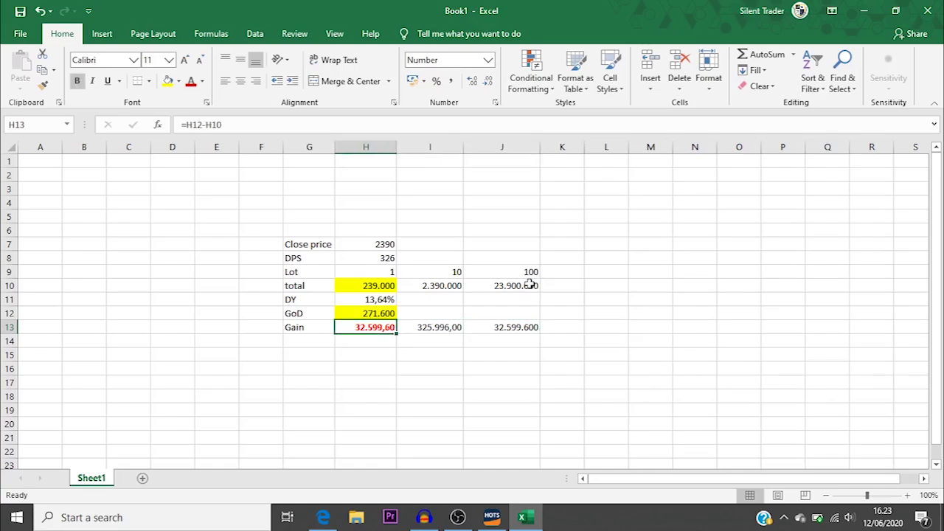
pyautogui.doubleClick(488, 81)
# Remove the decimal places from the 10-lot gain in I13 so that it displays as a whole number.
pyautogui.click(428, 327)
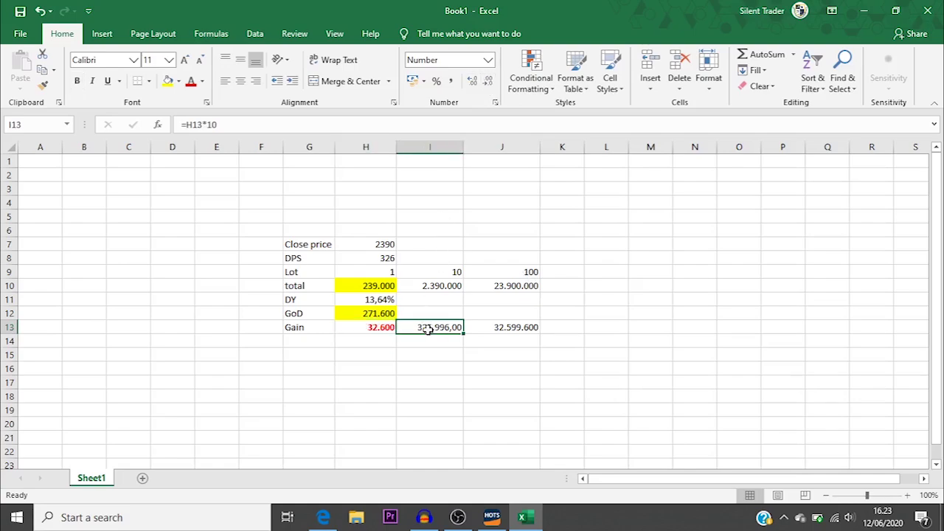
pyautogui.click(372, 327)
pyautogui.moveTo(372, 327); pyautogui.dragTo(506, 329)
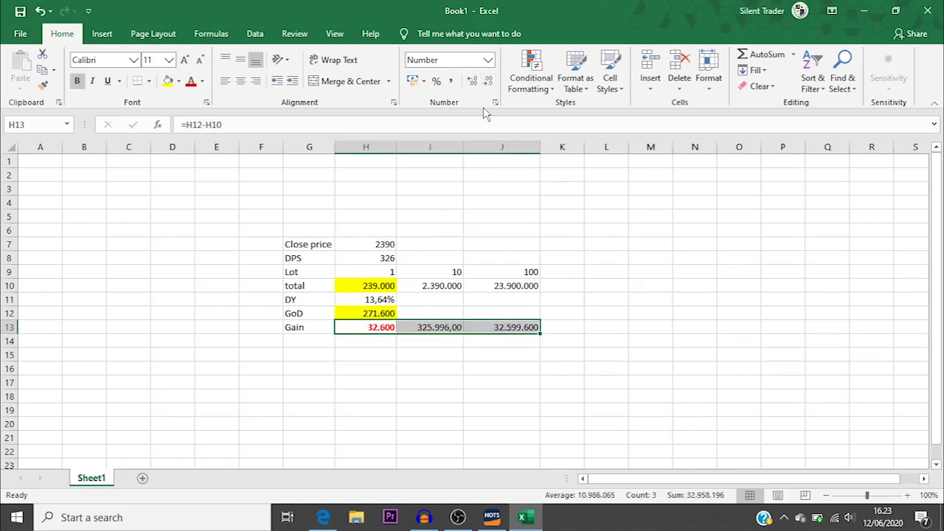
pyautogui.click(489, 81)
pyautogui.click(462, 327)
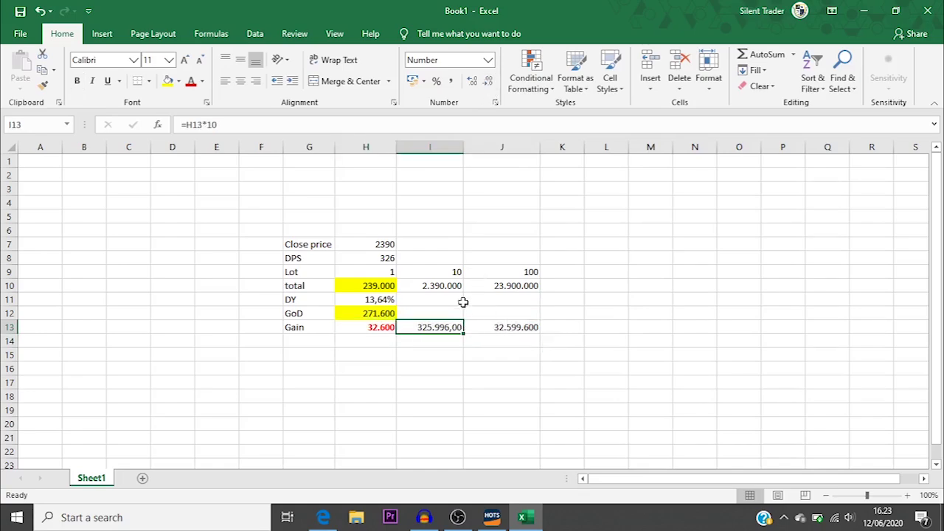
pyautogui.click(489, 81)
pyautogui.click(489, 81)
# Correct the 100-lot gain formula in J13 to =I13*10.
pyautogui.click(525, 329)
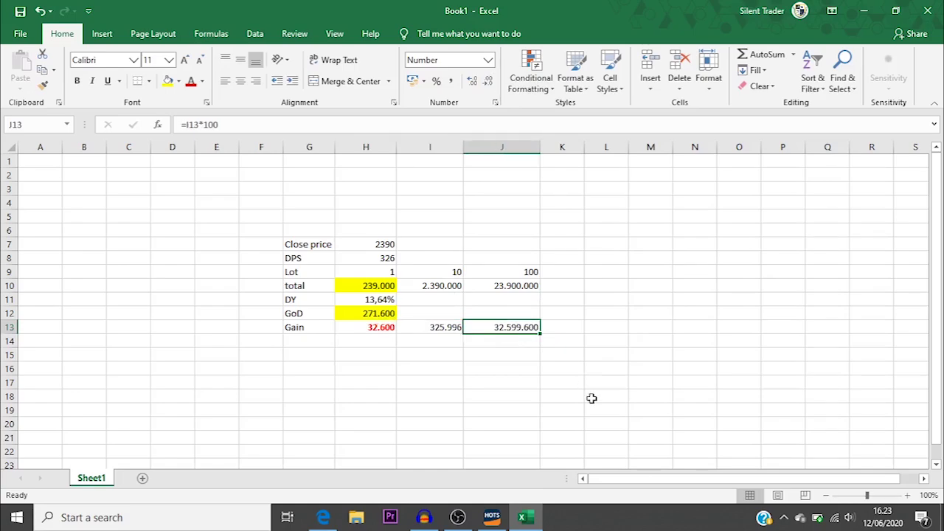
pyautogui.click(240, 127)
pyautogui.press('BackSpace')
pyautogui.press('Return')
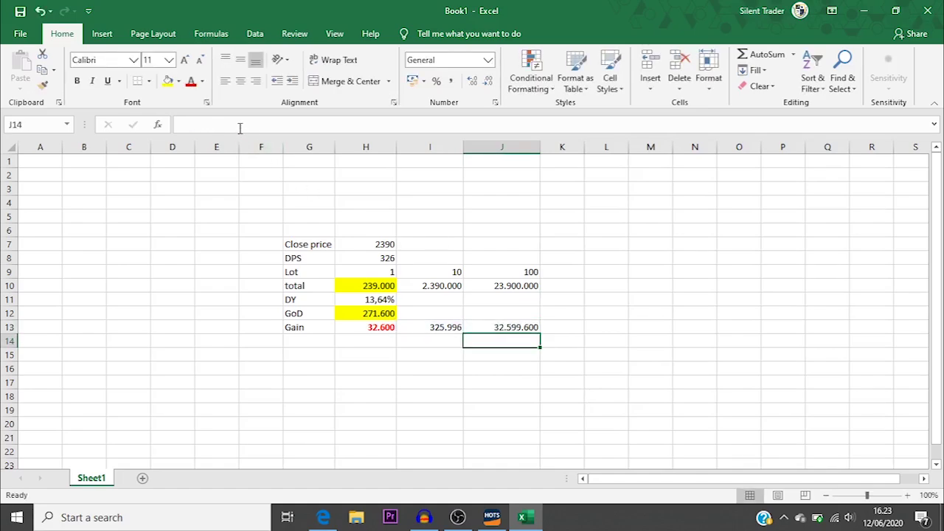
pyautogui.press('Up')
pyautogui.click(240, 126)
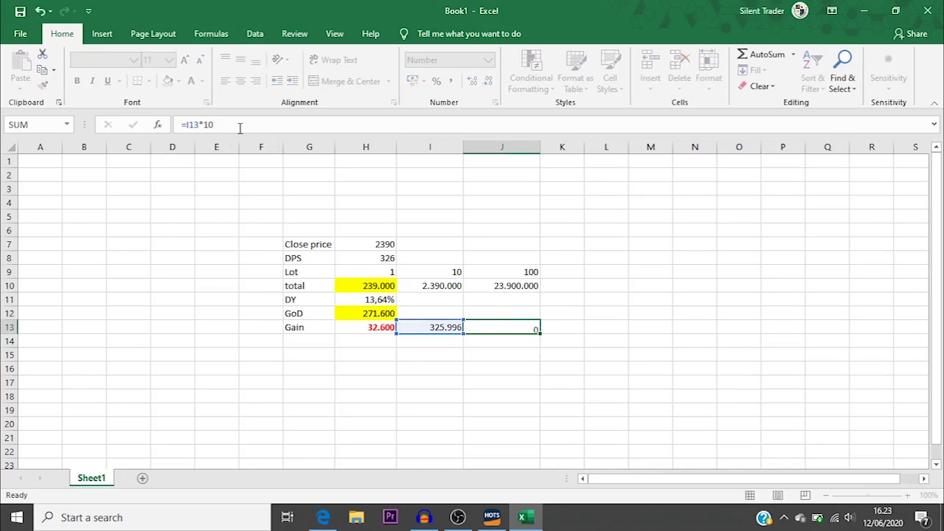
pyautogui.press('Escape')
pyautogui.press('Left')
pyautogui.press('Right')
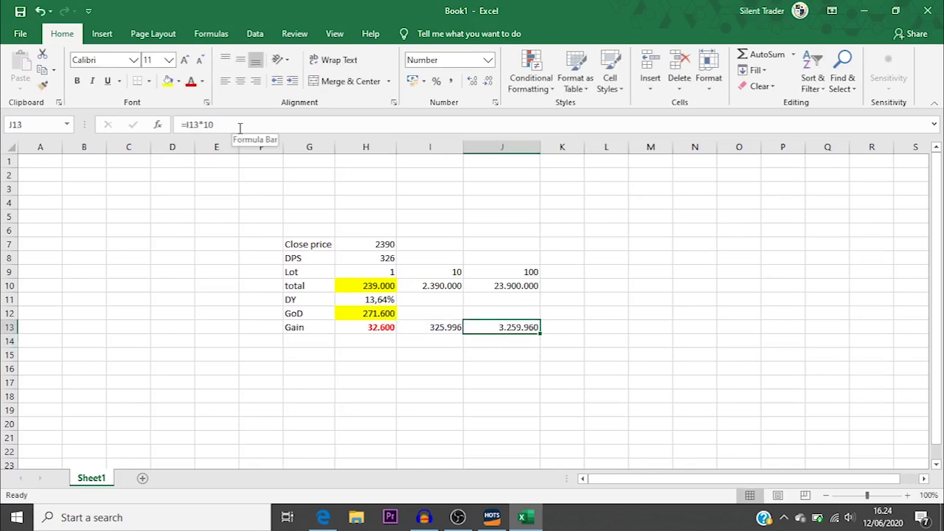
# Make the 100-lot total in J10 and the 100-lot gain in J13 bold.
pyautogui.click(517, 288)
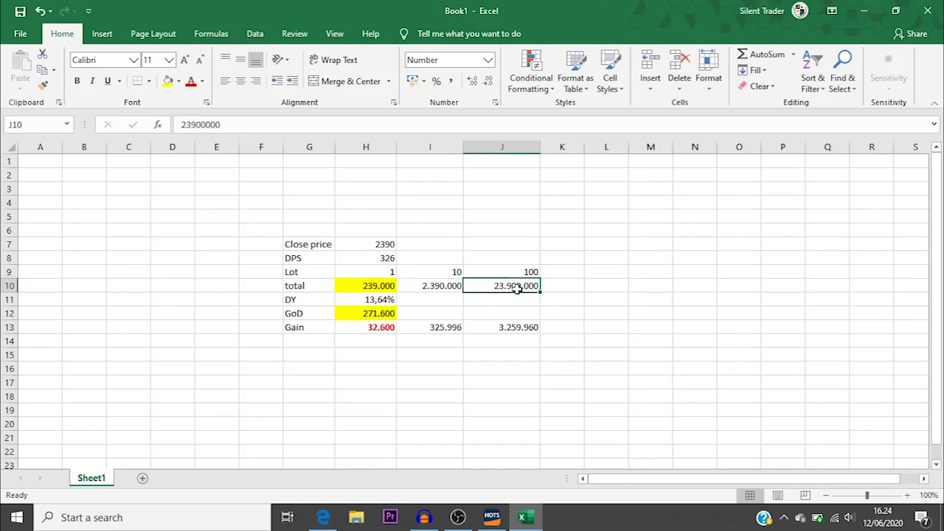
pyautogui.click(77, 82)
pyautogui.click(528, 327)
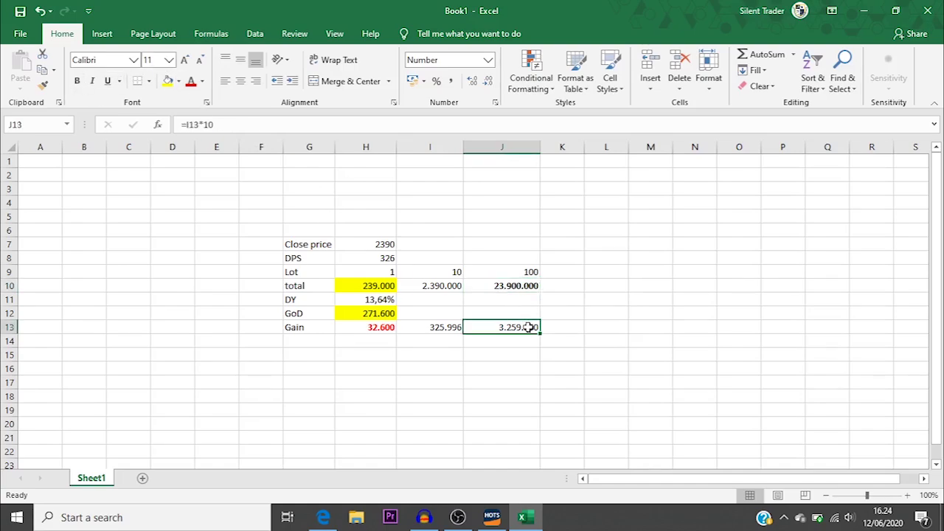
pyautogui.click(77, 81)
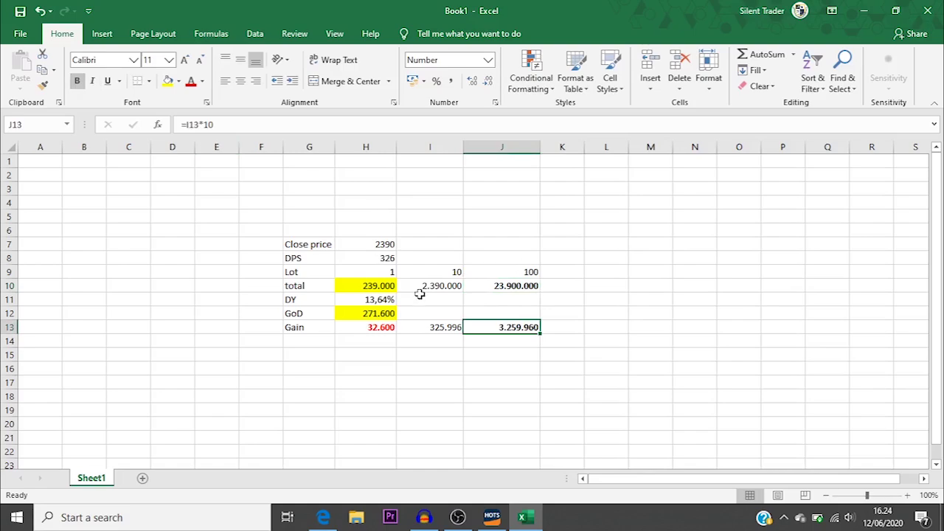
pyautogui.click(388, 300)
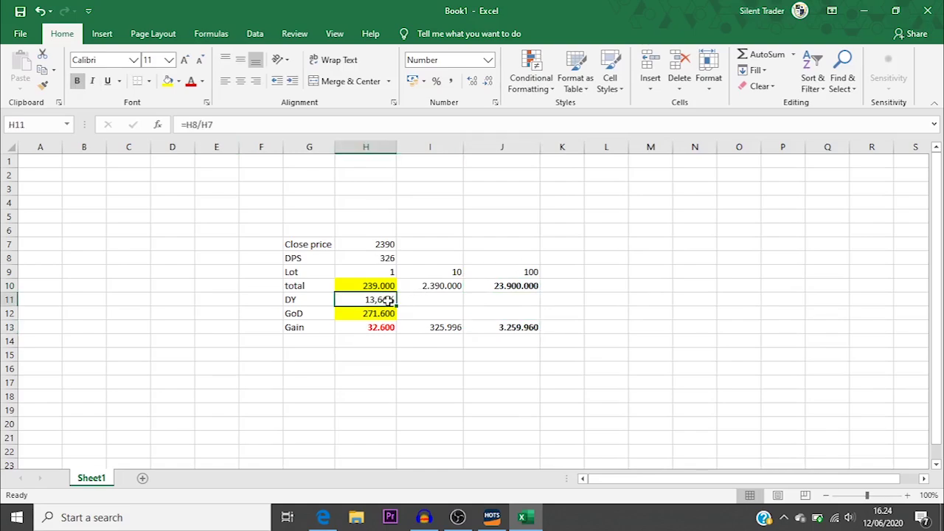
pyautogui.hotkey('ctrl', 'c')
pyautogui.click(632, 298)
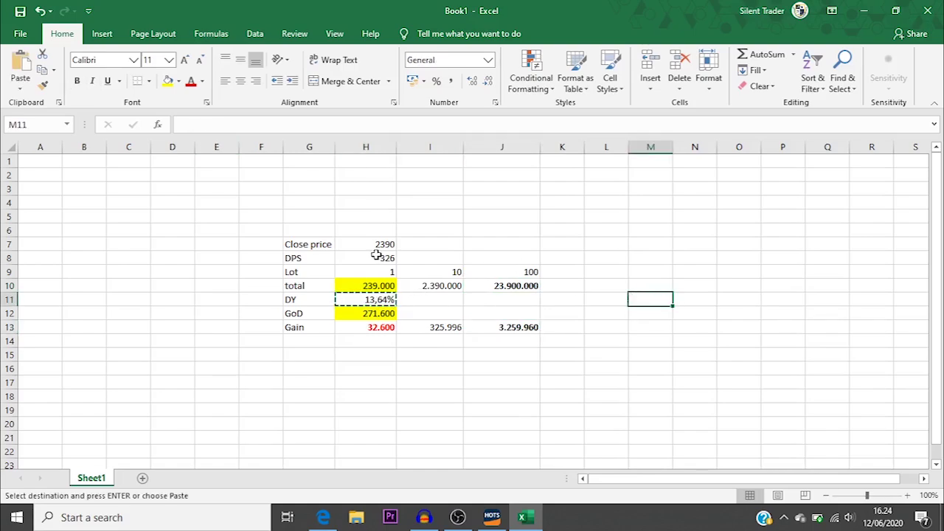
pyautogui.click(360, 298)
pyautogui.click(705, 253)
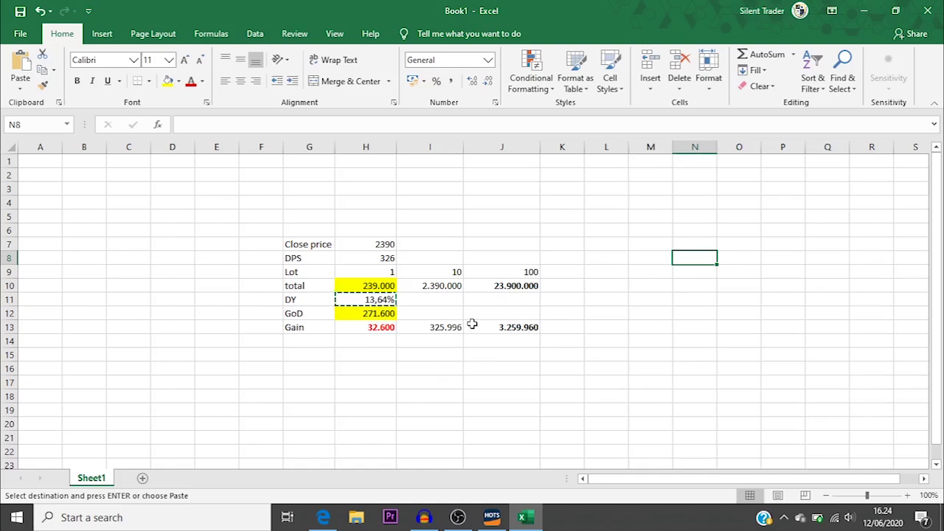
pyautogui.moveTo(472, 326); pyautogui.dragTo(506, 385)
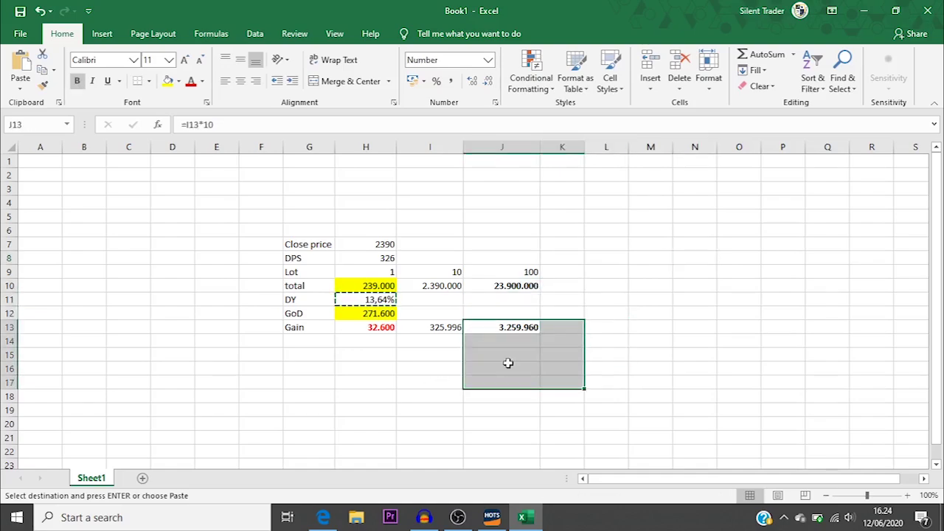
pyautogui.click(515, 315)
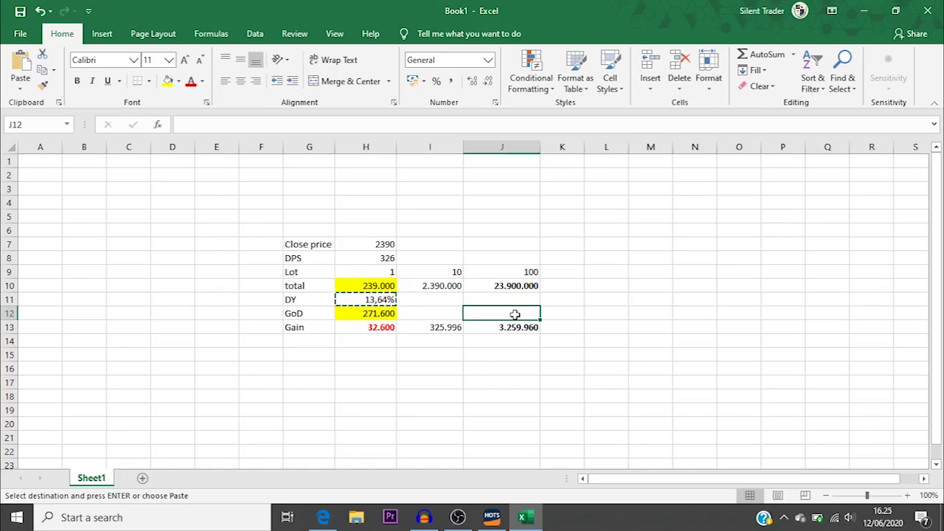
pyautogui.moveTo(228, 202); pyautogui.dragTo(708, 407)
pyautogui.click(708, 407)
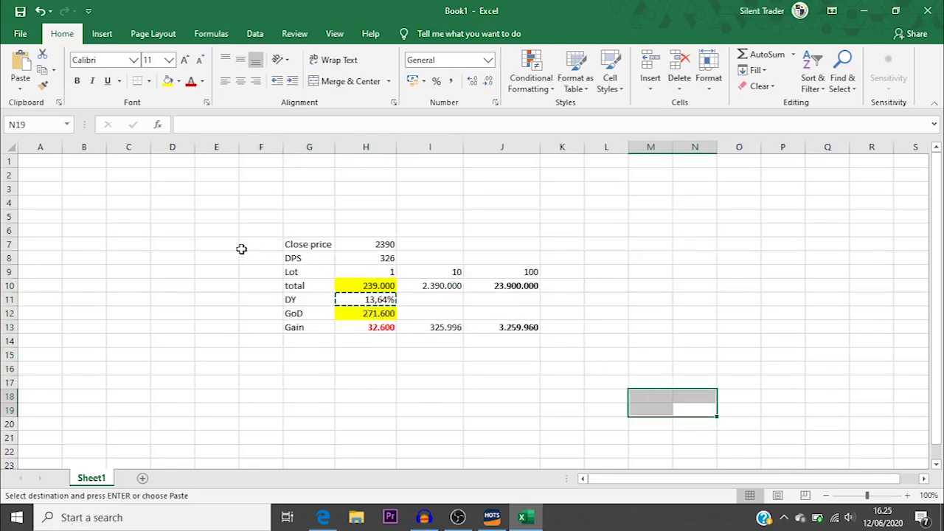
pyautogui.moveTo(239, 247); pyautogui.dragTo(643, 362)
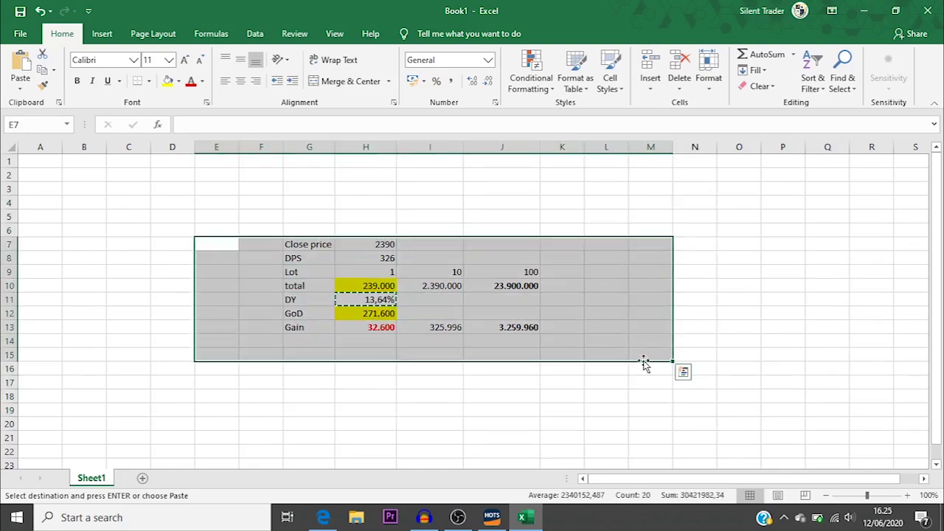
pyautogui.click(573, 378)
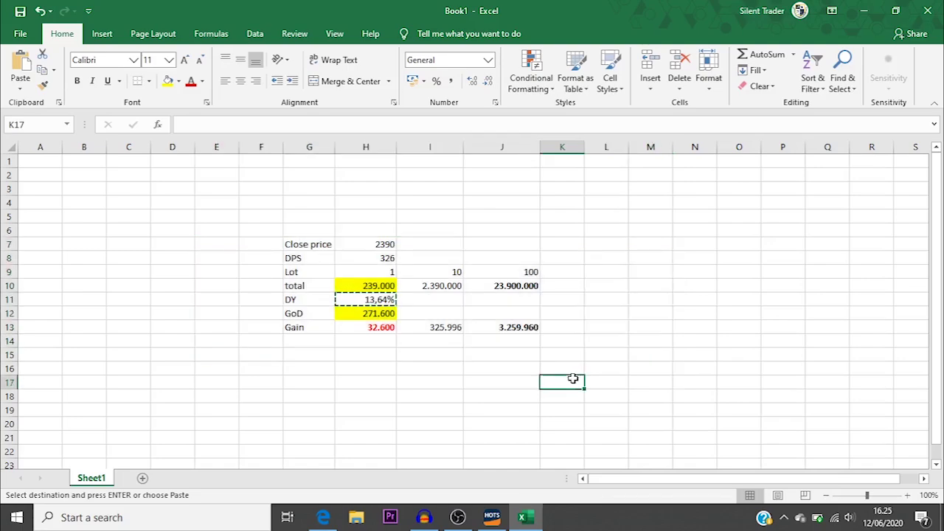
# Switch to HOTS and review PTBA's daily chart, first over its full 300-candle history and then over the recent months.
pyautogui.click(492, 517)
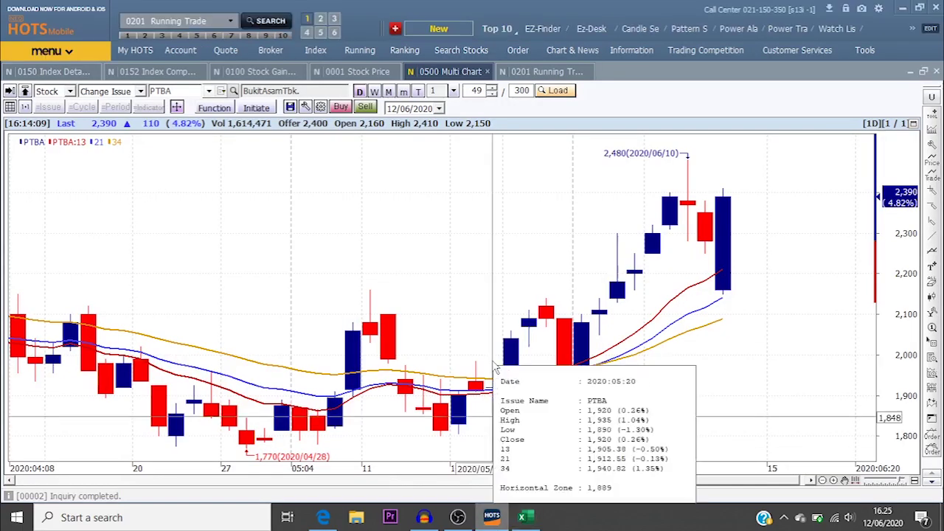
pyautogui.moveTo(569, 214)
pyautogui.mouseDown()
pyautogui.moveTo(480, 219)
pyautogui.moveTo(457, 243)
pyautogui.mouseUp()
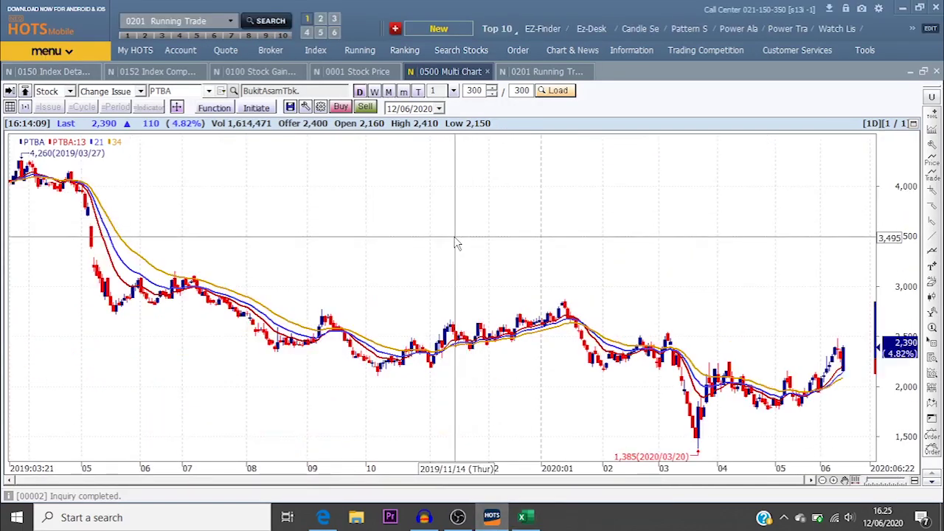
pyautogui.moveTo(588, 226); pyautogui.dragTo(881, 270)
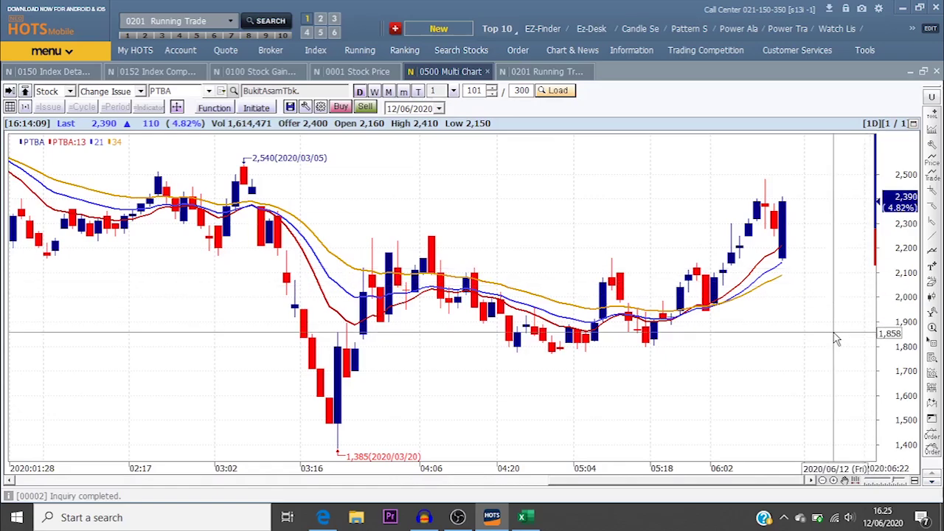
pyautogui.scroll(-3, 727, 342)
pyautogui.moveTo(615, 402); pyautogui.dragTo(889, 428)
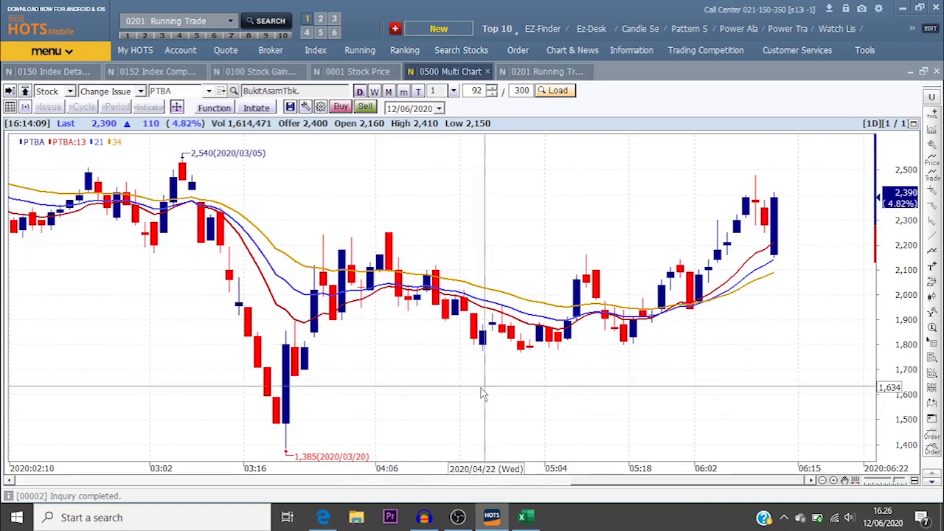
# Draw four vertical lines on consecutive dates just after PTBA's last candle, ending at 2020/06/16.
pyautogui.click(931, 219)
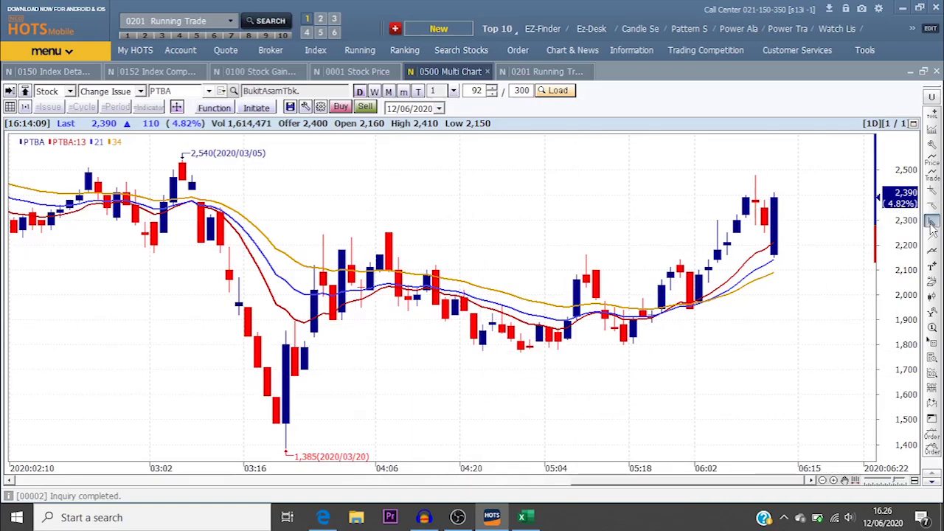
pyautogui.click(784, 228)
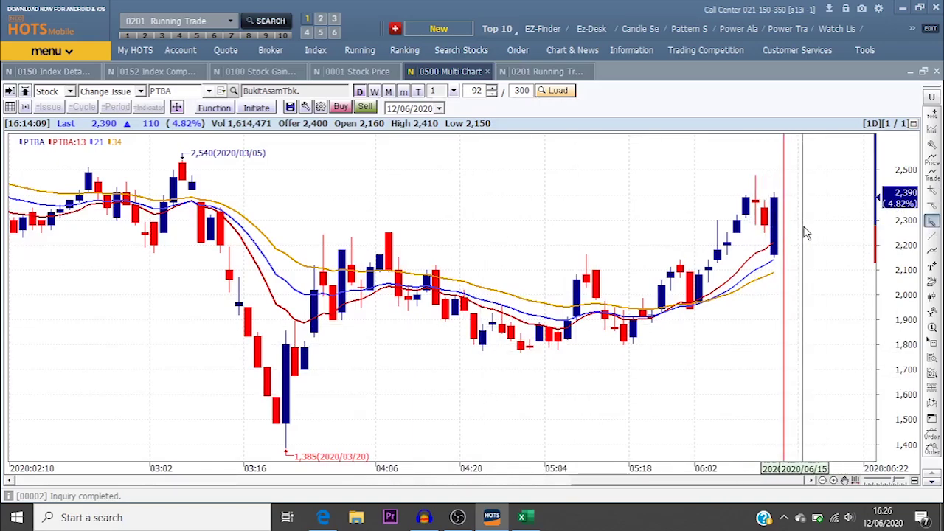
pyautogui.click(793, 231)
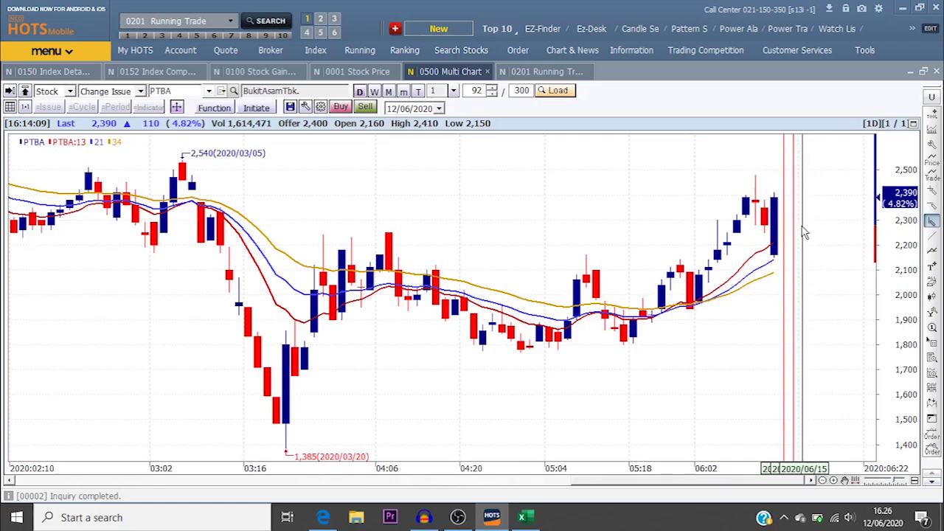
pyautogui.click(802, 232)
pyautogui.click(812, 233)
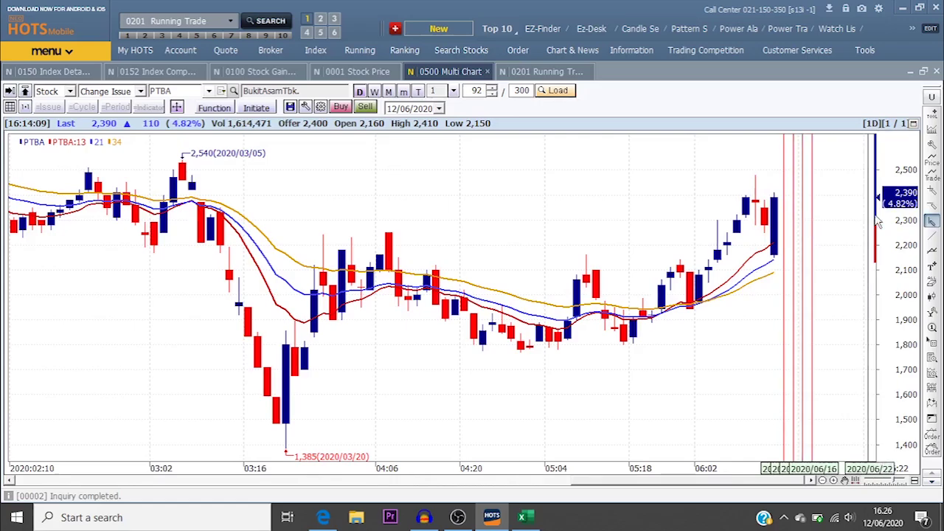
# Draw rising trendlines from about 1,676 to 1,939 and from about 1,986 to 2,487, and clear all drawings from the chart.
pyautogui.click(927, 237)
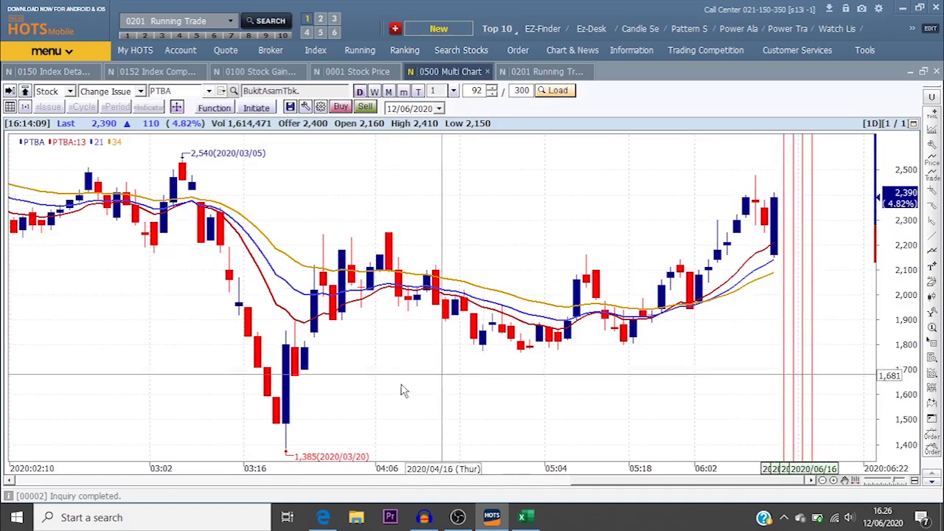
pyautogui.click(932, 237)
pyautogui.moveTo(295, 374); pyautogui.dragTo(872, 313)
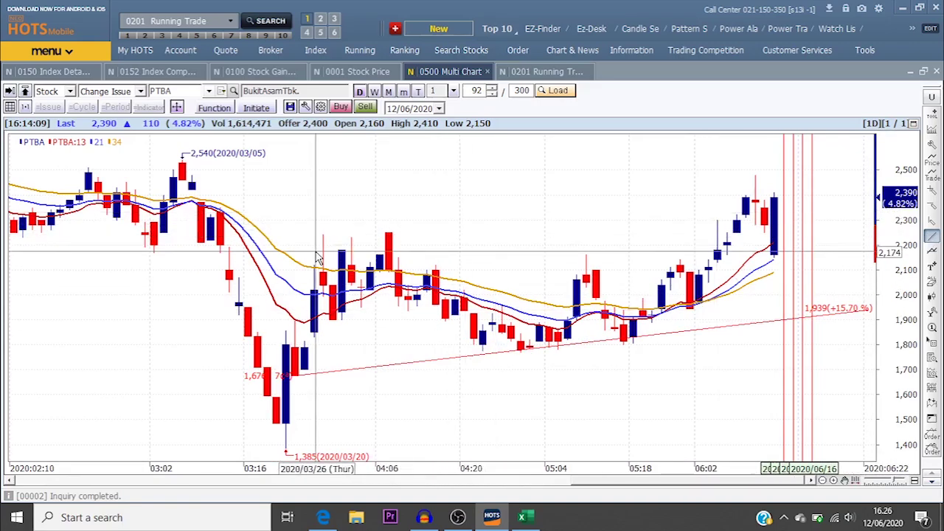
pyautogui.moveTo(165, 299)
pyautogui.mouseDown()
pyautogui.moveTo(681, 186)
pyautogui.moveTo(872, 171)
pyautogui.mouseUp()
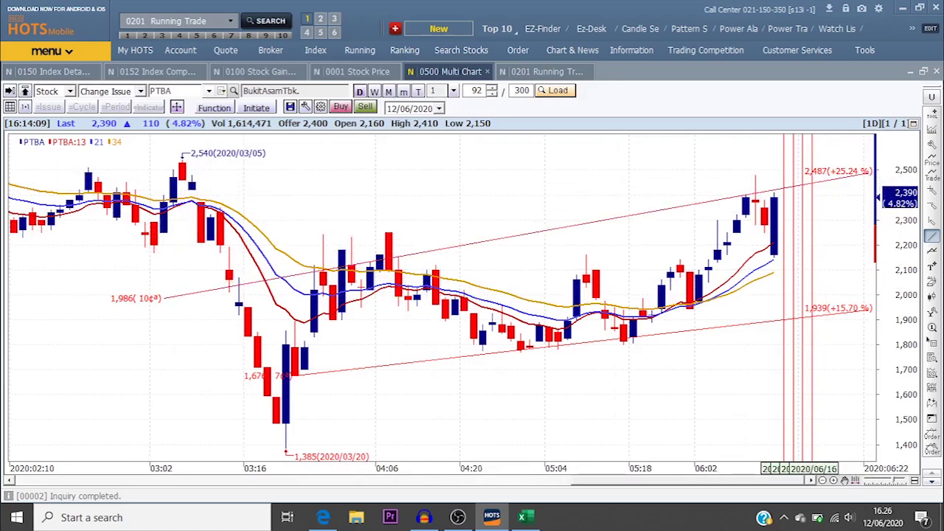
pyautogui.click(935, 286)
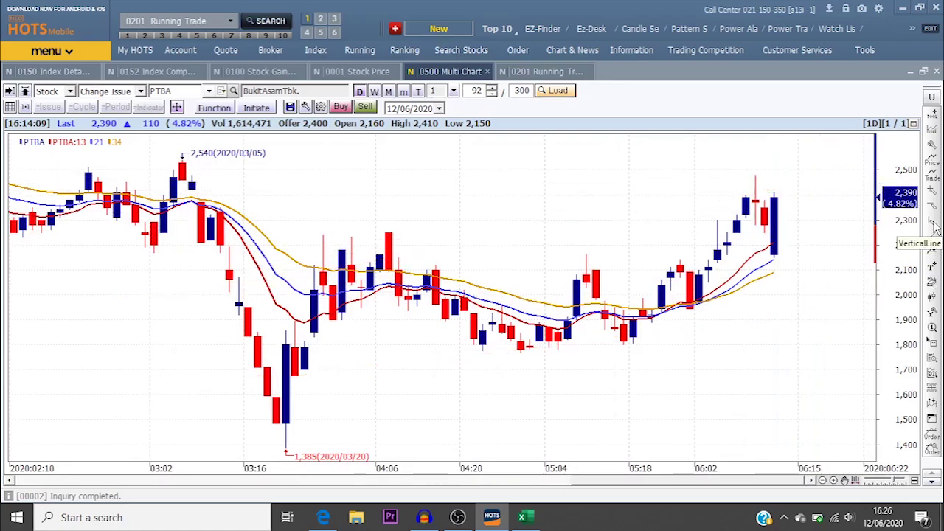
# Mark the four dates following the last candle, up to 2020/06/16, with vertical lines on the PTBA chart.
pyautogui.click(931, 220)
pyautogui.click(786, 199)
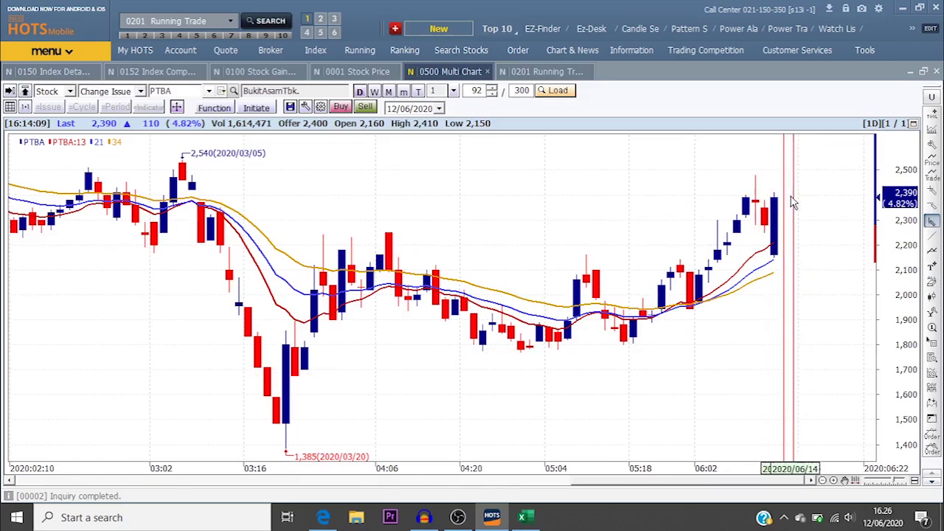
pyautogui.click(793, 200)
pyautogui.click(802, 201)
pyautogui.click(811, 209)
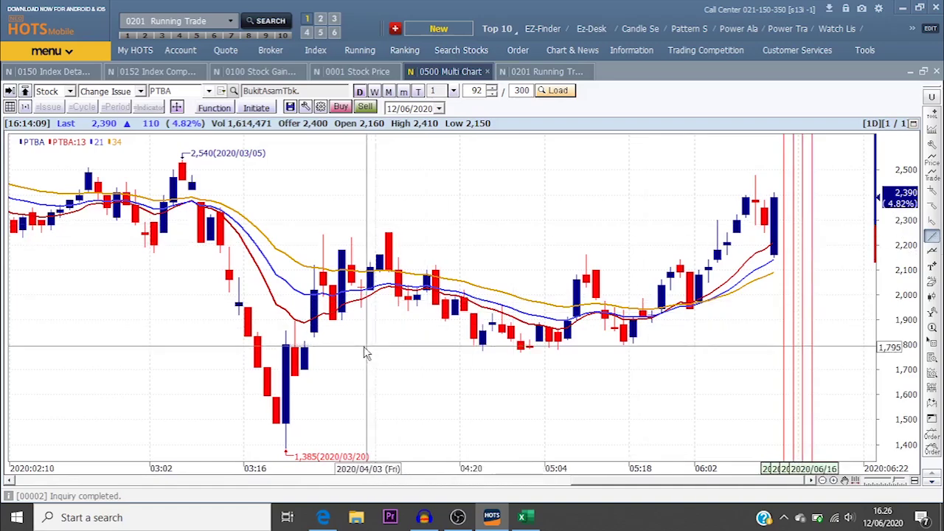
# Draw three rising trendlines on PTBA's chart, from about 1,670 to 1,884, 2,172 to 2,435, and 1,767 to 2,224.
pyautogui.moveTo(295, 376)
pyautogui.mouseDown()
pyautogui.moveTo(413, 347)
pyautogui.moveTo(873, 323)
pyautogui.moveTo(920, 330)
pyautogui.mouseUp()
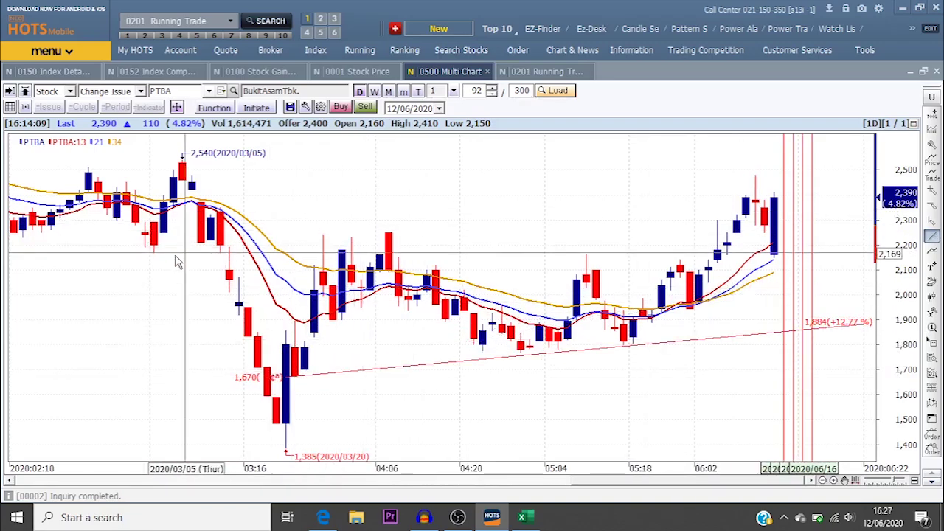
pyautogui.moveTo(150, 252); pyautogui.dragTo(838, 188)
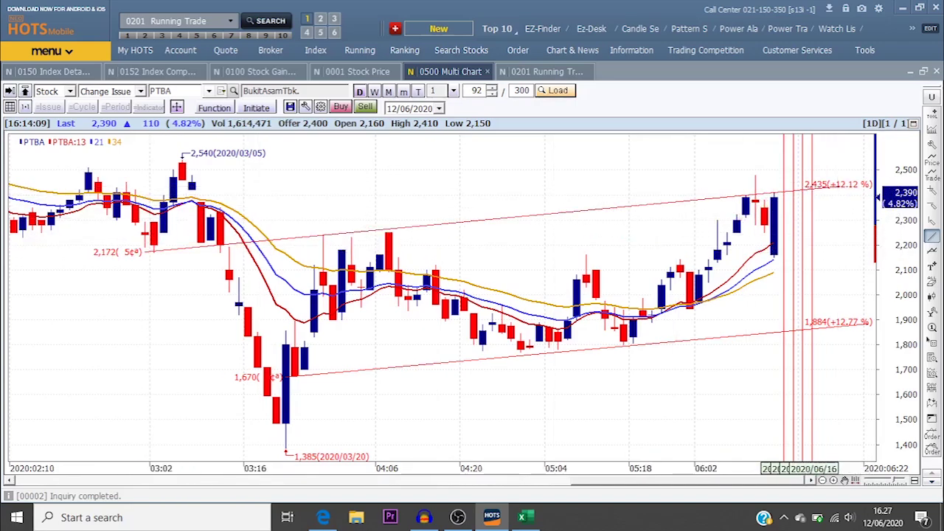
pyautogui.click(934, 236)
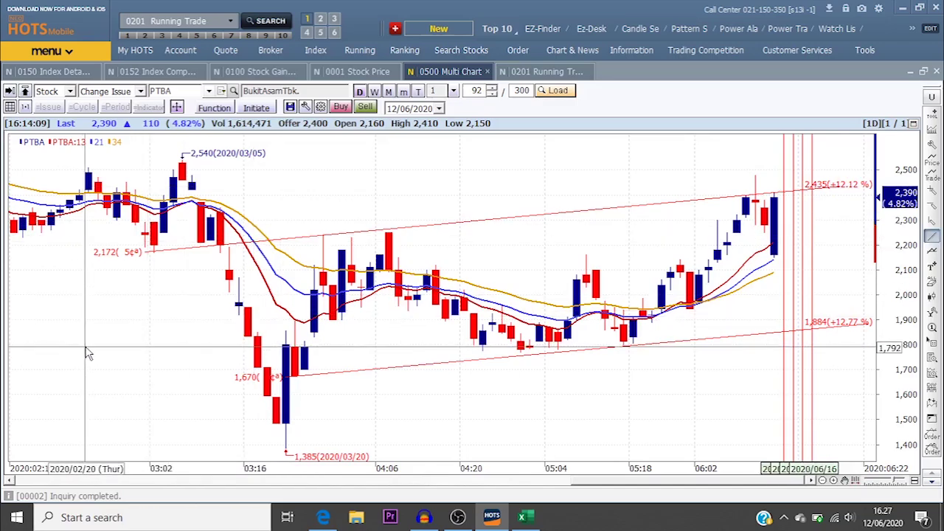
pyautogui.moveTo(71, 352); pyautogui.dragTo(869, 239)
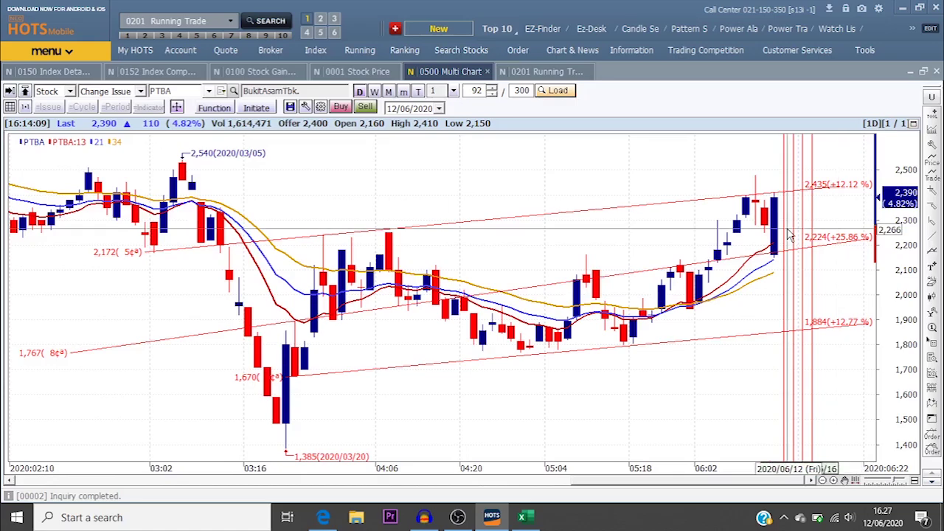
pyautogui.moveTo(754, 190)
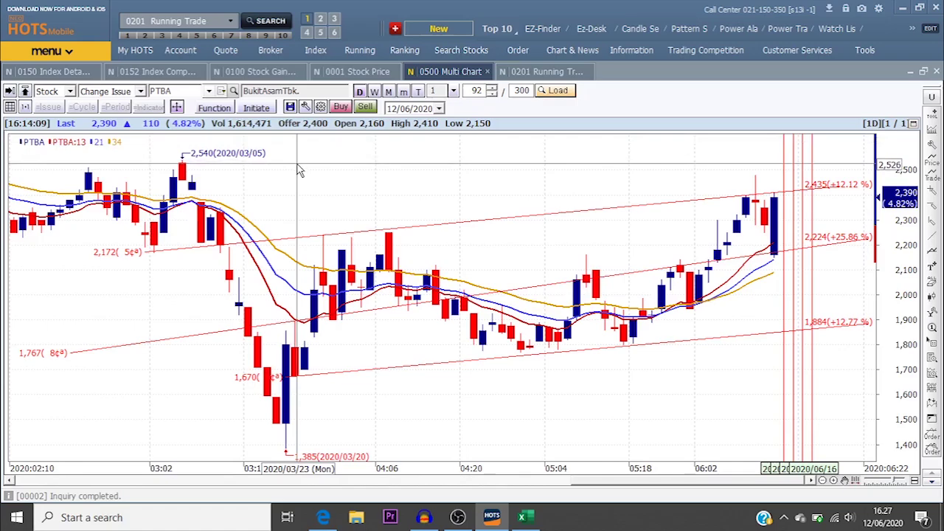
# Add a horizontal line at about 2,537 near the early-March high on PTBA's chart.
pyautogui.click(934, 208)
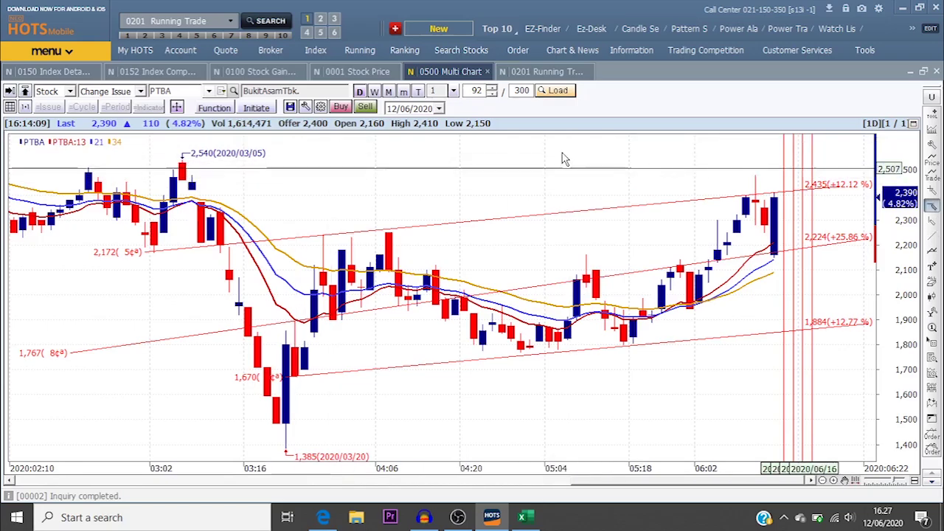
pyautogui.click(748, 161)
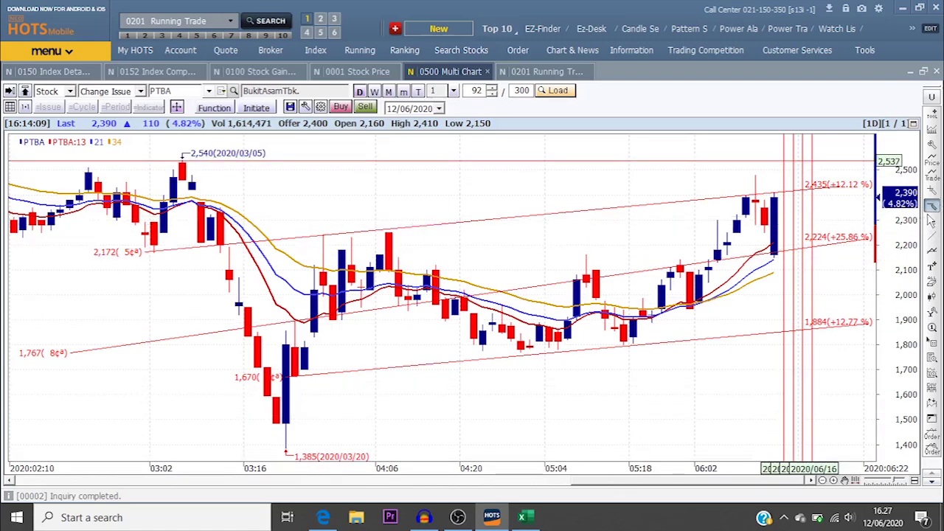
pyautogui.scroll(-5, 397, 430)
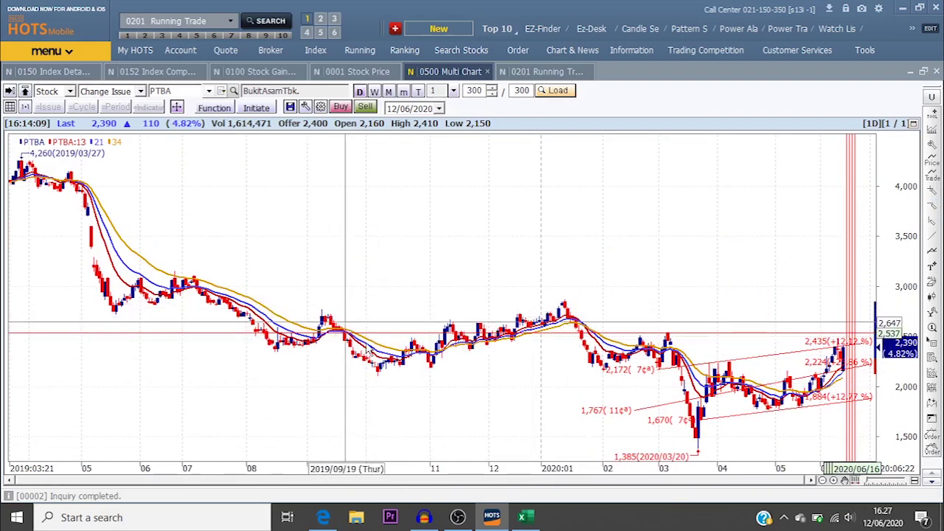
pyautogui.moveTo(304, 400); pyautogui.dragTo(891, 379)
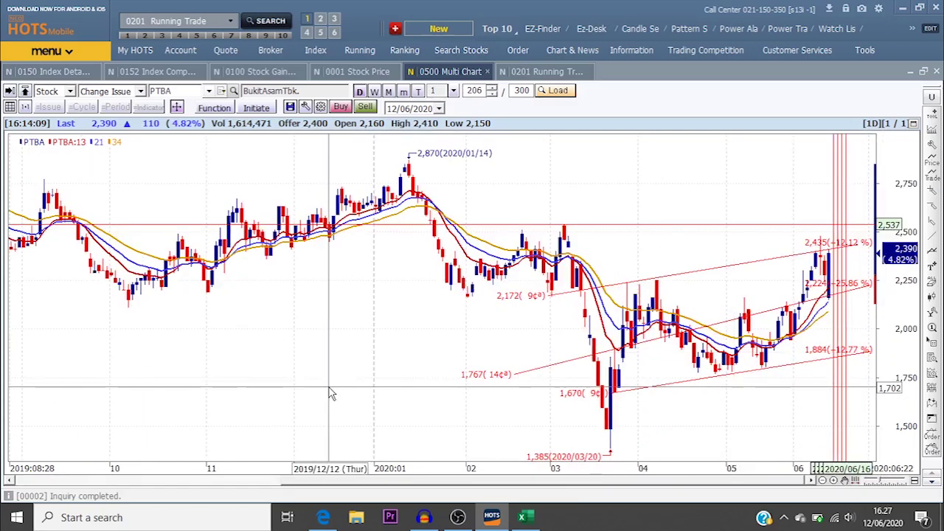
pyautogui.scroll(2, 719, 455)
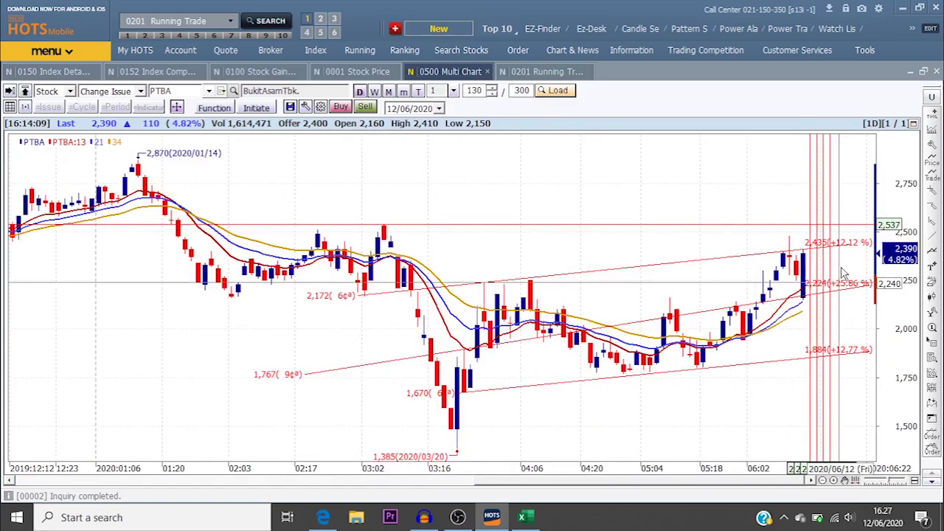
pyautogui.moveTo(805, 291)
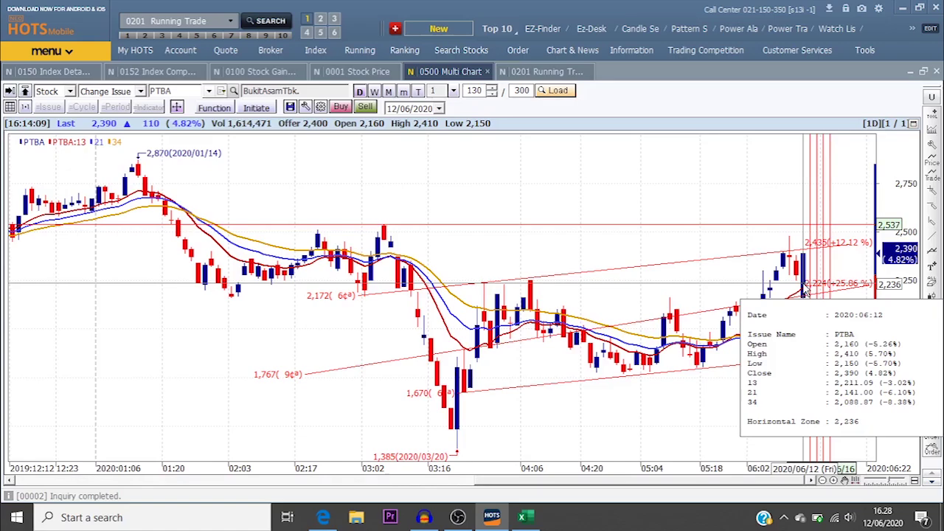
# Consult the index detail list for the IDX High Dividend 20 index and return to PTBA's chart.
pyautogui.click(137, 74)
pyautogui.click(70, 71)
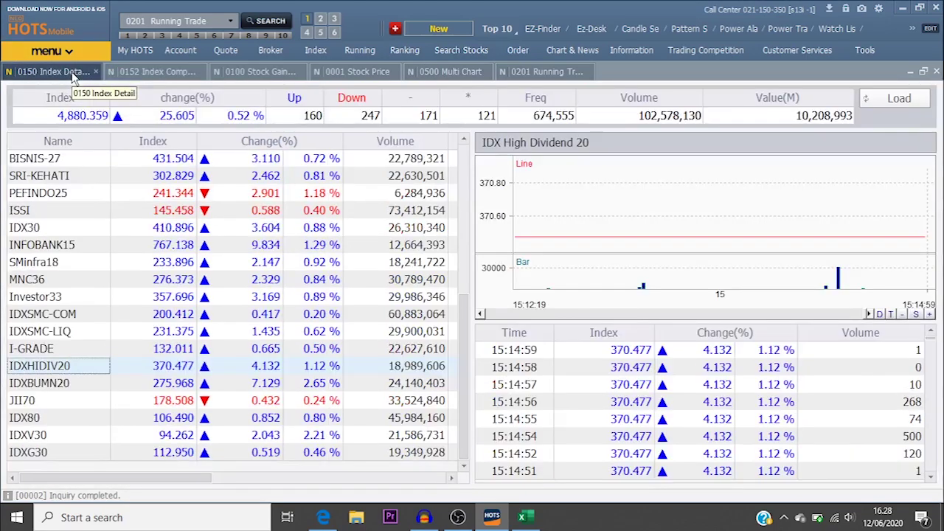
pyautogui.click(231, 122)
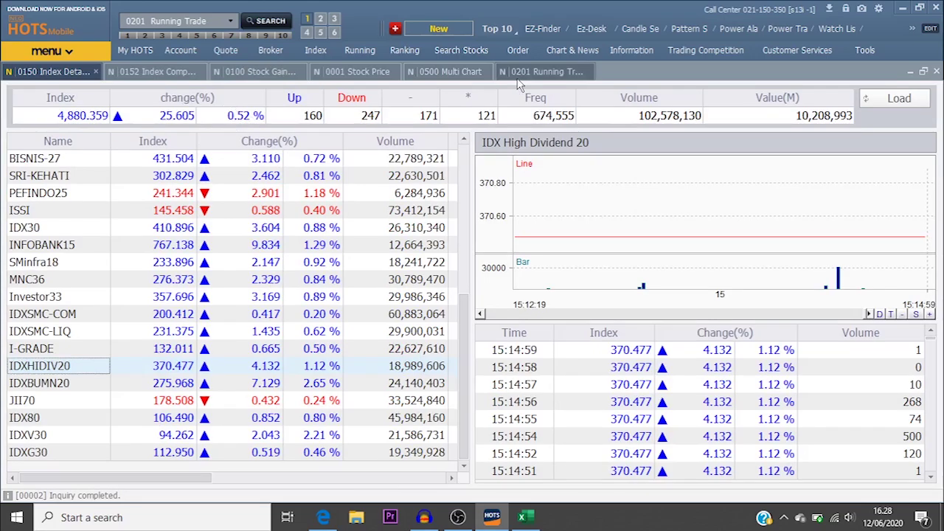
pyautogui.click(446, 72)
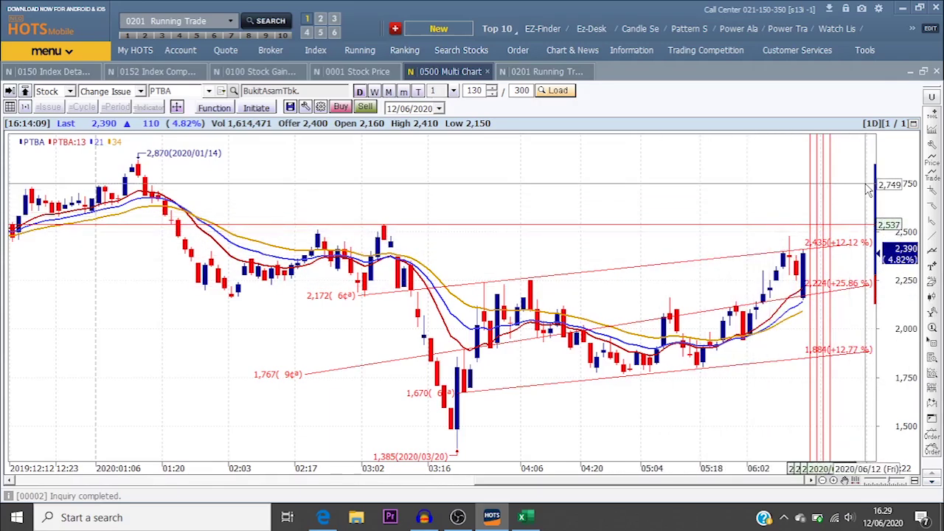
# Examine PTBA's latest candles around the marked June dates and trendlines, and compare them with its full 300-candle history.
pyautogui.moveTo(751, 188); pyautogui.dragTo(849, 362)
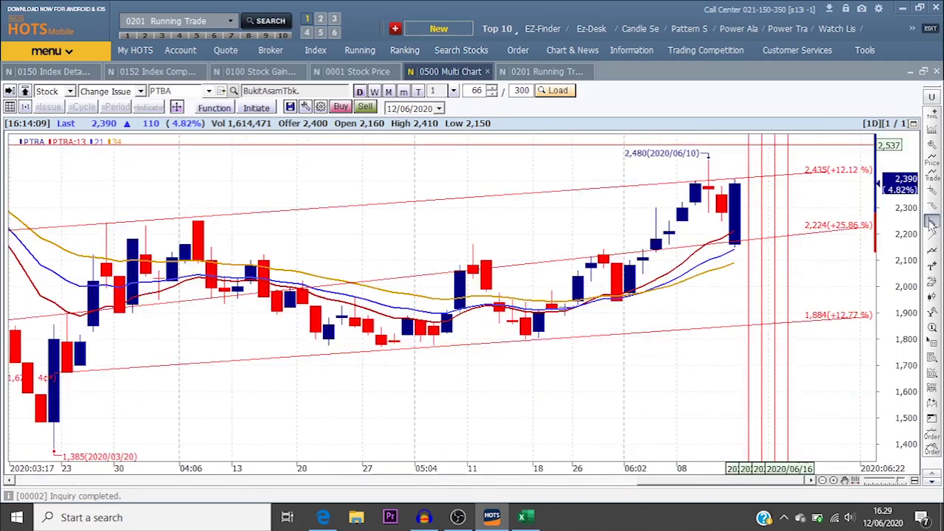
pyautogui.click(8, 480)
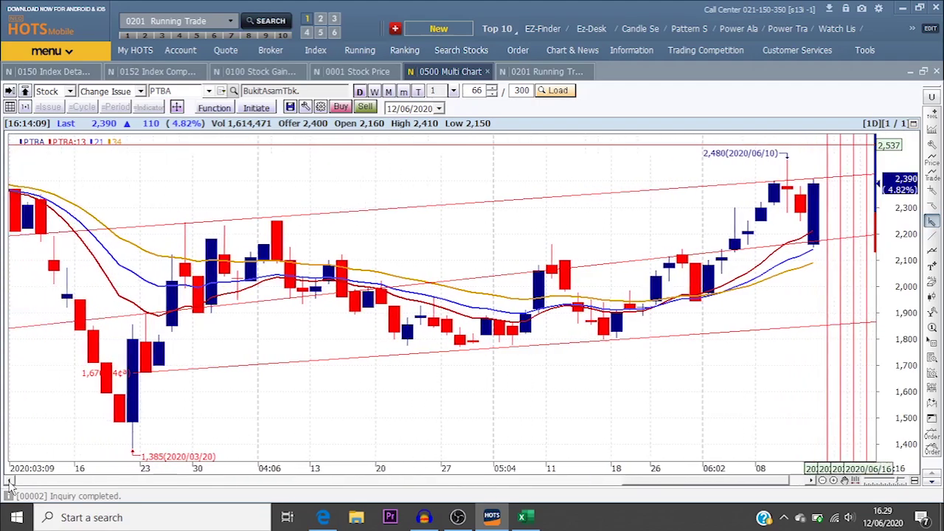
pyautogui.click(8, 480)
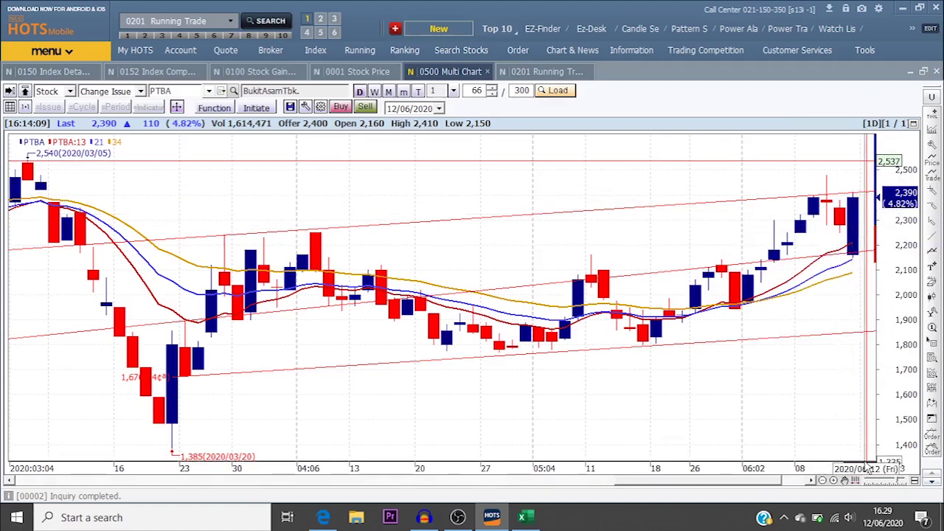
pyautogui.click(813, 480)
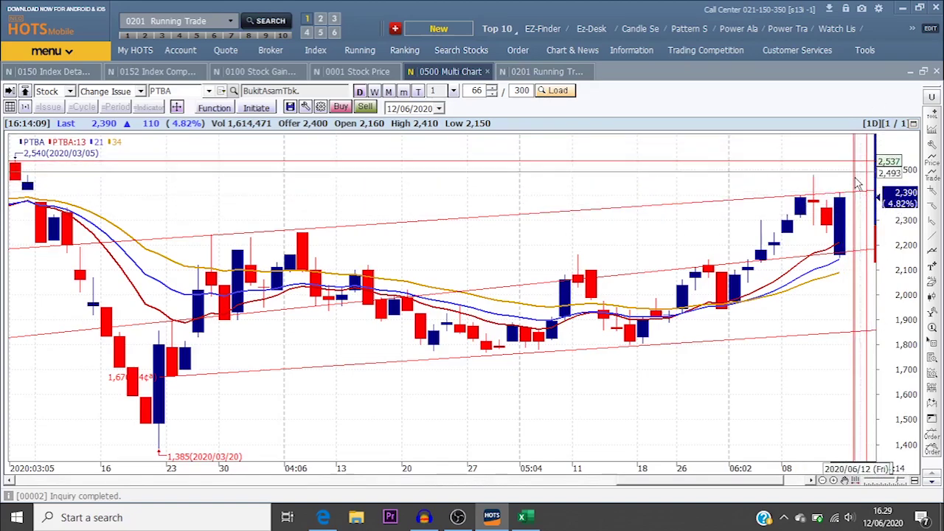
pyautogui.click(811, 480)
pyautogui.click(812, 480)
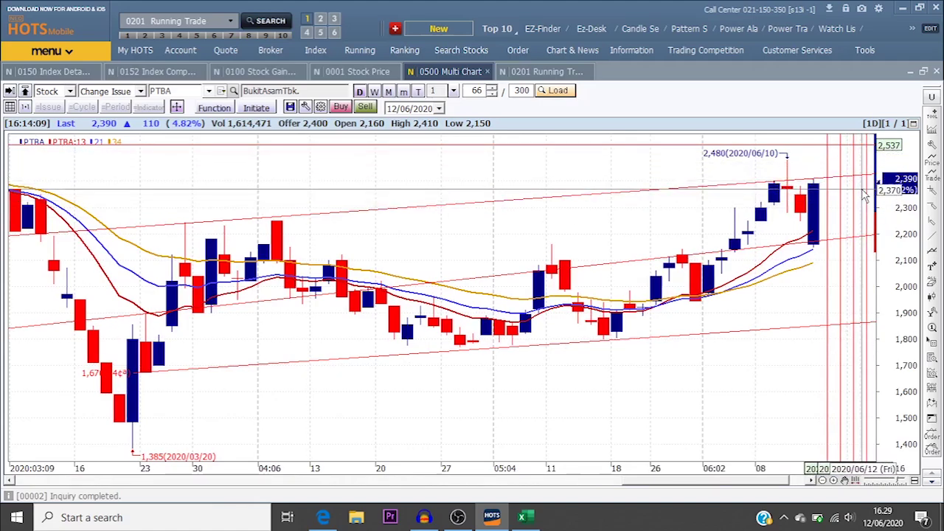
pyautogui.click(811, 480)
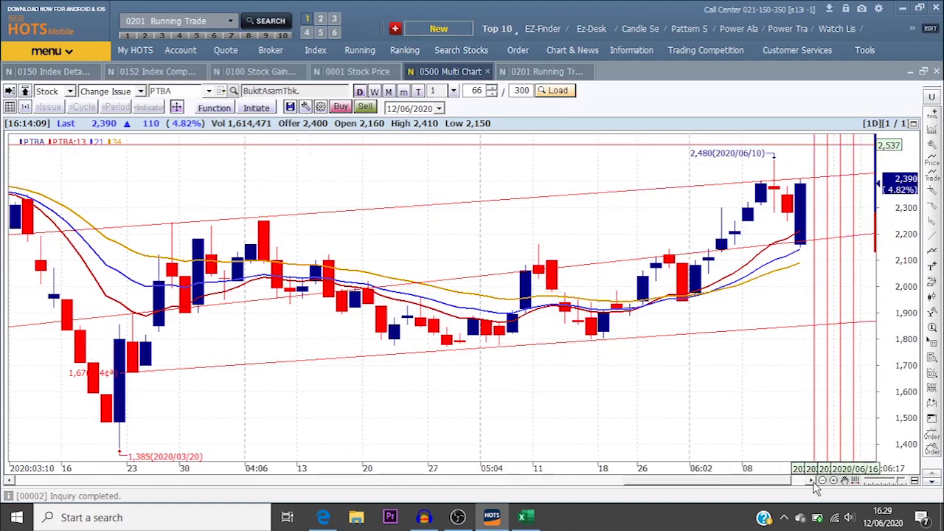
pyautogui.click(812, 481)
pyautogui.click(813, 481)
pyautogui.click(812, 481)
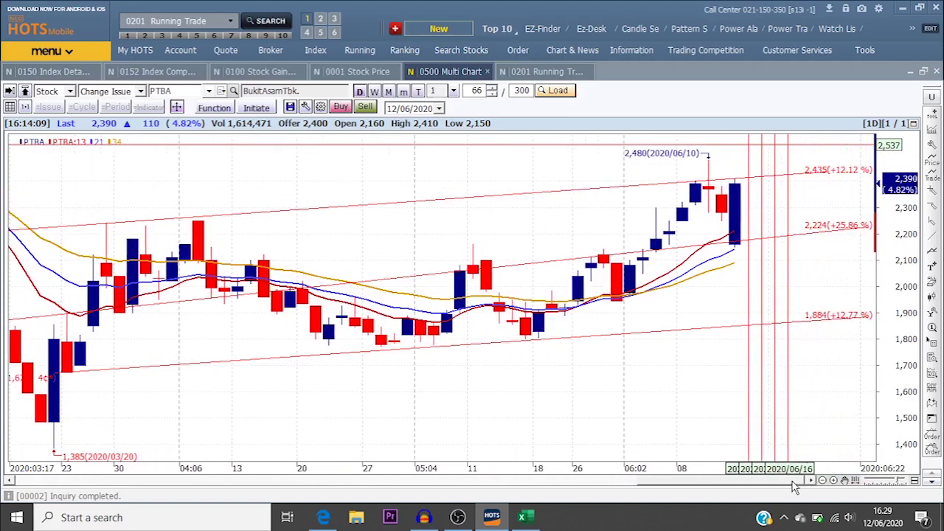
pyautogui.moveTo(794, 486); pyautogui.dragTo(804, 459)
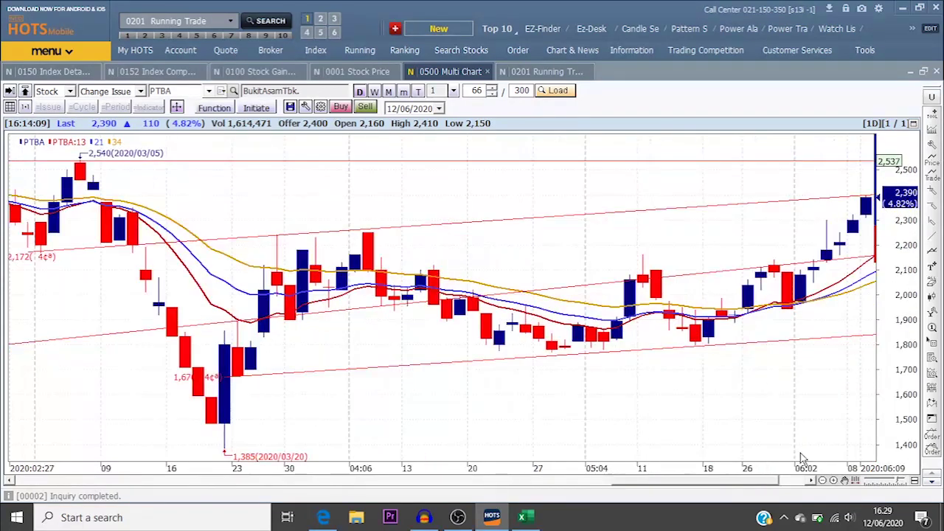
pyautogui.scroll(-5, 623, 396)
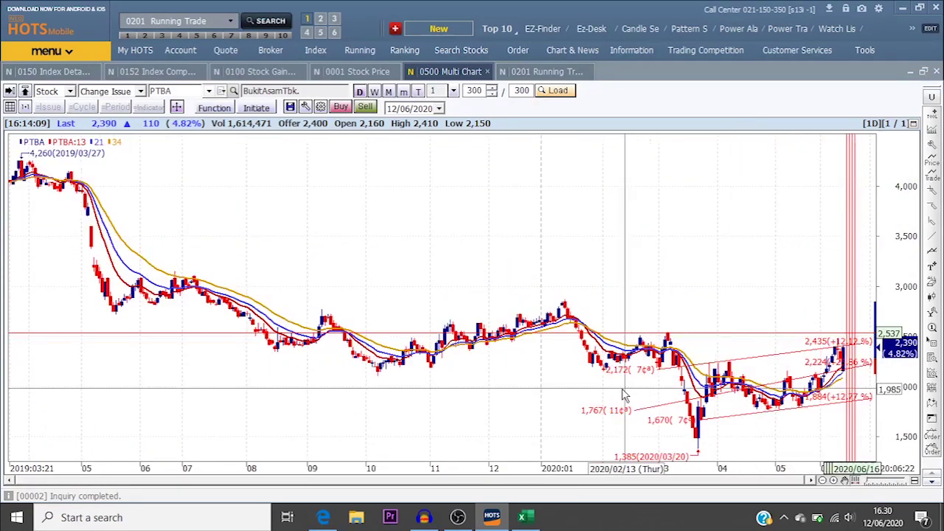
pyautogui.scroll(4, 697, 276)
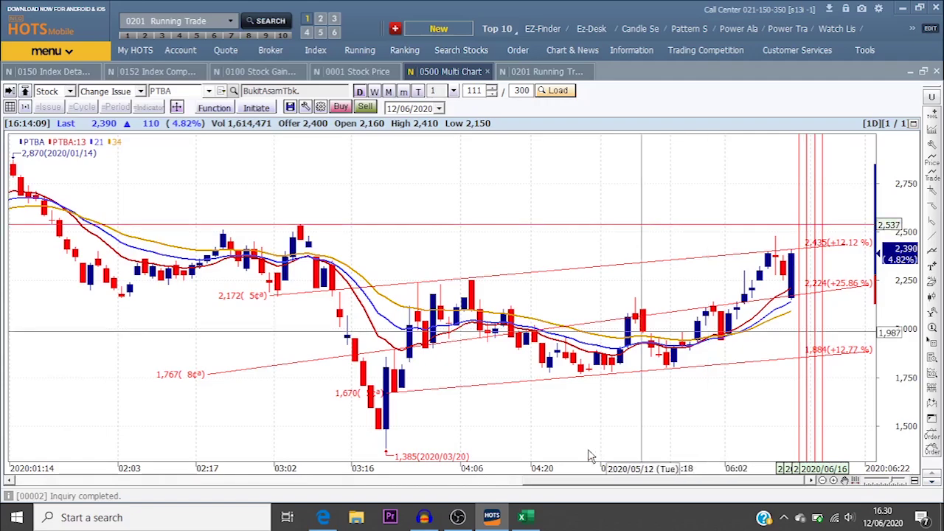
# Switch to Excel, merge and center cells L6:M6, and enter the heading "Skenario 1" there.
pyautogui.click(522, 517)
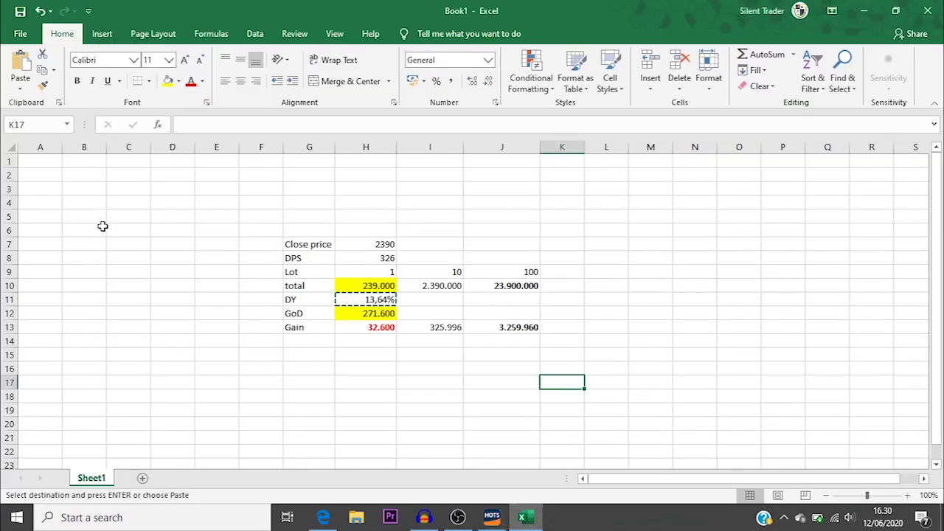
pyautogui.moveTo(615, 225); pyautogui.dragTo(649, 228)
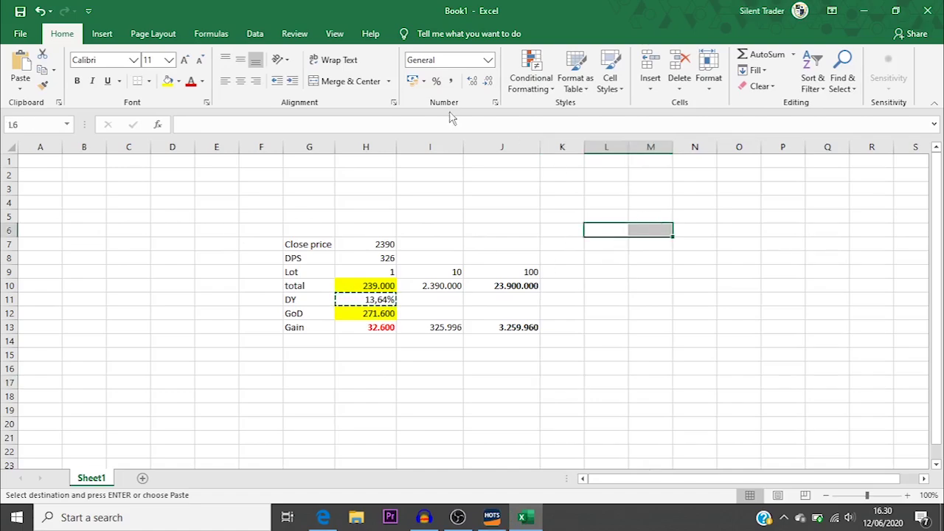
pyautogui.click(354, 84)
pyautogui.write('Skea')
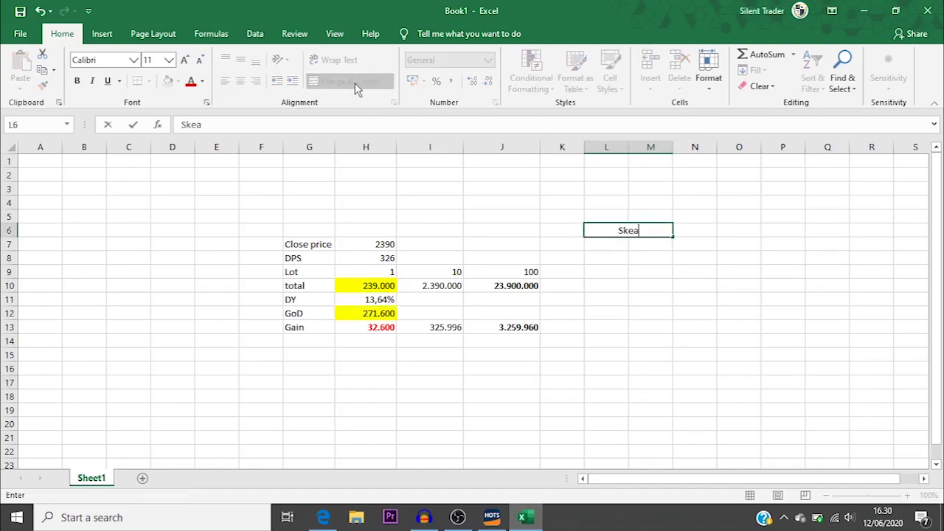
pyautogui.press('BackSpace')
pyautogui.write('nario 1')
pyautogui.press('Return')
pyautogui.press('Left')
pyautogui.press('Left')
pyautogui.press('Left')
pyautogui.press('Left')
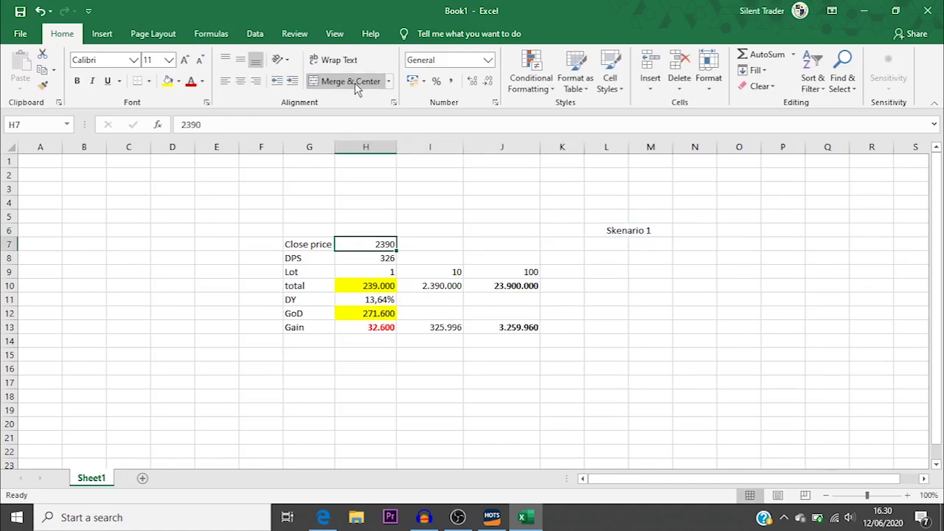
pyautogui.press('Right')
pyautogui.press('Left')
pyautogui.press('Right')
pyautogui.press('Left')
pyautogui.press('Left')
pyautogui.press('Right')
pyautogui.press('Left')
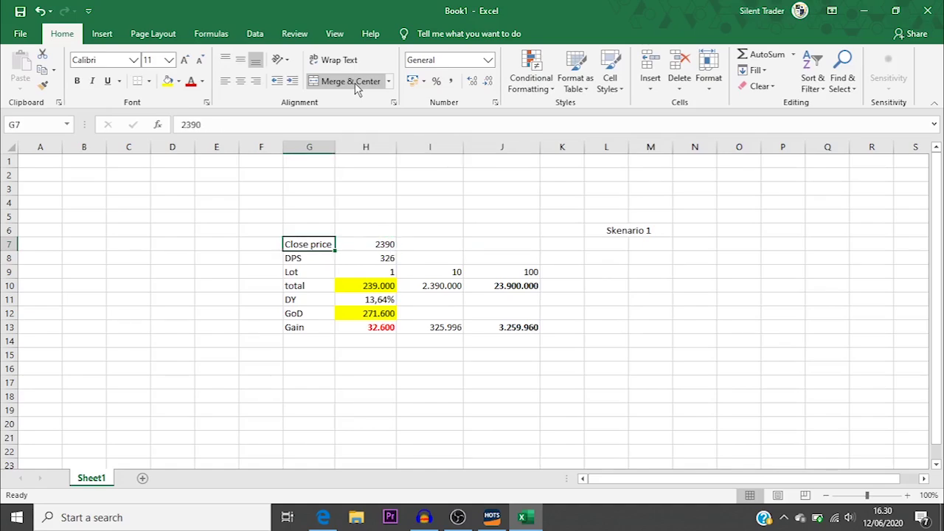
pyautogui.press('Right')
pyautogui.press('Right')
pyautogui.press('Right')
pyautogui.press('Right')
pyautogui.press('Right')
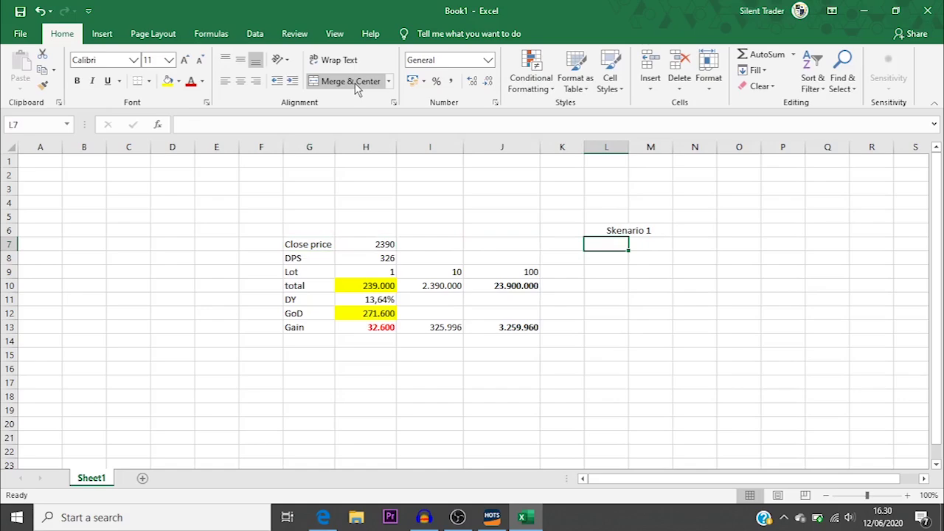
# Label cell L7 "avg" under the Skenario 1 heading and enter 2400 beside it in M7.
pyautogui.write('avg')
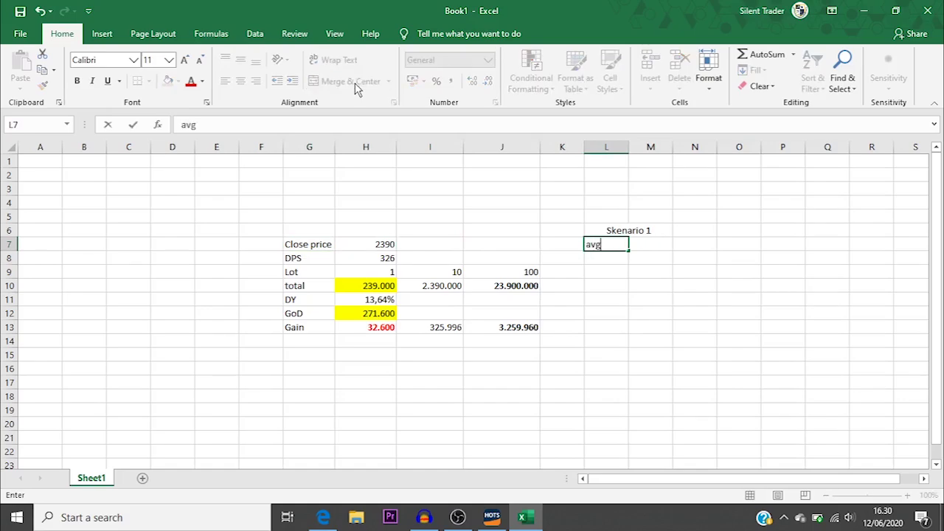
pyautogui.press('Right')
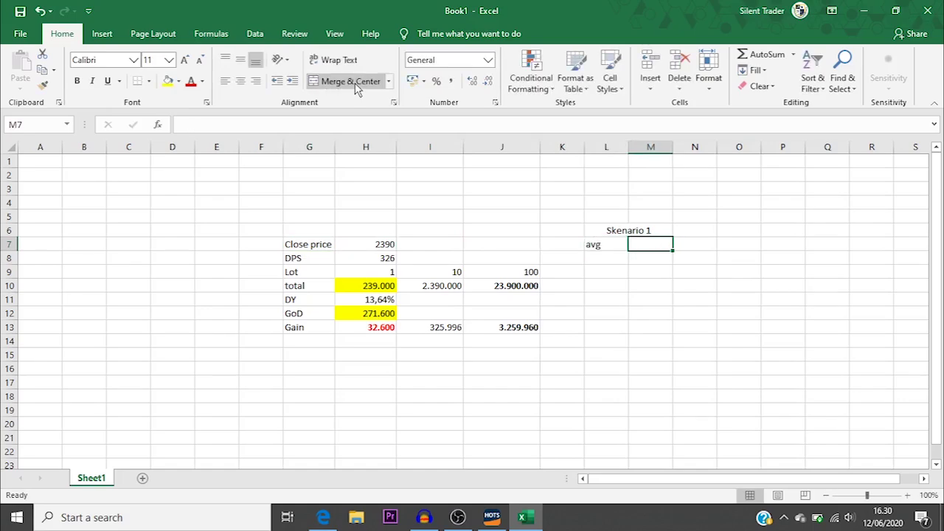
pyautogui.write('3400')
pyautogui.press('BackSpace')
pyautogui.press('BackSpace')
pyautogui.press('BackSpace')
pyautogui.press('BackSpace')
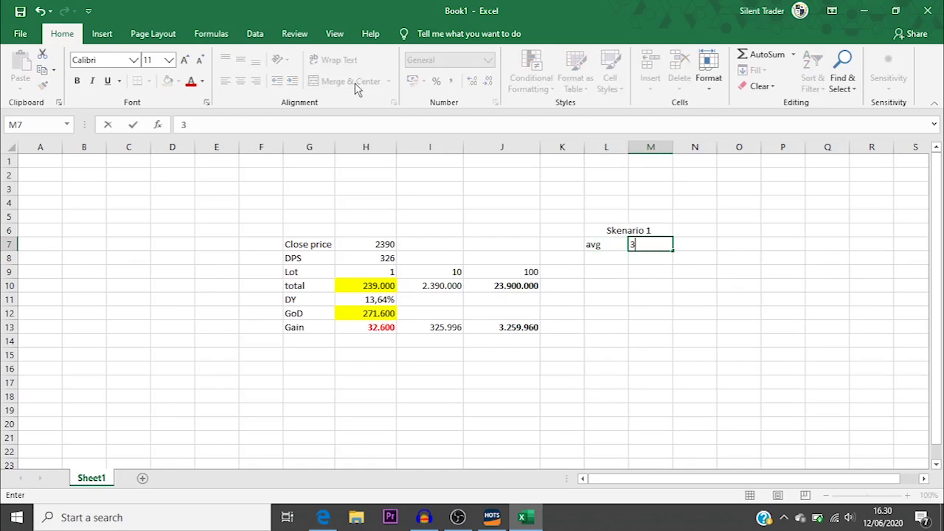
pyautogui.write('2400')
pyautogui.press('Return')
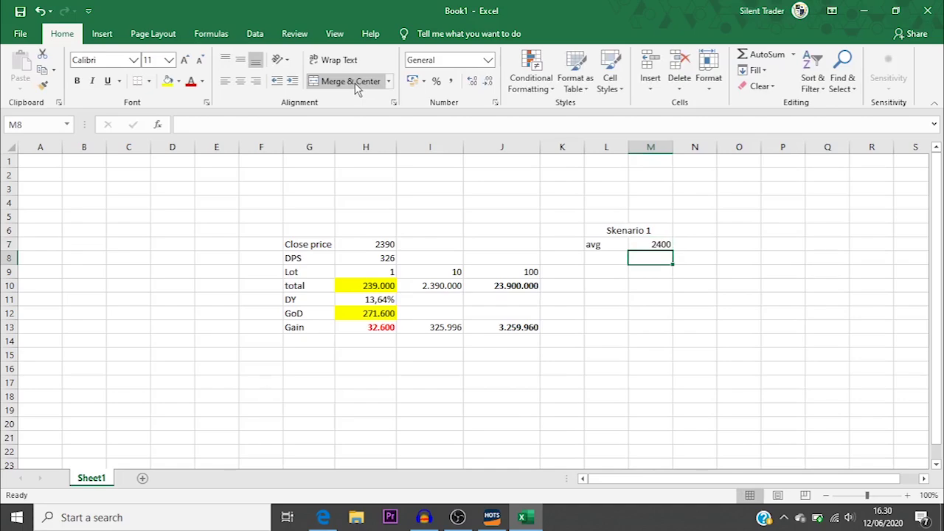
pyautogui.press('Left')
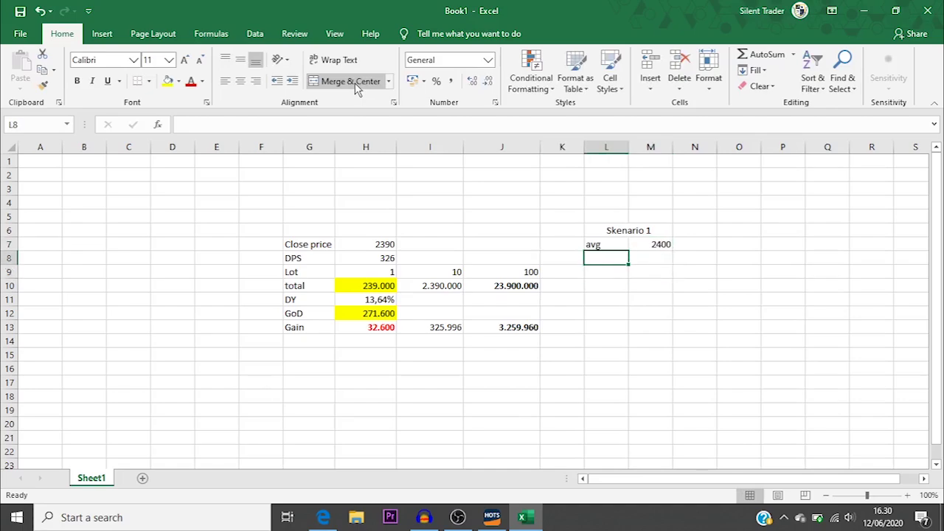
# Label cell L8 "lot" under Skenario 1 and enter 1 beside it in M8.
pyautogui.write('lot')
pyautogui.press('Tab')
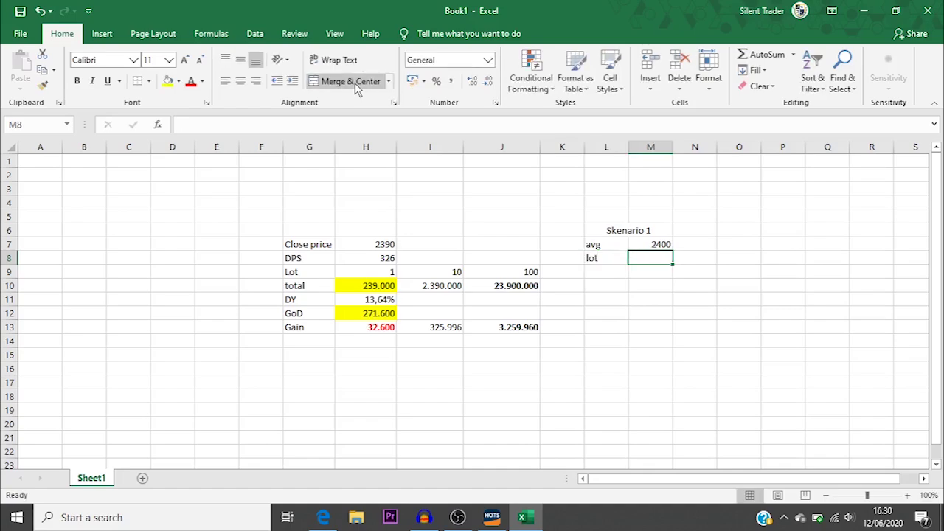
pyautogui.write('1')
pyautogui.press('Return')
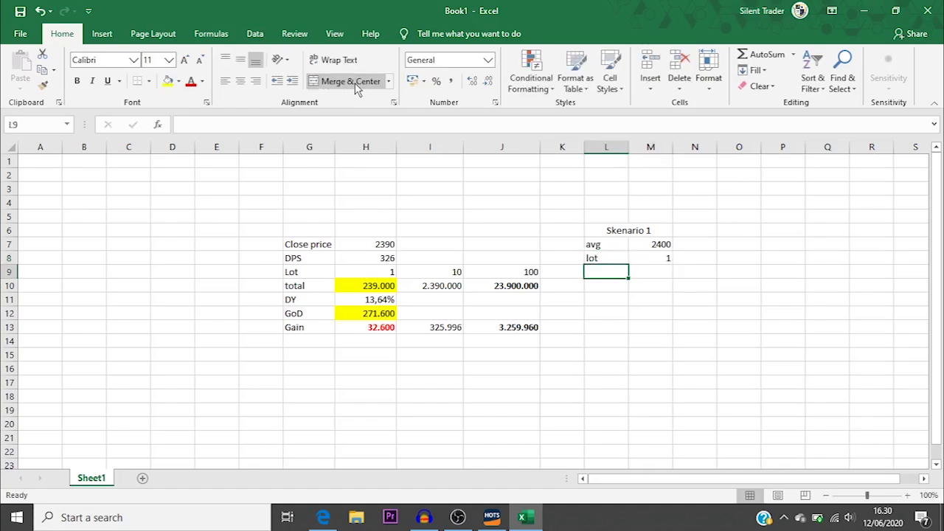
# Label cell L9 "total" and enter 240000 beside it in M9.
pyautogui.write('total')
pyautogui.press('Tab')
pyautogui.write('2')
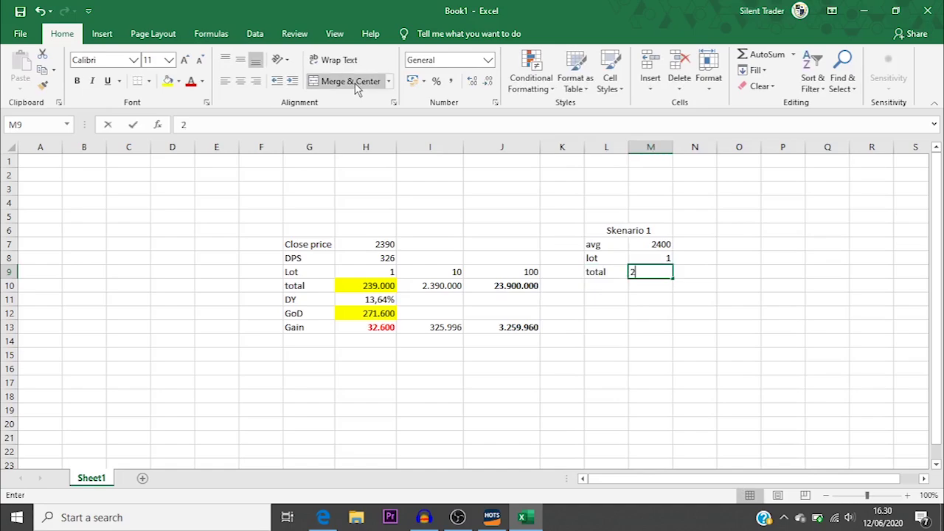
pyautogui.write('40000')
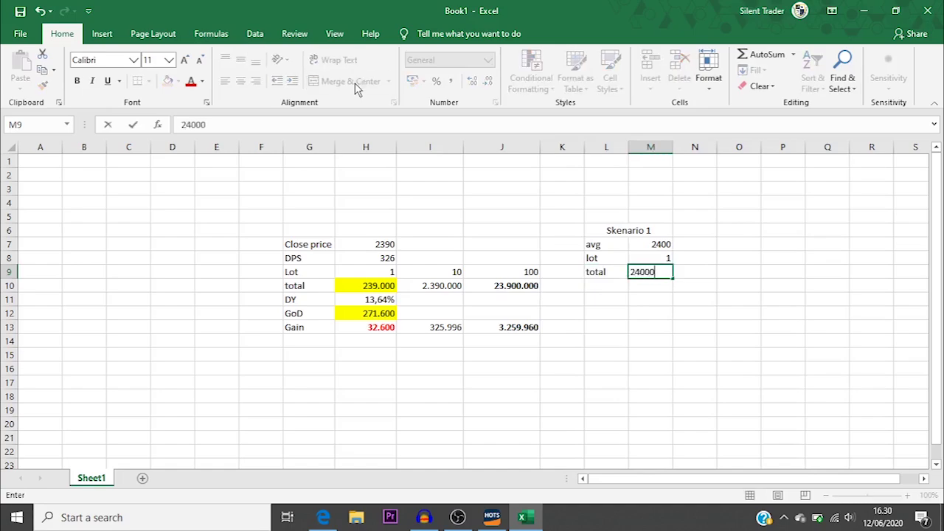
pyautogui.press('Return')
# Enter the label "God" in cell L10, below the Skenario 1 total.
pyautogui.press('Up')
pyautogui.press('Left')
pyautogui.press('Down')
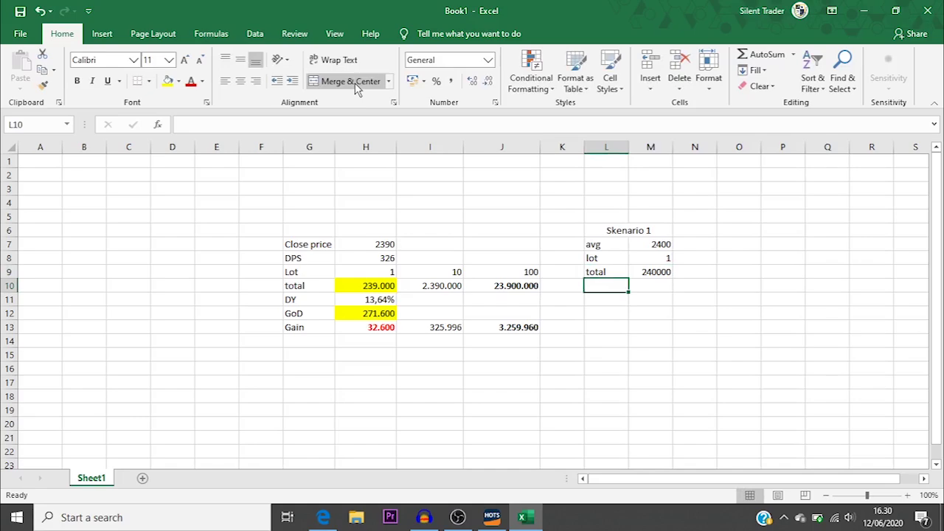
pyautogui.write('g')
pyautogui.press('BackSpace')
pyautogui.write('God')
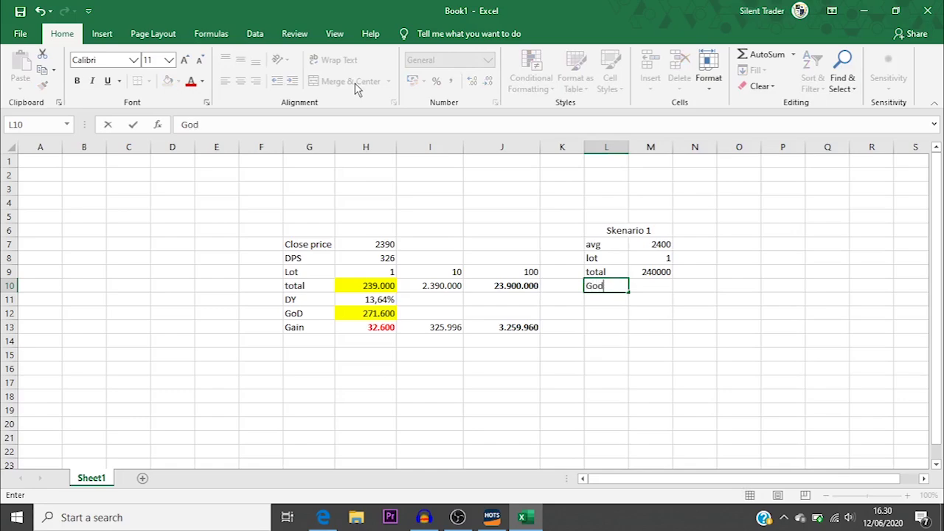
# Calculate the God value in M10 by multiplying the Skenario 1 total by the dividend yield, using =M9*H11.
pyautogui.press('Tab')
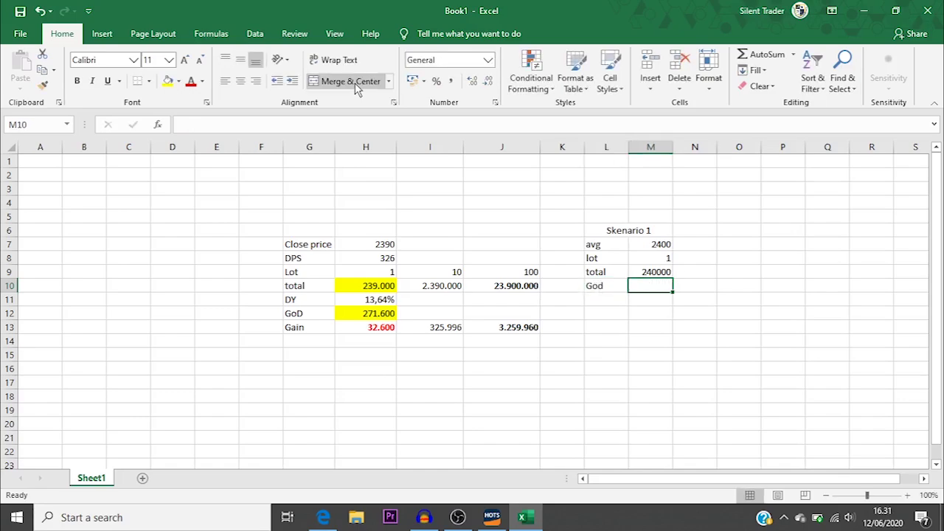
pyautogui.write('=')
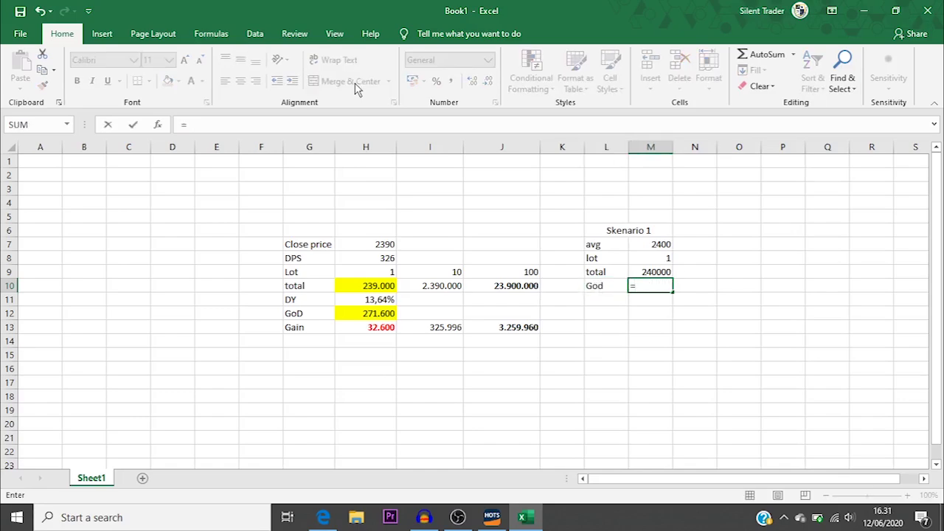
pyautogui.click(646, 270)
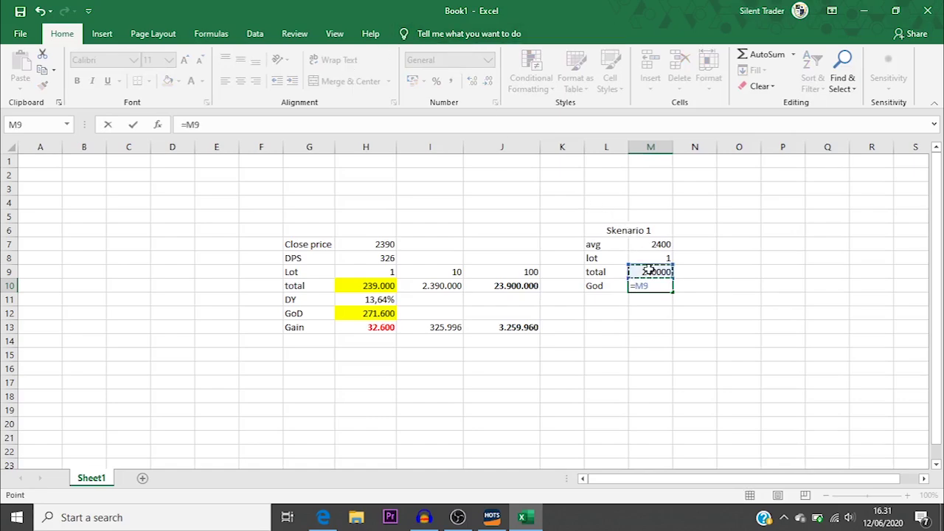
pyautogui.write('*')
pyautogui.press('Down')
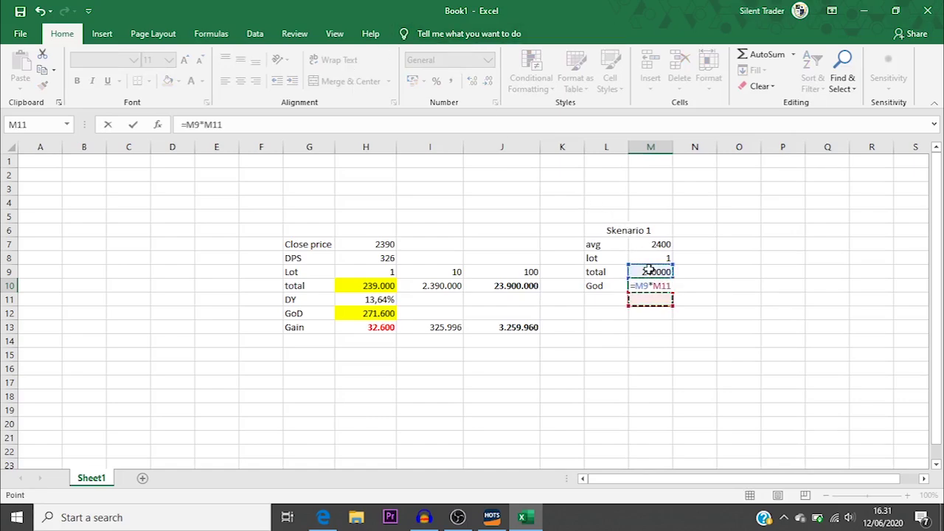
pyautogui.press('Left')
pyautogui.press('Left')
pyautogui.press('Left')
pyautogui.press('Left')
pyautogui.press('Return')
pyautogui.press('Up')
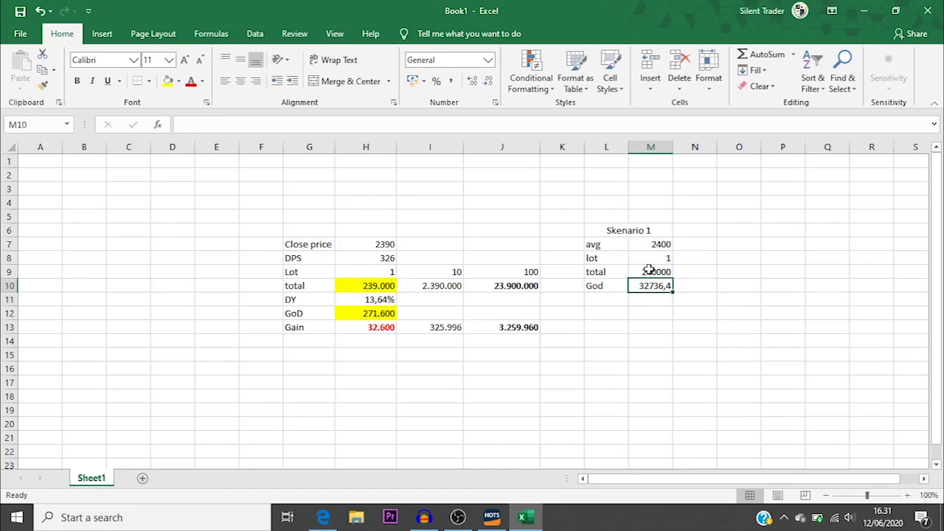
# Apply the rupiah (Rp) accounting format to the God value in M10 and the total in M9.
pyautogui.click(488, 80)
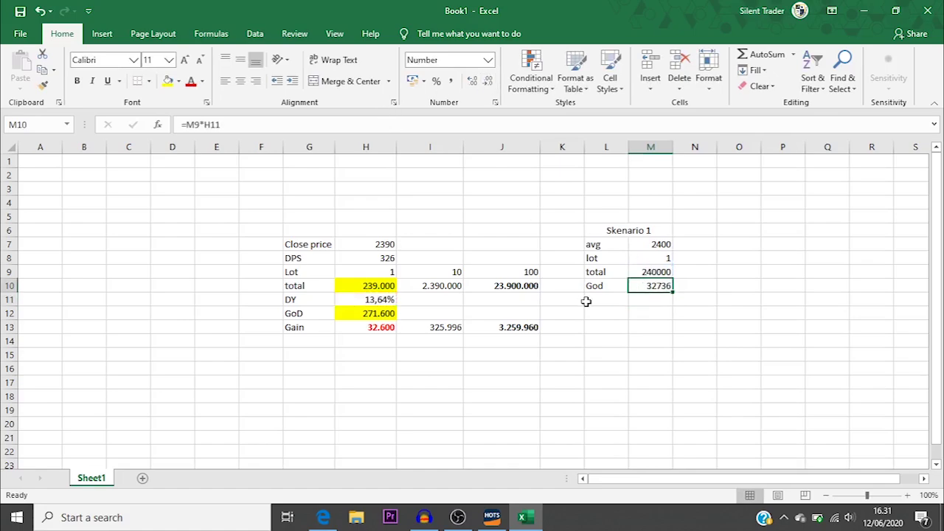
pyautogui.click(413, 80)
pyautogui.click(659, 273)
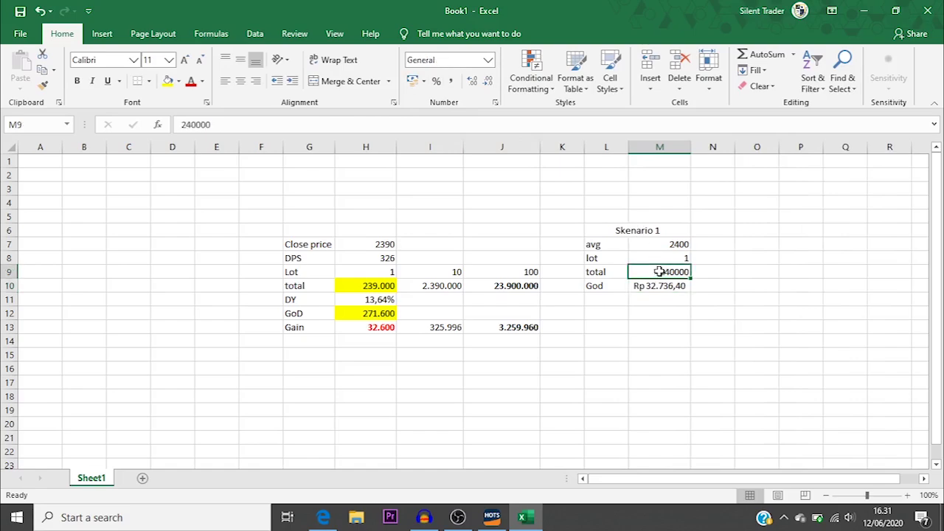
pyautogui.click(414, 81)
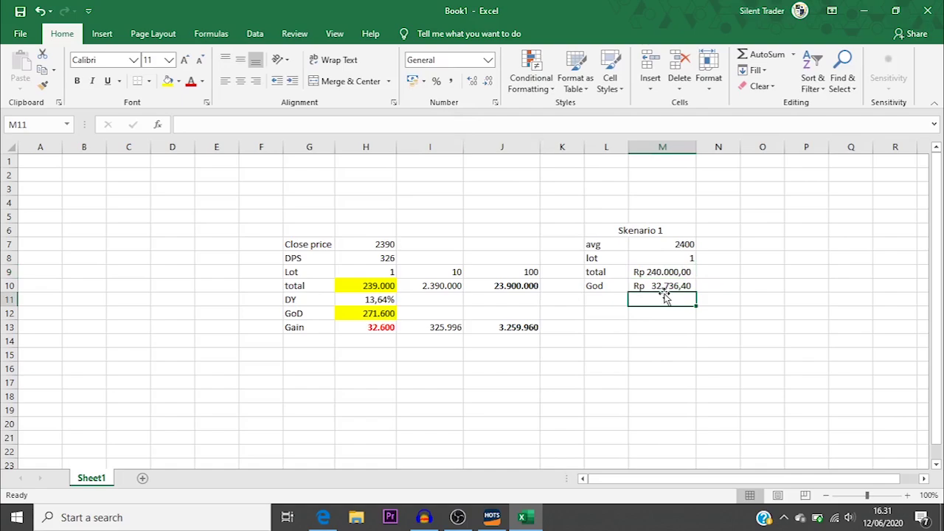
# Label cell L11 "Cap.Gain (cum date)" and widen column L until the whole label fits.
pyautogui.press('Left')
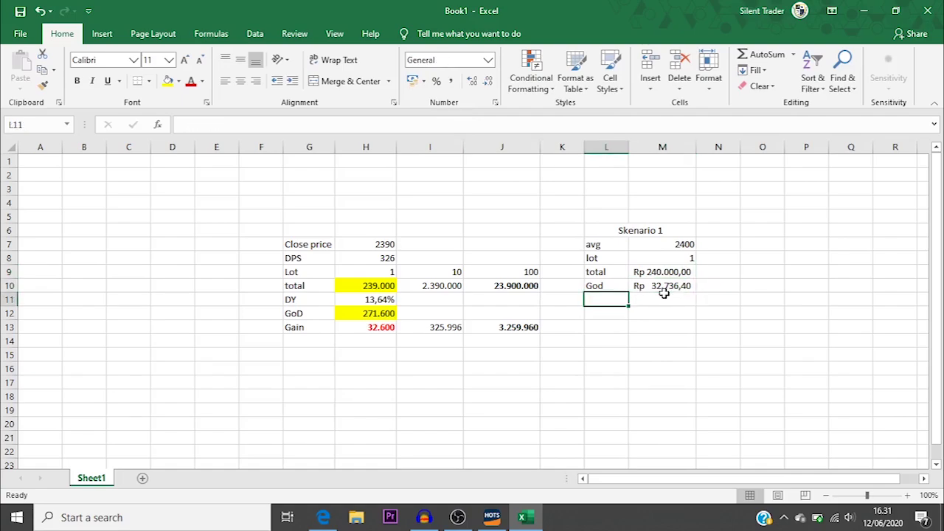
pyautogui.write('Cap')
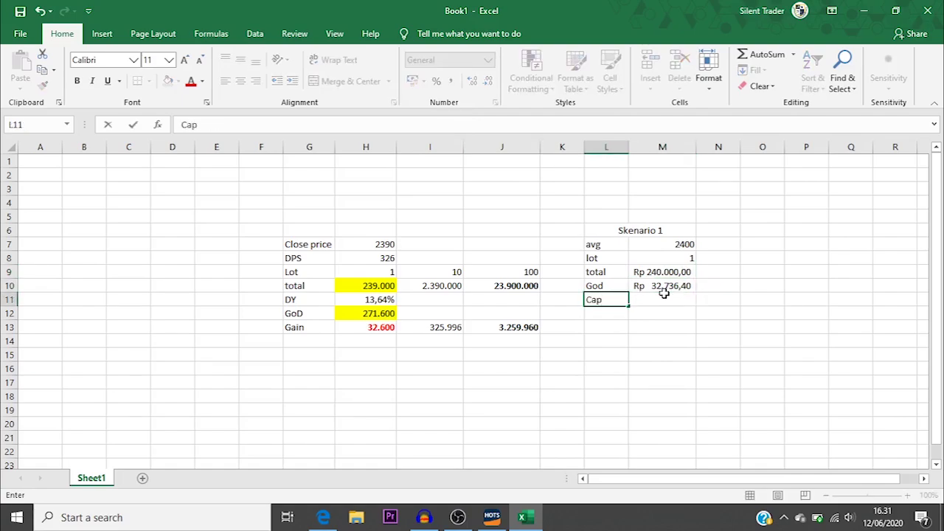
pyautogui.write('.Gain (cum dat')
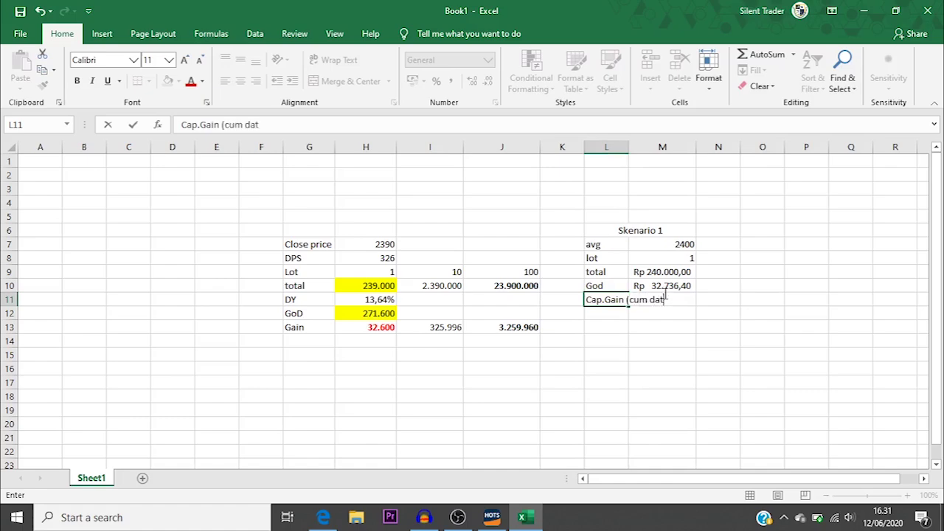
pyautogui.write('e)')
pyautogui.click(635, 203)
pyautogui.moveTo(630, 150); pyautogui.dragTo(676, 150)
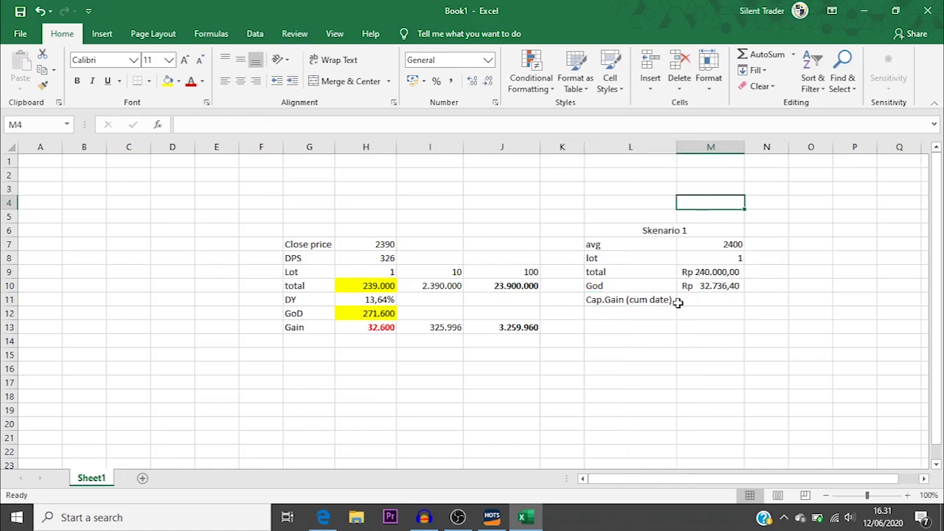
pyautogui.click(720, 300)
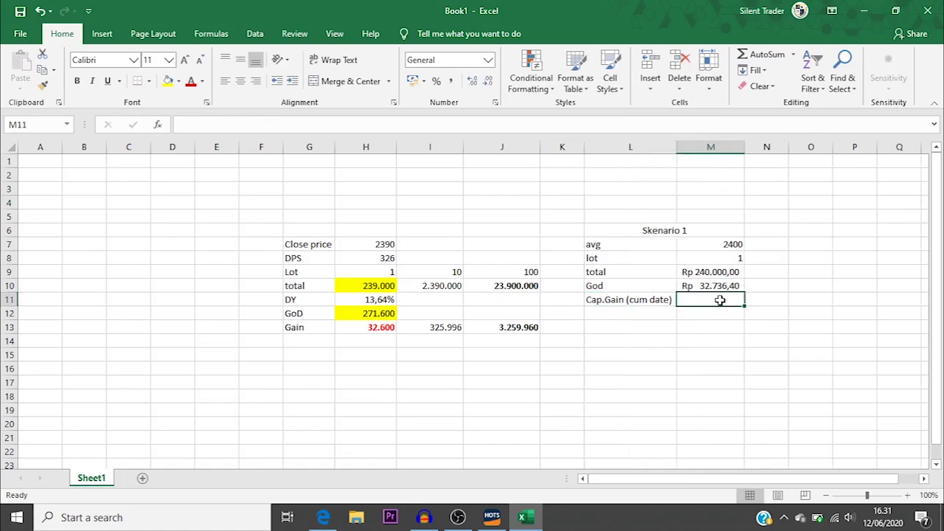
pyautogui.write('2540')
pyautogui.press('BackSpace')
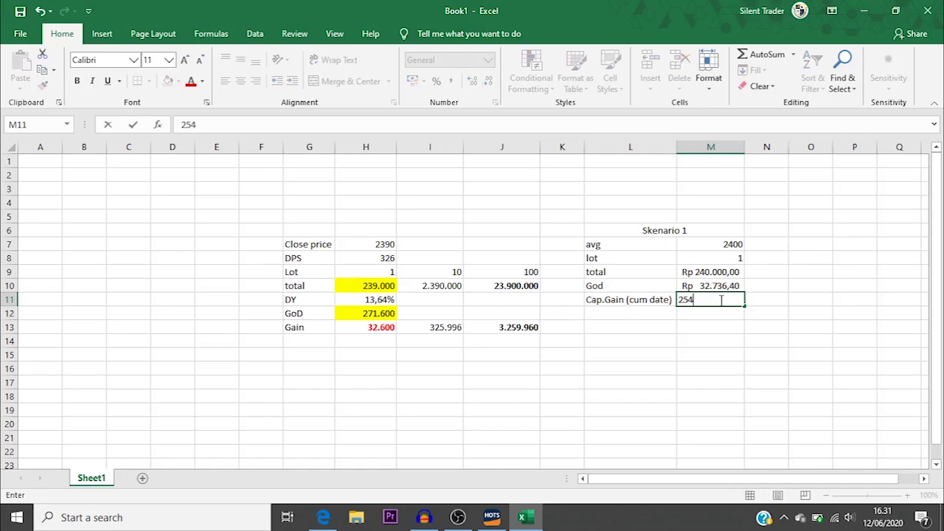
pyautogui.write('0')
pyautogui.press('BackSpace')
pyautogui.press('BackSpace')
pyautogui.press('BackSpace')
pyautogui.press('BackSpace')
pyautogui.write('(')
pyautogui.press('Up')
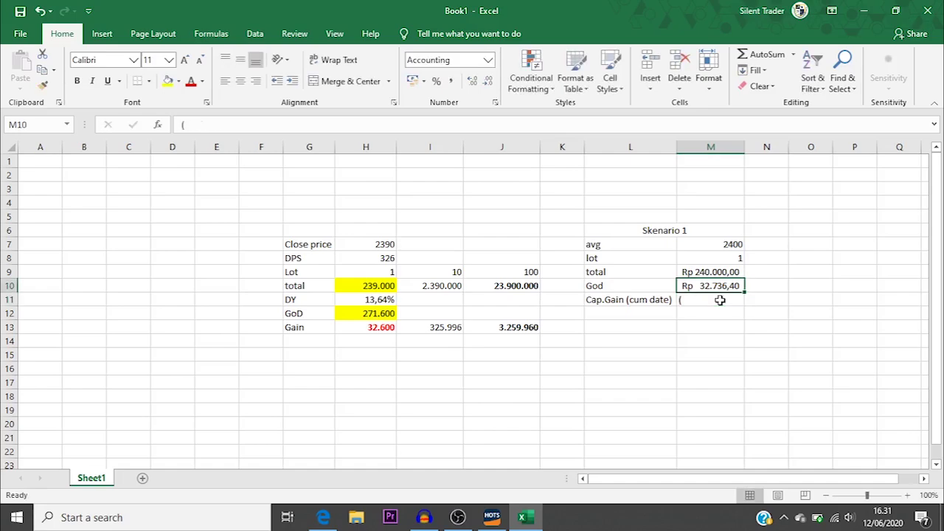
pyautogui.press('Up')
pyautogui.press('Down')
pyautogui.press('Down')
# Calculate the capital gain in M11 with =(2540-2400)*100 and format it as a rupiah (Rp) accounting amount.
pyautogui.write('=(')
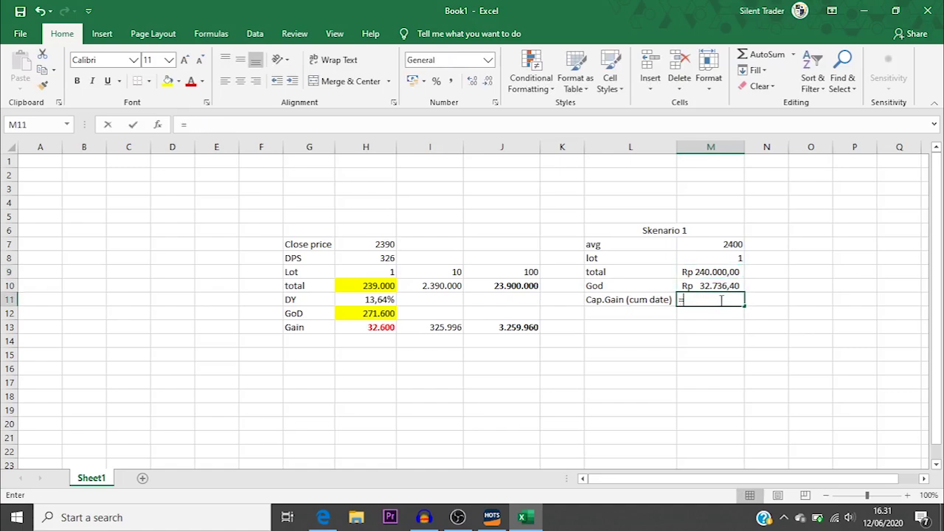
pyautogui.press('Up')
pyautogui.press('Up')
pyautogui.press('Up')
pyautogui.press('Up')
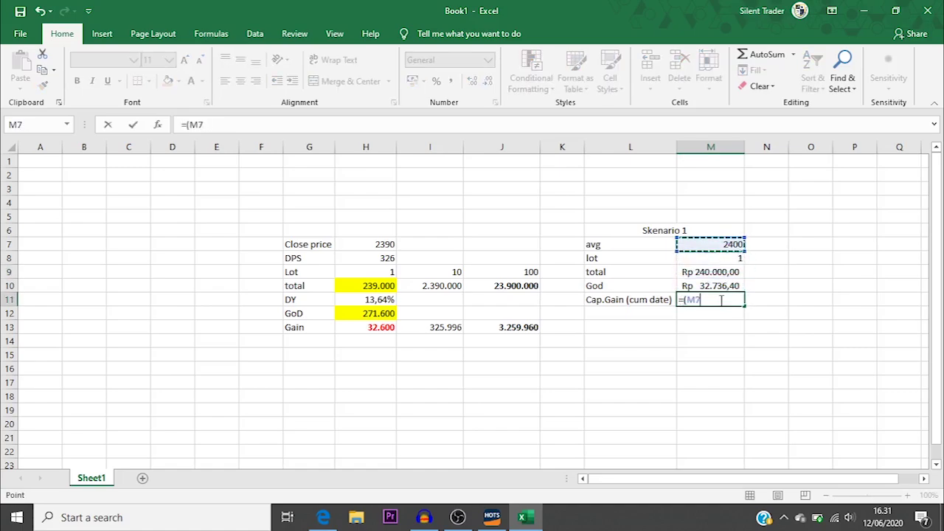
pyautogui.press('BackSpace')
pyautogui.press('BackSpace')
pyautogui.write('2')
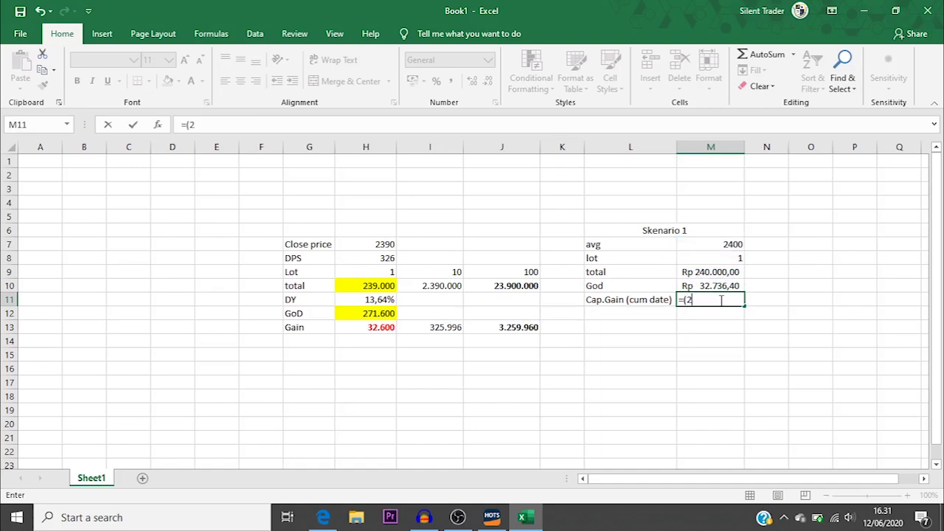
pyautogui.write('540-24-00')
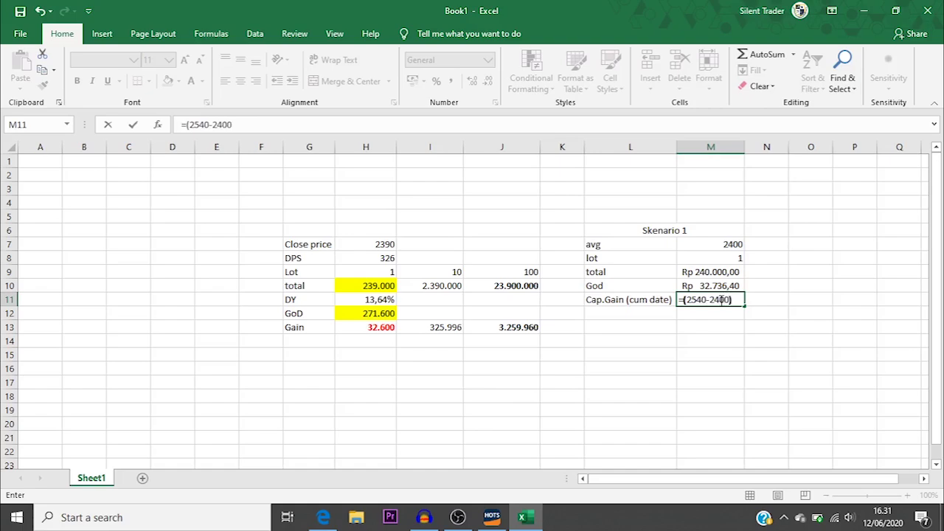
pyautogui.write(')*100')
pyautogui.press('Return')
pyautogui.click(721, 299)
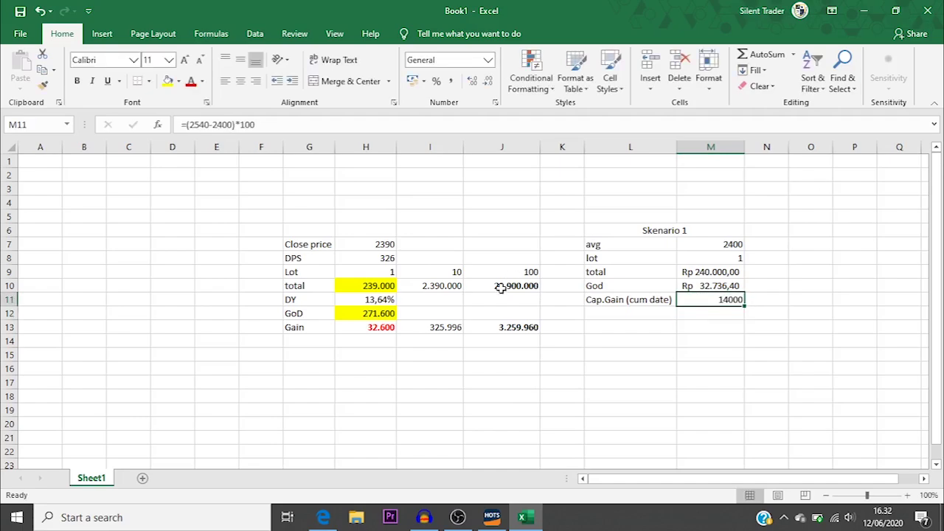
pyautogui.click(414, 80)
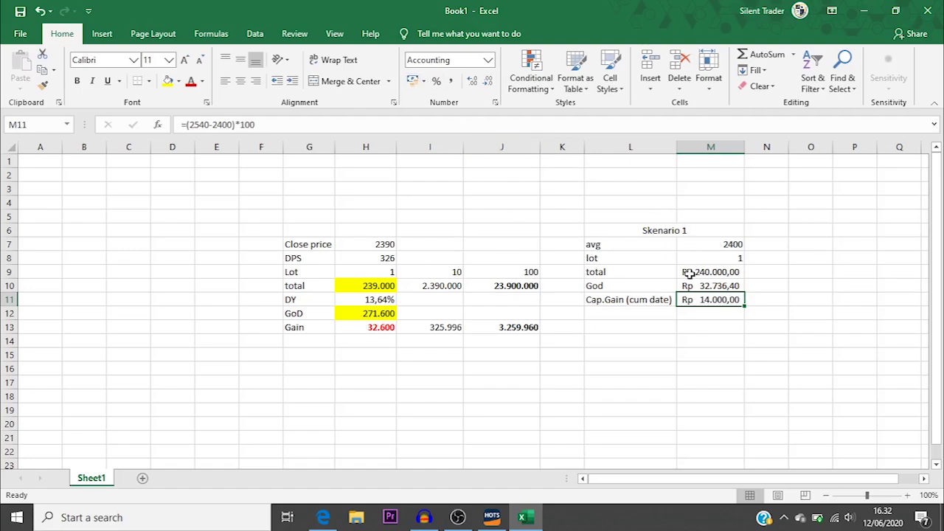
pyautogui.click(659, 308)
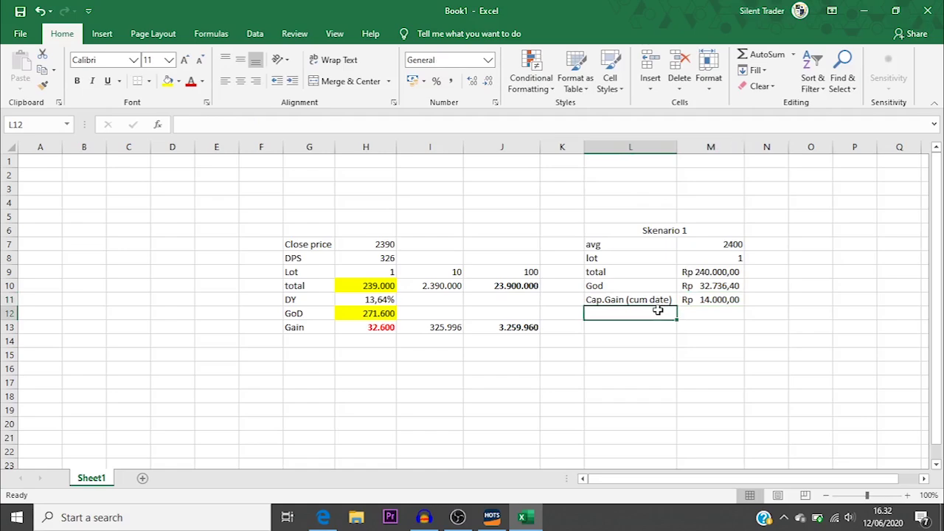
pyautogui.press('BackSpace')
pyautogui.write('=total')
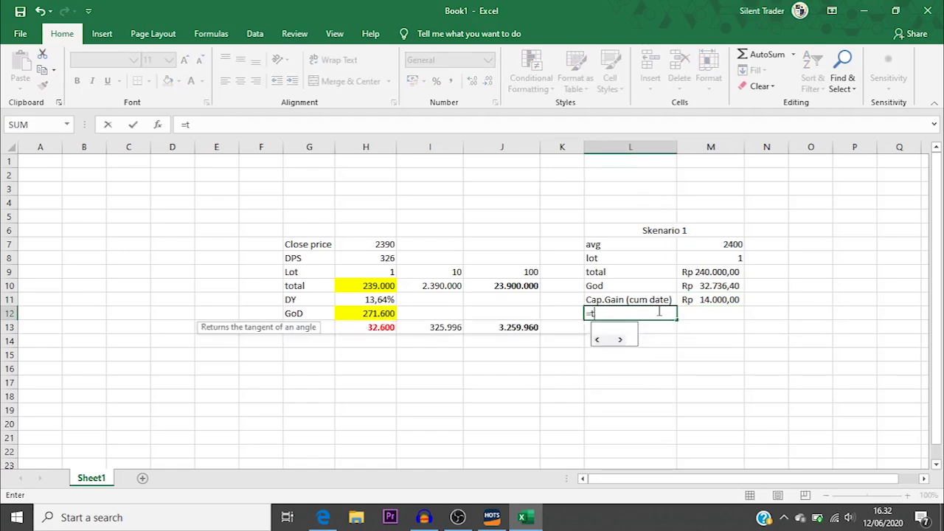
pyautogui.press('BackSpace')
pyautogui.press('BackSpace')
pyautogui.press('BackSpace')
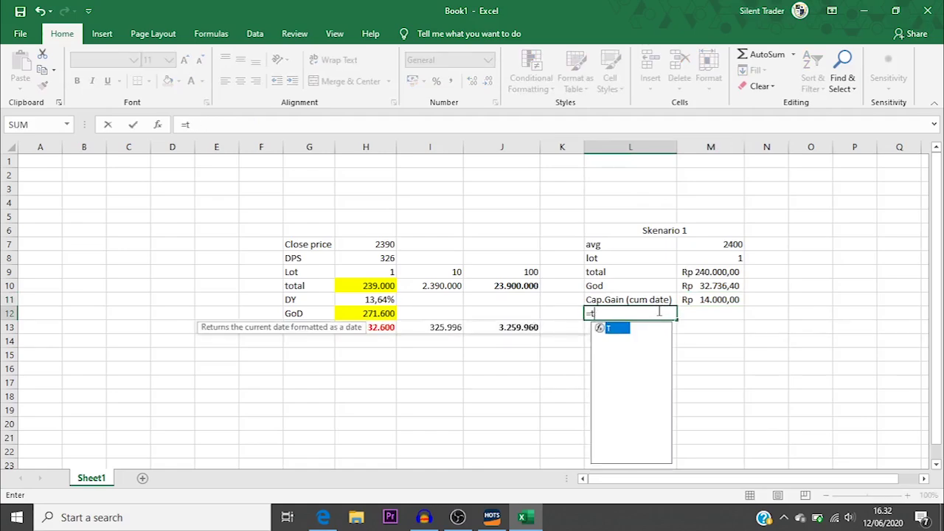
pyautogui.press('Escape')
pyautogui.press('Right')
# Label cell L12 "total" and add the capital gain and God value in M12 with =M11+M10.
pyautogui.click(658, 309)
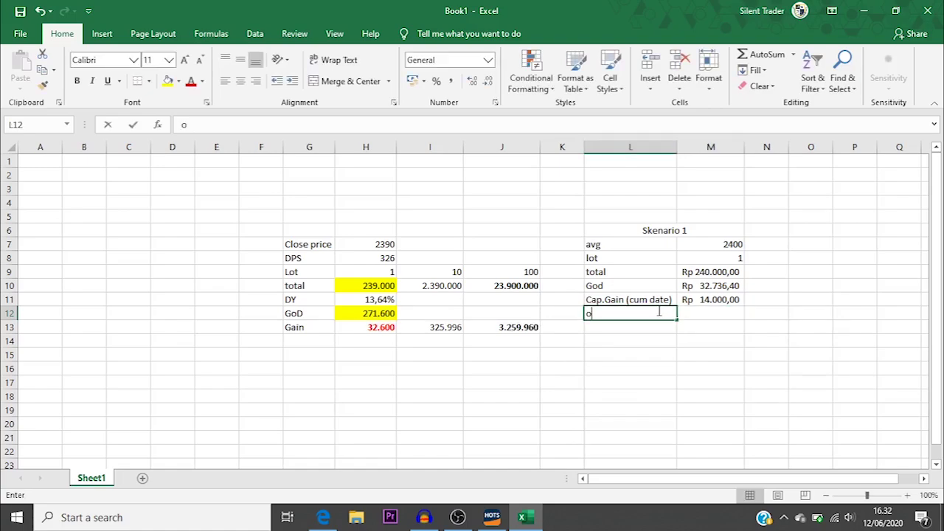
pyautogui.write('total')
pyautogui.press('Right')
pyautogui.write('=')
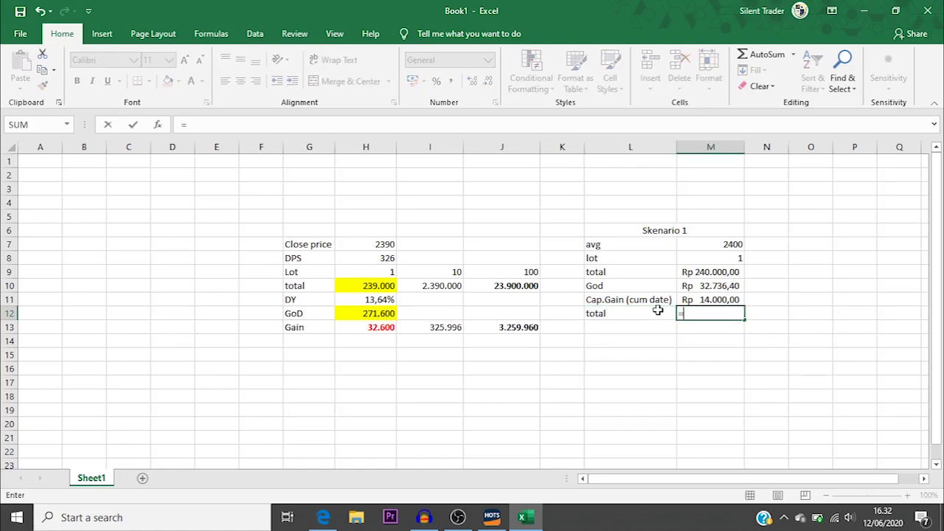
pyautogui.press('Up')
pyautogui.press('Up')
pyautogui.press('BackSpace')
pyautogui.press('BackSpace')
pyautogui.press('BackSpace')
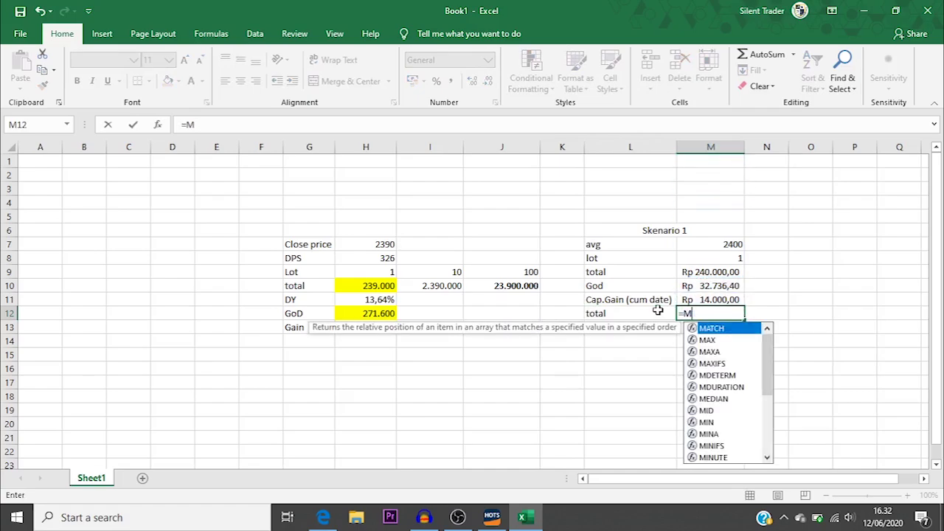
pyautogui.press('Up')
pyautogui.write('+')
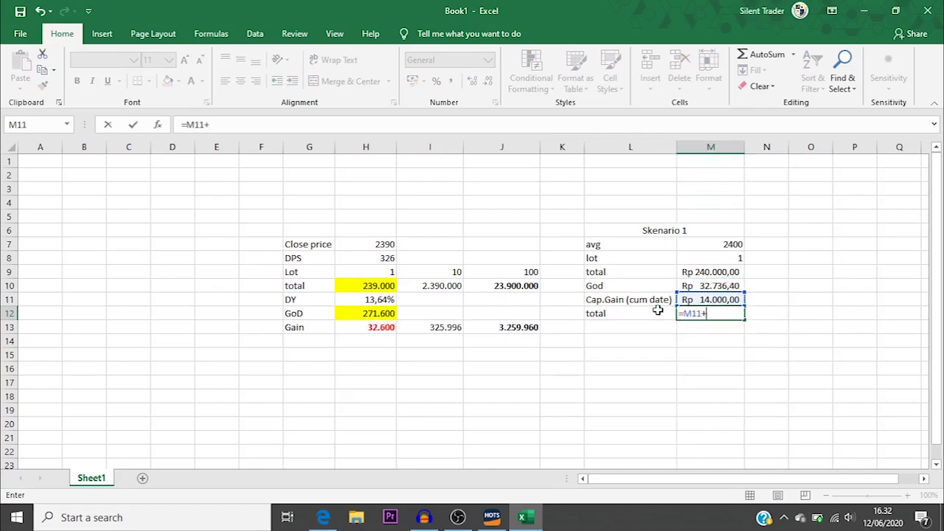
pyautogui.press('Up')
pyautogui.press('Up')
pyautogui.press('Return')
pyautogui.press('Up')
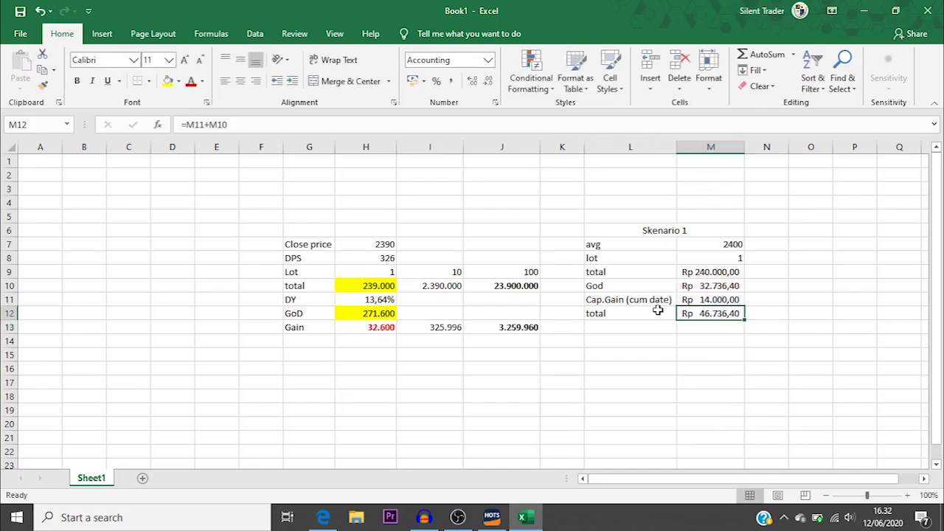
# Calculate the Skenario 1 return in M13 with =M12/M9 and format it as a percentage.
pyautogui.press('Down')
pyautogui.write('=')
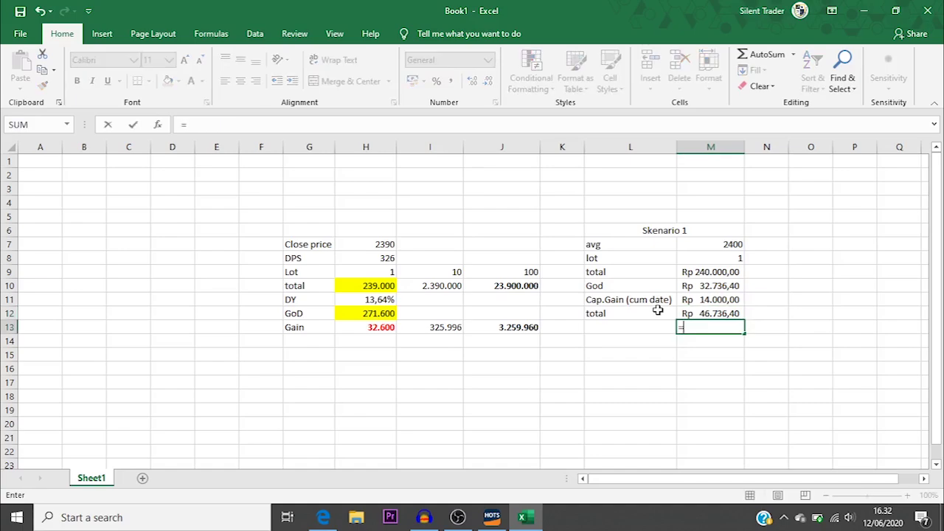
pyautogui.press('Up')
pyautogui.write('/')
pyautogui.press('Up')
pyautogui.press('Up')
pyautogui.press('Up')
pyautogui.press('Up')
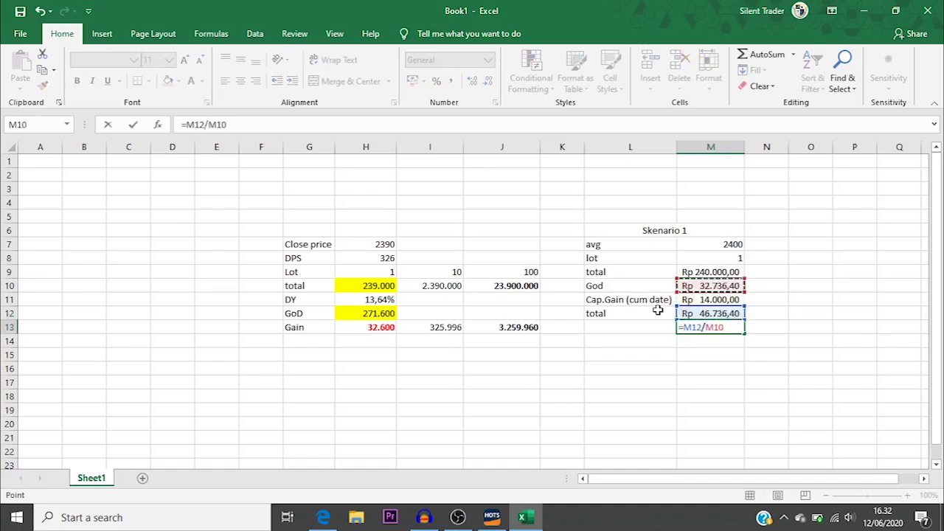
pyautogui.press('Return')
pyautogui.press('Up')
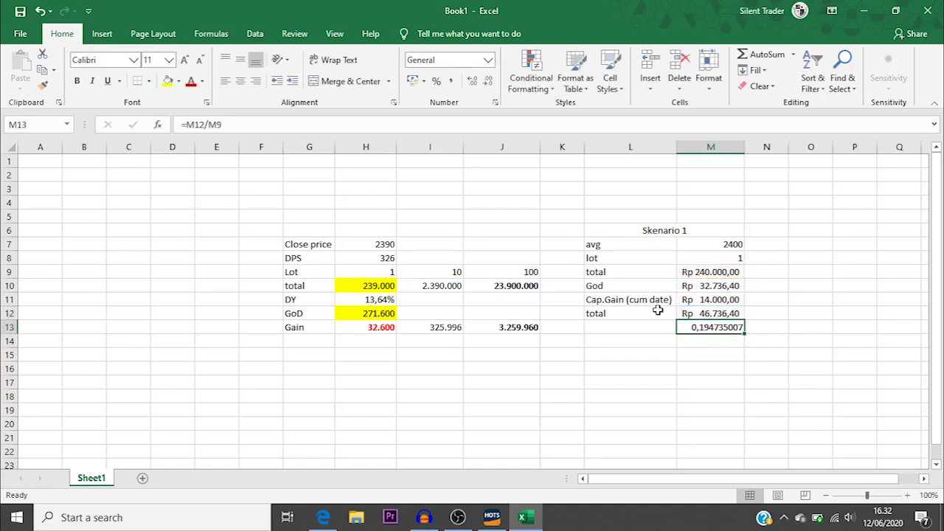
pyautogui.click(437, 81)
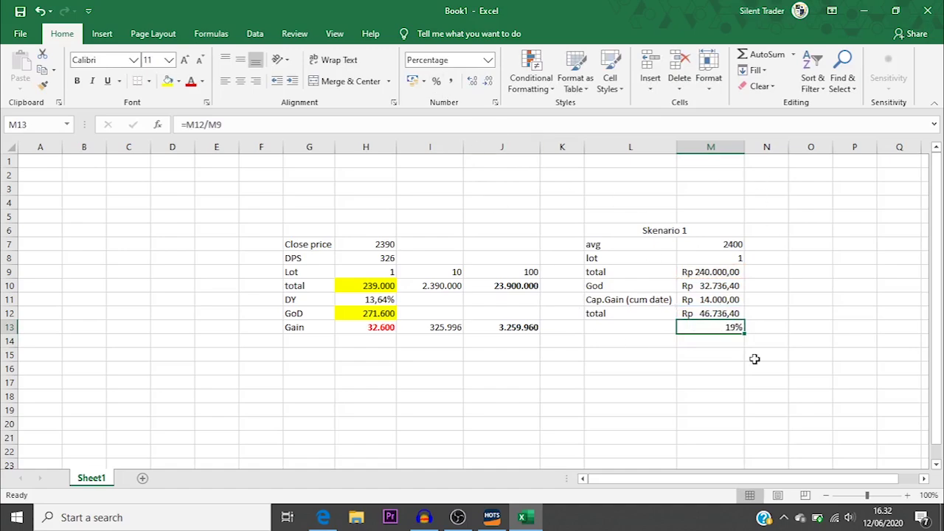
# Enter 2400000 in N9 as the total for a second purchase amount beside Skenario 1.
pyautogui.click(756, 273)
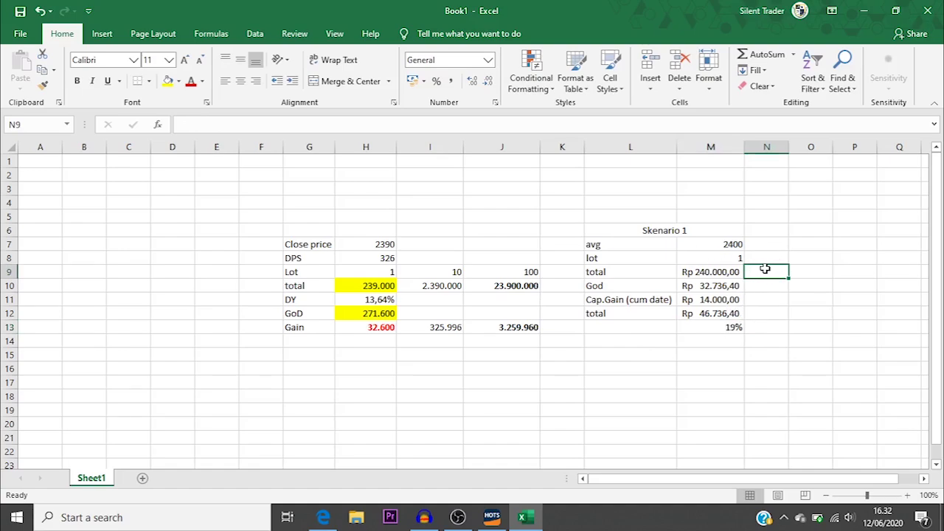
pyautogui.write('24')
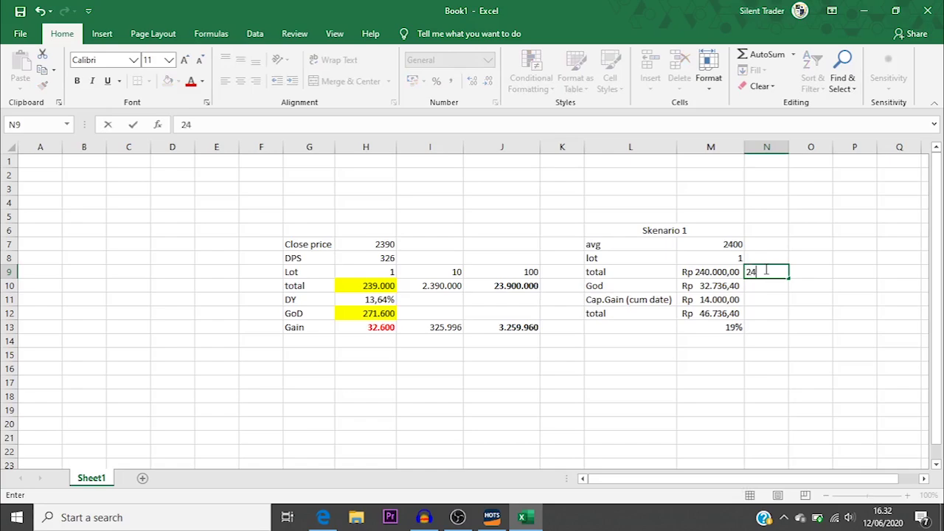
pyautogui.write('00000')
pyautogui.press('Down')
pyautogui.press('Down')
pyautogui.press('Down')
pyautogui.press('Down')
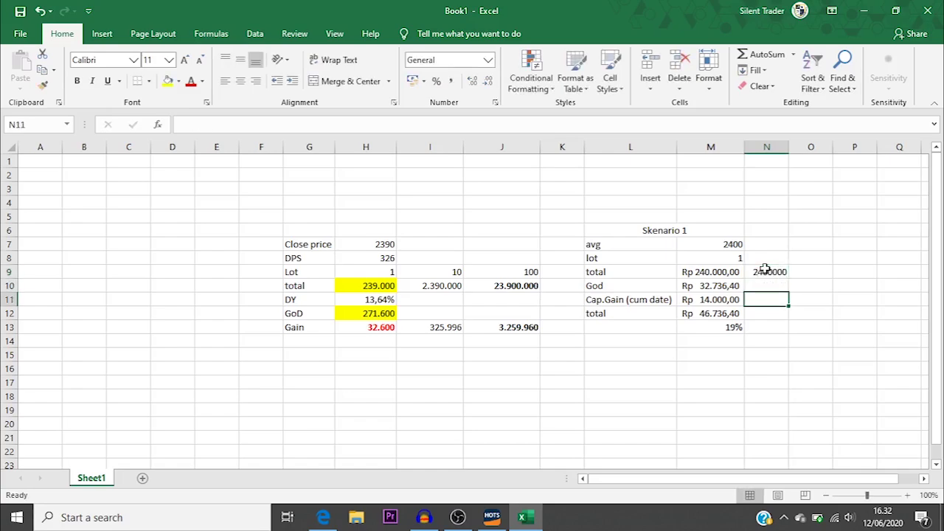
# Try to copy the God and capital gain formulas from M10:M11 into N10:N11, and undo the paste.
pyautogui.press('Left')
pyautogui.press('Up')
pyautogui.press('Up')
pyautogui.press('Up')
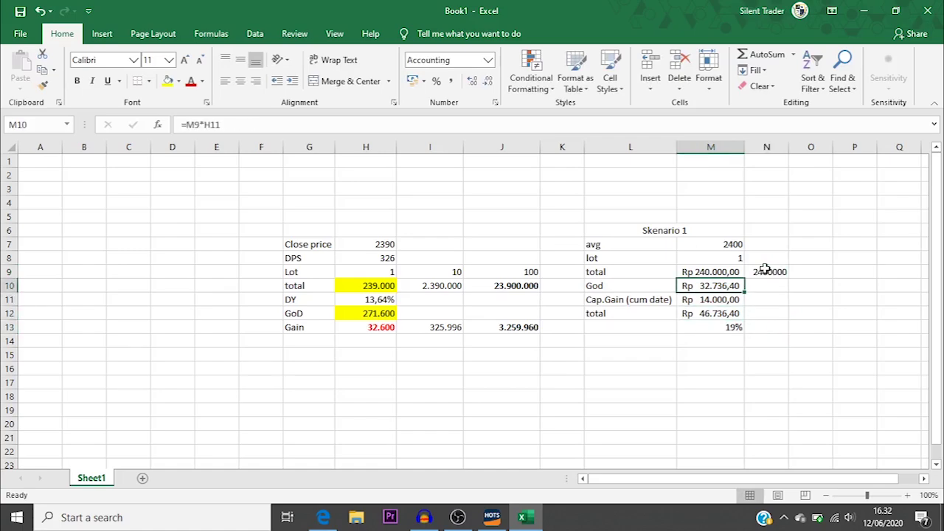
pyautogui.press('Down')
pyautogui.press('Up')
pyautogui.hotkey('shift', 'Down')
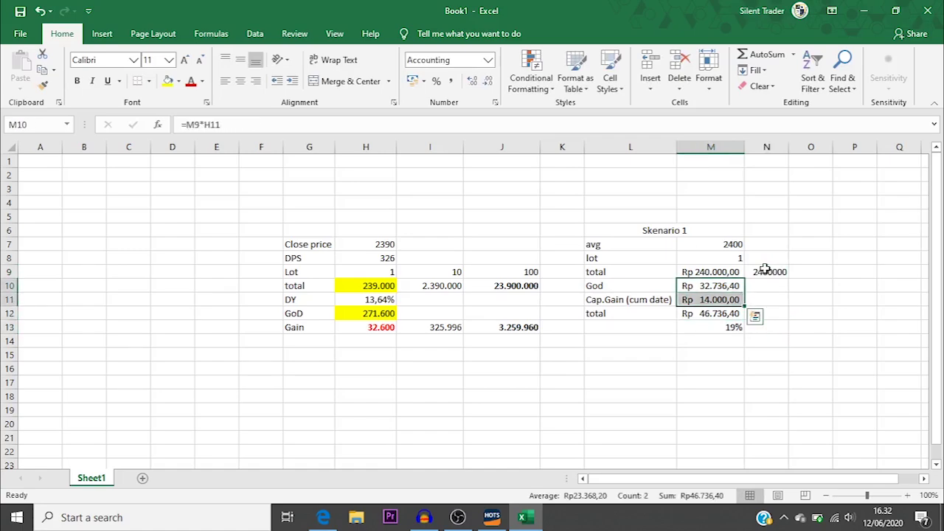
pyautogui.hotkey('ctrl', 'c')
pyautogui.press('Right')
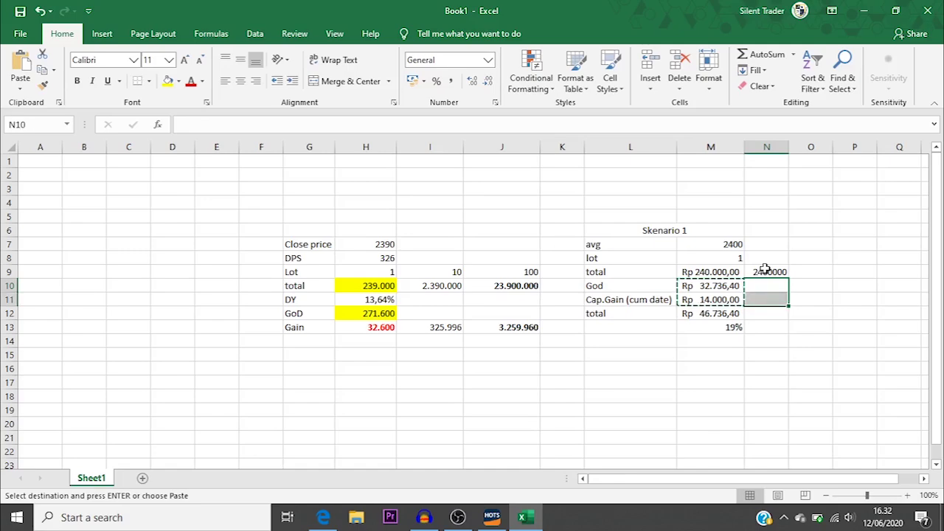
pyautogui.hotkey('ctrl', 'v')
pyautogui.hotkey('ctrl', 'z')
# Try to copy only the God formula from M10 into N10, and clear the pasted cell.
pyautogui.press('Up')
pyautogui.press('Left')
pyautogui.press('Down')
pyautogui.press('Escape')
pyautogui.hotkey('ctrl', 'c')
pyautogui.press('Right')
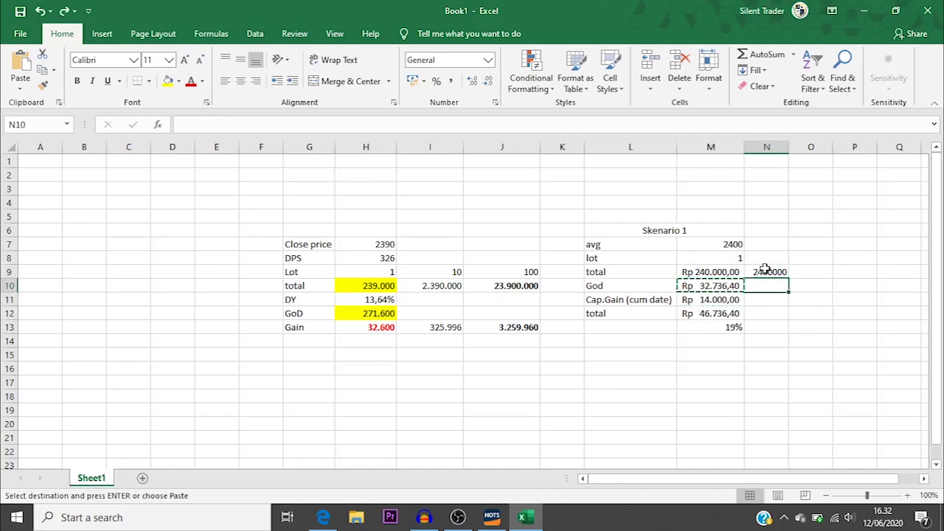
pyautogui.hotkey('ctrl', 'v')
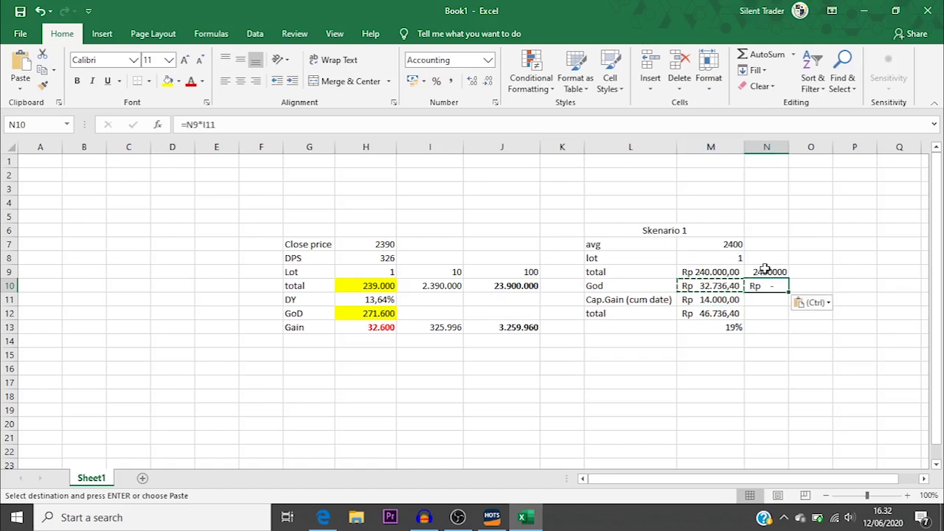
pyautogui.press('Delete')
# Calculate the God value in N10 with =N9*H11.
pyautogui.write('=')
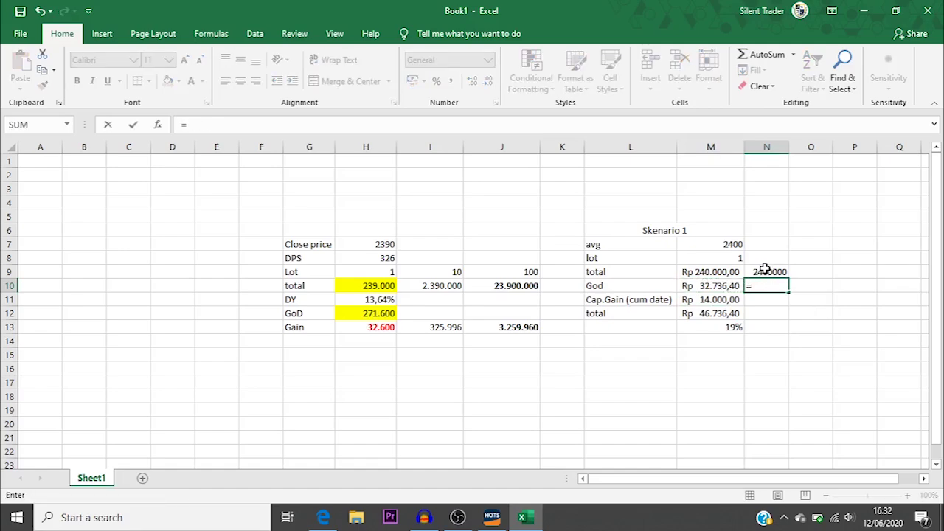
pyautogui.press('BackSpace')
pyautogui.write('=')
pyautogui.click(765, 272)
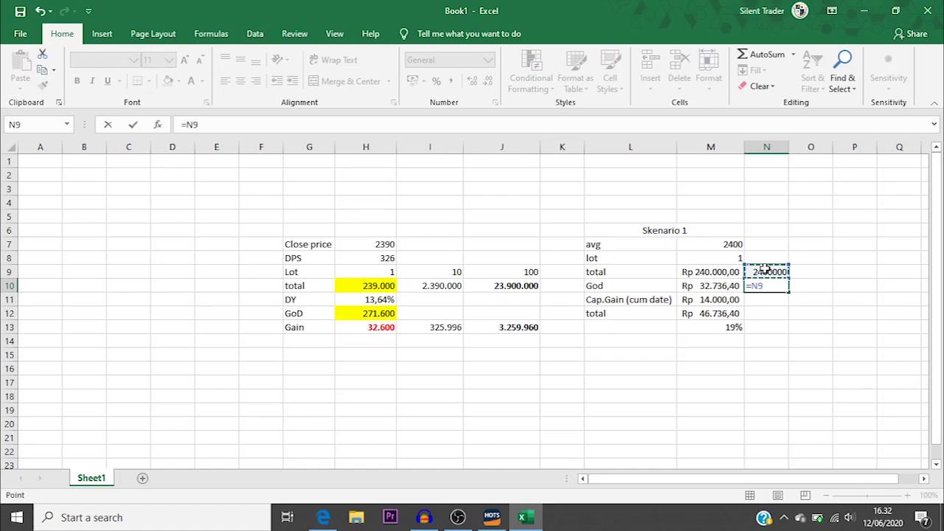
pyautogui.write('*')
pyautogui.press('Left')
pyautogui.press('Left')
pyautogui.press('Left')
pyautogui.press('Left')
pyautogui.press('Left')
pyautogui.press('Left')
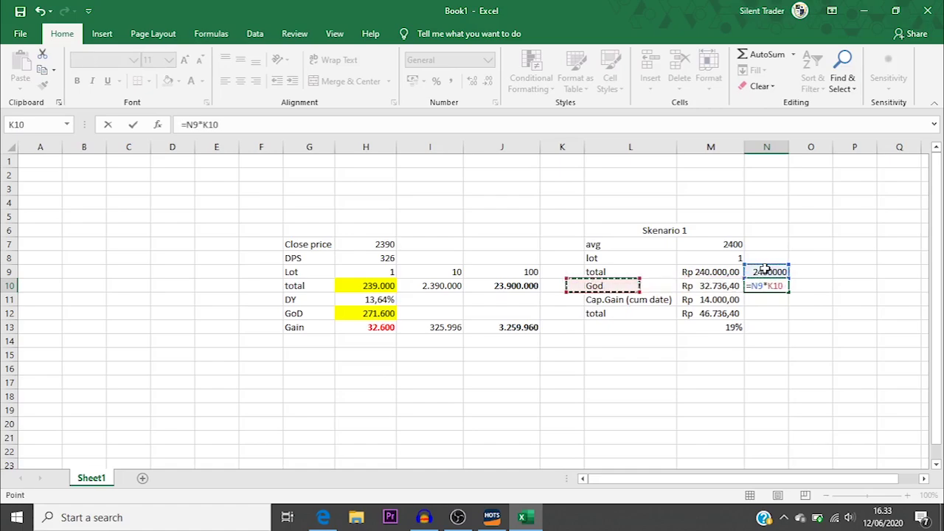
pyautogui.press('Down')
pyautogui.press('Return')
pyautogui.press('Up')
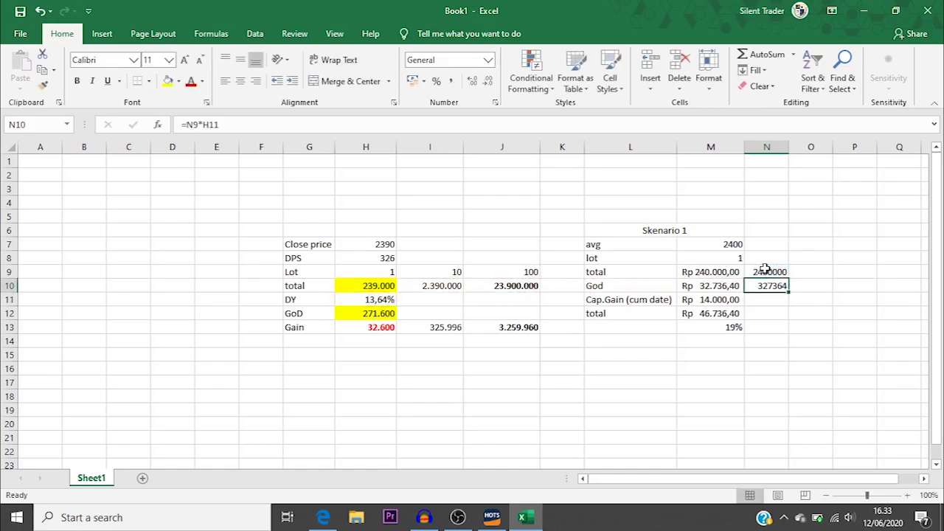
# Calculate the capital gain in N11 with =(2540-2400)*1000.
pyautogui.press('Down')
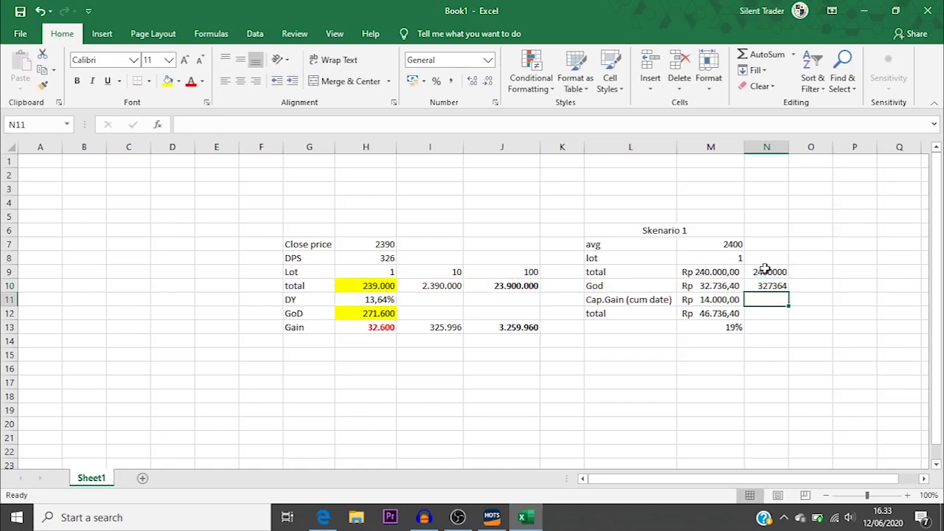
pyautogui.write('=')
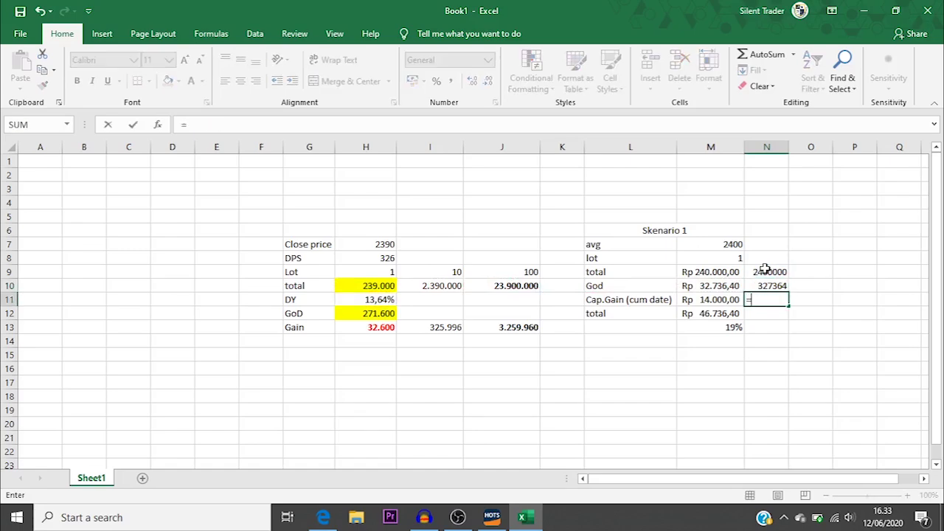
pyautogui.write('(2540-2400')
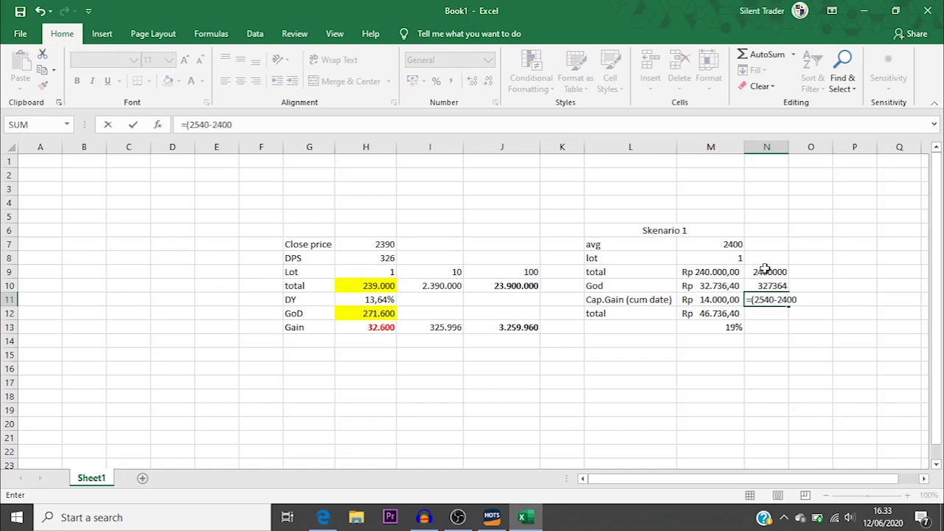
pyautogui.write(')')
pyautogui.write('8')
pyautogui.write('1000')
pyautogui.press('Return')
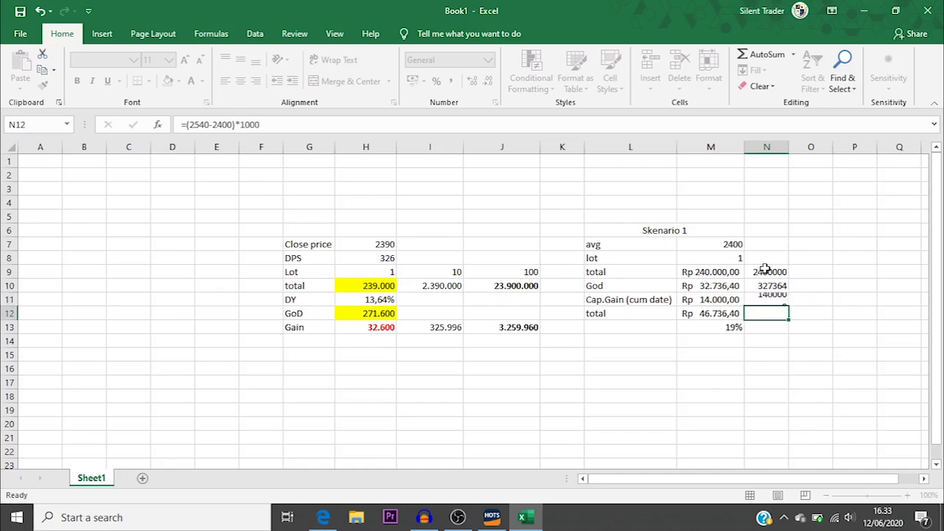
pyautogui.press('Up')
pyautogui.press('Down')
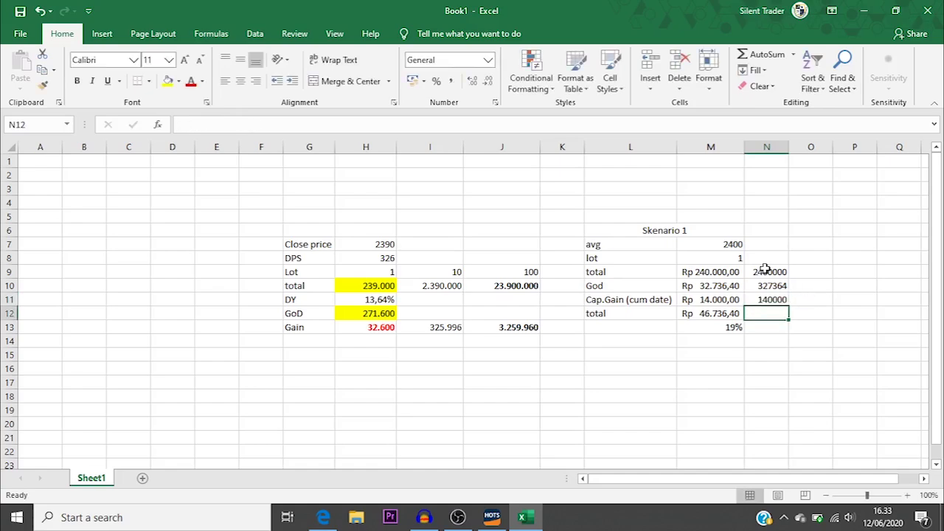
# Total the God value and capital gain in N12 with =SUM(N10:N11) and apply the rupiah (Rp) accounting format.
pyautogui.write('=sum(')
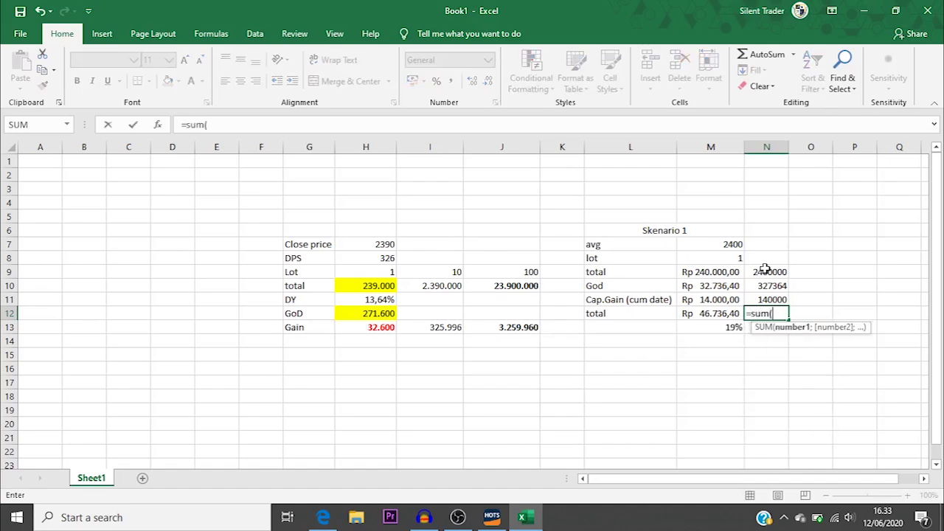
pyautogui.press('Up')
pyautogui.hotkey('shift', 'Up')
pyautogui.write(')')
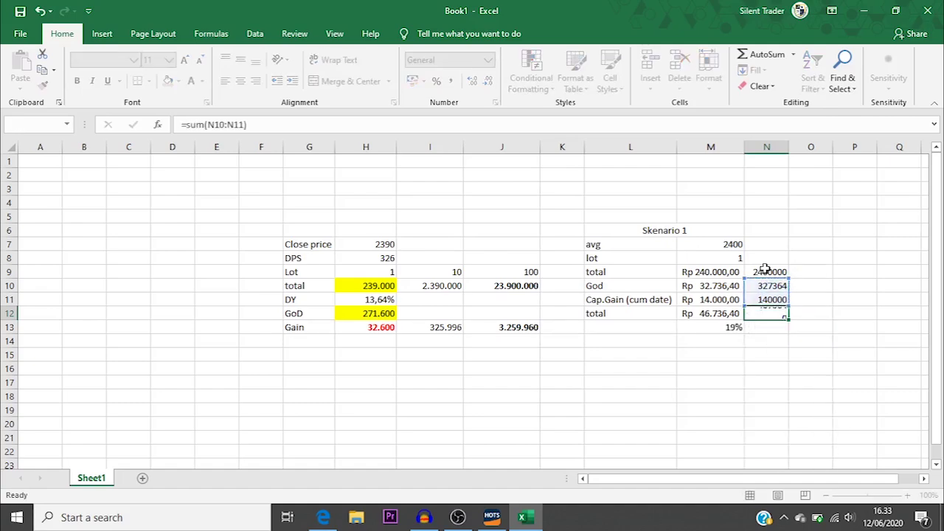
pyautogui.press('Return')
pyautogui.press('Up')
pyautogui.press('Up')
pyautogui.press('Down')
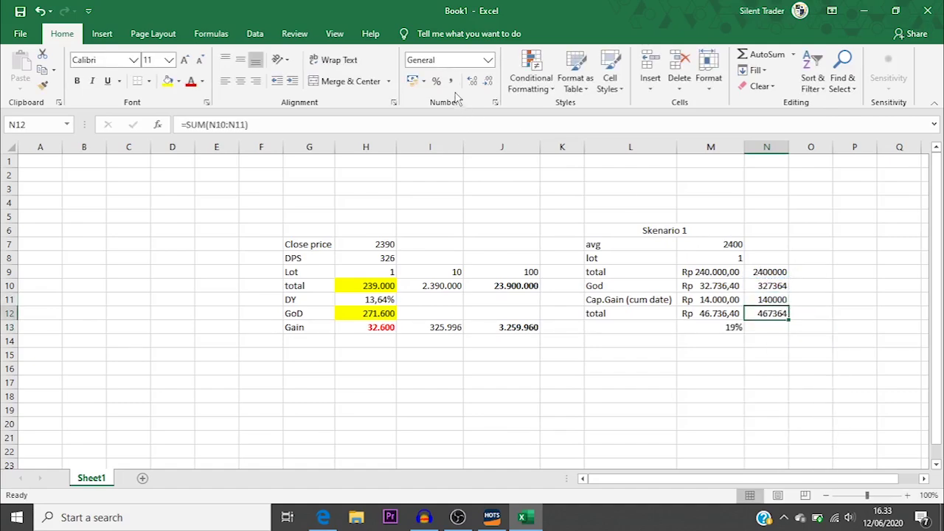
pyautogui.click(413, 80)
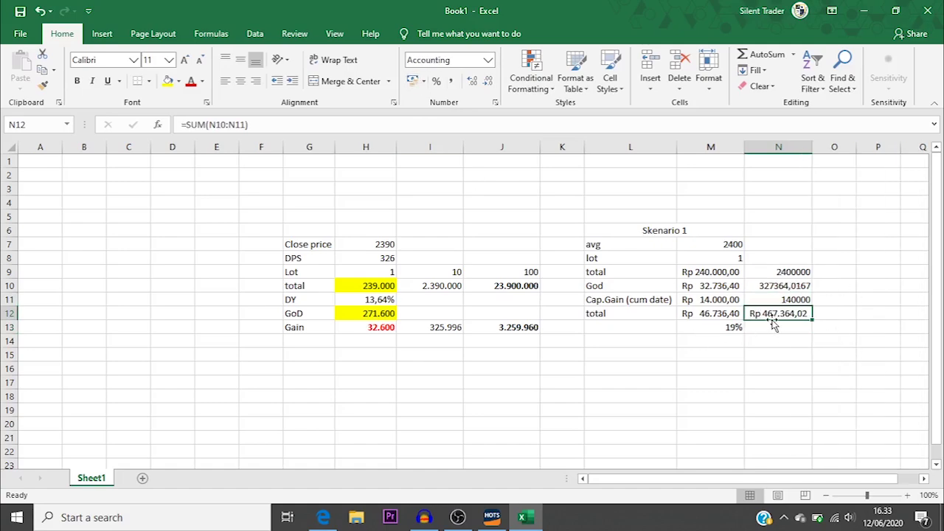
# Make the return percentage in M13 bold.
pyautogui.click(825, 314)
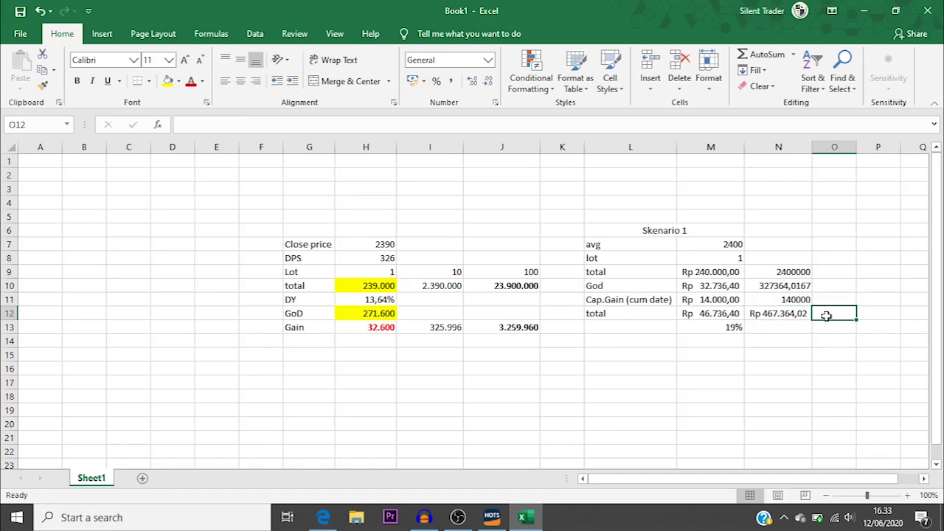
pyautogui.click(736, 326)
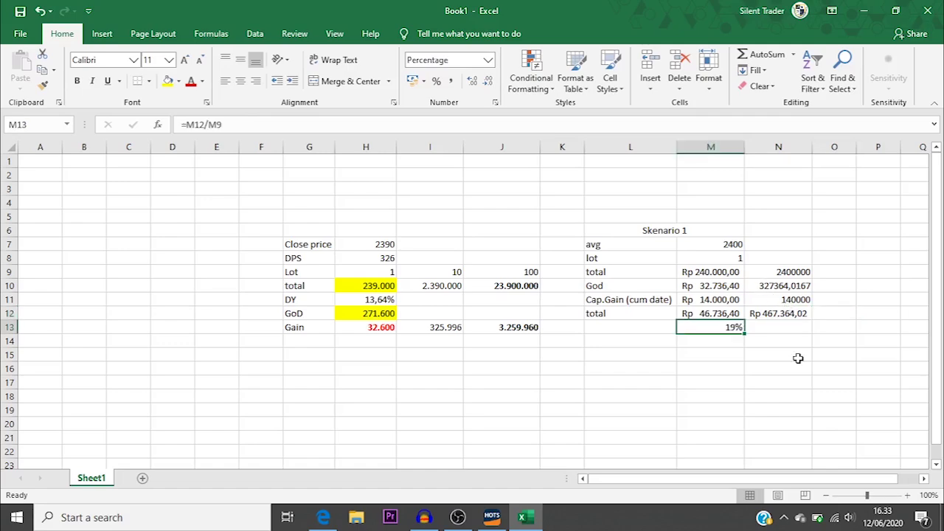
pyautogui.hotkey('ctrl', 'c')
pyautogui.hotkey('ctrl', 'b')
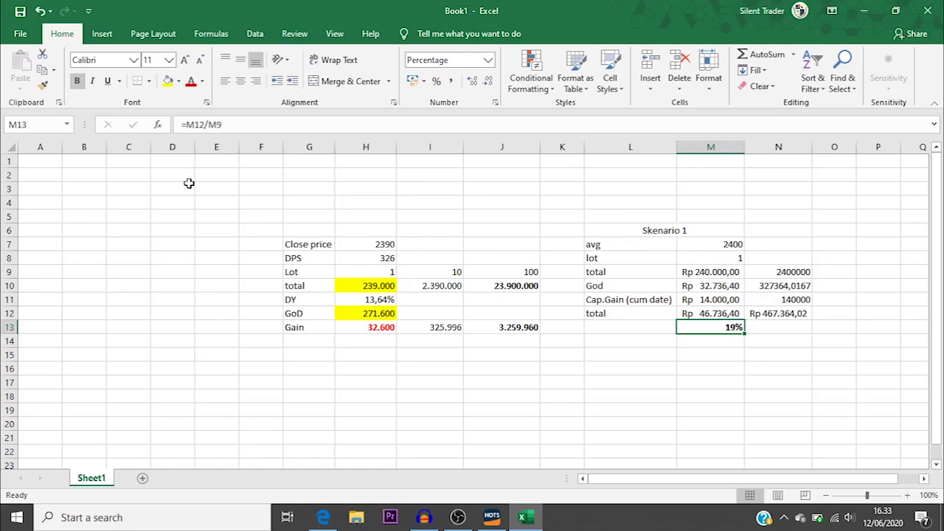
# Try to insert a row above the Skenario 1 heading, and undo the insertion.
pyautogui.click(9, 230)
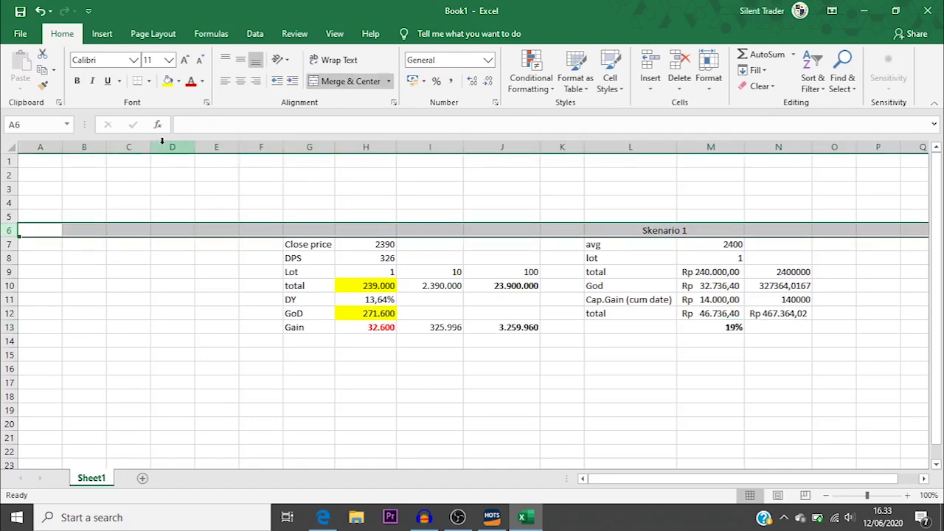
pyautogui.click(650, 65)
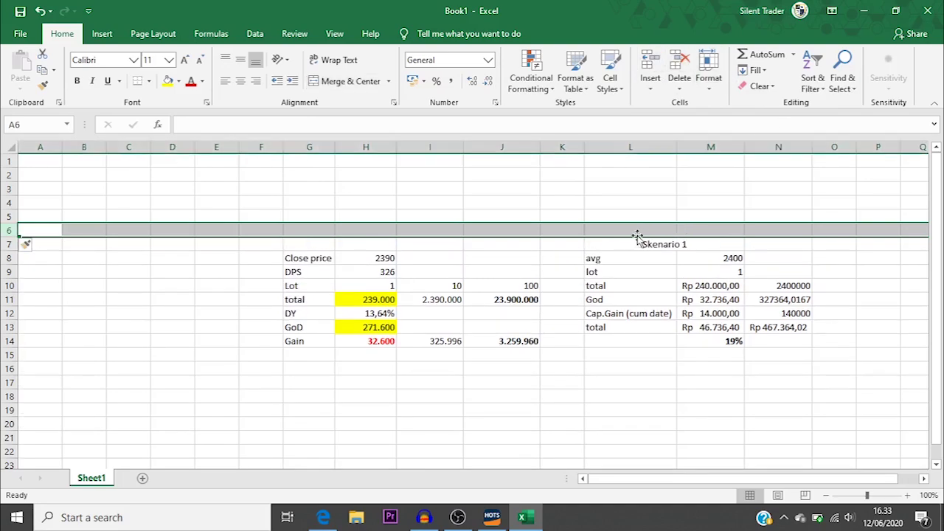
pyautogui.hotkey('ctrl', 'z')
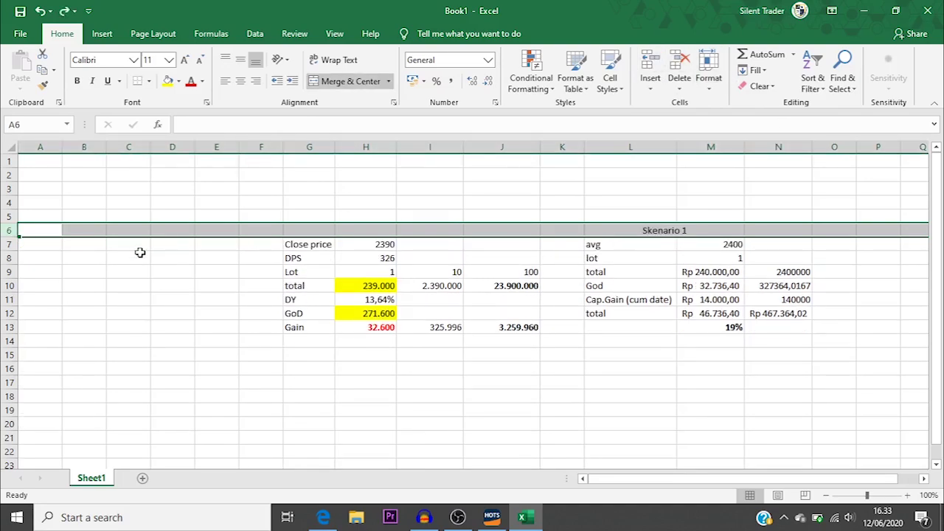
# Insert a row directly below the Skenario 1 heading and fill it with the label "cumdate" in L7 and 2540 in M7.
pyautogui.click(9, 244)
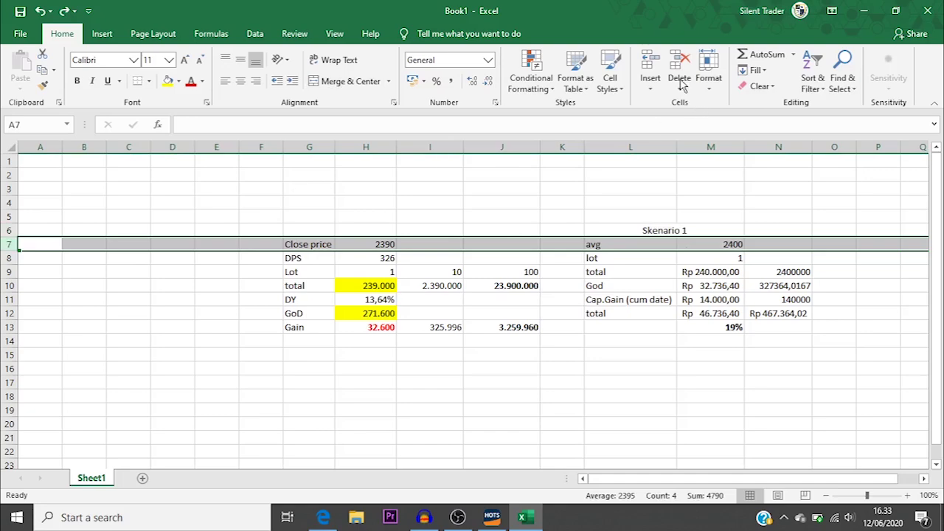
pyautogui.click(650, 65)
pyautogui.doubleClick(613, 244)
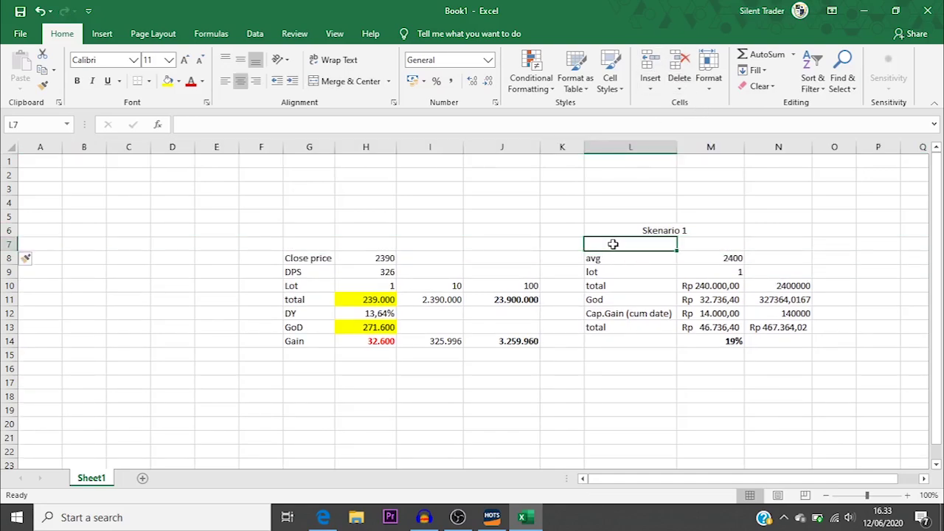
pyautogui.write('cumdate')
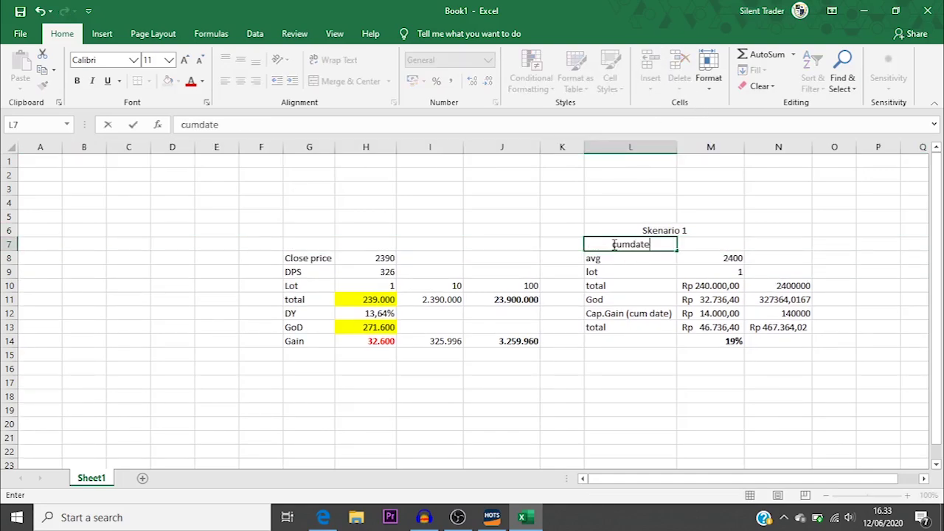
pyautogui.press('Tab')
pyautogui.write('2540')
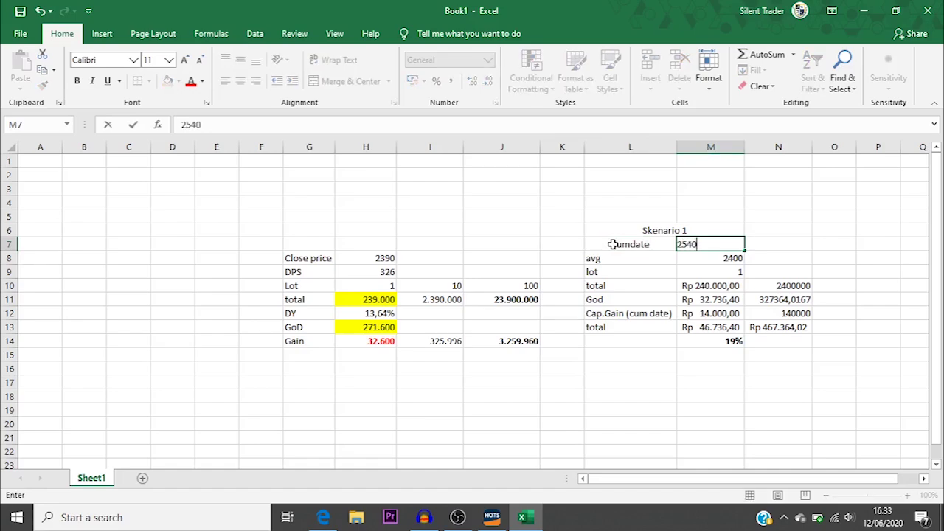
# Complete the cumdate value 2540 in M7 and enter the label "exdate" in L15, below the Skenario 1 figures.
pyautogui.press('Return')
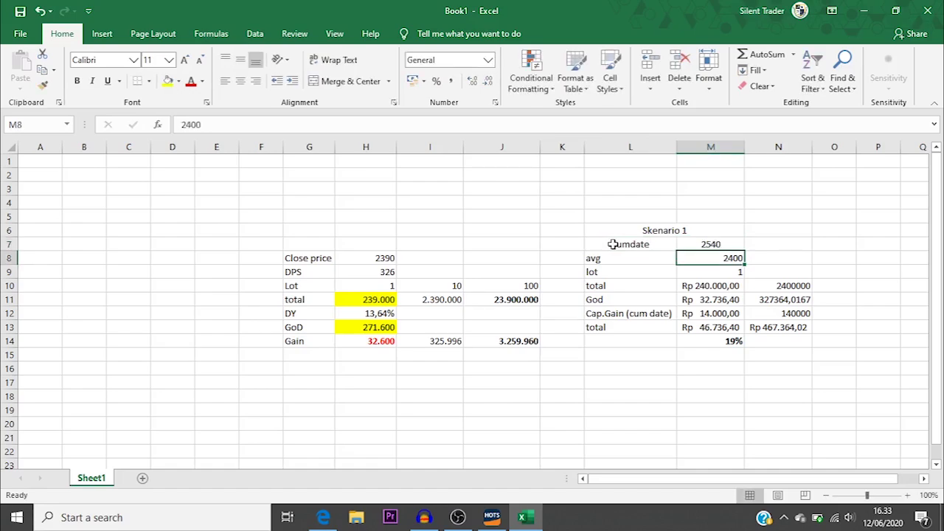
pyautogui.press('Up')
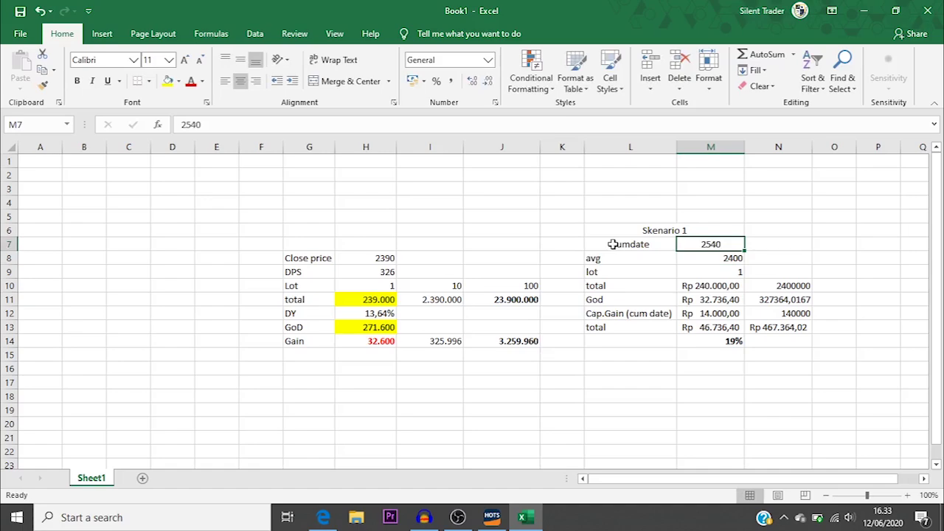
pyautogui.press('Down')
pyautogui.press('Down')
pyautogui.press('Down')
pyautogui.press('Down')
pyautogui.press('Down')
pyautogui.press('Down')
pyautogui.press('Down')
pyautogui.press('Down')
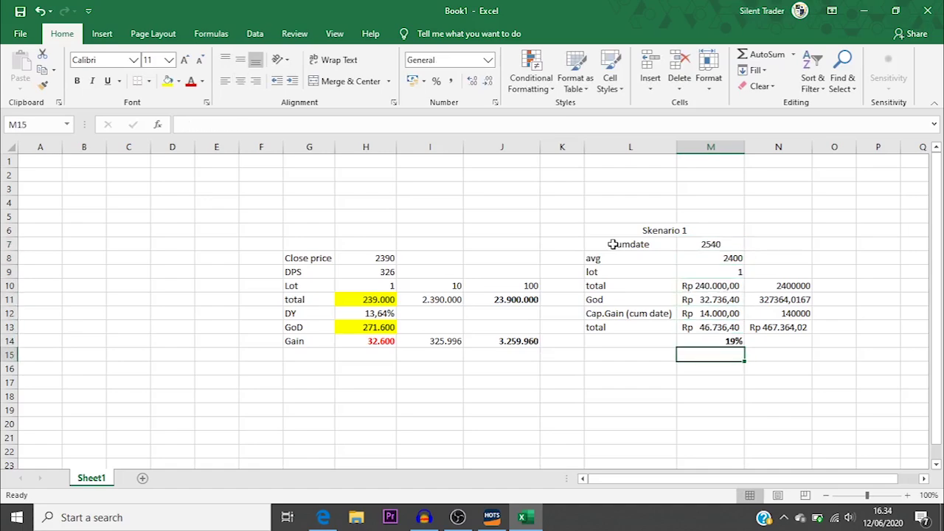
pyautogui.press('Left')
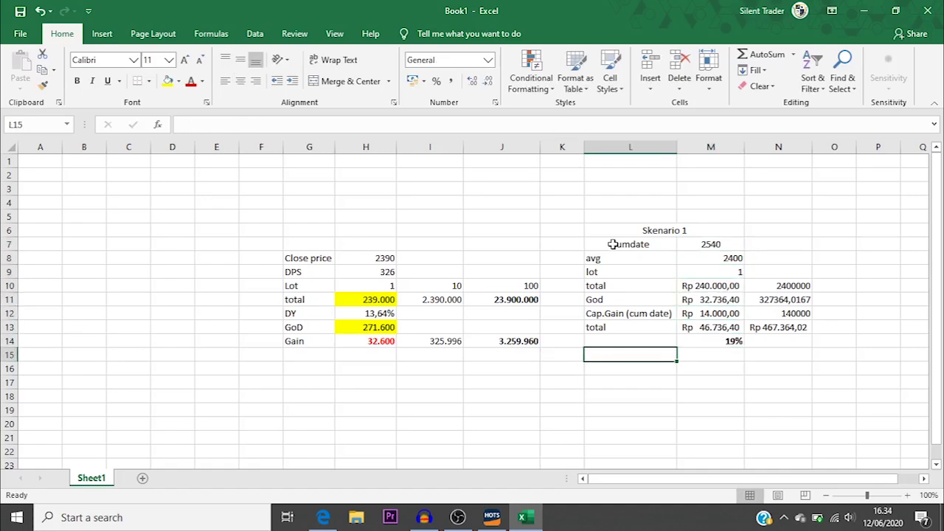
pyautogui.write('exdate')
# Switch to HOTS and examine PTBA's daily candles through the steep fall in May 2019.
pyautogui.hotkey('alt', 'Tab')
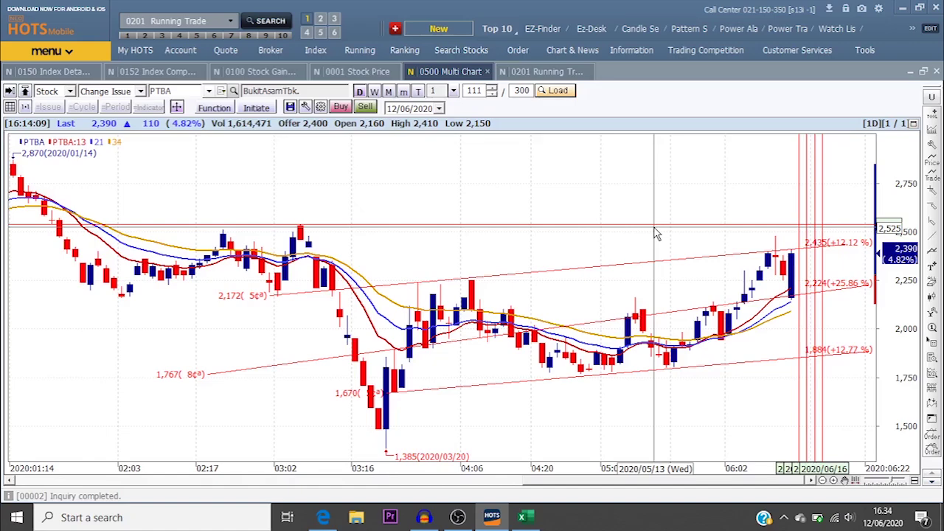
pyautogui.scroll(-5, 479, 266)
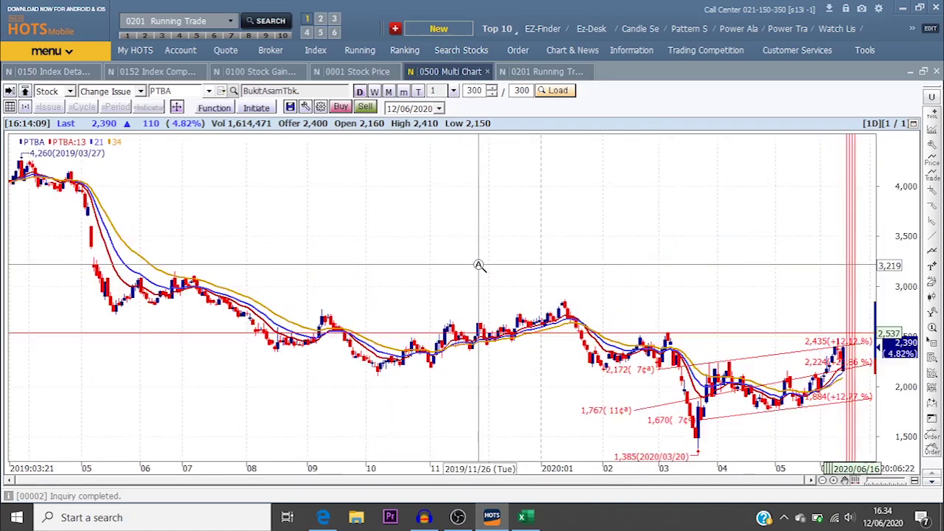
pyautogui.moveTo(570, 330)
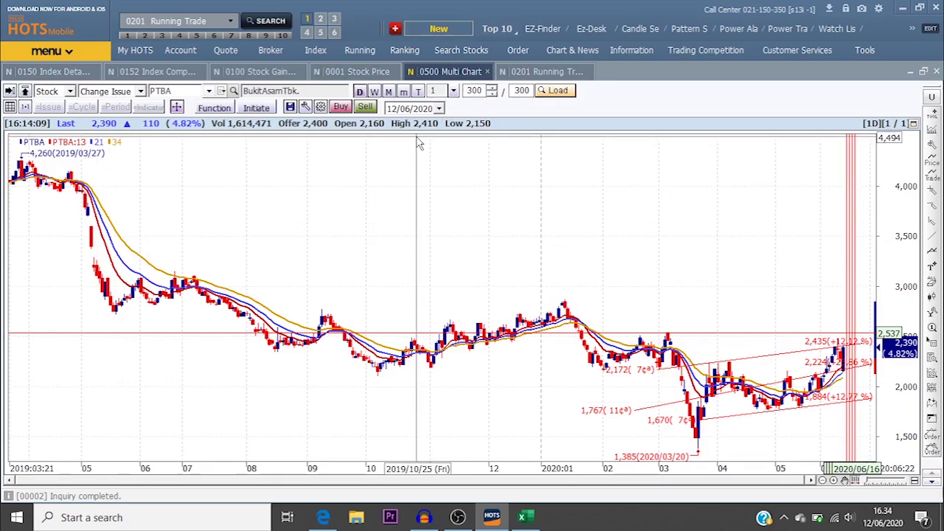
pyautogui.scroll(3, 447, 391)
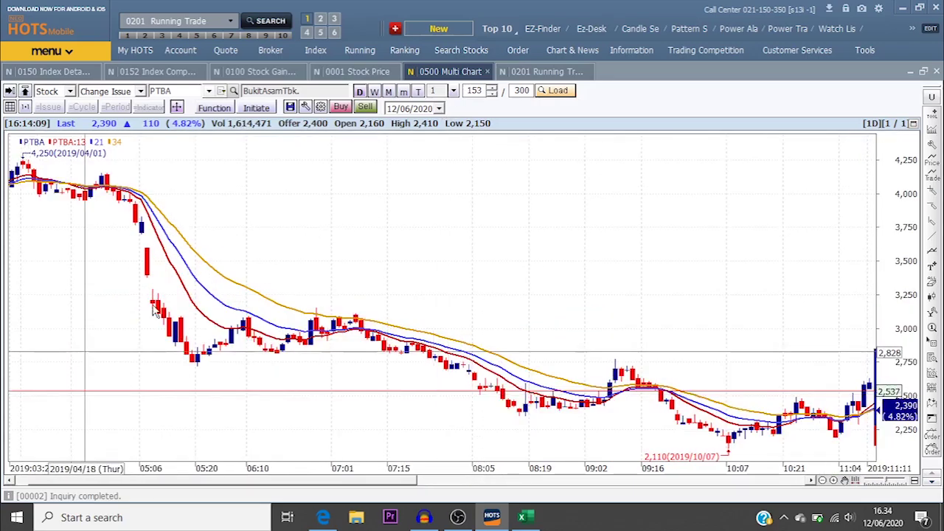
pyautogui.moveTo(447, 366)
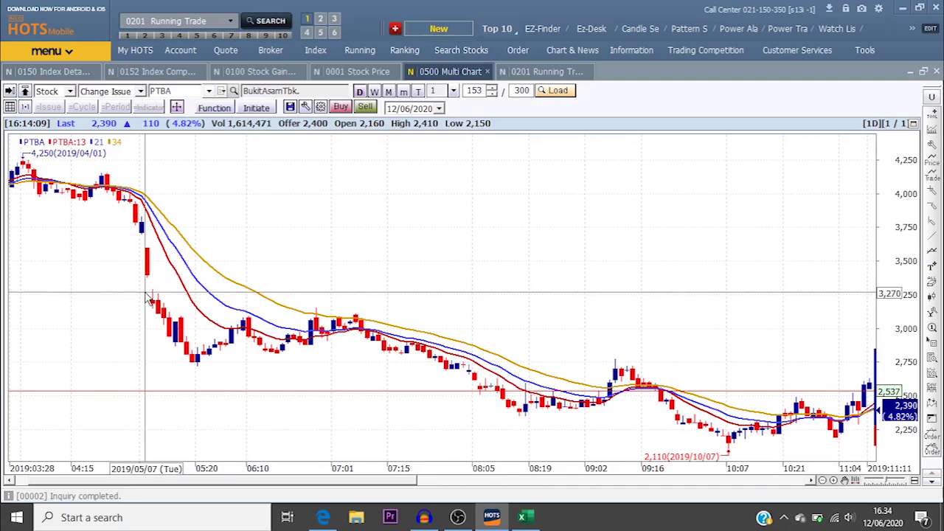
pyautogui.moveTo(142, 238)
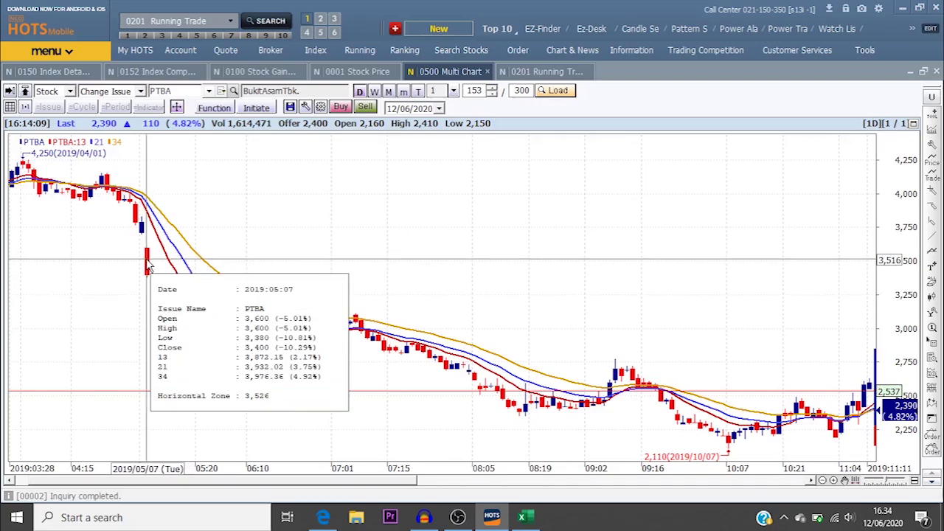
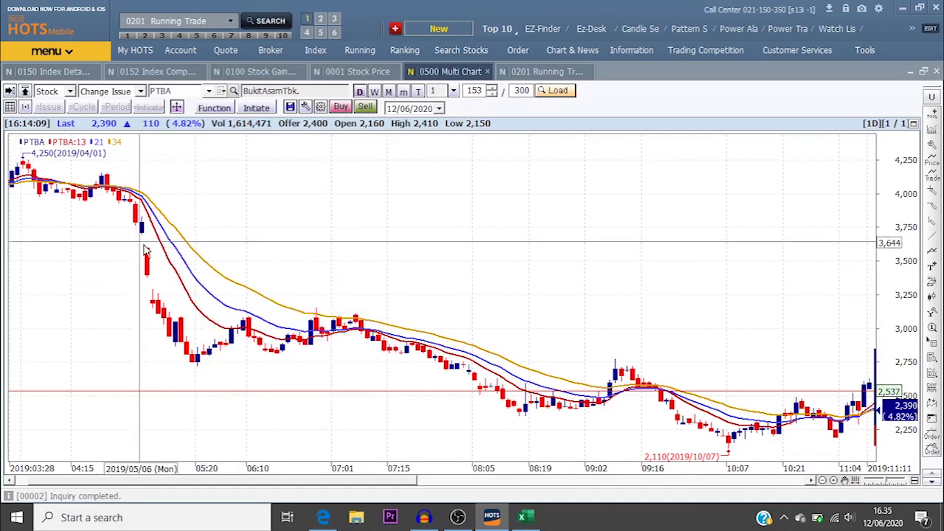
pyautogui.moveTo(155, 298)
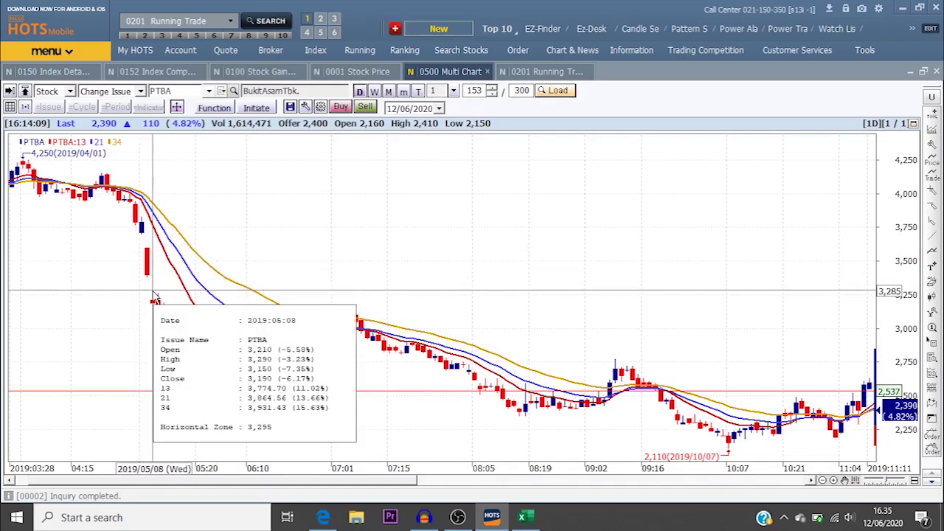
pyautogui.moveTo(181, 332)
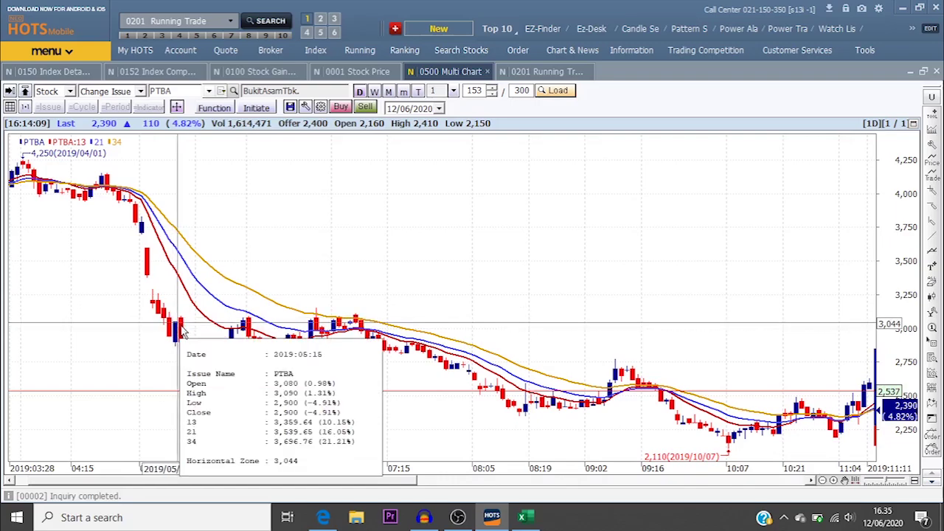
pyautogui.moveTo(147, 269)
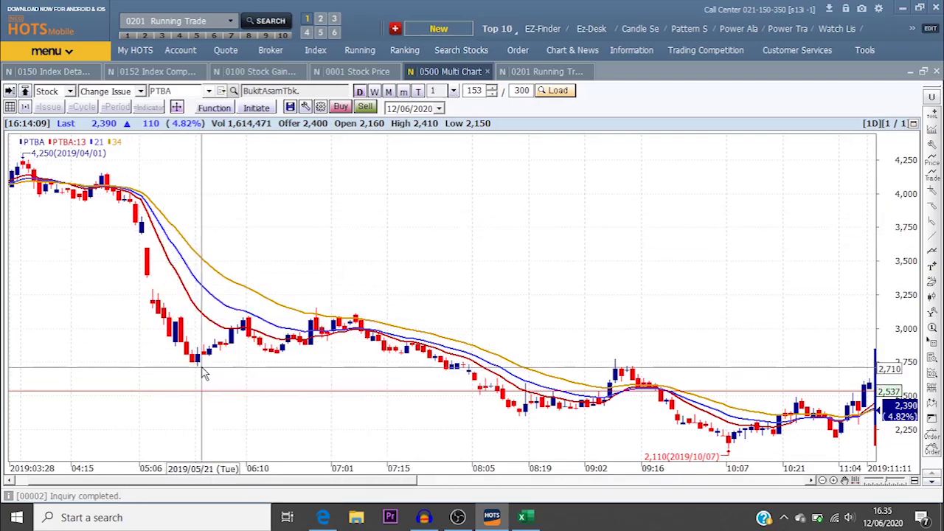
pyautogui.moveTo(201, 368)
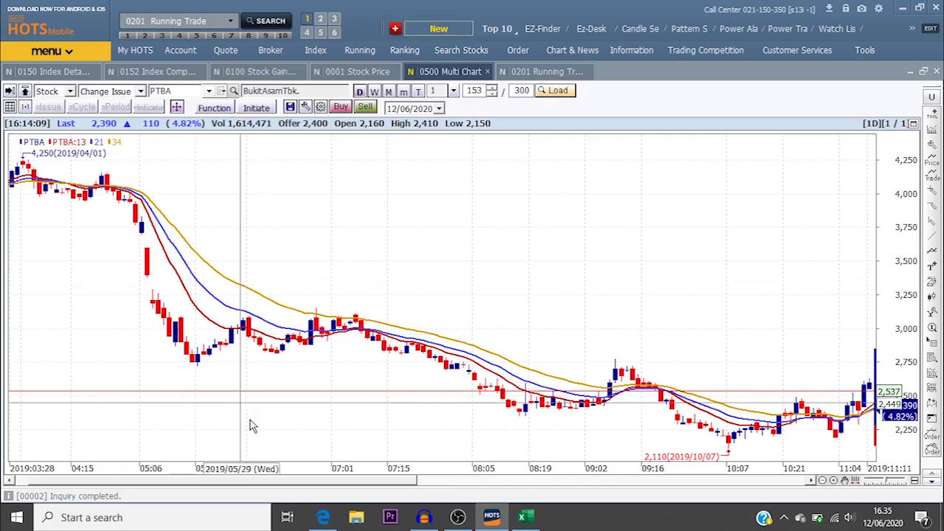
# Set the PTBA chart's end date to 12/12/2018.
pyautogui.click(438, 109)
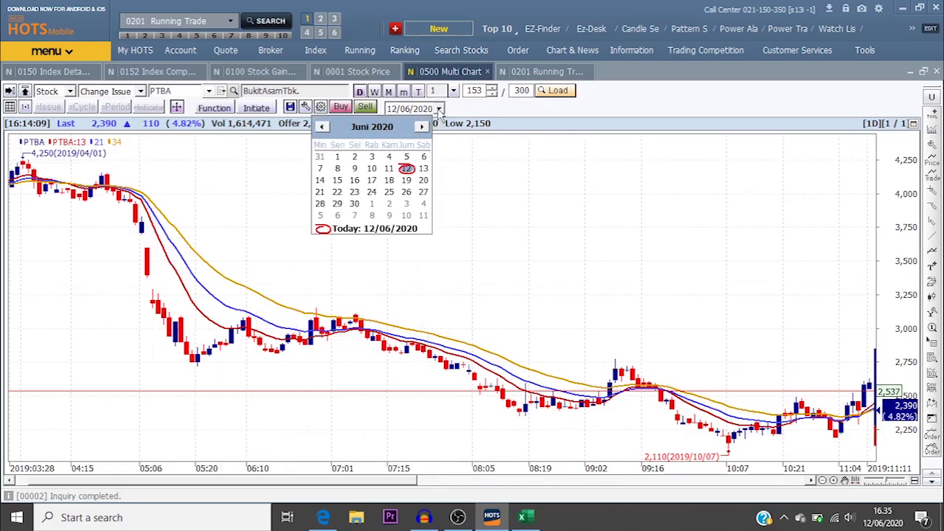
pyautogui.click(321, 128)
pyautogui.click(321, 128)
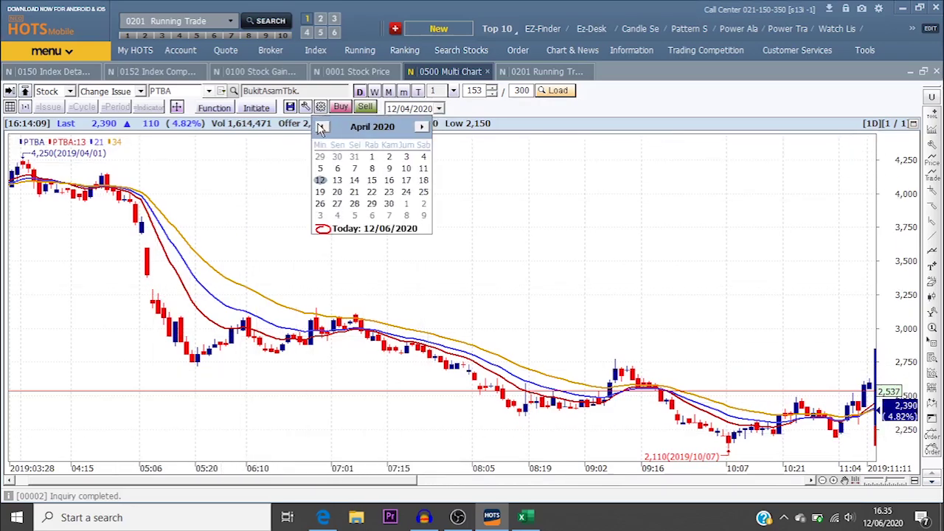
pyautogui.click(321, 127)
pyautogui.click(321, 128)
pyautogui.click(321, 128)
pyautogui.click(320, 127)
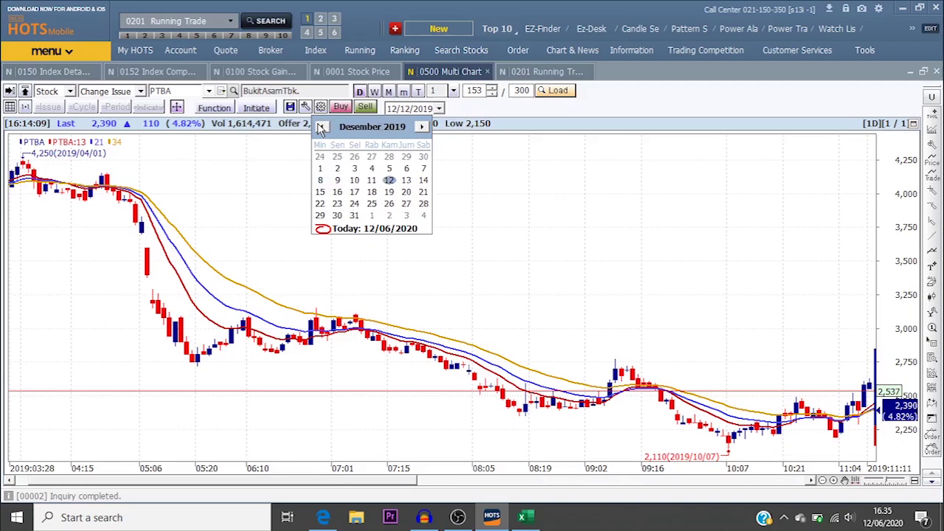
pyautogui.click(321, 128)
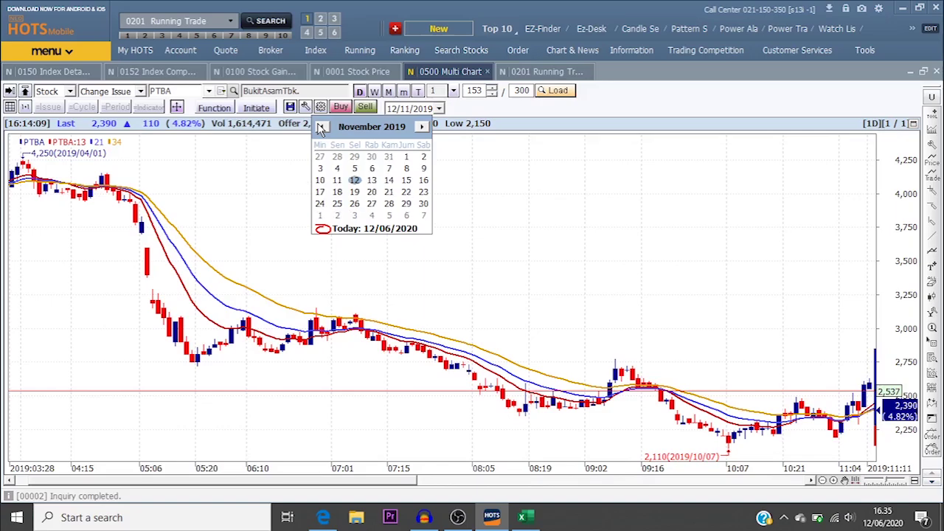
pyautogui.doubleClick(321, 127)
pyautogui.doubleClick(320, 127)
pyautogui.doubleClick(321, 128)
pyautogui.doubleClick(321, 127)
pyautogui.doubleClick(320, 127)
pyautogui.click(321, 128)
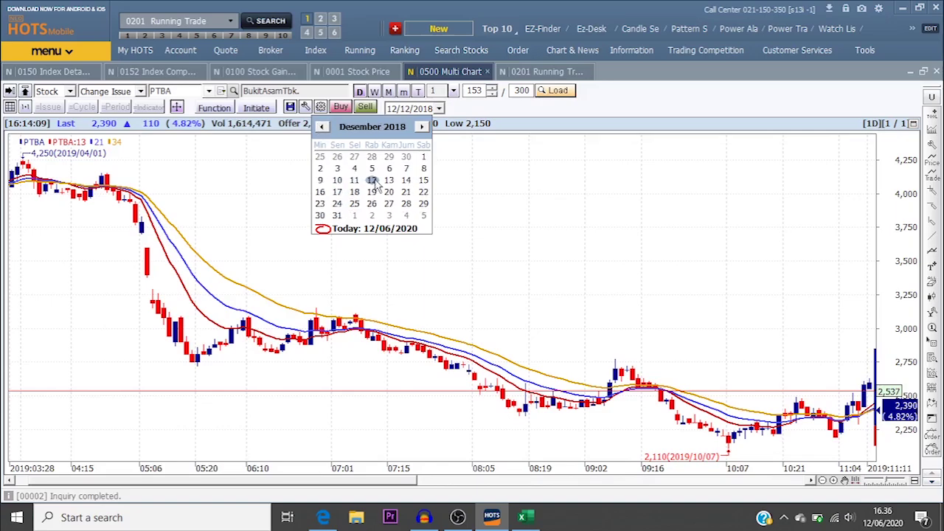
pyautogui.click(372, 180)
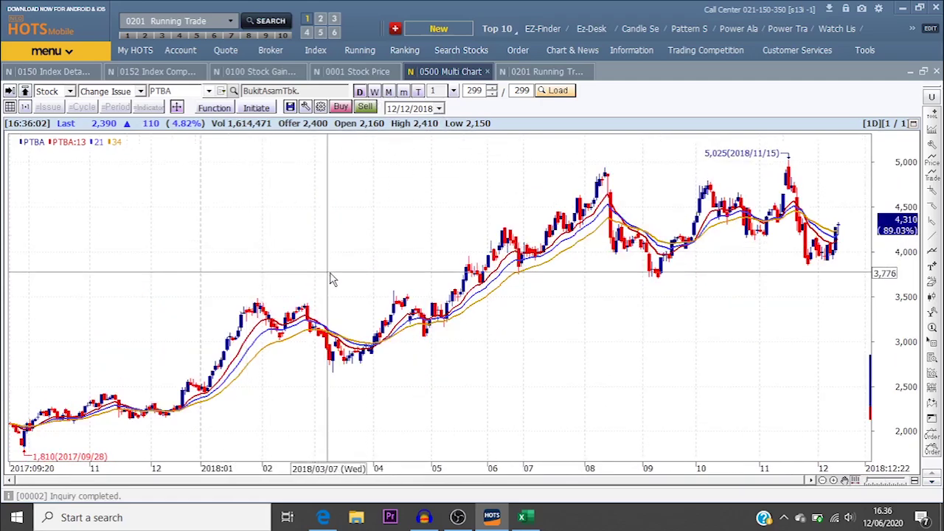
# Examine PTBA's candles around late April and early May 2018.
pyautogui.moveTo(248, 375); pyautogui.dragTo(491, 400)
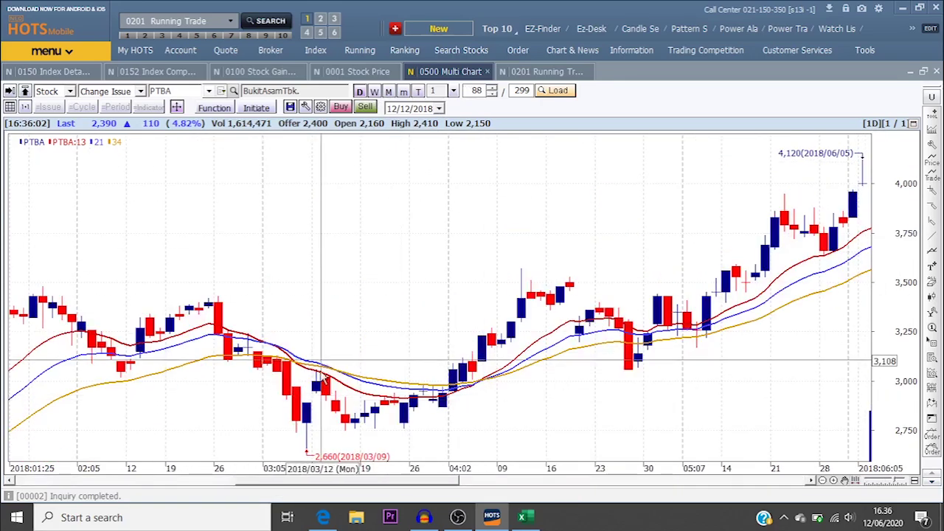
pyautogui.moveTo(600, 324)
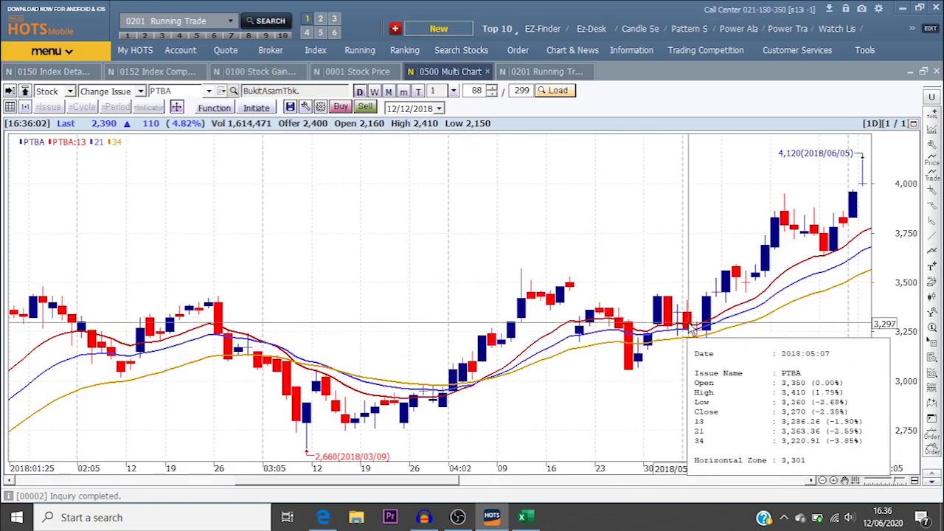
pyautogui.moveTo(638, 345)
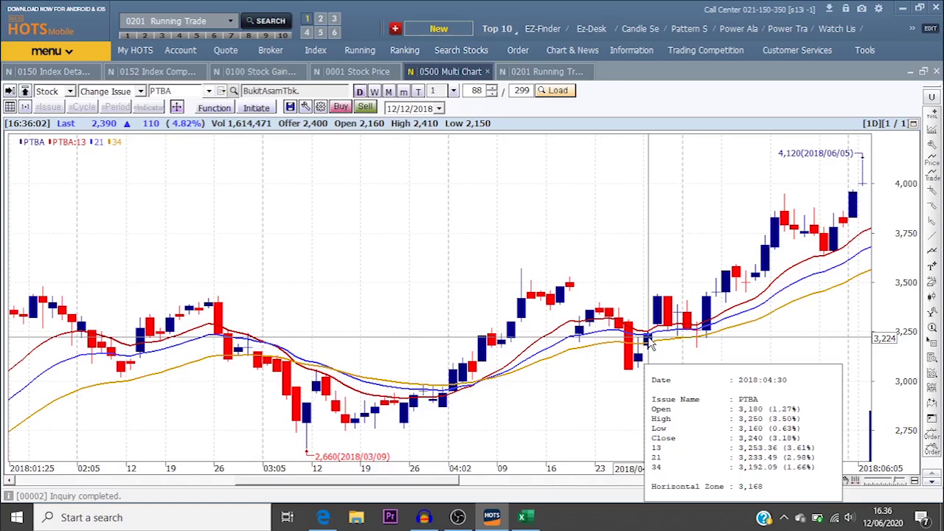
pyautogui.scroll(-5, 472, 387)
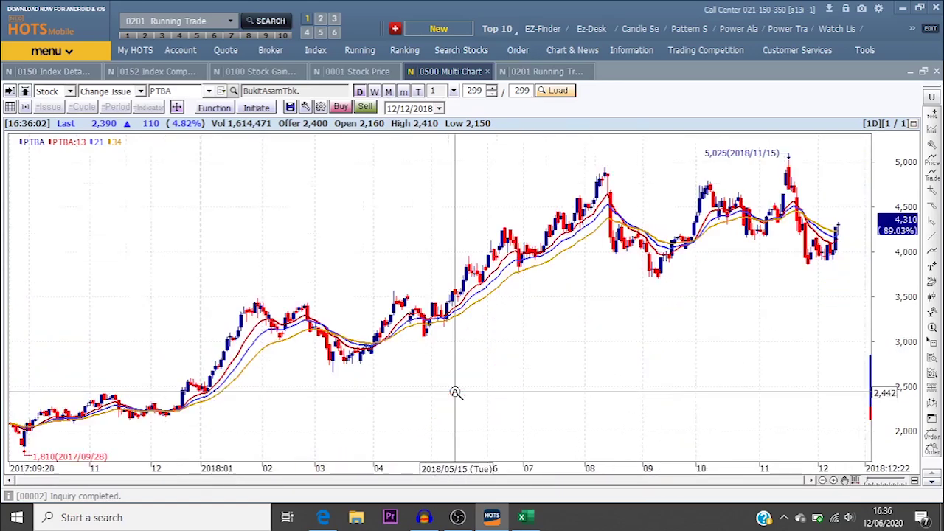
# Set the PTBA chart's end date to 22/08/2018.
pyautogui.click(438, 108)
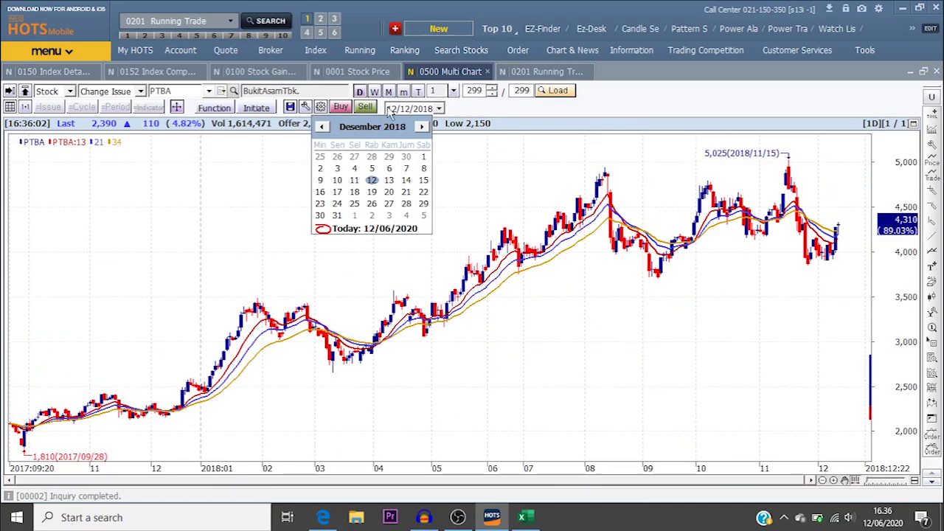
pyautogui.click(320, 126)
pyautogui.click(321, 127)
pyautogui.click(321, 126)
pyautogui.click(321, 126)
pyautogui.click(371, 192)
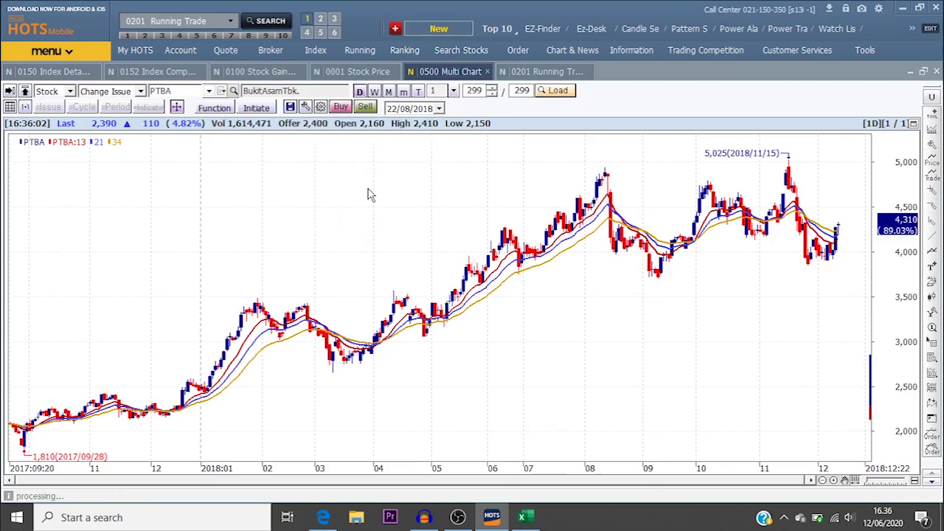
# Move the PTBA chart's end date back to 22/10/2017.
pyautogui.click(439, 108)
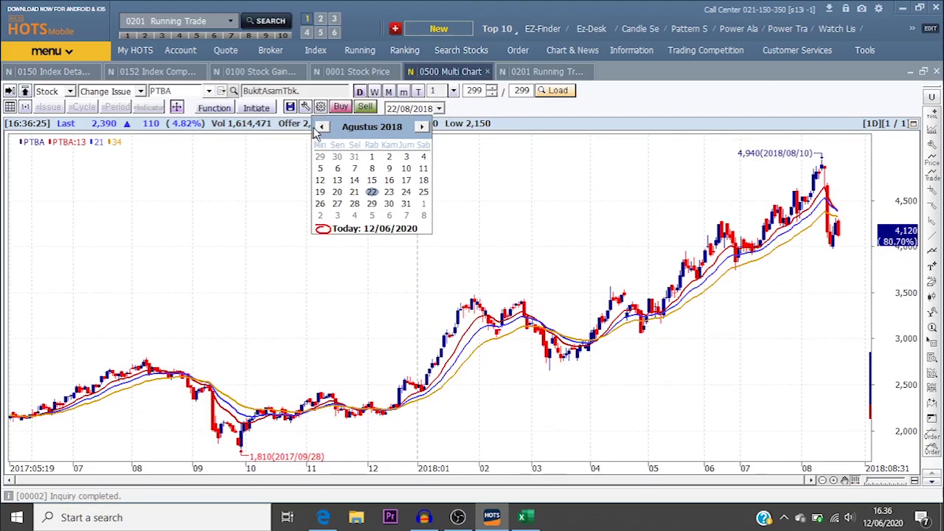
pyautogui.click(321, 126)
pyautogui.click(321, 126)
pyautogui.click(321, 126)
pyautogui.click(321, 126)
pyautogui.click(321, 127)
pyautogui.click(320, 127)
pyautogui.click(320, 126)
pyautogui.click(321, 126)
pyautogui.click(321, 126)
pyautogui.click(320, 126)
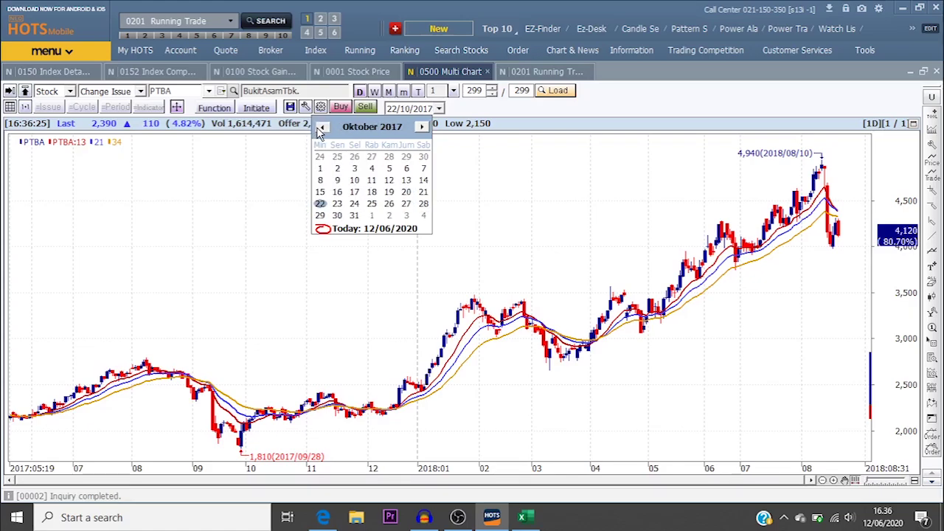
pyautogui.click(320, 204)
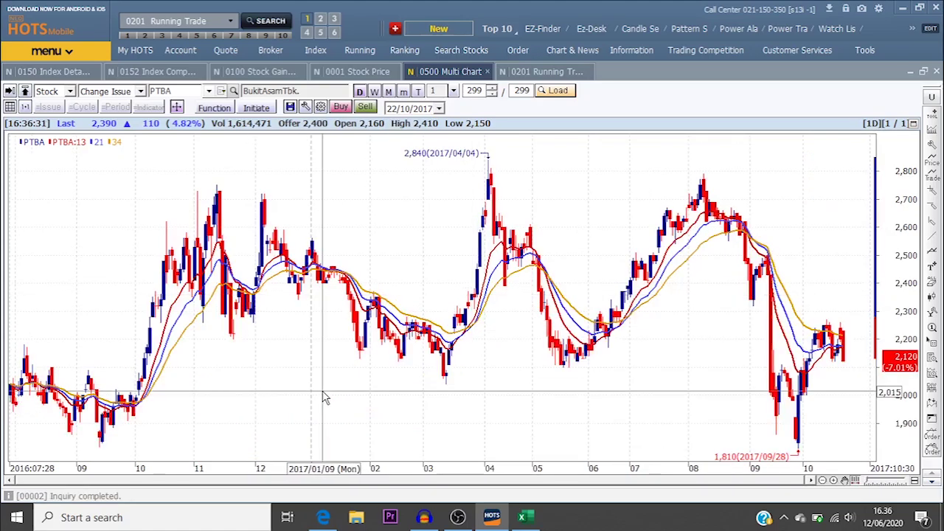
# Examine PTBA's candles from January to October 2017, reading the price details from late April to mid-May.
pyautogui.moveTo(324, 398); pyautogui.dragTo(823, 404)
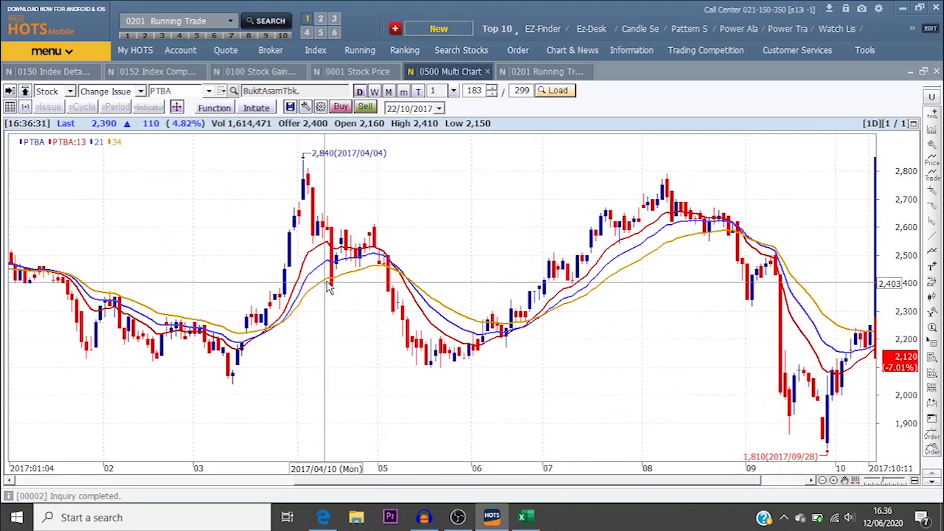
pyautogui.moveTo(334, 281)
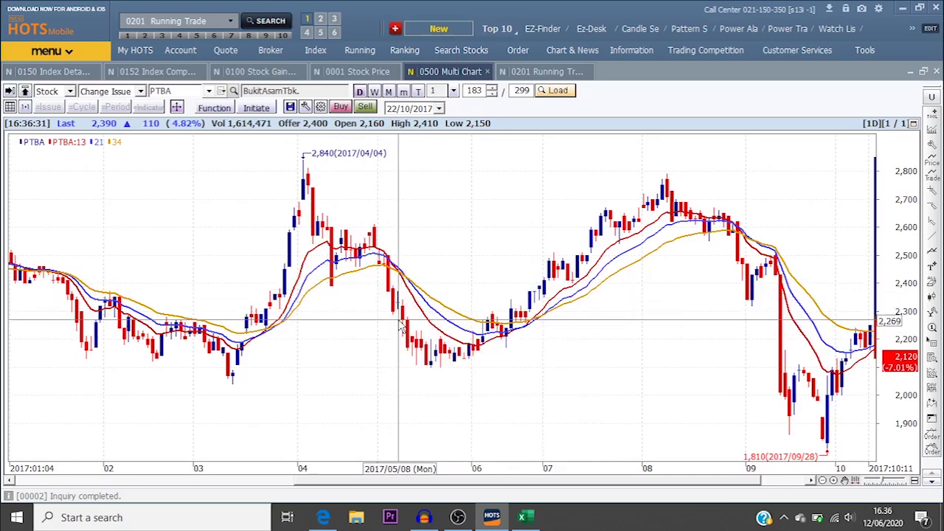
pyautogui.moveTo(405, 324)
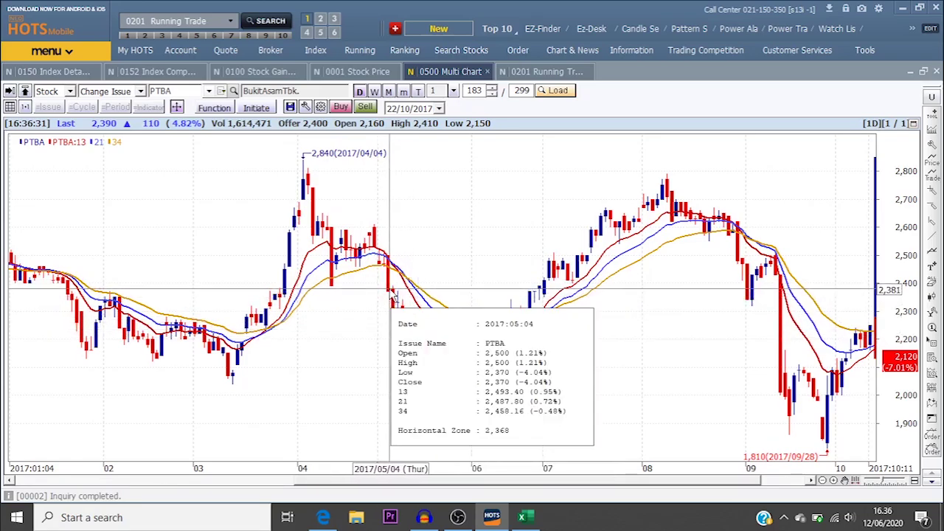
pyautogui.moveTo(361, 255)
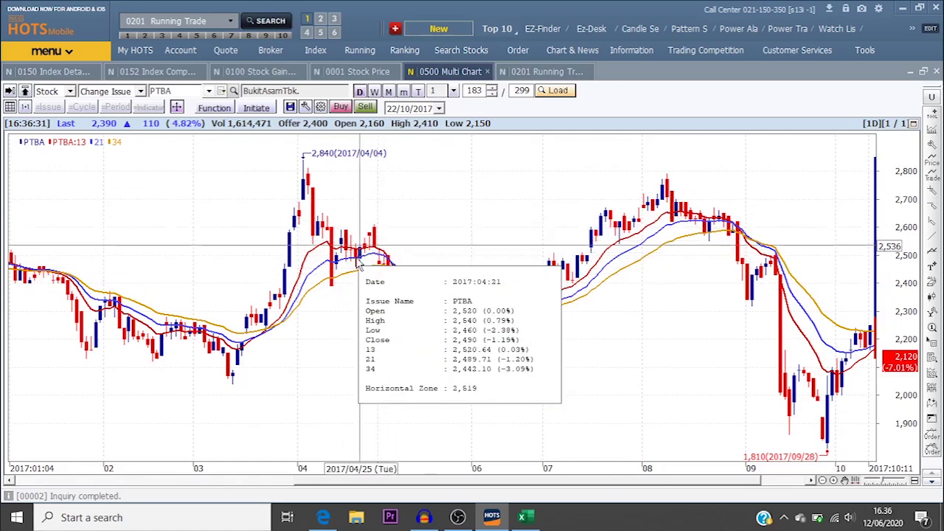
pyautogui.moveTo(376, 240)
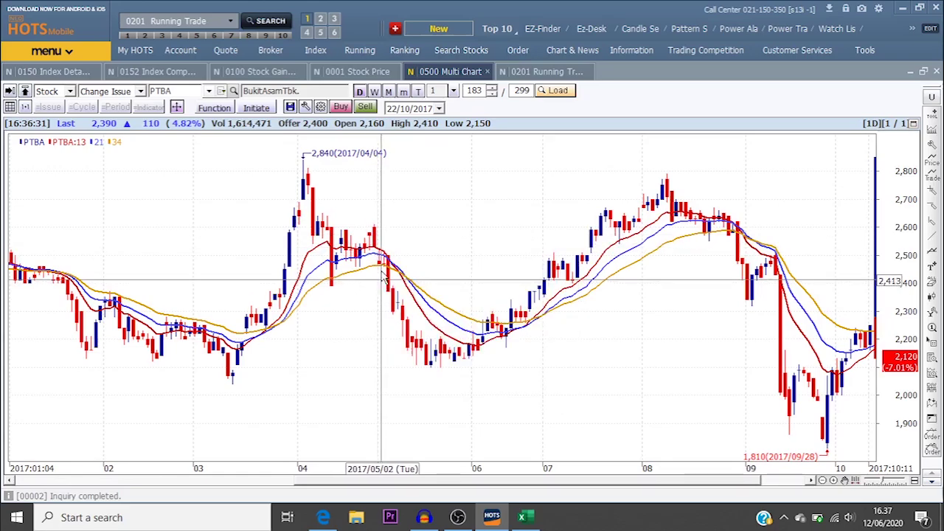
pyautogui.moveTo(381, 267)
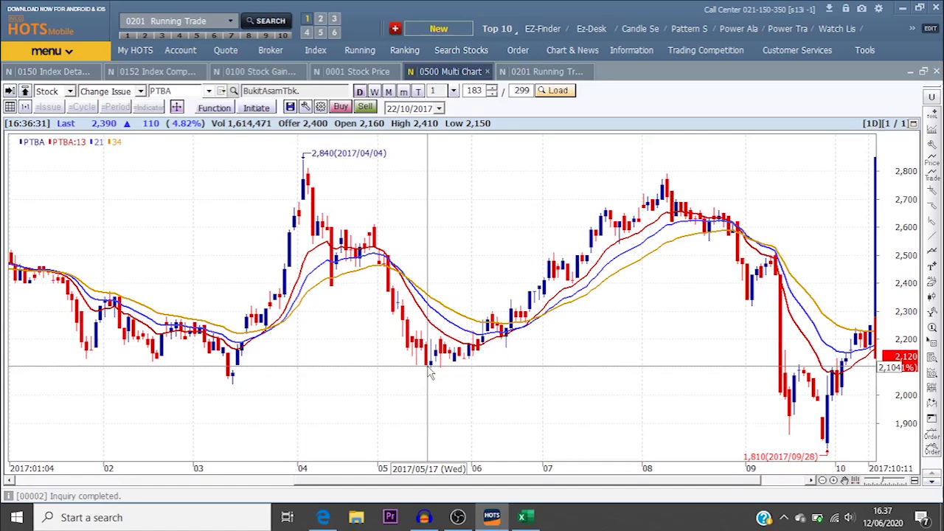
# Switch back to Excel, commit the "exdate" label in L15 and select M15 beside it.
pyautogui.click(532, 518)
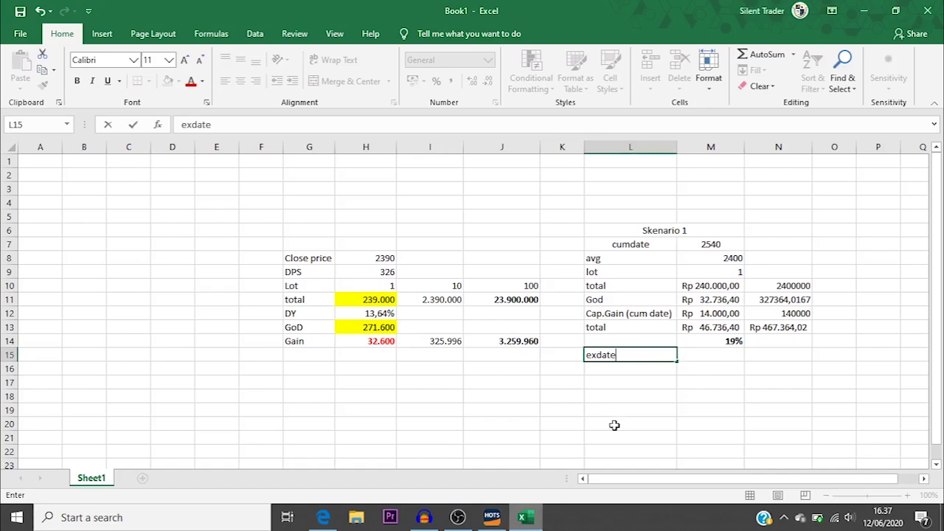
pyautogui.click(661, 354)
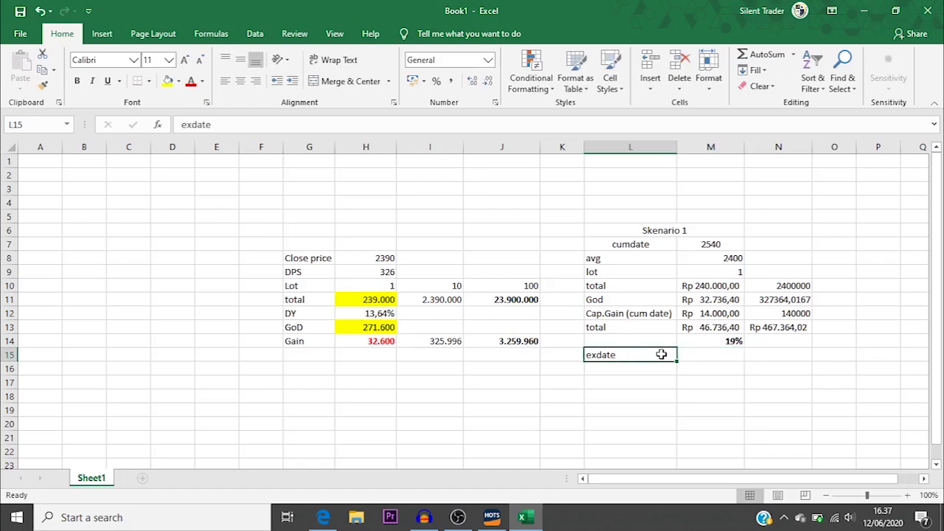
pyautogui.press('Right')
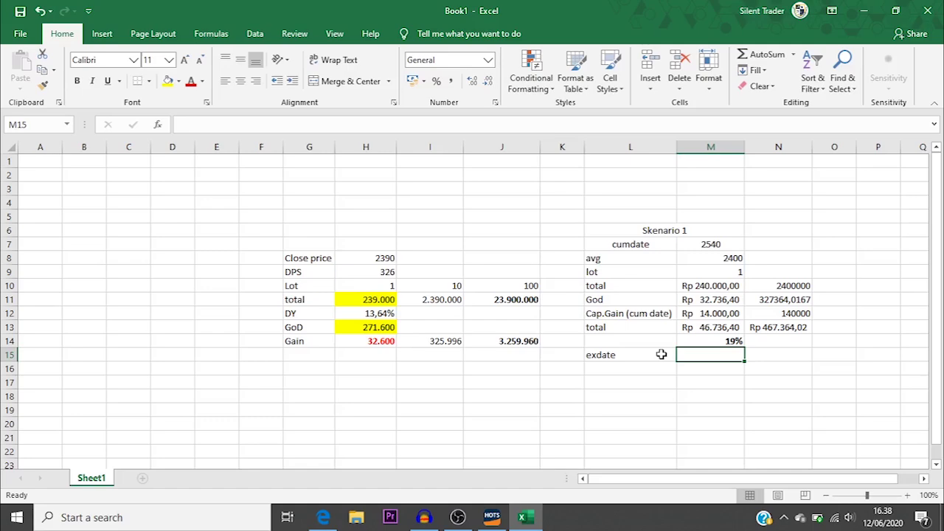
# Switch to HOTS and load the DMAS daily chart up to 12/06/2020, zoomed to late February through early June 2020.
pyautogui.click(491, 517)
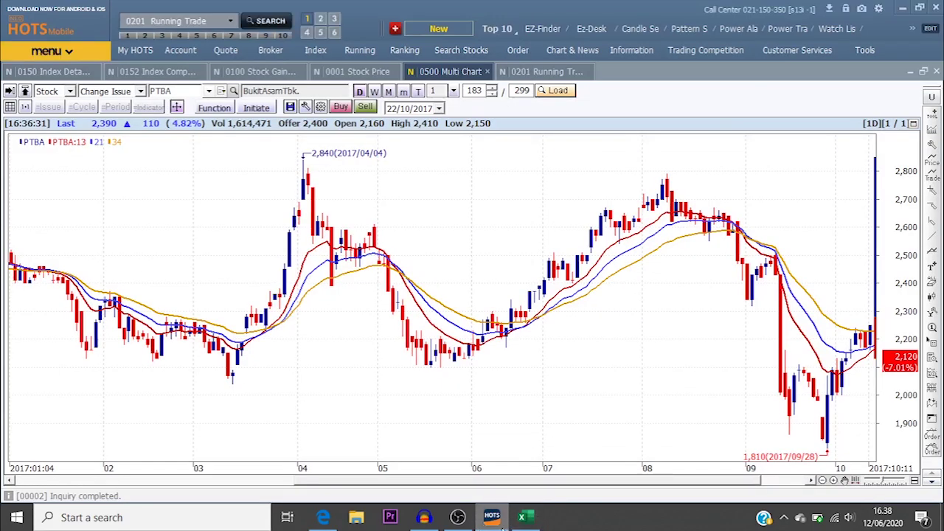
pyautogui.click(525, 517)
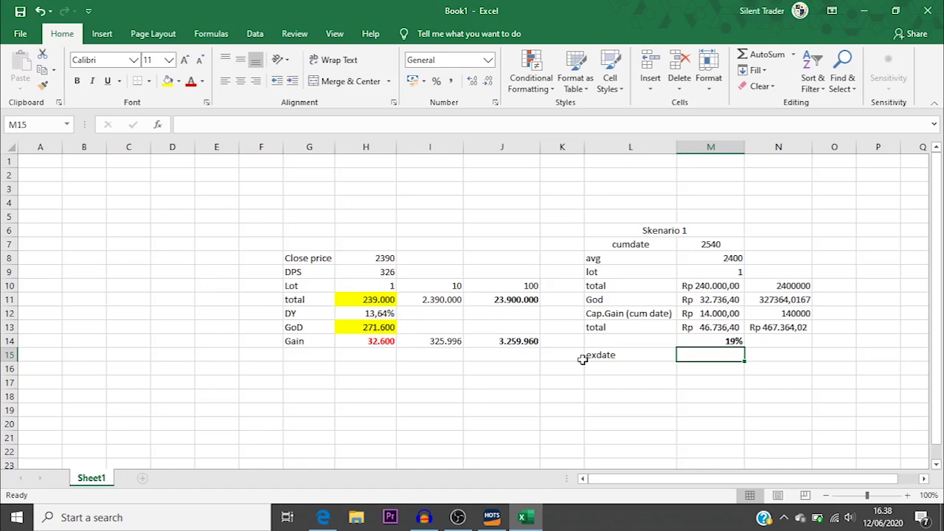
pyautogui.click(491, 517)
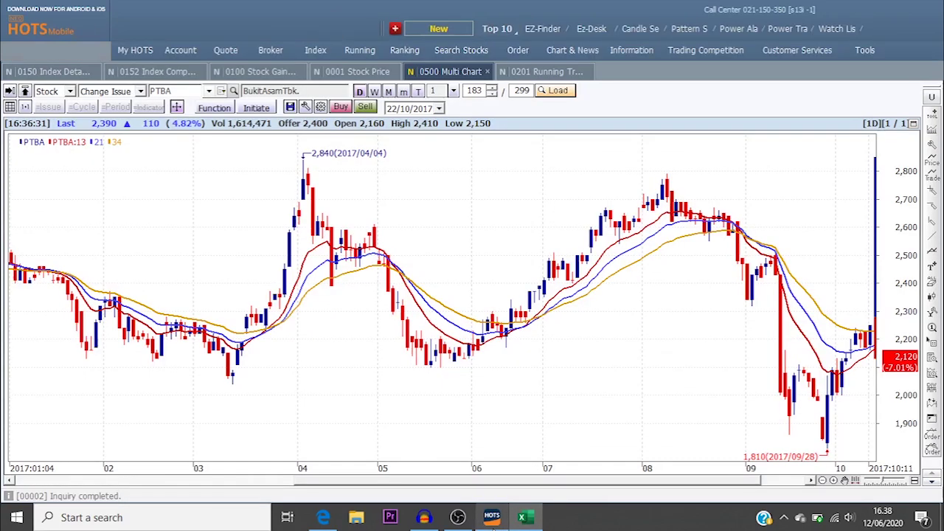
pyautogui.click(182, 89)
pyautogui.write('DMAS')
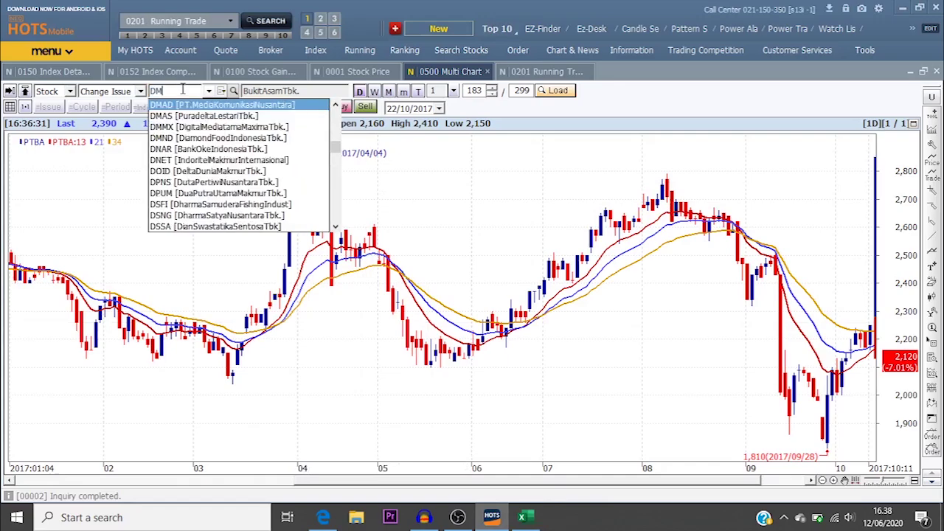
pyautogui.press('Return')
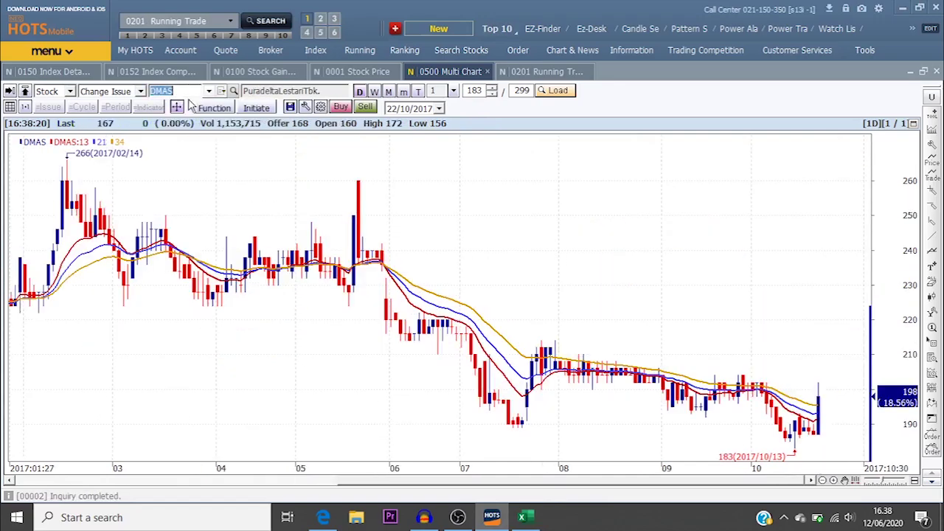
pyautogui.click(438, 108)
pyautogui.click(388, 228)
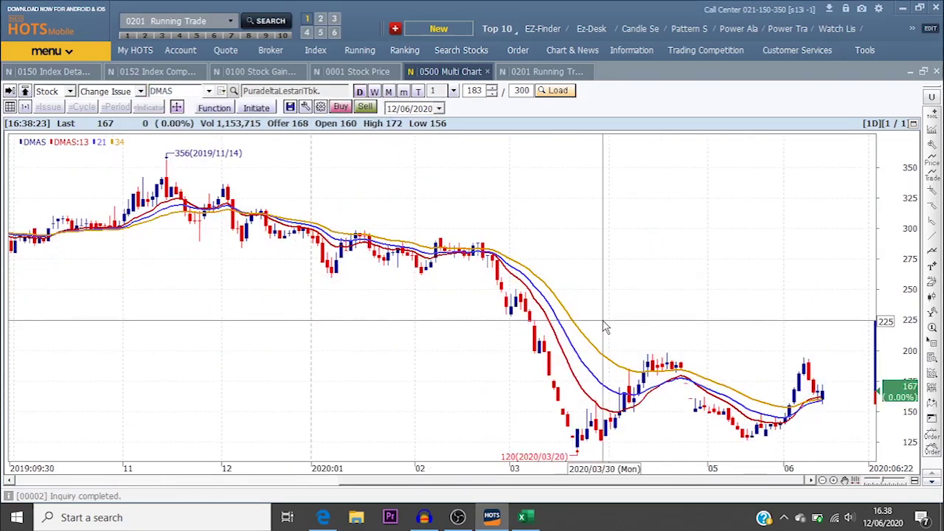
pyautogui.moveTo(488, 455); pyautogui.dragTo(737, 435)
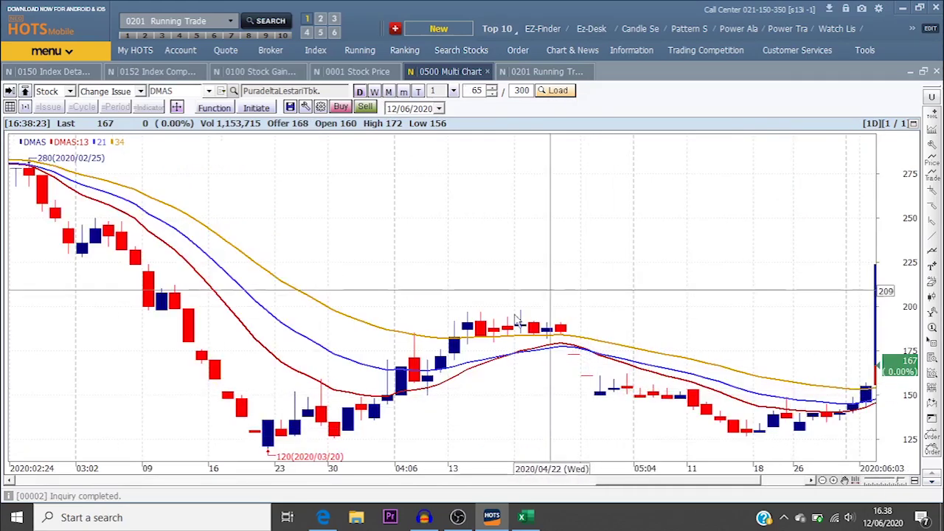
# Switch back to the Excel sheet and extend the exdate label under Skenario 1 to "exdate (arb2x)".
pyautogui.click(540, 518)
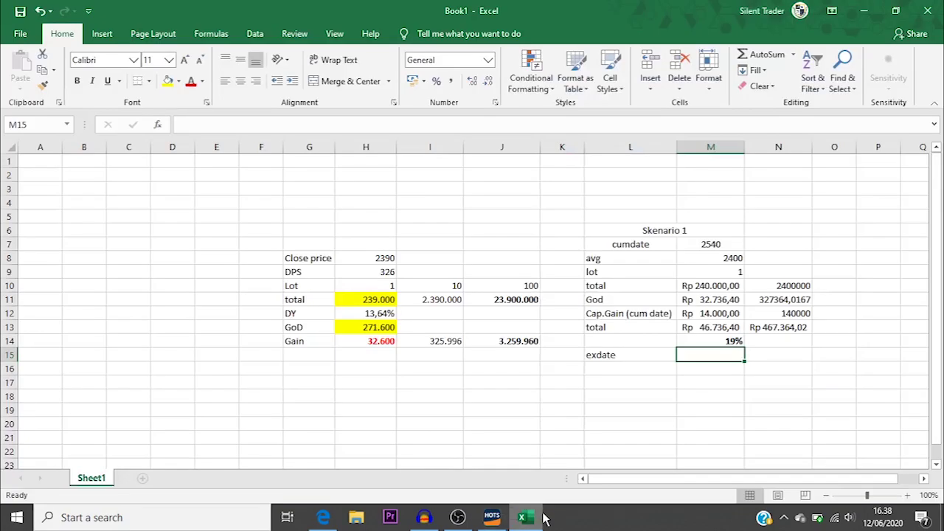
pyautogui.doubleClick(634, 355)
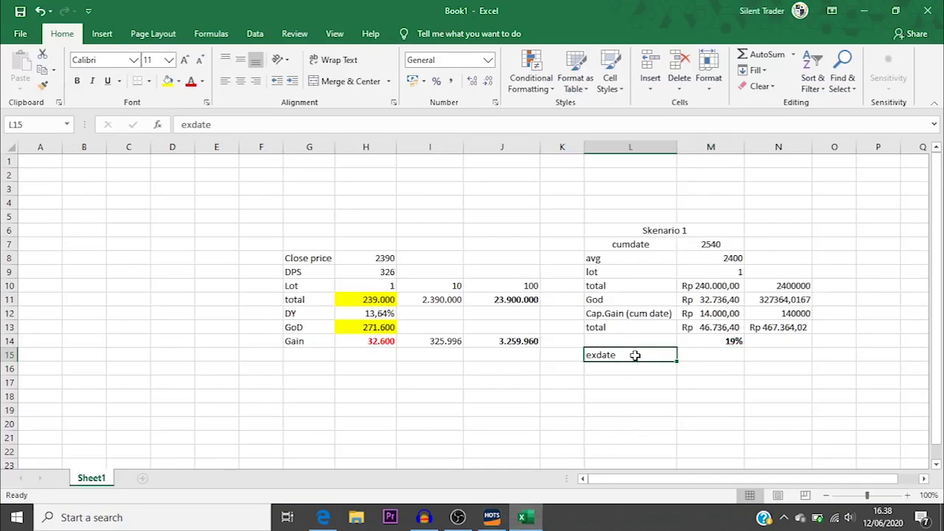
pyautogui.write('(auto')
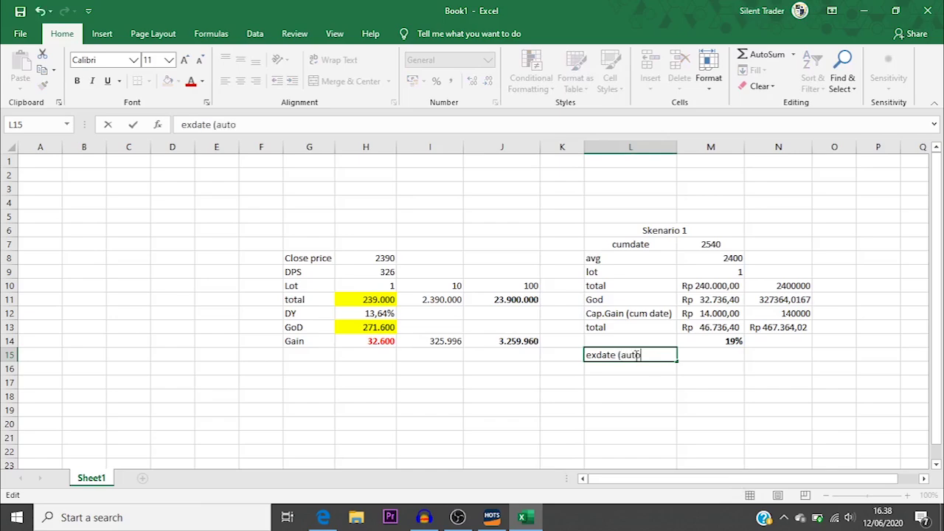
pyautogui.press('BackSpace')
pyautogui.press('BackSpace')
pyautogui.write('arb')
# Enter -15% as the value beside the exdate (arb2x) label in M15.
pyautogui.click(729, 352)
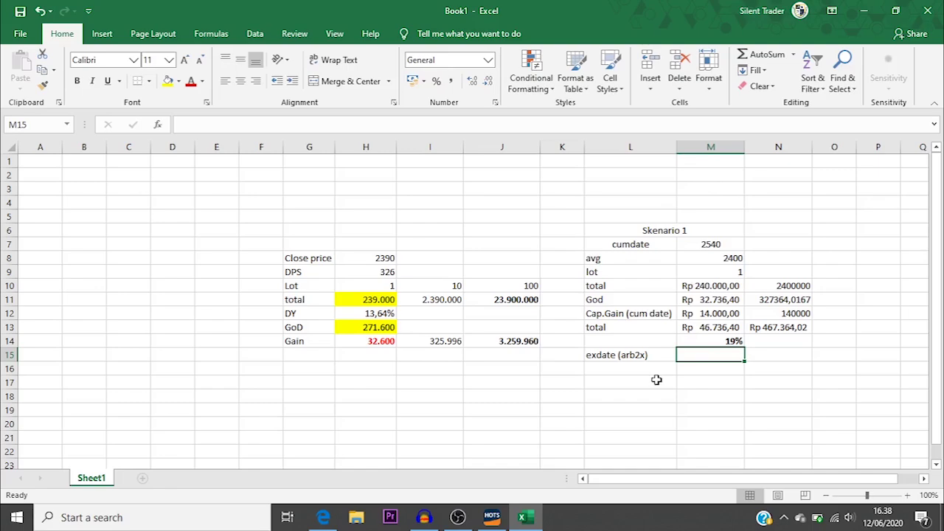
pyautogui.write('-125')
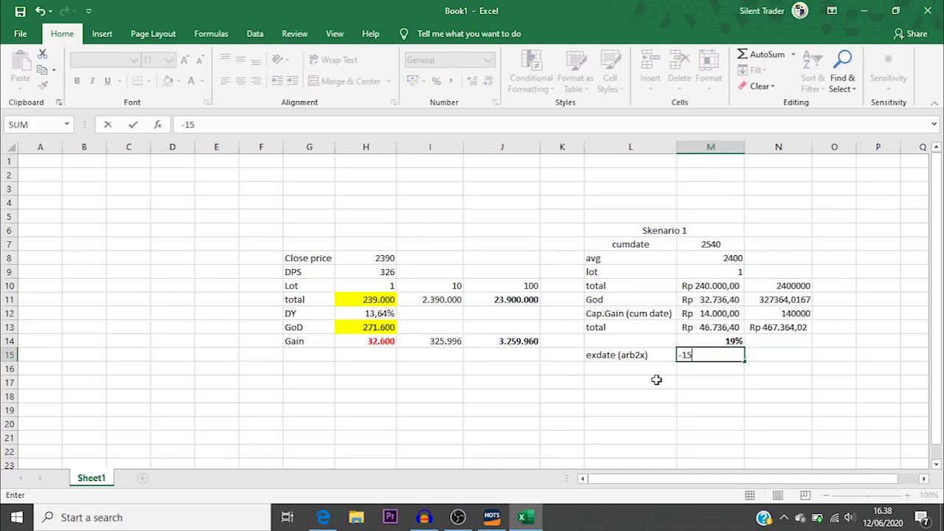
pyautogui.press('Return')
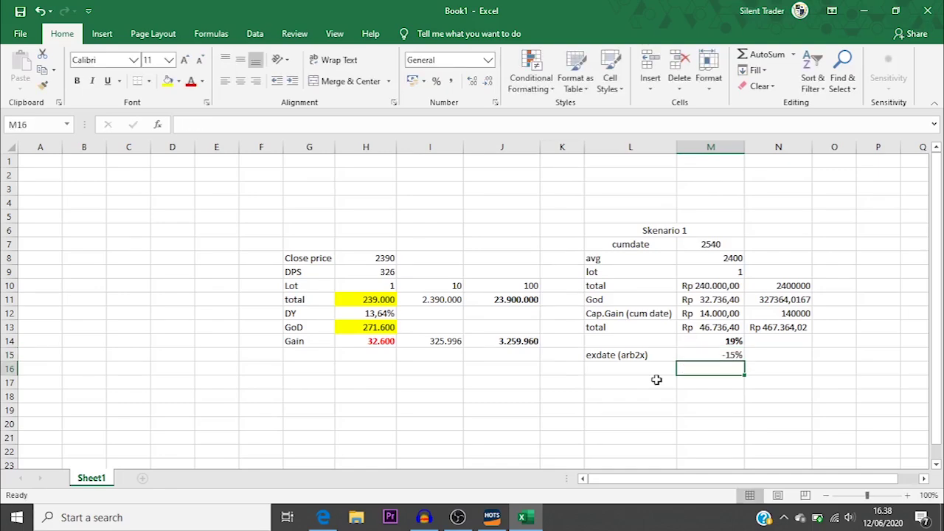
# Review the Skenario 1 amounts and formulas in column M, from the total in M10 down to the percentage cells.
pyautogui.press('Up')
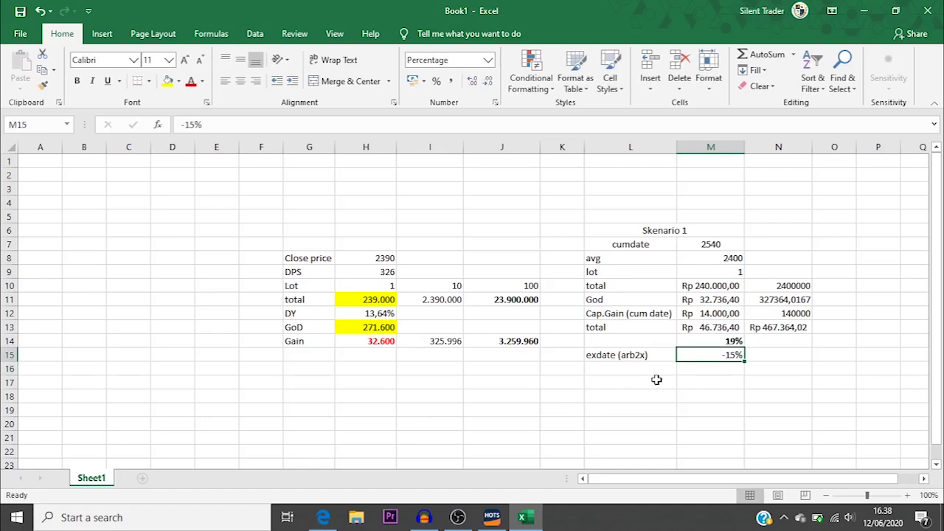
pyautogui.press('Up')
pyautogui.press('Up')
pyautogui.press('Up')
pyautogui.press('Up')
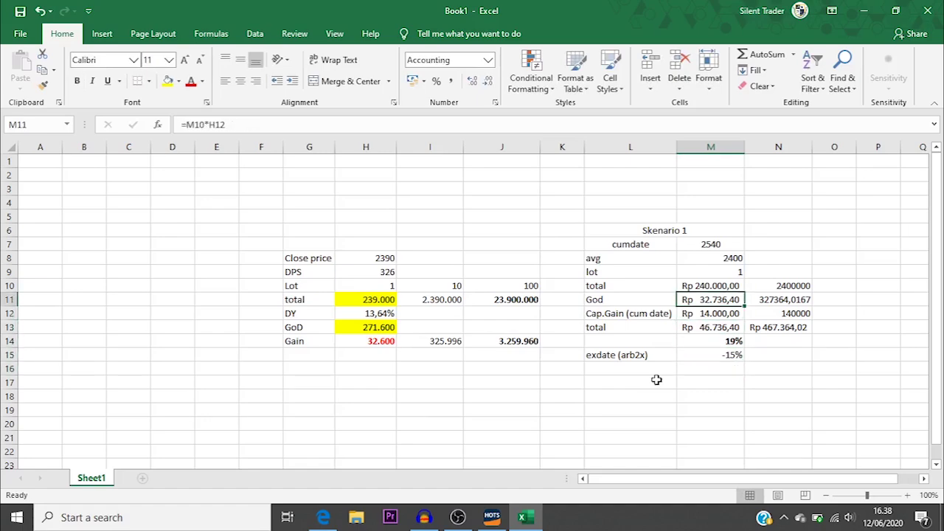
pyautogui.press('Up')
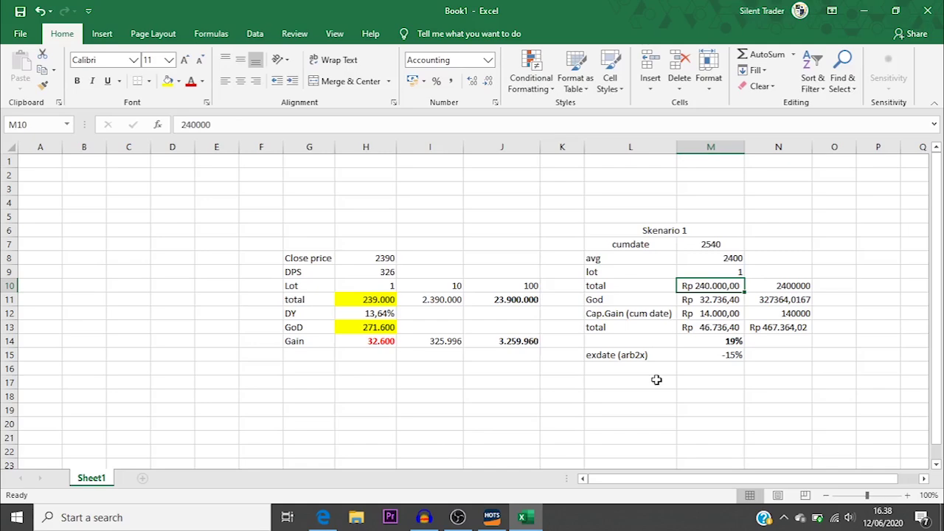
pyautogui.press('Down')
pyautogui.press('Down')
pyautogui.press('Down')
pyautogui.press('Down')
pyautogui.press('Down')
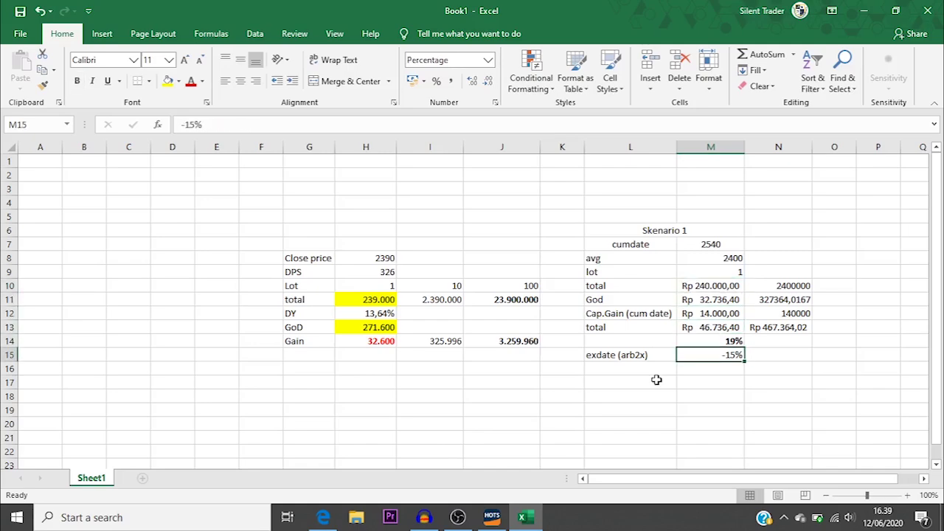
pyautogui.press('Up')
pyautogui.press('Up')
pyautogui.press('Up')
pyautogui.press('Up')
pyautogui.press('Down')
pyautogui.press('Up')
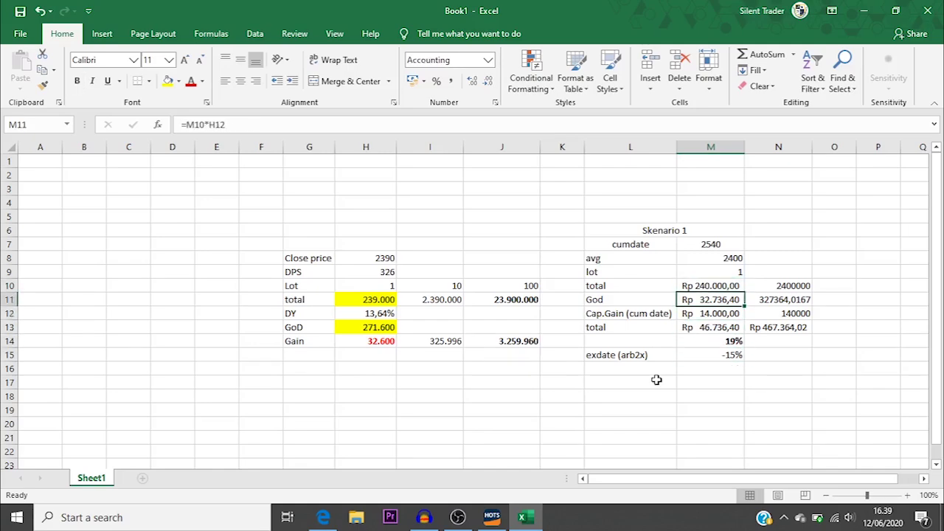
pyautogui.press('Down')
pyautogui.press('Down')
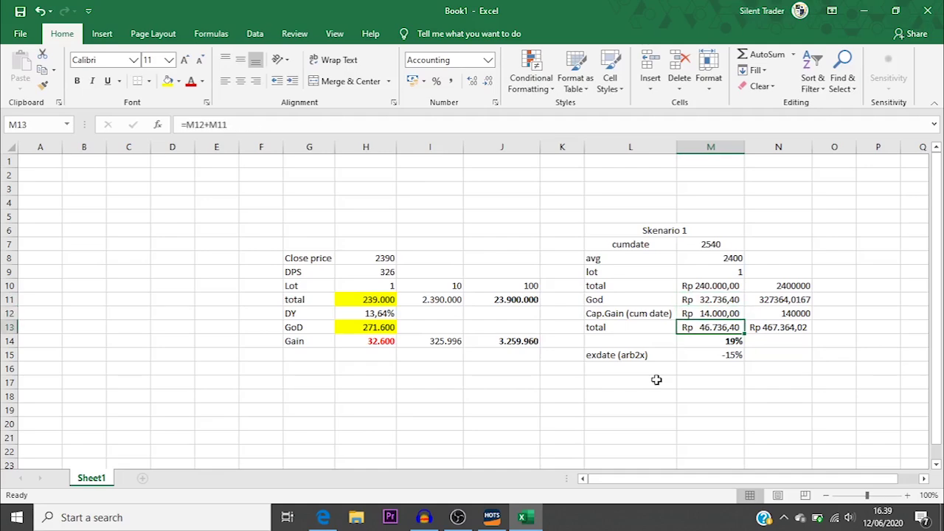
pyautogui.press('Down')
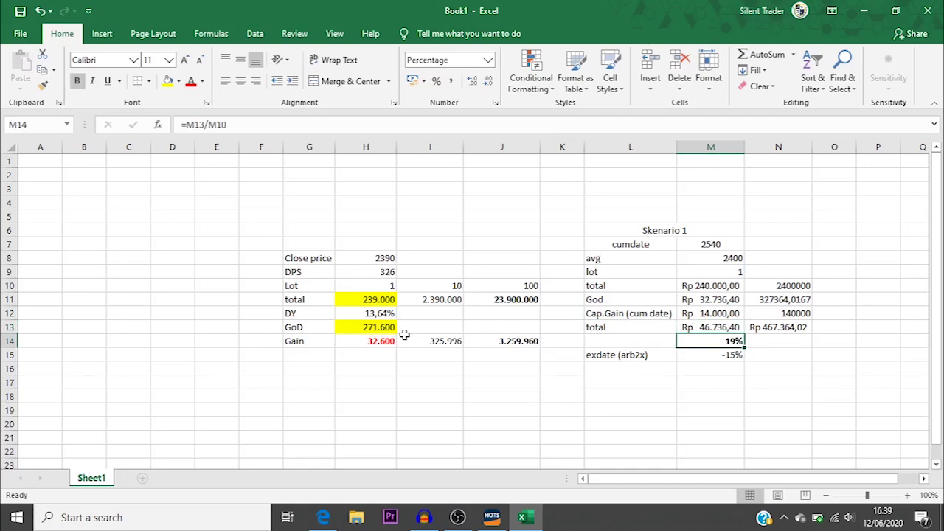
# Insert blank cells above the percentage row in columns L and M, and label the new row "total value".
pyautogui.moveTo(629, 340); pyautogui.dragTo(747, 340)
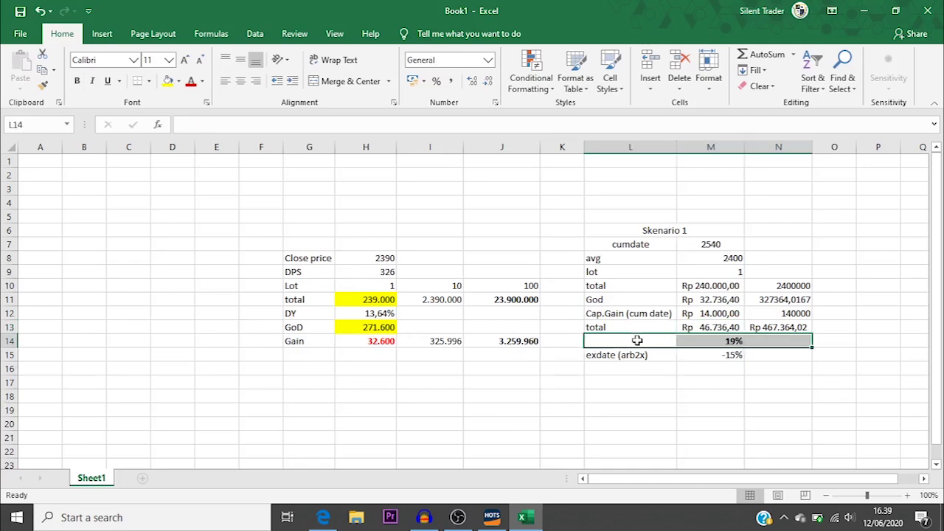
pyautogui.moveTo(636, 339); pyautogui.dragTo(701, 344)
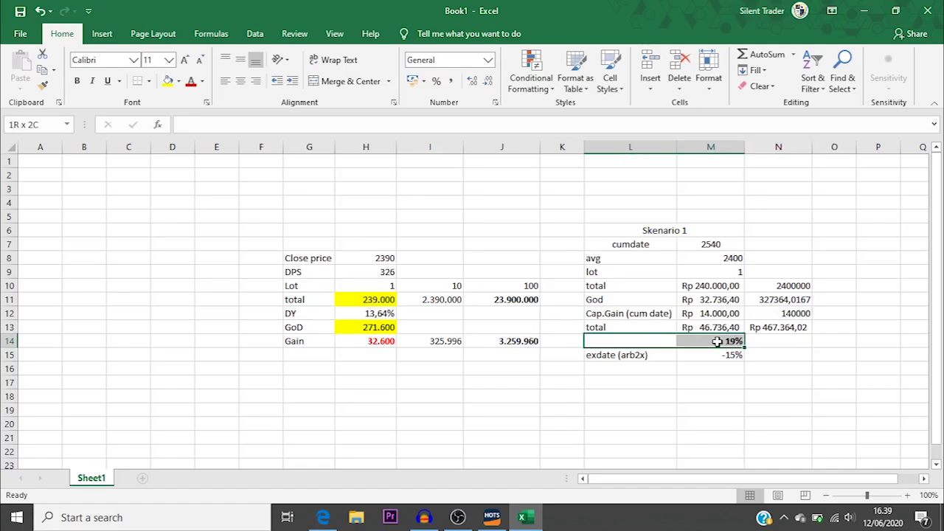
pyautogui.click(649, 61)
pyautogui.click(624, 340)
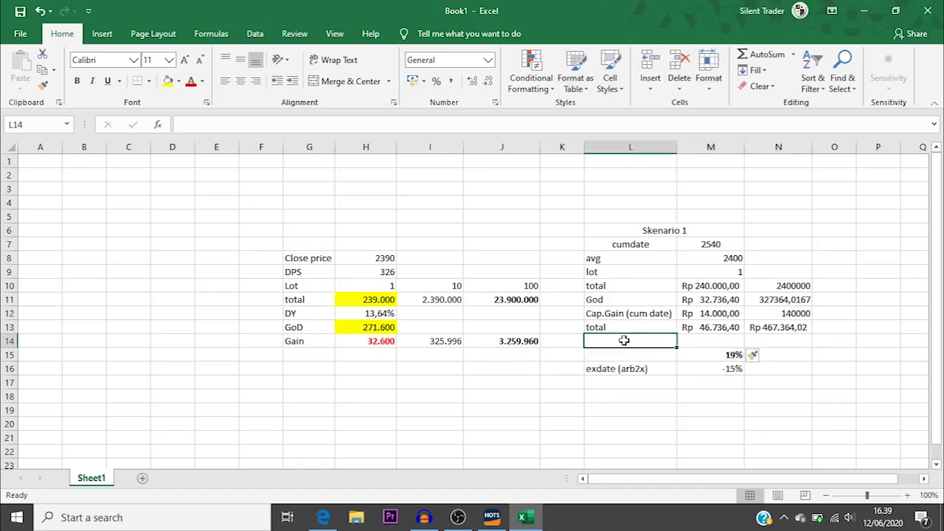
pyautogui.write('total')
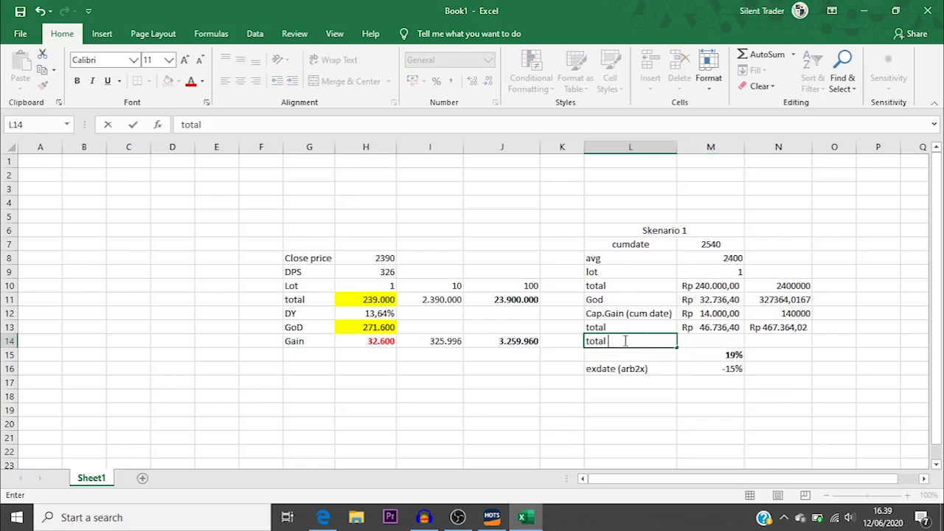
pyautogui.write(' value')
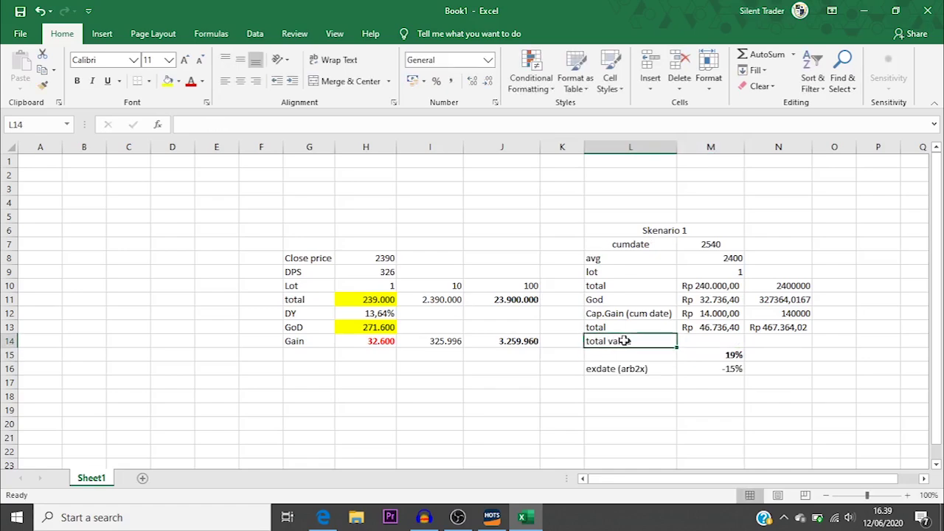
# Calculate the total value in M14 with =SUM(M13;M10) and check it against the original total in M10.
pyautogui.press('Tab')
pyautogui.write('=sum(')
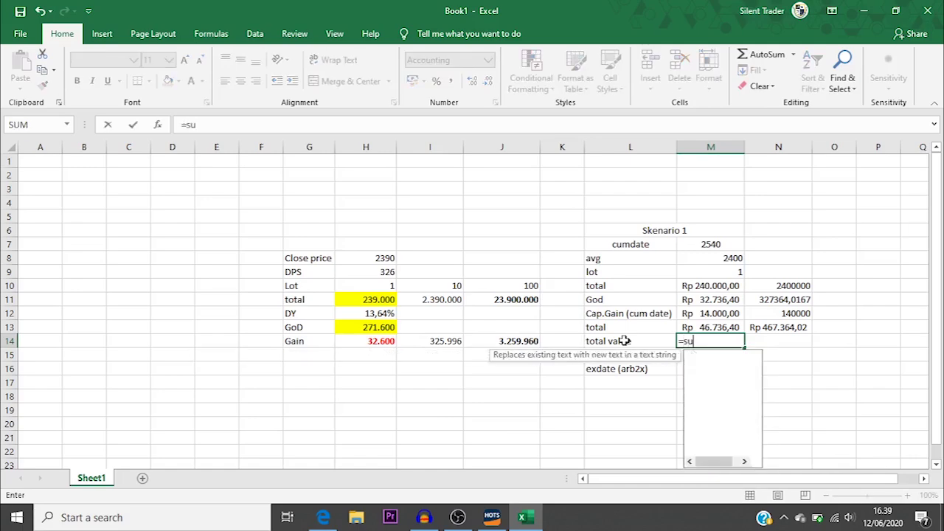
pyautogui.press('Up')
pyautogui.write(',')
pyautogui.press('Up')
pyautogui.press('Up')
pyautogui.press('Up')
pyautogui.press('Up')
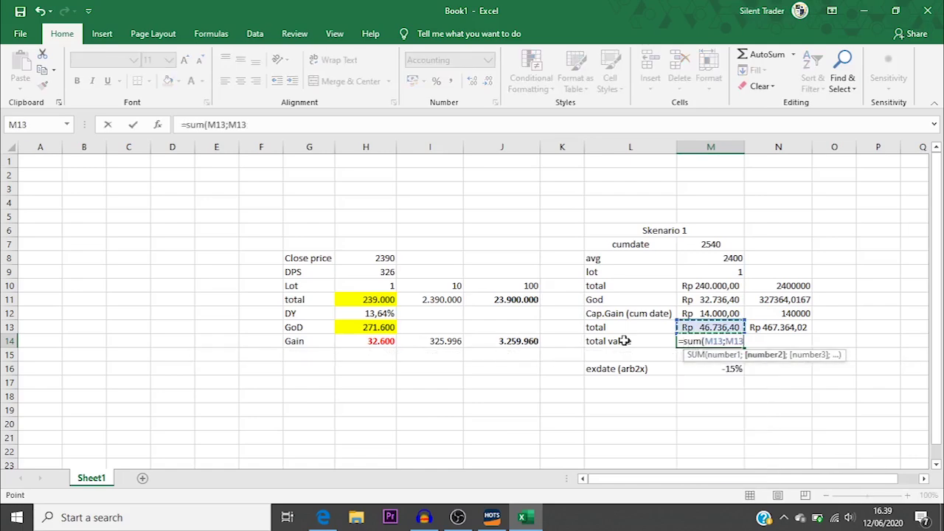
pyautogui.press('Return')
pyautogui.press('Down')
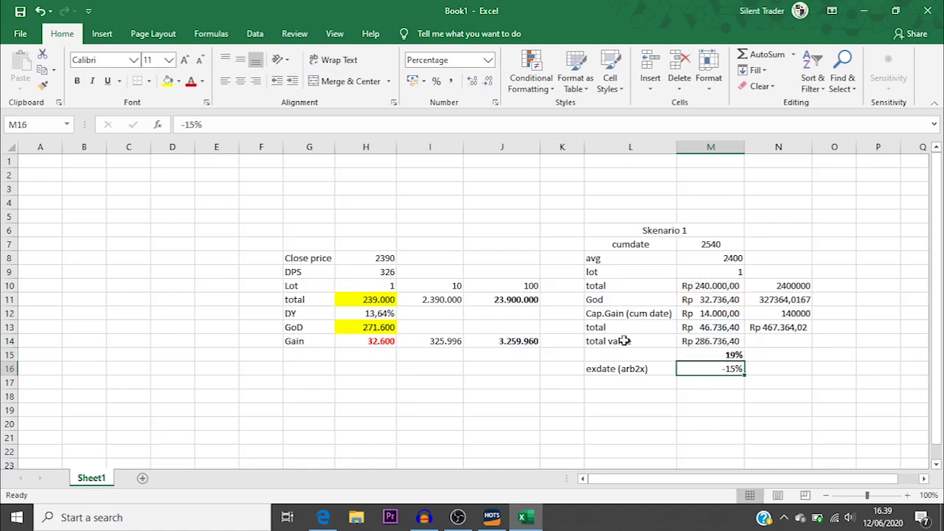
pyautogui.press('Up')
pyautogui.press('Up')
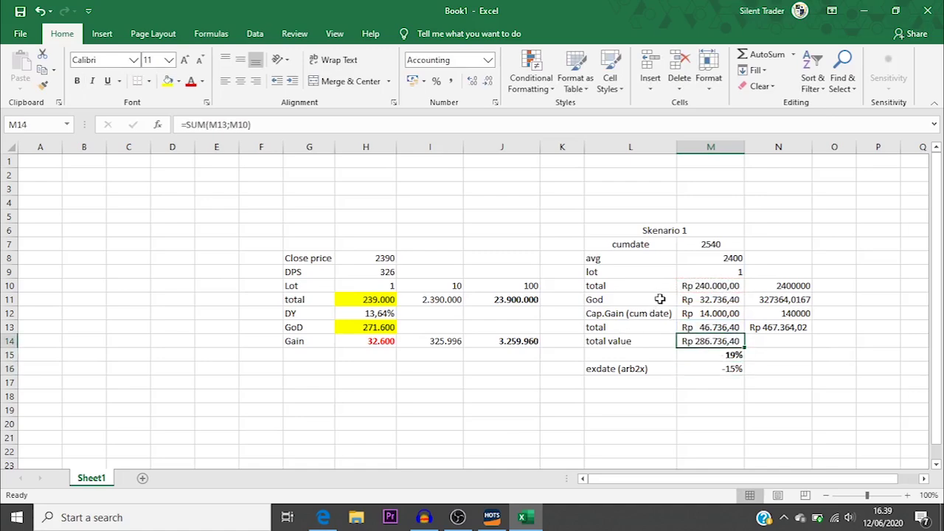
pyautogui.click(706, 283)
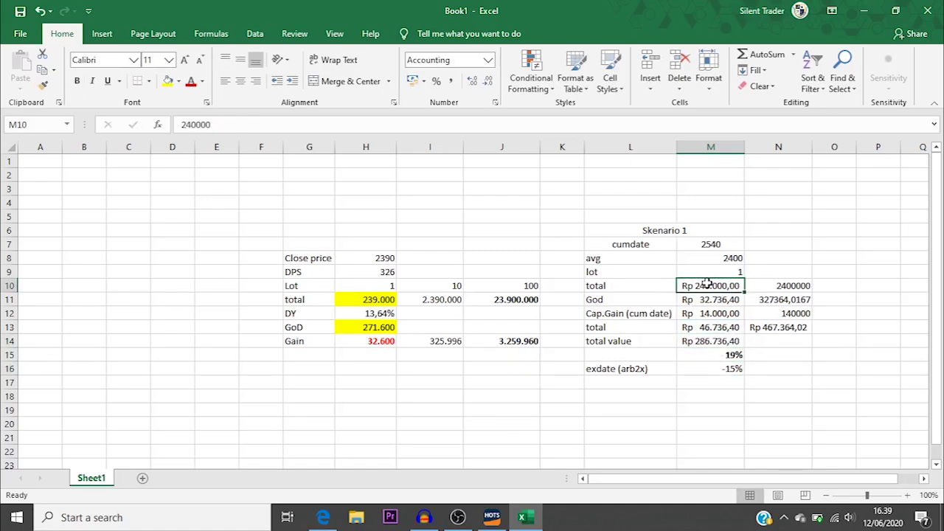
pyautogui.click(702, 337)
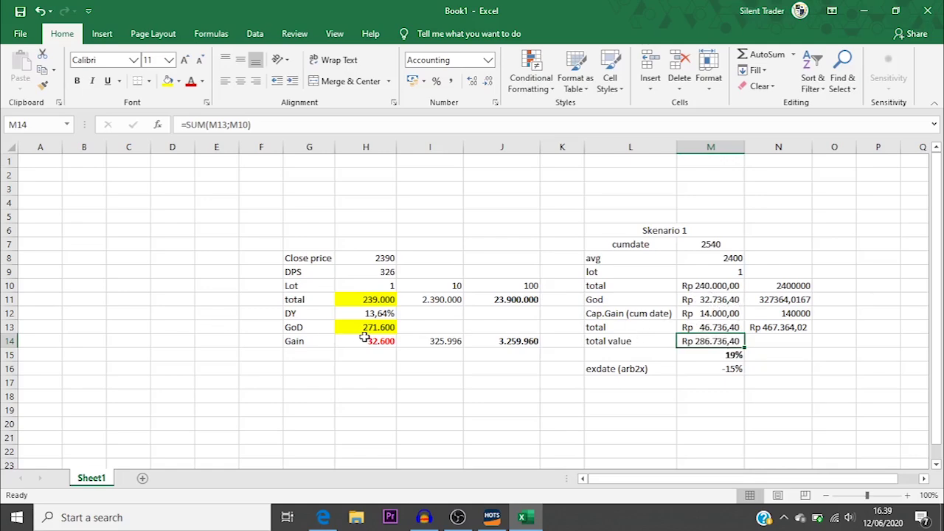
# Insert blank cells above the percentage row in columns L and M, and label the new row "total value (exclude dividen)".
pyautogui.moveTo(629, 355); pyautogui.dragTo(734, 354)
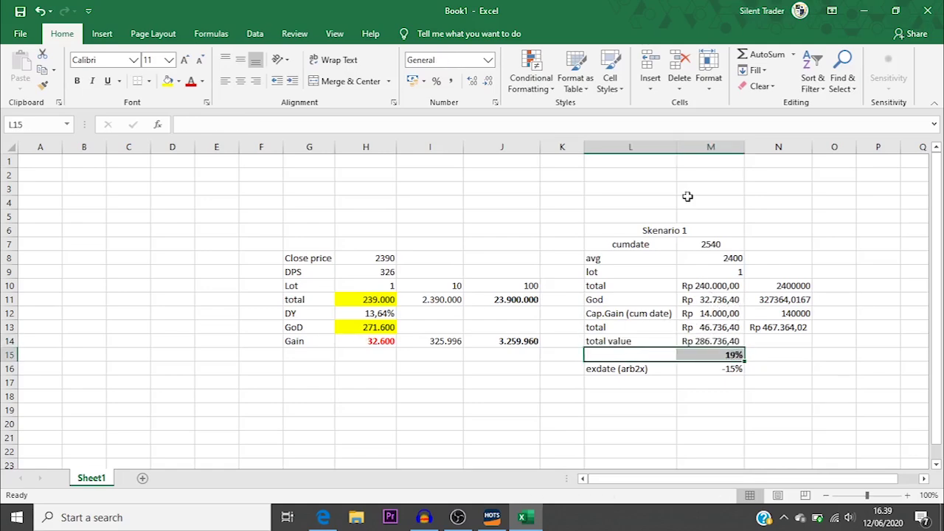
pyautogui.click(650, 70)
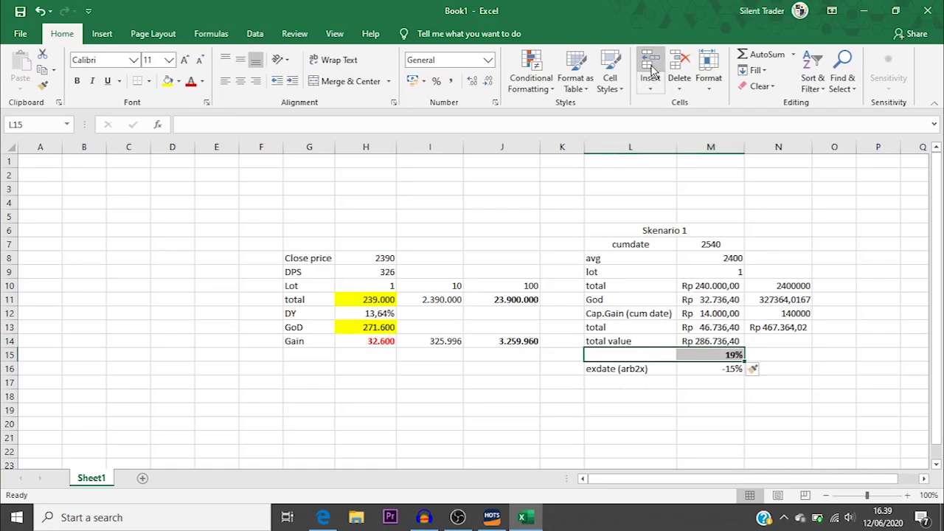
pyautogui.doubleClick(609, 354)
pyautogui.write('total ')
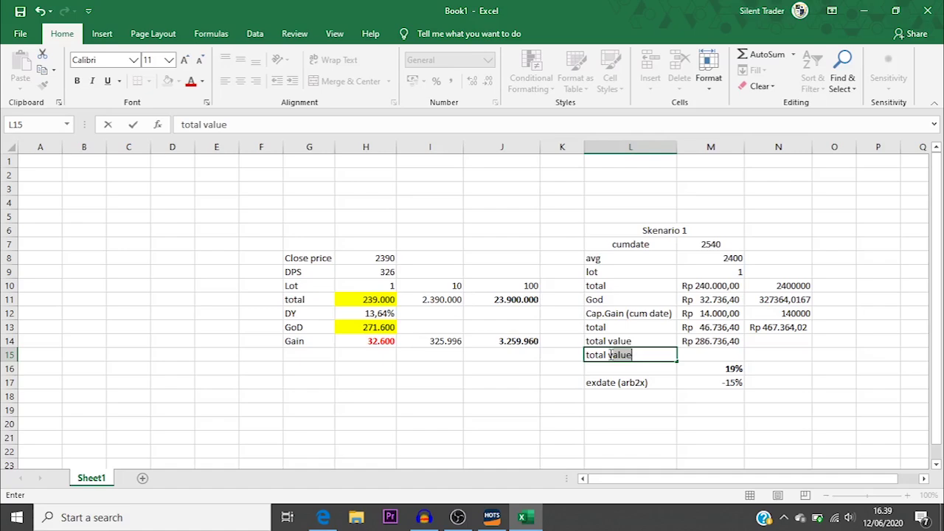
pyautogui.write('value (ex')
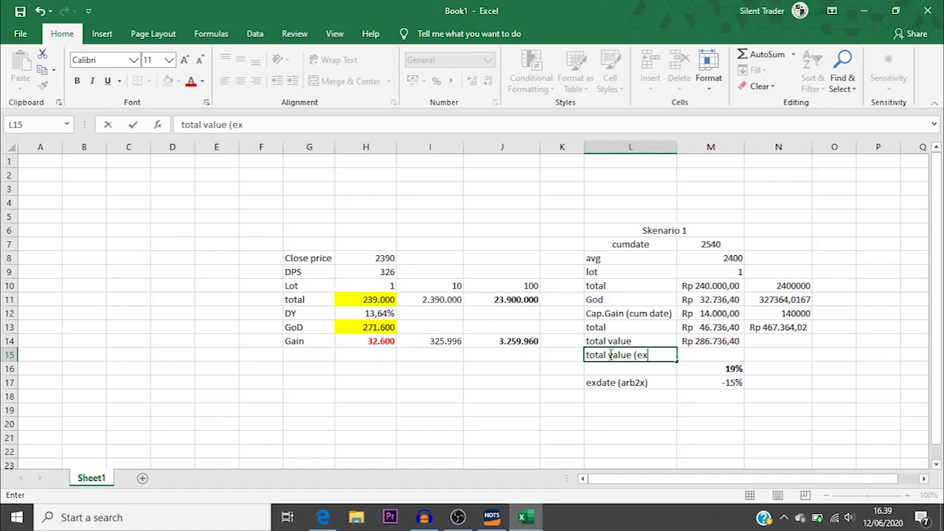
pyautogui.write('clude')
pyautogui.write(' vi')
pyautogui.press('BackSpace')
pyautogui.press('BackSpace')
pyautogui.write('dic')
pyautogui.write('ivi')
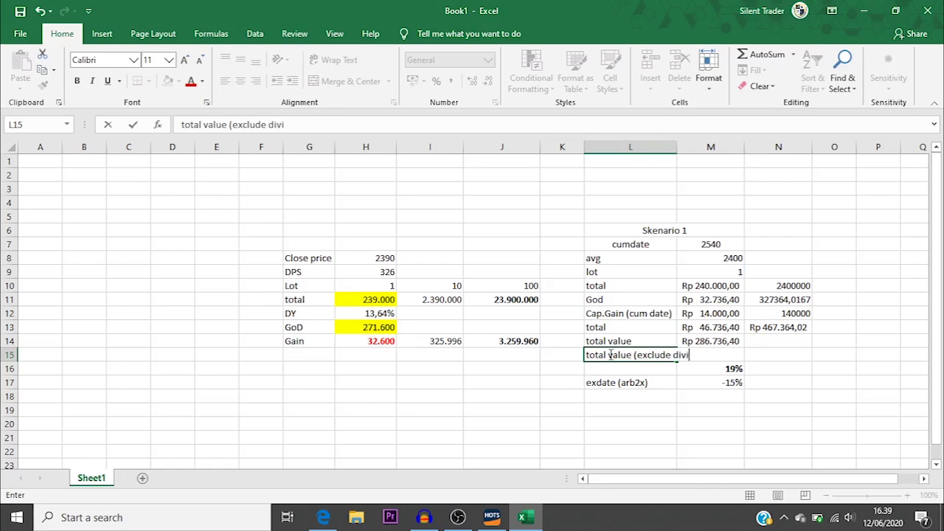
pyautogui.write('den')
pyautogui.hotkey('ctrl', 'Return')
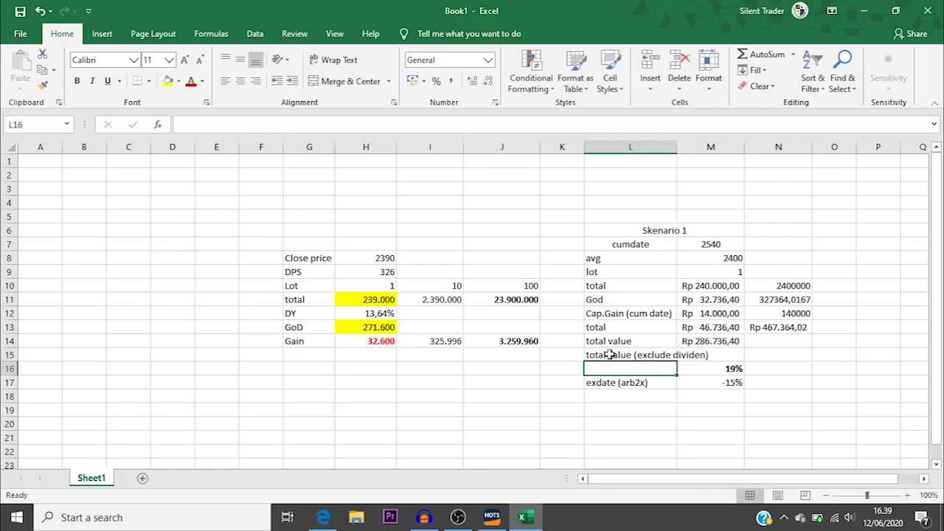
# Widen column L to fit its labels and calculate the total value excluding dividend in M15 with =SUM(M10;M12).
pyautogui.moveTo(676, 147); pyautogui.dragTo(714, 147)
pyautogui.click(749, 353)
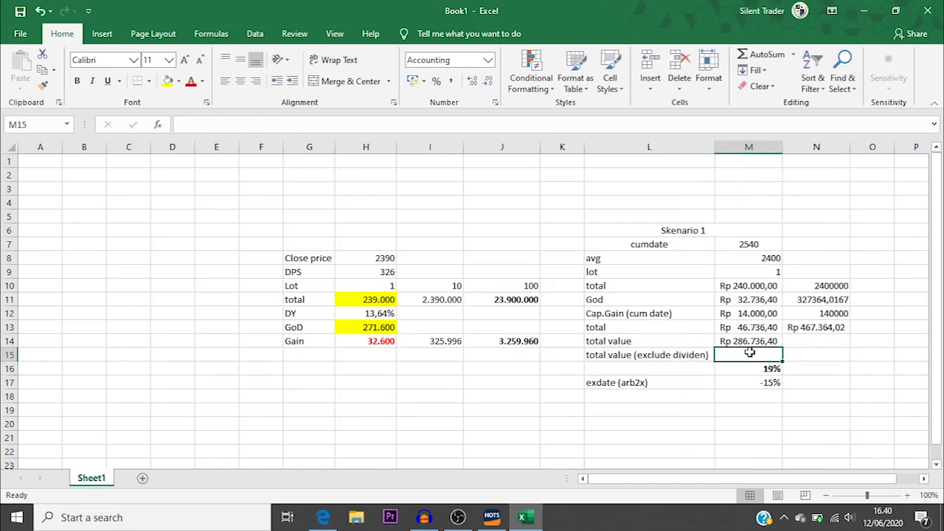
pyautogui.write('=')
pyautogui.press('Up')
pyautogui.press('Up')
pyautogui.press('Up')
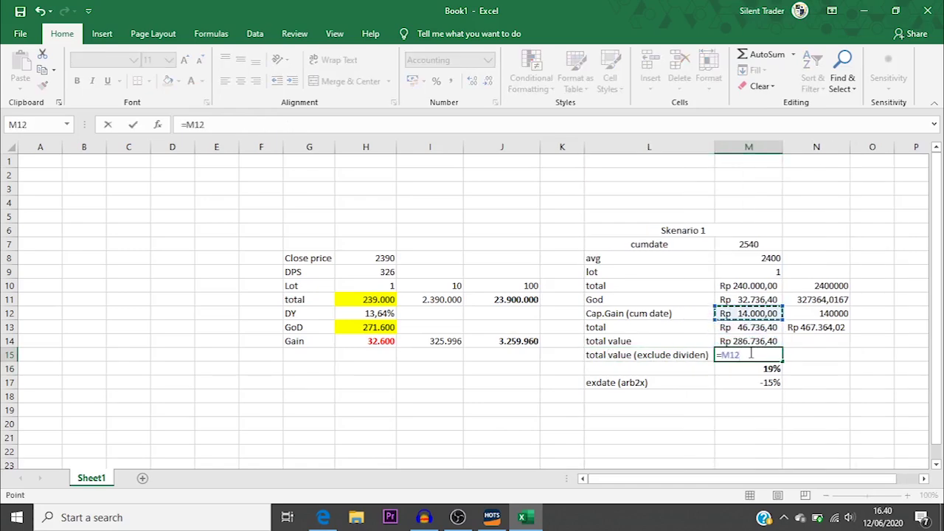
pyautogui.press('BackSpace')
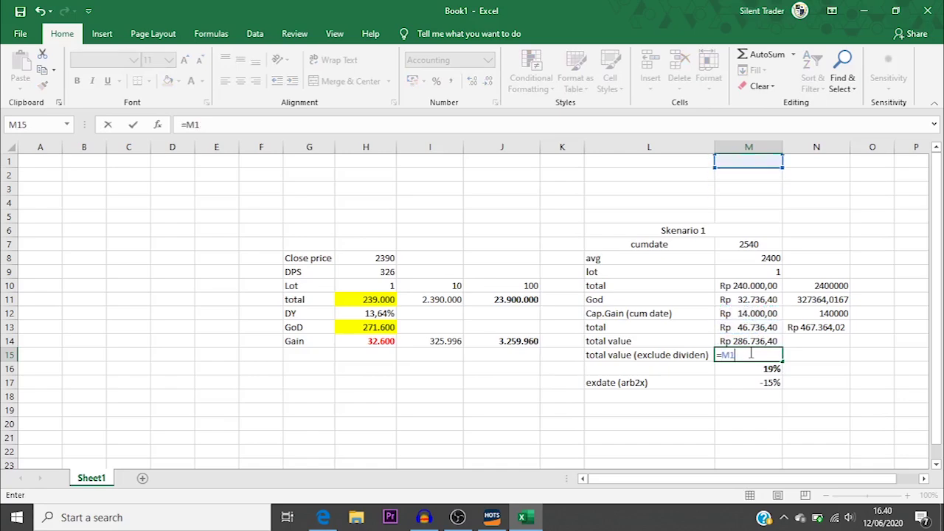
pyautogui.press('BackSpace')
pyautogui.press('BackSpace')
pyautogui.write('sum(')
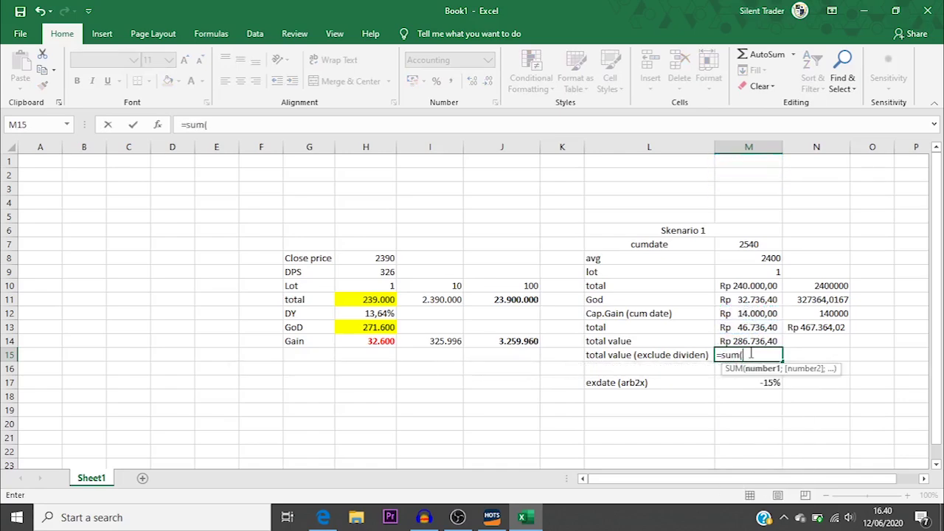
pyautogui.press('Up')
pyautogui.press('Up')
pyautogui.press('Up')
pyautogui.press('Up')
pyautogui.press('Up')
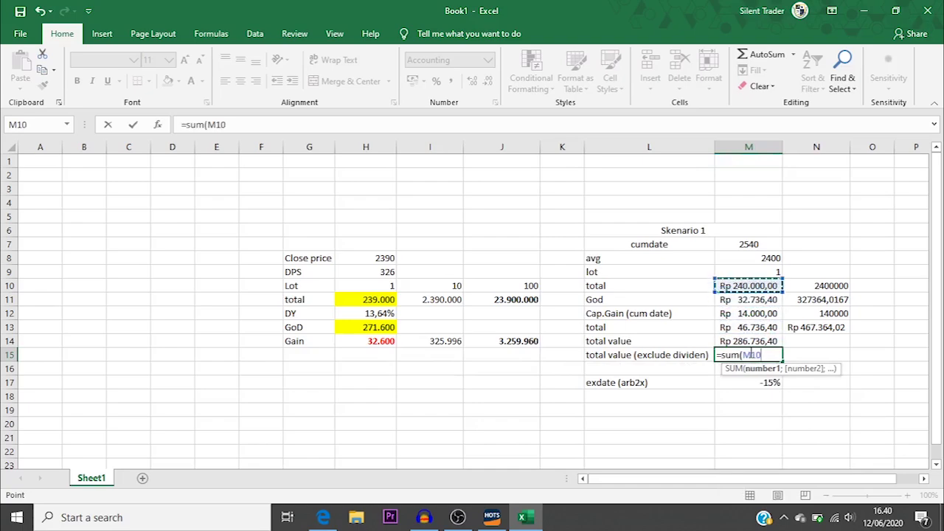
pyautogui.write(';')
pyautogui.press('Up')
pyautogui.press('Up')
pyautogui.press('Up')
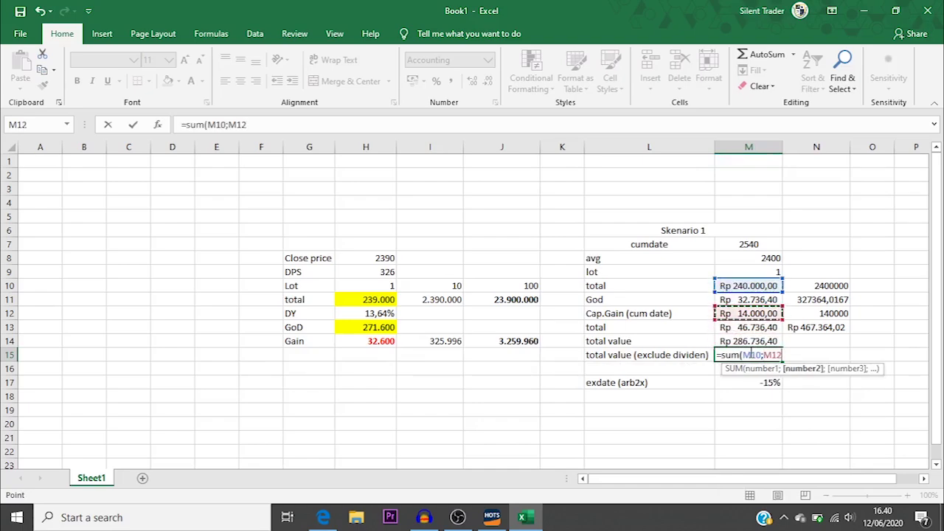
pyautogui.write(')')
pyautogui.hotkey('ctrl', 'Return')
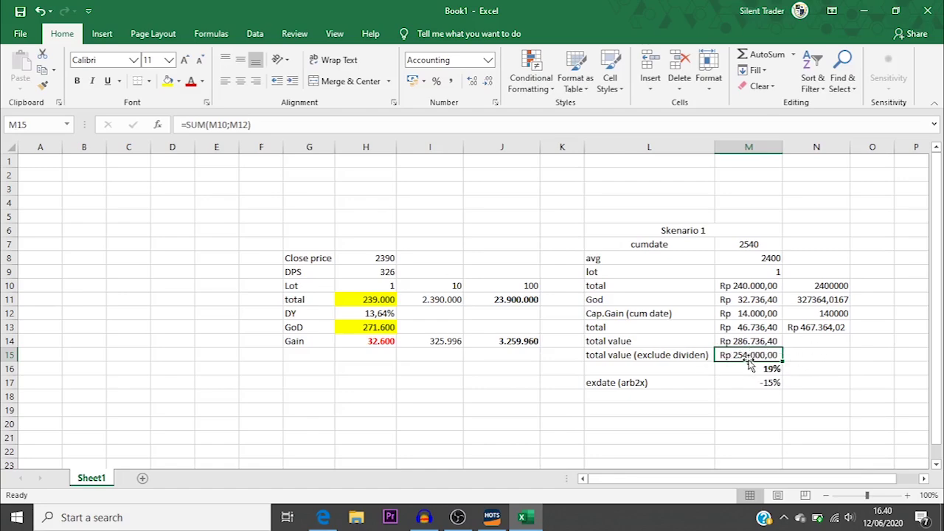
# Insert three rows of blank cells above the percentage row in columns L and M, and label L16 "after exdate".
pyautogui.click(10, 369)
pyautogui.moveTo(594, 371); pyautogui.dragTo(740, 376)
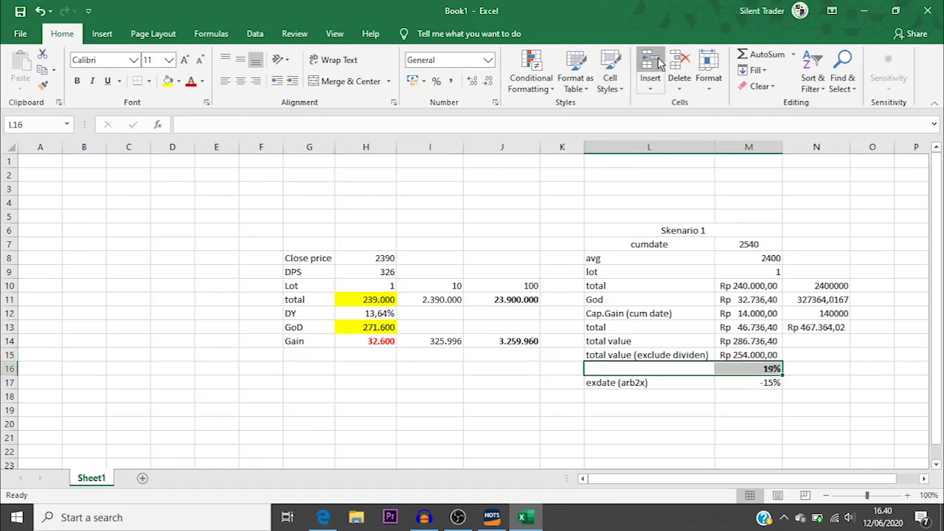
pyautogui.click(653, 63)
pyautogui.click(660, 63)
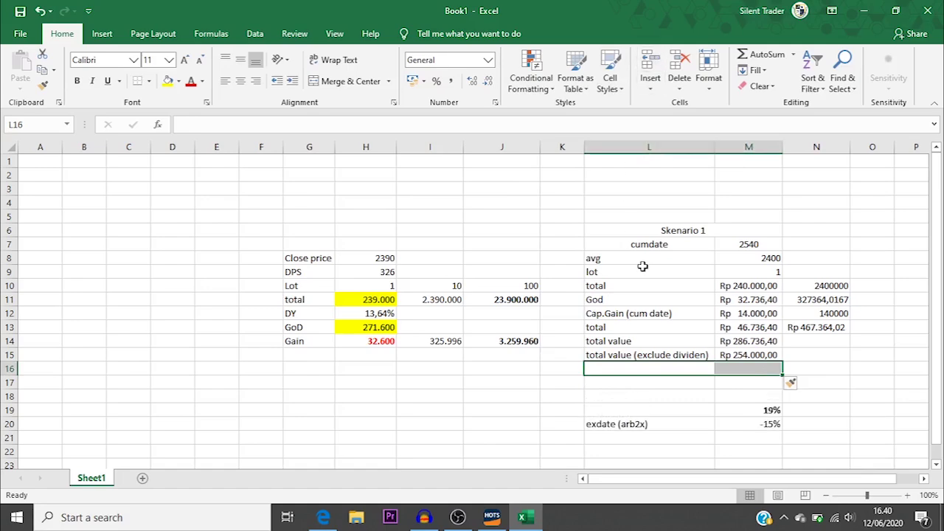
pyautogui.click(606, 367)
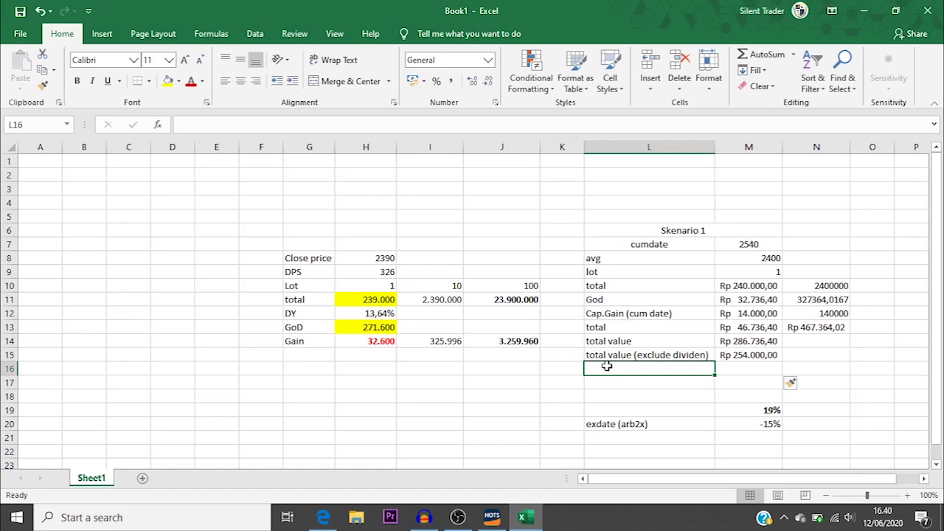
pyautogui.write('after')
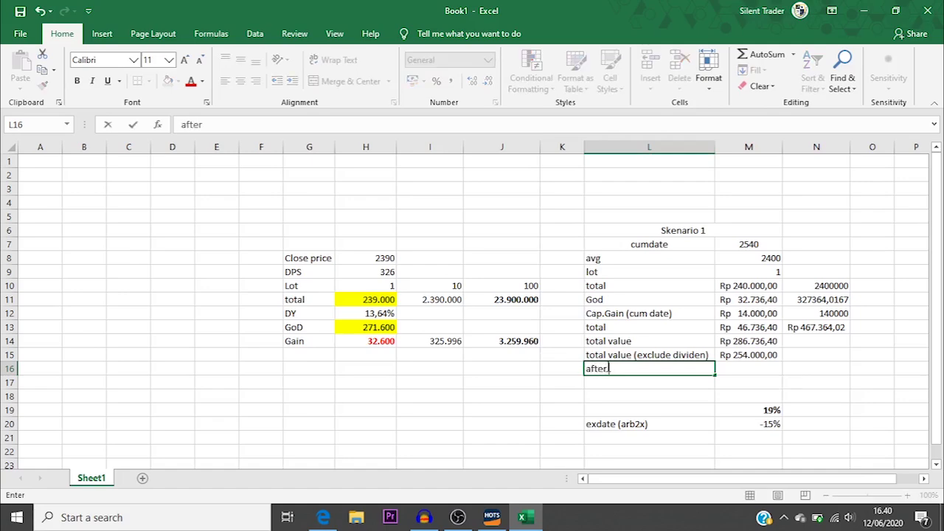
pyautogui.write(' exdate')
pyautogui.press('Tab')
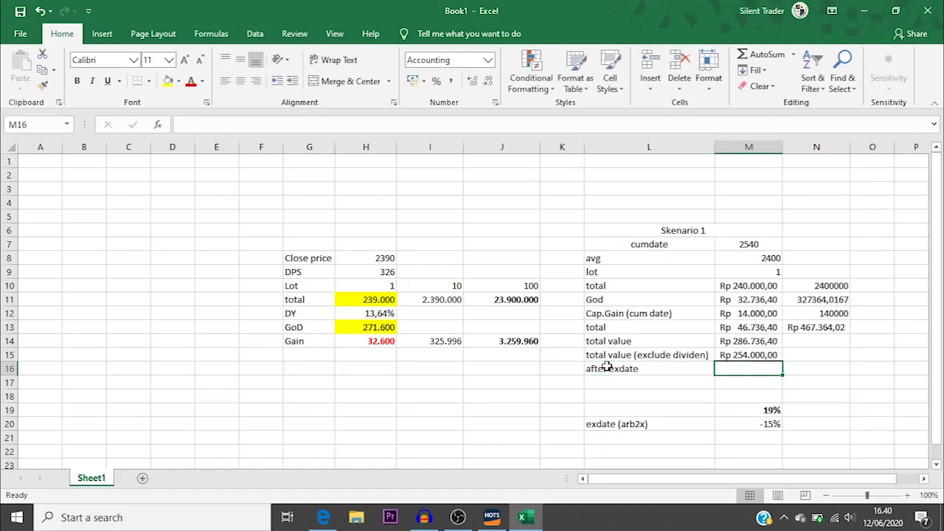
pyautogui.click(606, 367)
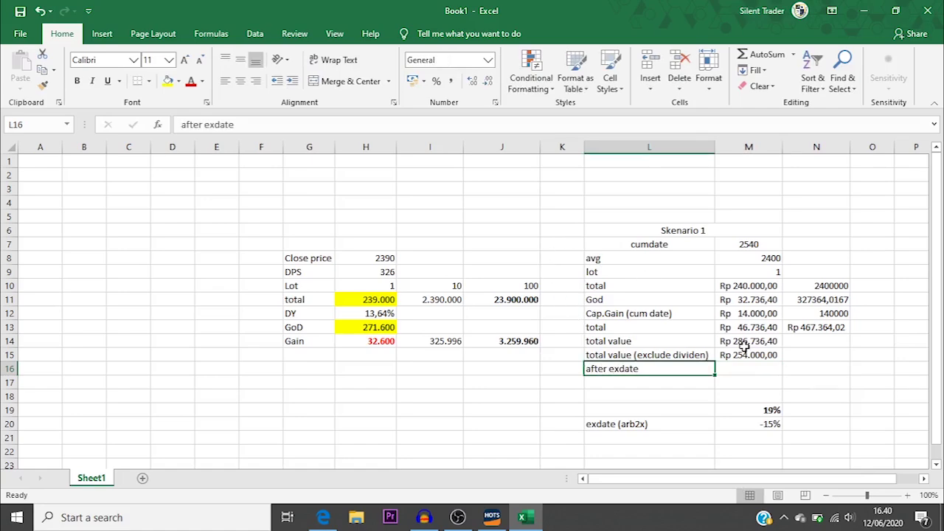
# Try calculating the after exdate value in M16 with =M15-15%.
pyautogui.click(750, 372)
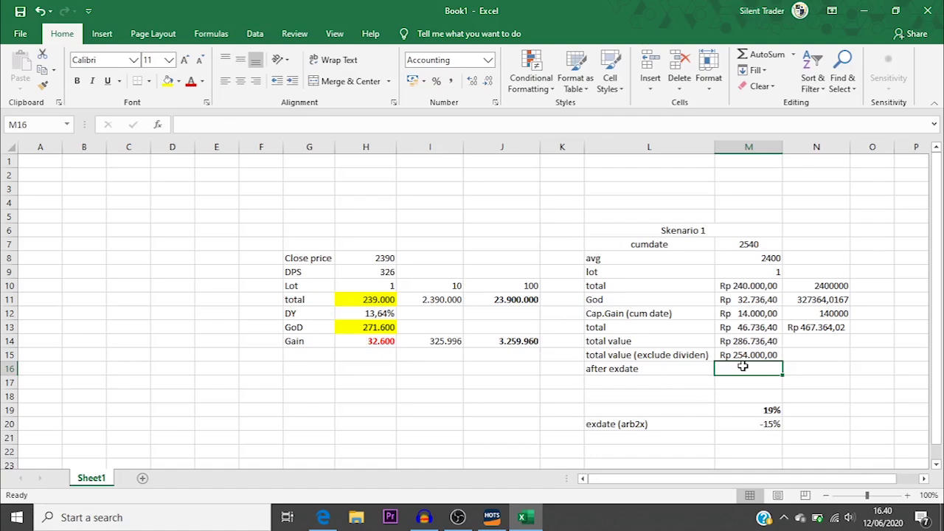
pyautogui.write('=')
pyautogui.press('Up')
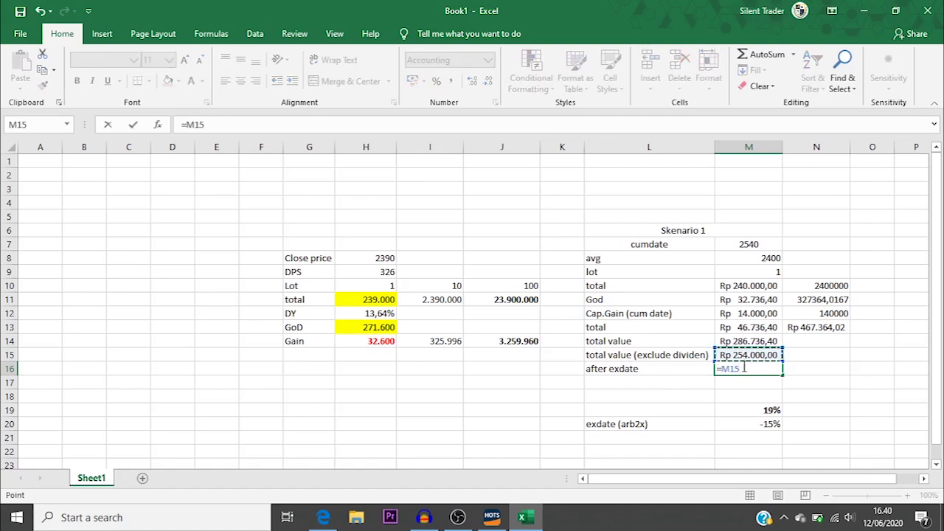
pyautogui.write('-15%')
pyautogui.press('Return')
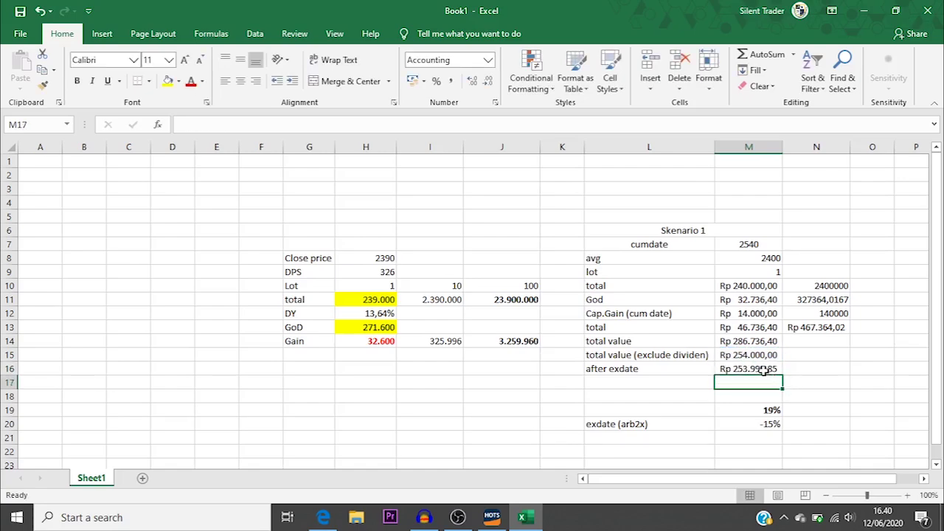
# Replace the after exdate formula in M16 with =M15*85%.
pyautogui.click(764, 370)
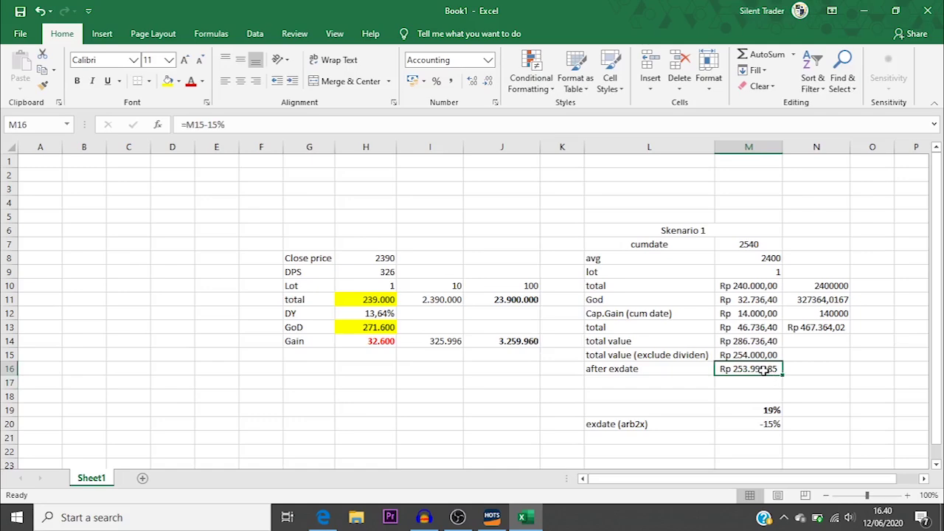
pyautogui.write('=')
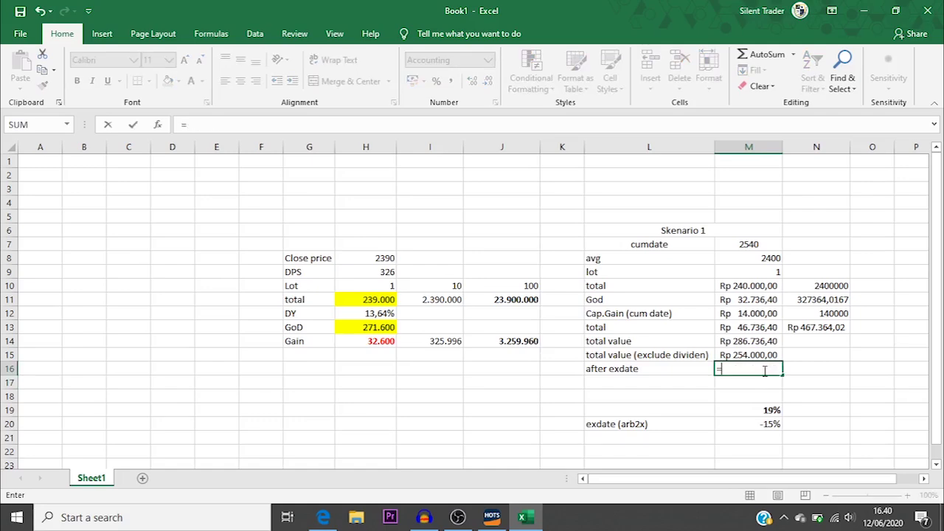
pyautogui.write('*')
pyautogui.press('Up')
pyautogui.write('*')
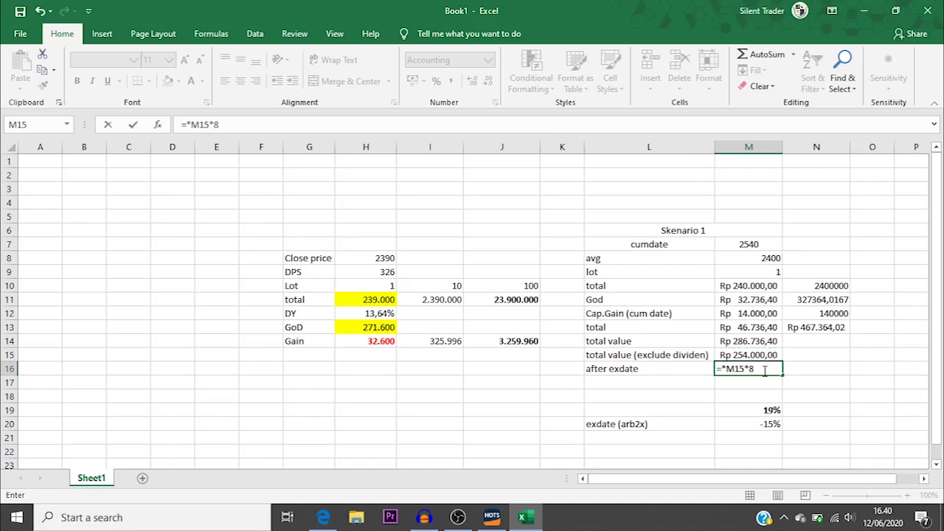
pyautogui.write('85%')
pyautogui.press('Return')
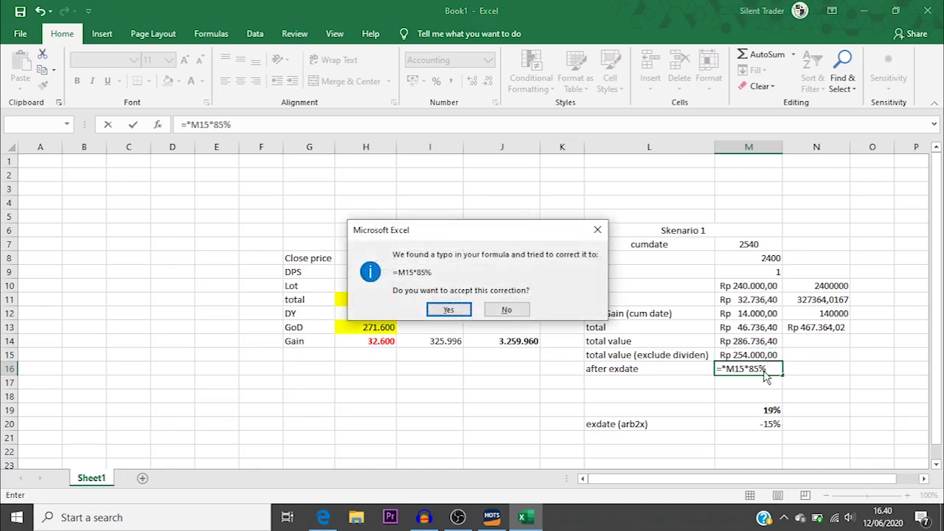
pyautogui.press('Return')
pyautogui.click(730, 366)
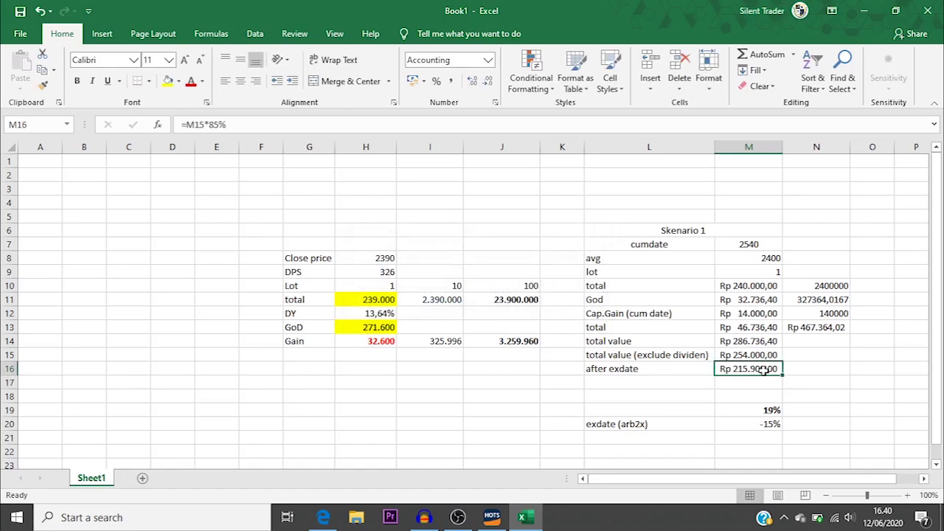
# Extend the label in L16 to read "total value Ex Div after exdate".
pyautogui.doubleClick(612, 371)
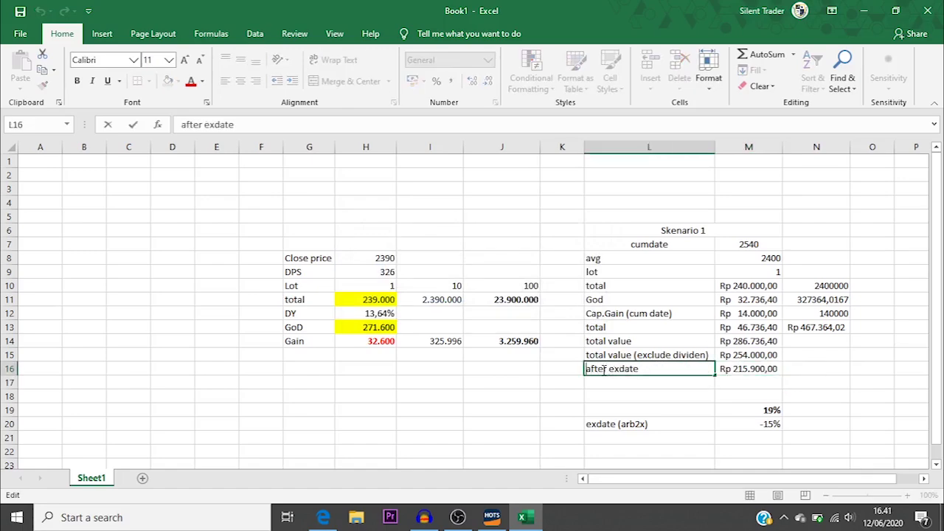
pyautogui.write('total value ')
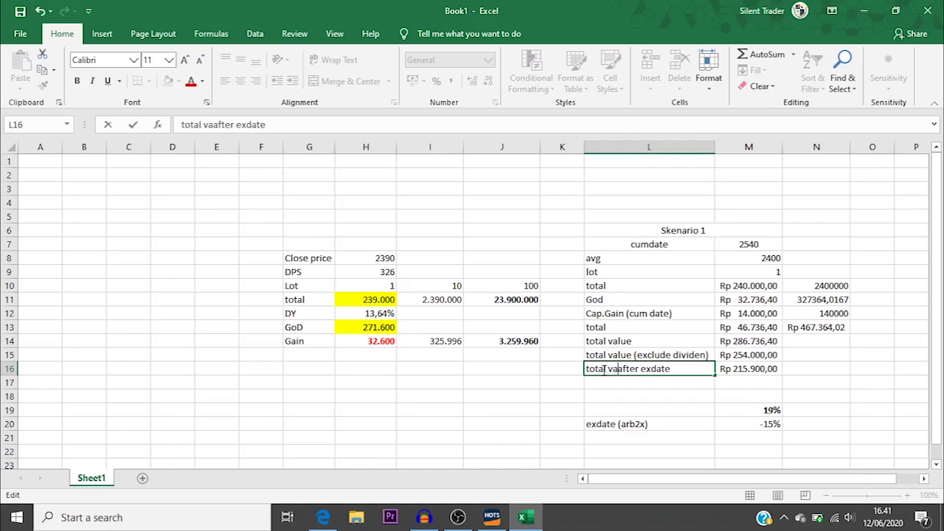
pyautogui.write('Ex Div')
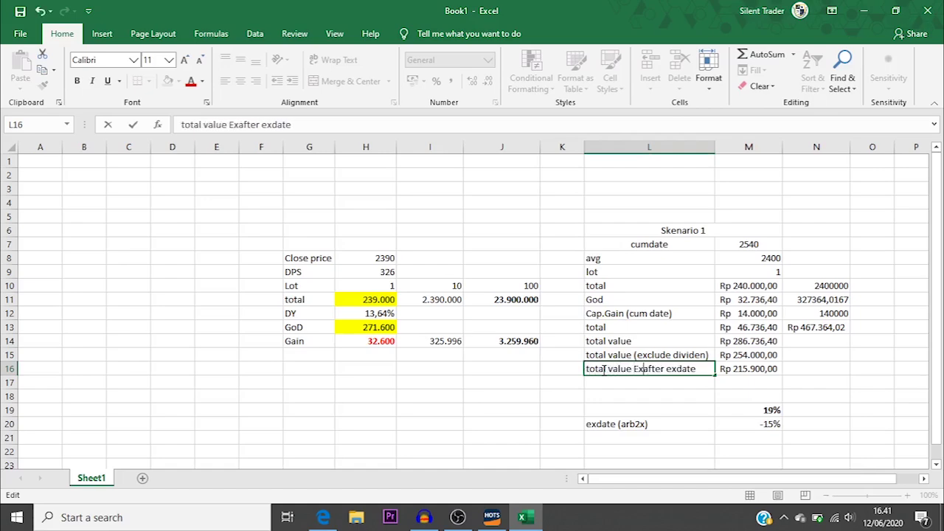
pyautogui.press('Return')
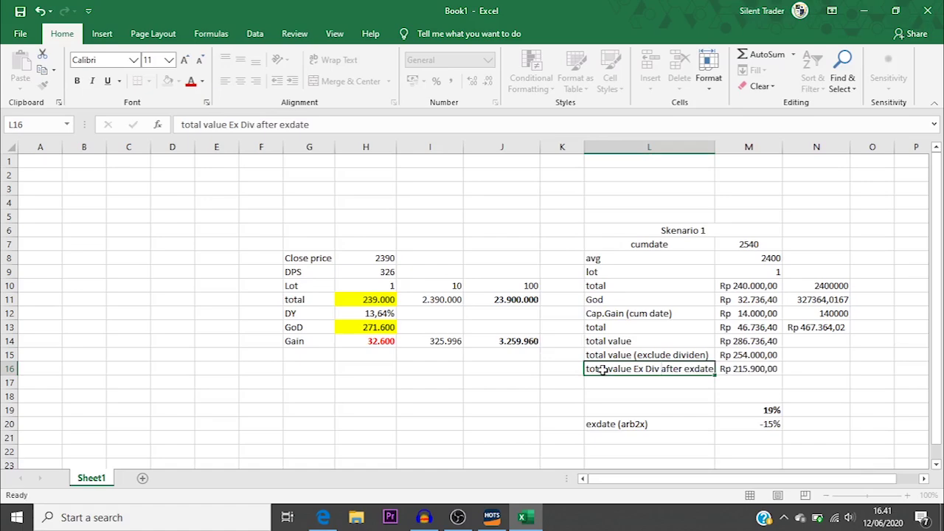
# Italicize the after exdate value in M16 and increase its font size to 14.
pyautogui.click(740, 368)
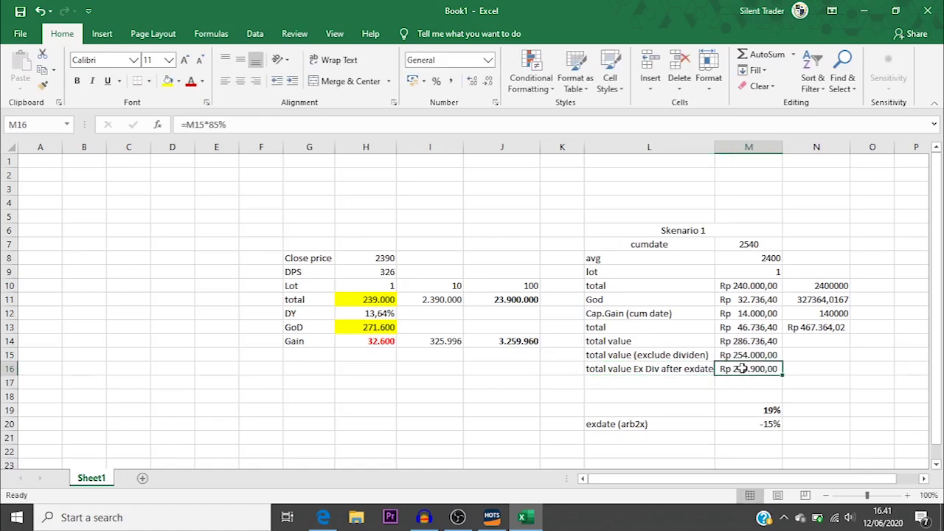
pyautogui.click(92, 81)
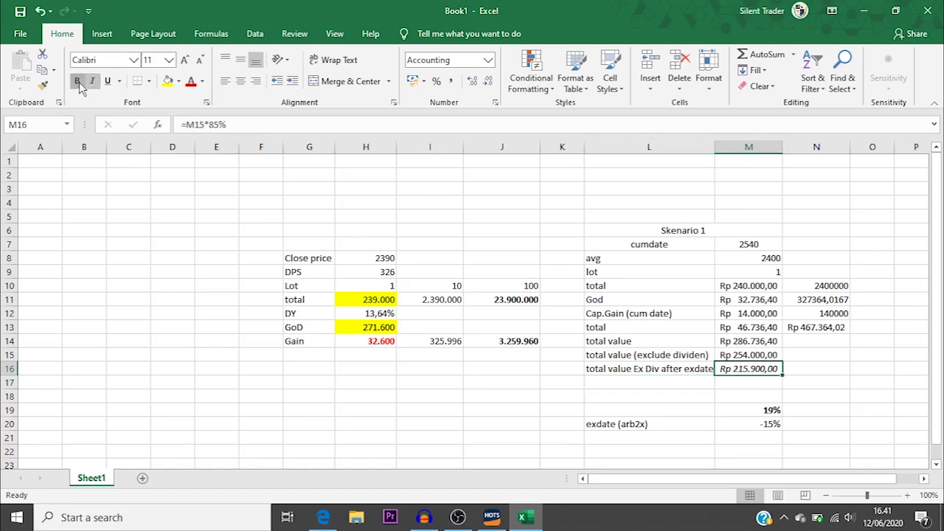
pyautogui.click(77, 81)
pyautogui.click(76, 81)
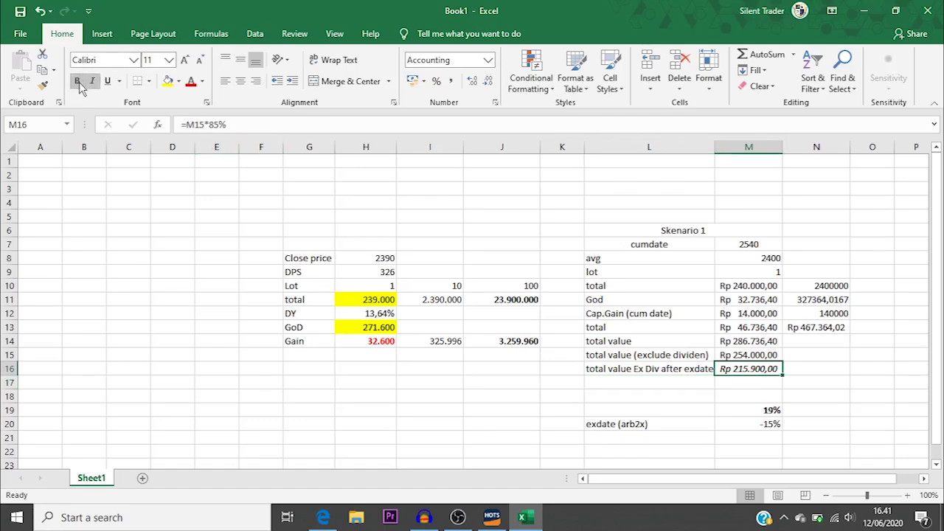
pyautogui.click(184, 60)
pyautogui.click(184, 60)
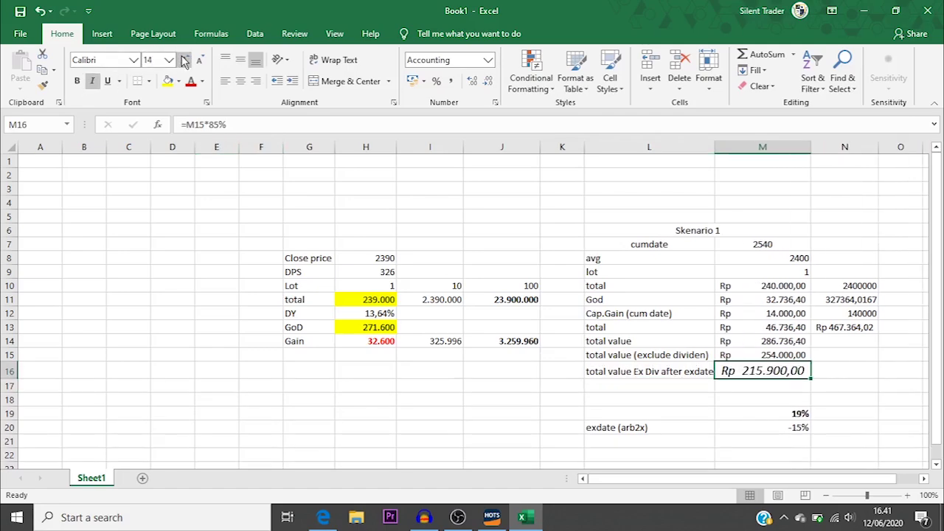
# Remove the italics from the after exdate value in M16 and make it bold.
pyautogui.click(94, 81)
pyautogui.click(77, 82)
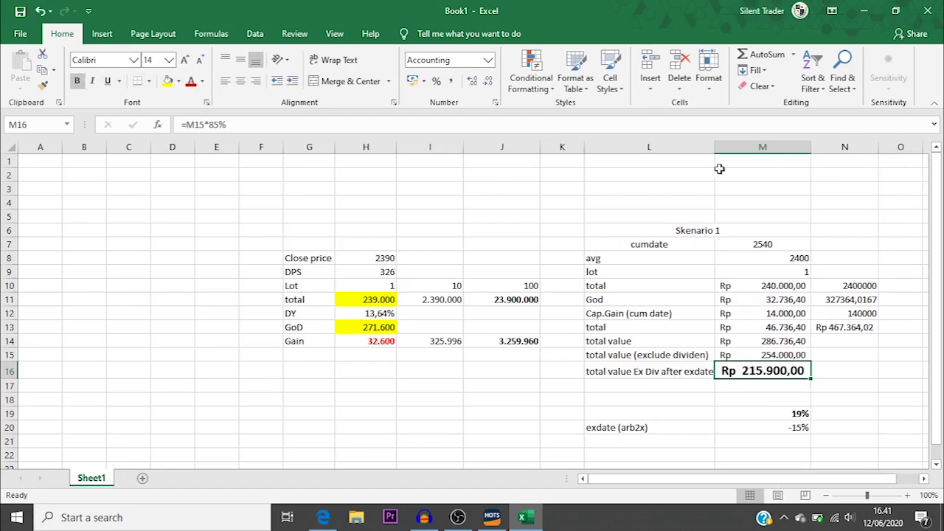
pyautogui.click(765, 245)
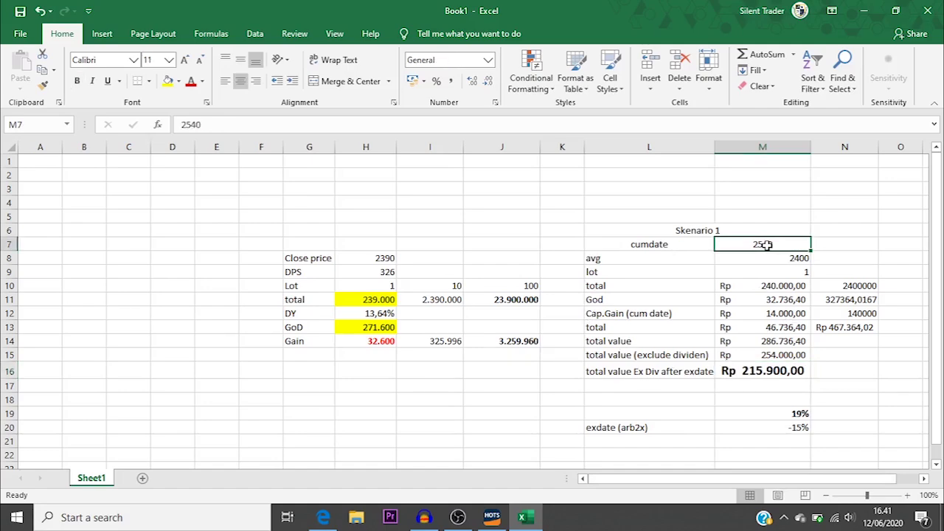
pyautogui.click(759, 369)
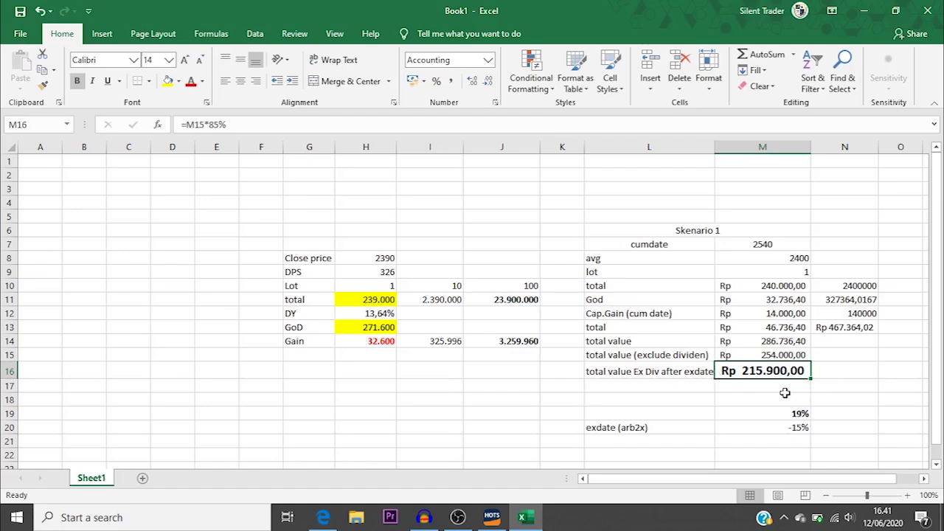
# Add the God amount to the after exdate value in M17 with the formula =M16+M11.
pyautogui.press('Down')
pyautogui.press('Left')
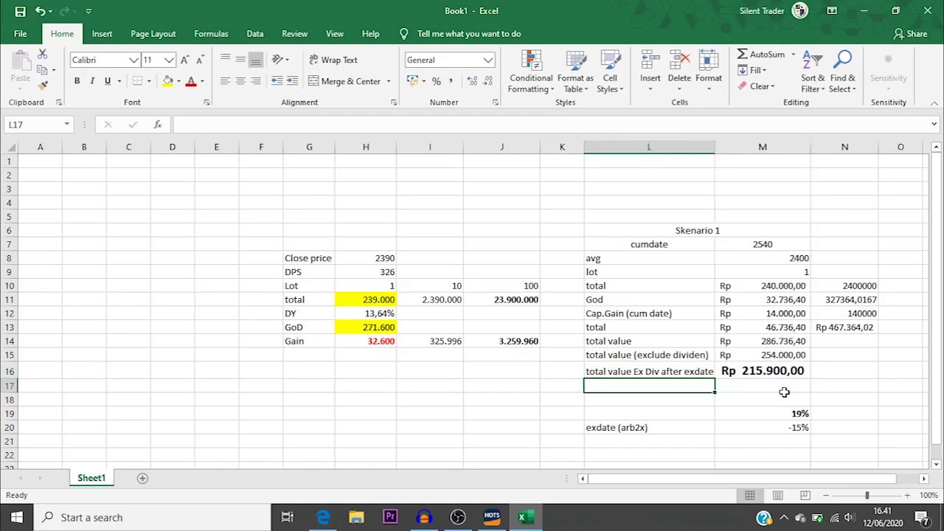
pyautogui.click(783, 392)
pyautogui.write('=')
pyautogui.press('Up')
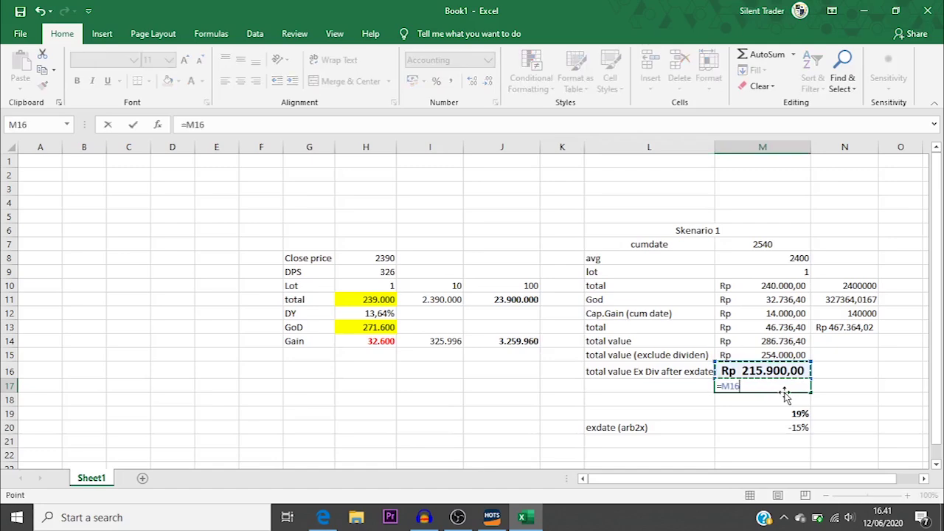
pyautogui.write('+')
pyautogui.press('Up')
pyautogui.press('Up')
pyautogui.press('Up')
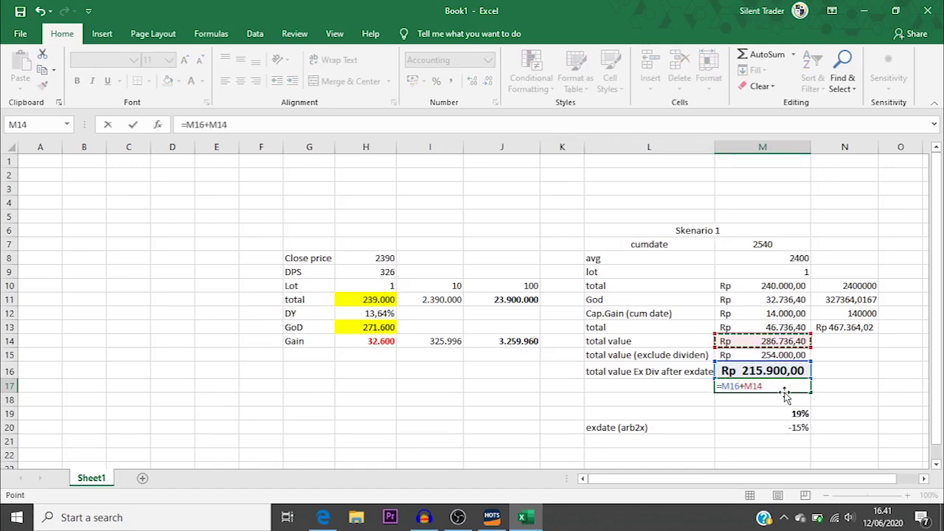
pyautogui.press('Up')
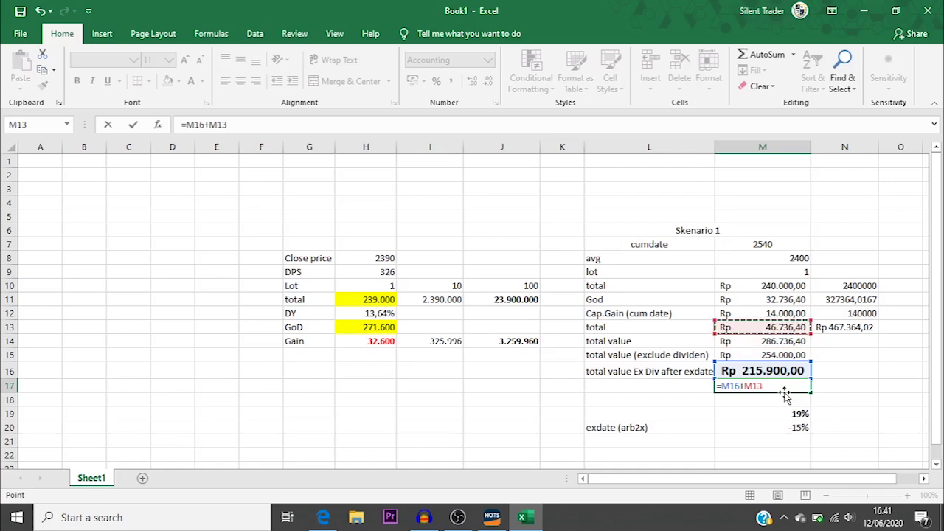
pyautogui.press('Up')
pyautogui.press('Up')
pyautogui.press('Return')
pyautogui.click(784, 391)
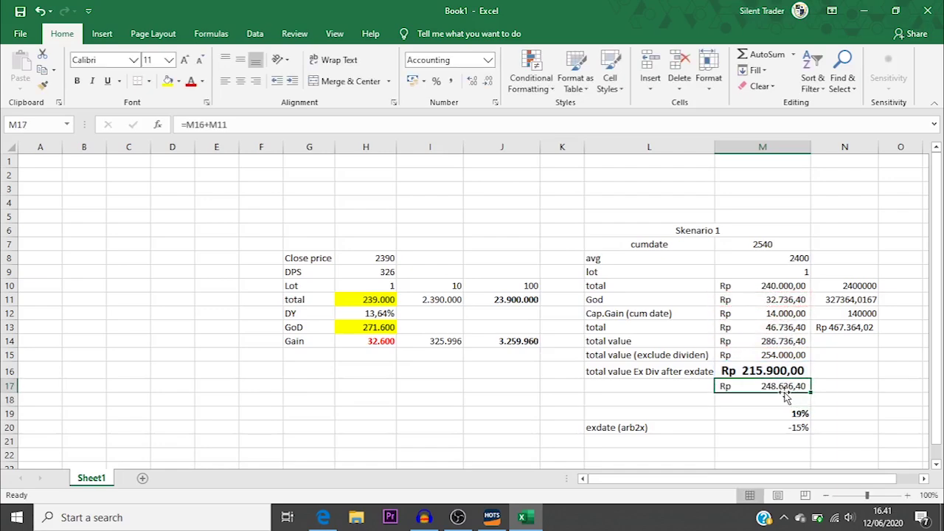
# Label the new row in L17 as "total net value".
pyautogui.press('Left')
pyautogui.write('=')
pyautogui.press('Right')
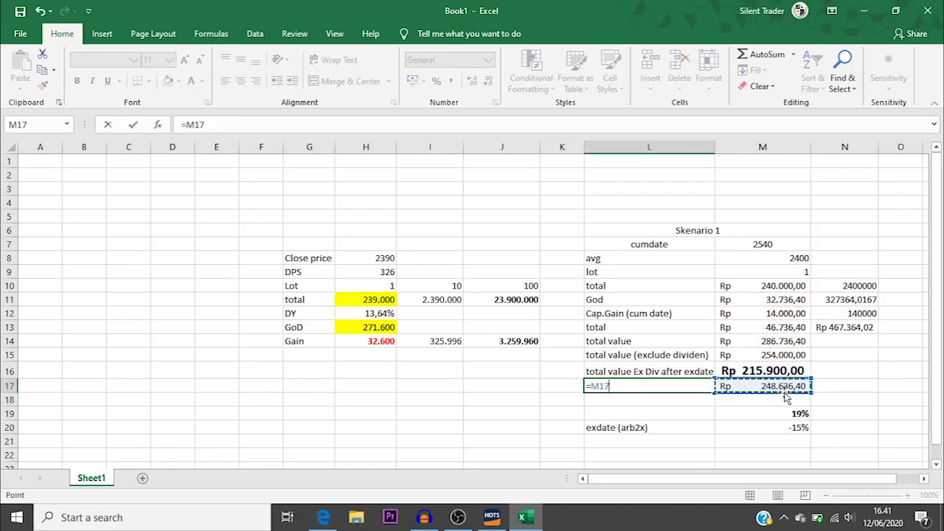
pyautogui.press('BackSpace')
pyautogui.press('BackSpace')
pyautogui.press('BackSpace')
pyautogui.write('div')
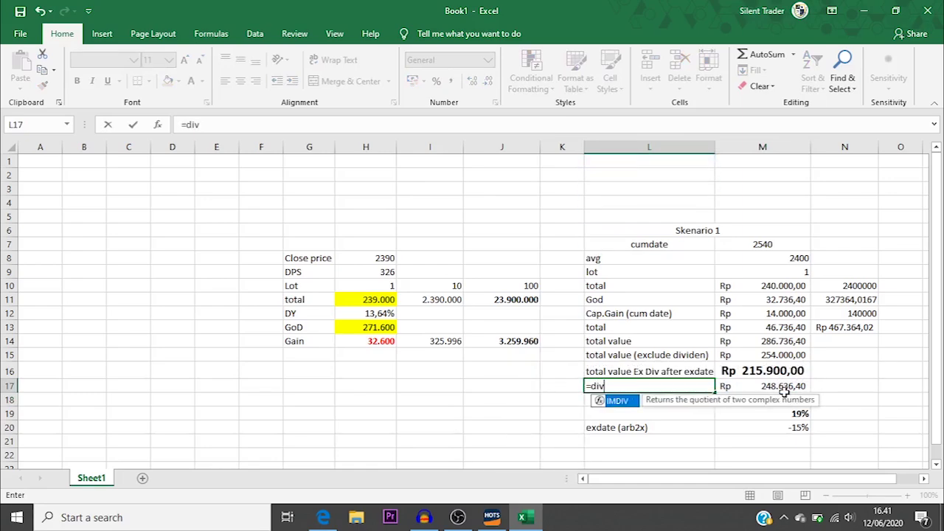
pyautogui.press('BackSpace')
pyautogui.press('BackSpace')
pyautogui.press('BackSpace')
pyautogui.press('BackSpace')
pyautogui.write('total ')
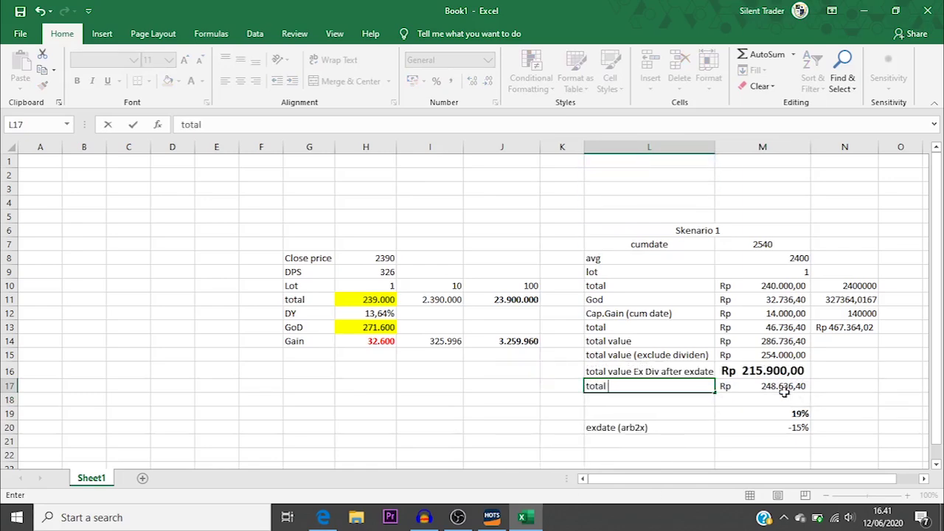
pyautogui.write('n')
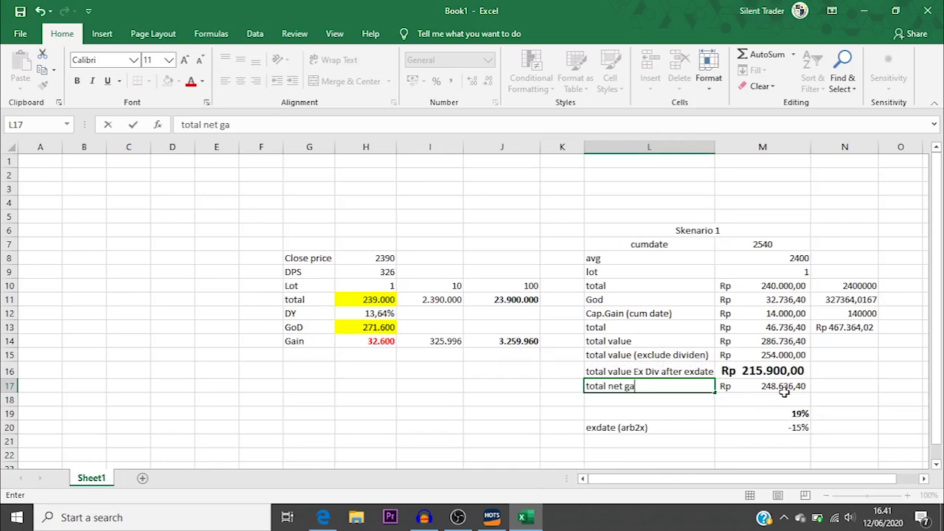
pyautogui.write('et value')
pyautogui.press('Return')
# Calculate the net return in M18 with =(M17-M10)/M10 and format it as a percentage.
pyautogui.click(785, 390)
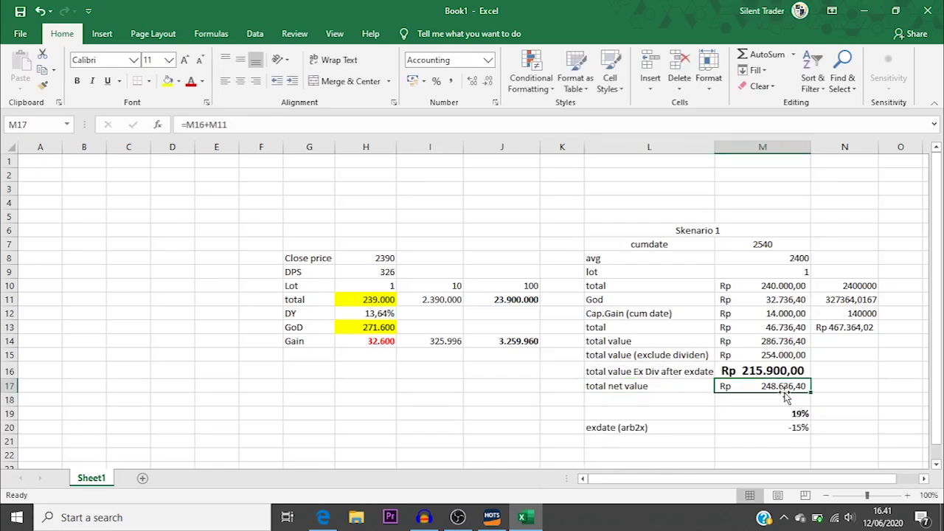
pyautogui.press('Down')
pyautogui.write('=')
pyautogui.press('Up')
pyautogui.press('Up')
pyautogui.press('Up')
pyautogui.press('Up')
pyautogui.press('Up')
pyautogui.press('Up')
pyautogui.press('Up')
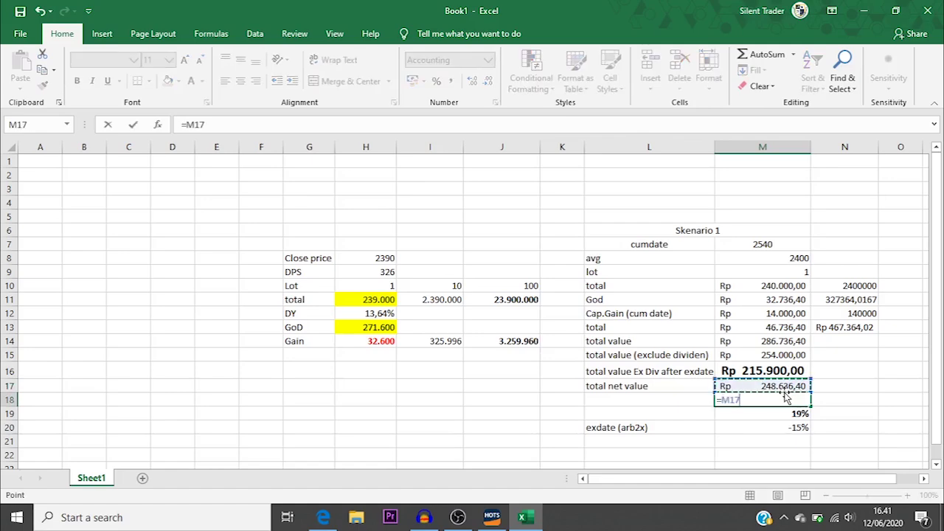
pyautogui.press('Down')
pyautogui.press('Down')
pyautogui.press('Down')
pyautogui.press('Down')
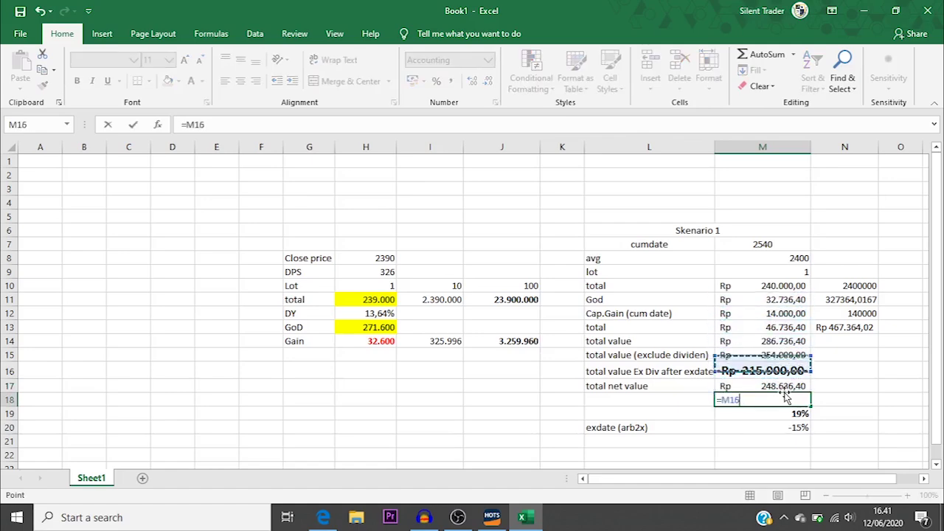
pyautogui.press('Up')
pyautogui.press('Up')
pyautogui.press('Up')
pyautogui.press('Up')
pyautogui.press('Up')
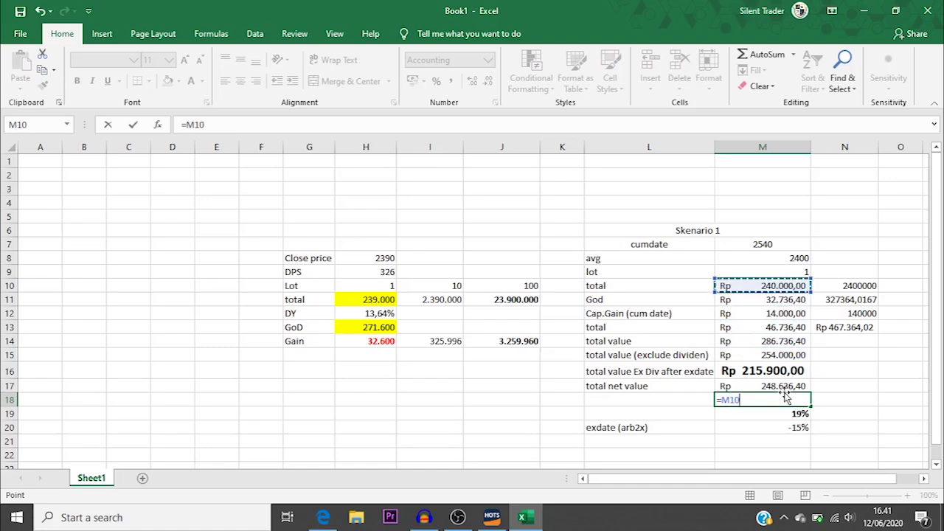
pyautogui.press('Down')
pyautogui.press('BackSpace')
pyautogui.press('BackSpace')
pyautogui.press('BackSpace')
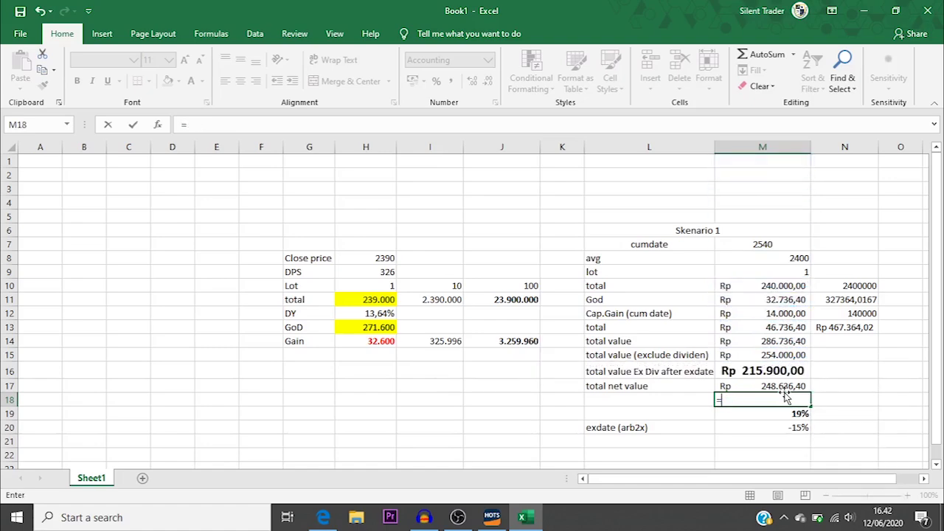
pyautogui.write('(')
pyautogui.press('Up')
pyautogui.write('-')
pyautogui.press('Up')
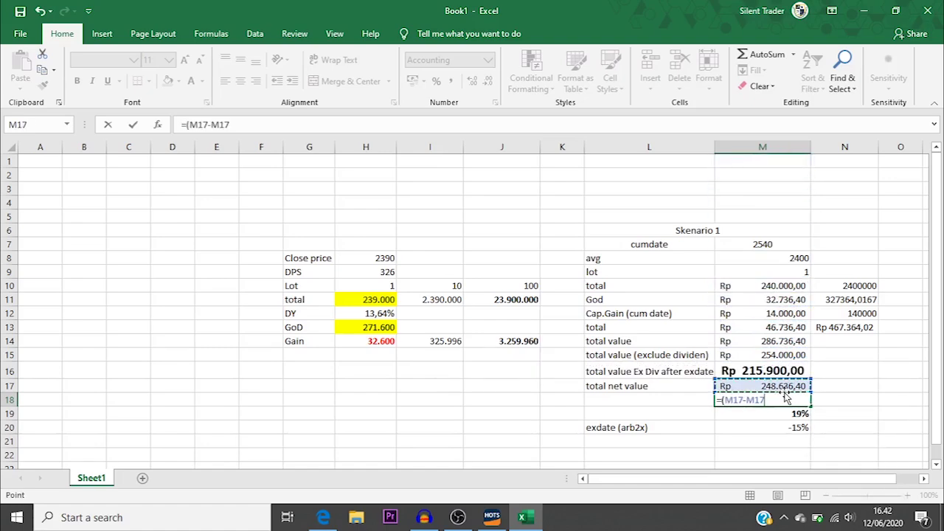
pyautogui.press('Up')
pyautogui.press('Up')
pyautogui.press('Up')
pyautogui.press('Up')
pyautogui.press('Up')
pyautogui.press('Up')
pyautogui.press('Up')
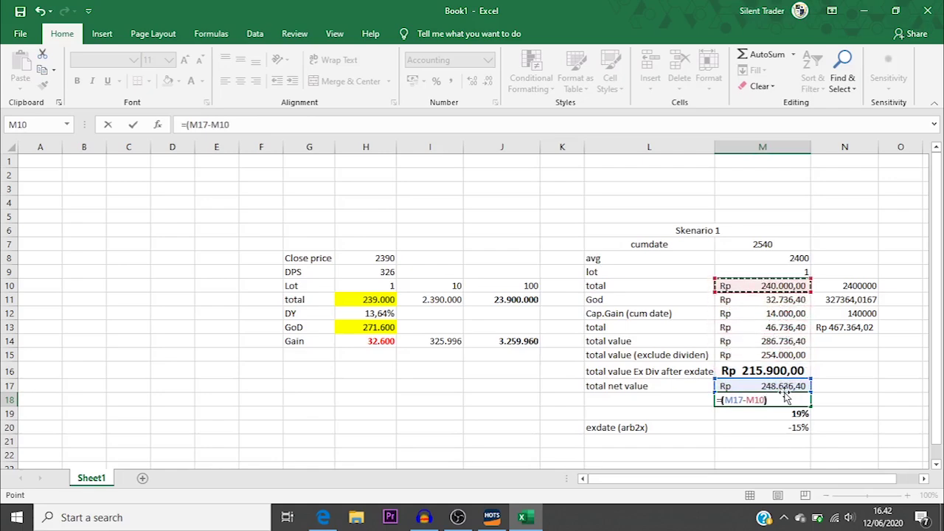
pyautogui.write(').')
pyautogui.press('Up')
pyautogui.press('Up')
pyautogui.press('Up')
pyautogui.press('Up')
pyautogui.press('Up')
pyautogui.press('Up')
pyautogui.press('Up')
pyautogui.press('Up')
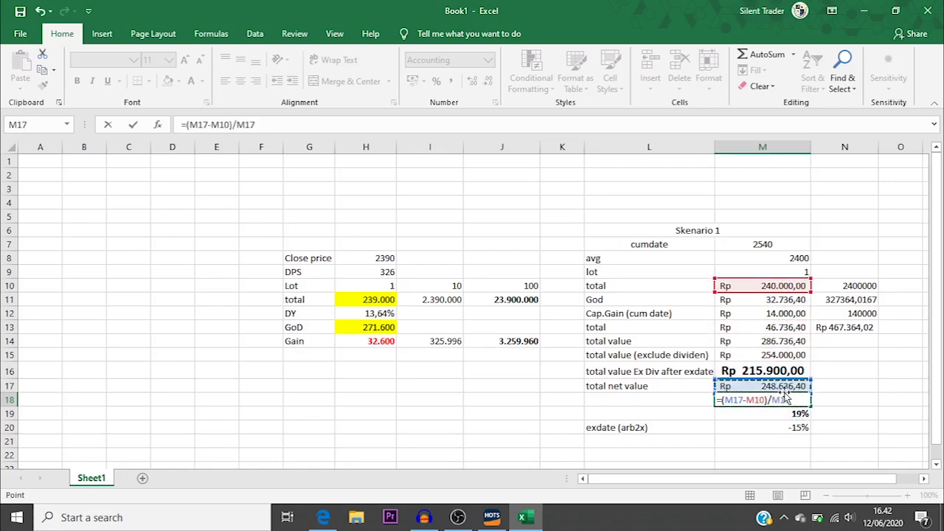
pyautogui.press('Return')
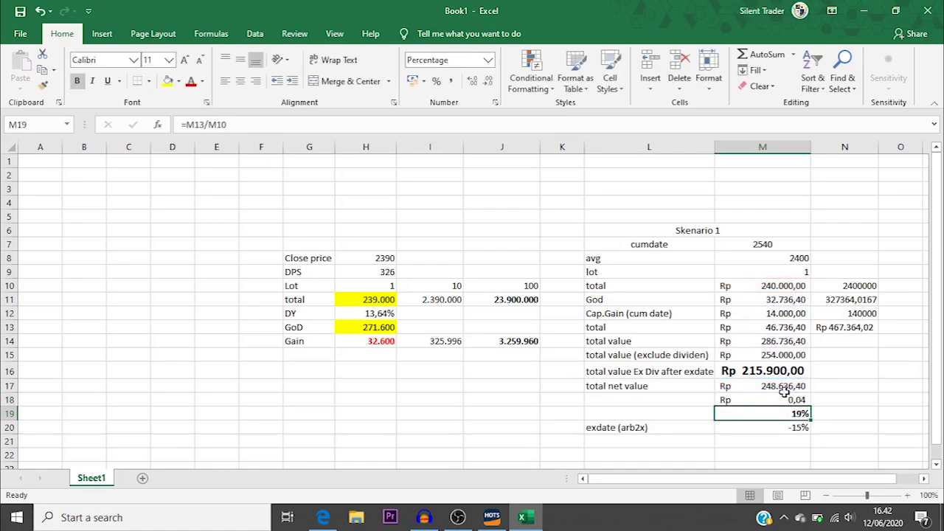
pyautogui.press('Up')
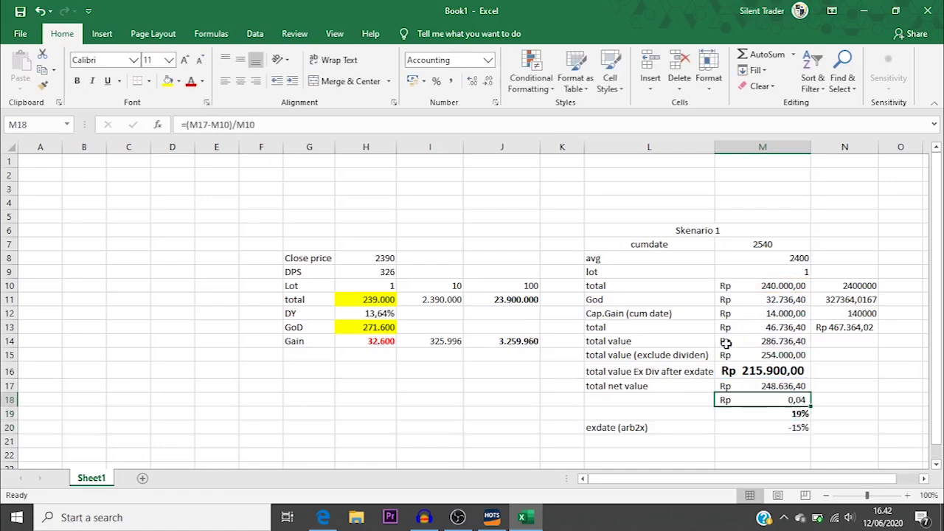
pyautogui.click(436, 81)
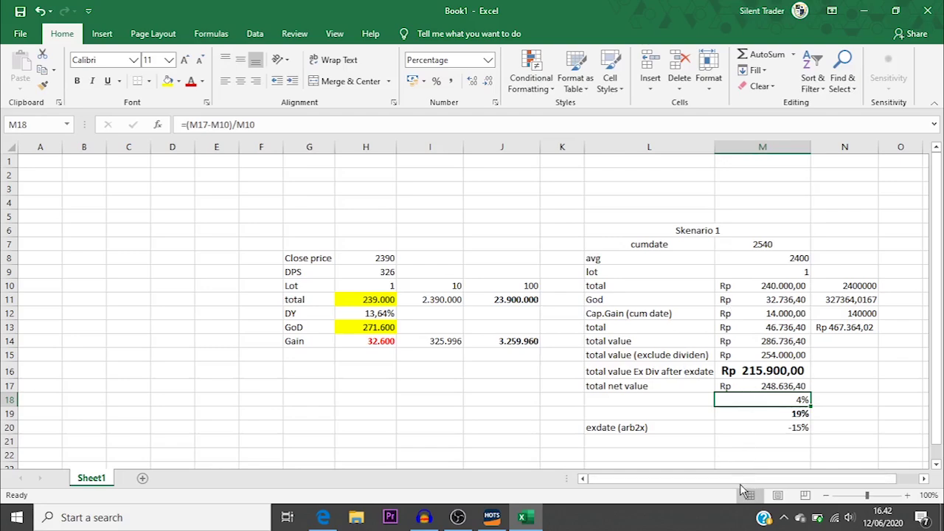
# Copy the whole Skenario 1 block L6:N20 and paste it starting at O6.
pyautogui.moveTo(739, 479); pyautogui.dragTo(812, 492)
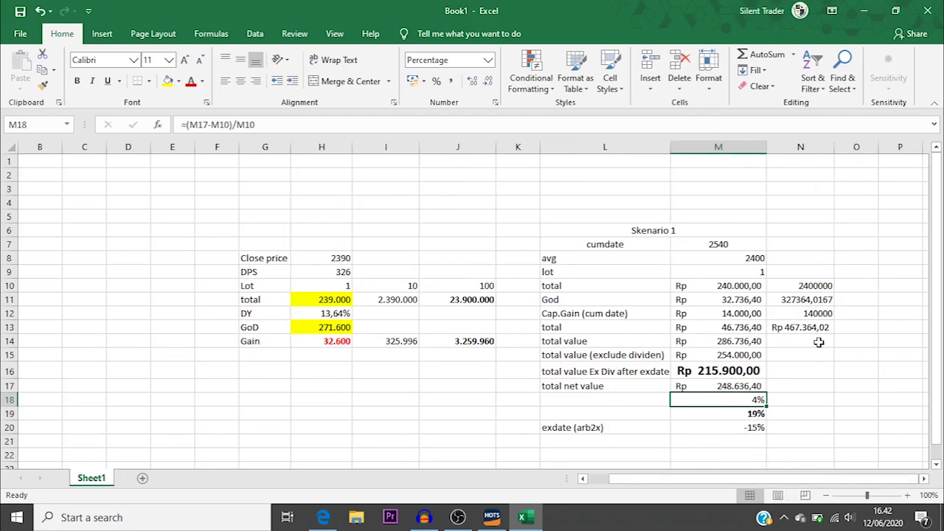
pyautogui.click(818, 342)
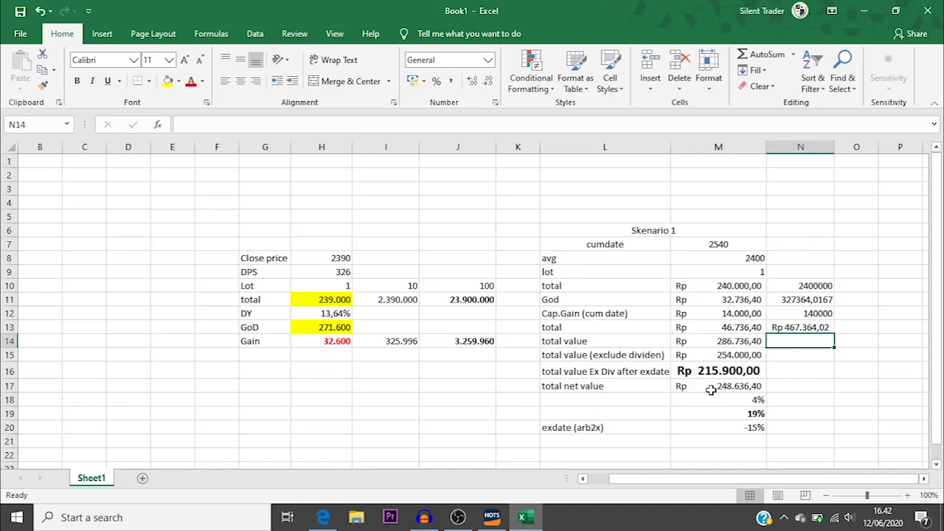
pyautogui.click(810, 245)
pyautogui.press('Right')
pyautogui.press('Right')
pyautogui.press('Right')
pyautogui.press('Right')
pyautogui.press('Right')
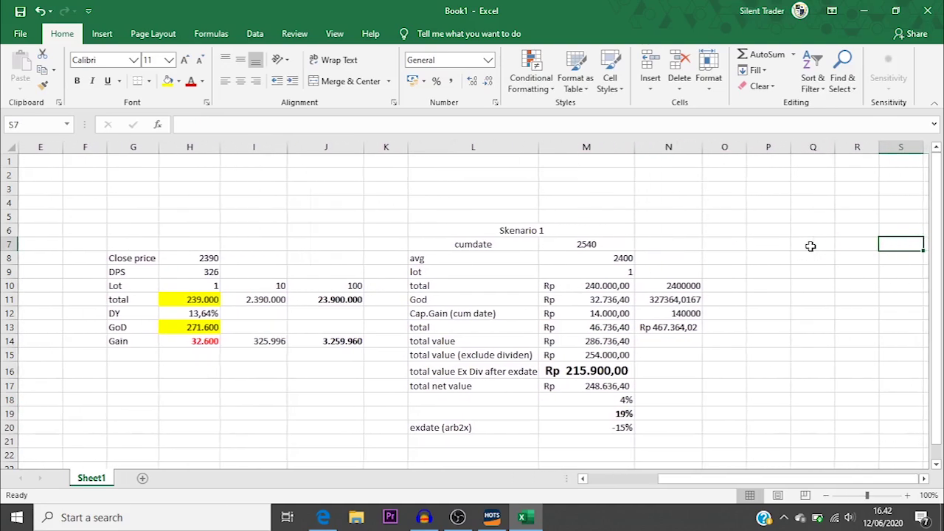
pyautogui.click(721, 233)
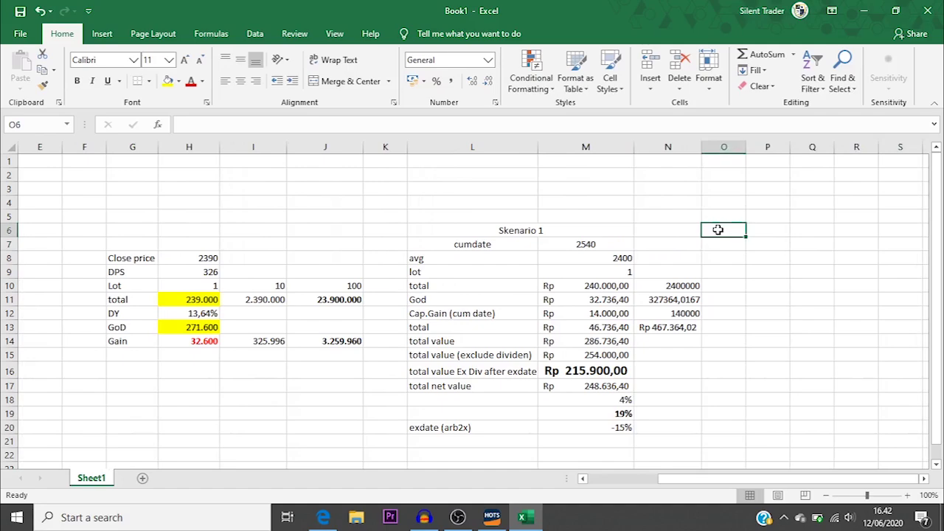
pyautogui.hotkey('shift', 'Right')
pyautogui.moveTo(512, 228); pyautogui.dragTo(640, 430)
pyautogui.hotkey('ctrl', 'c')
pyautogui.press('Right')
pyautogui.press('Right')
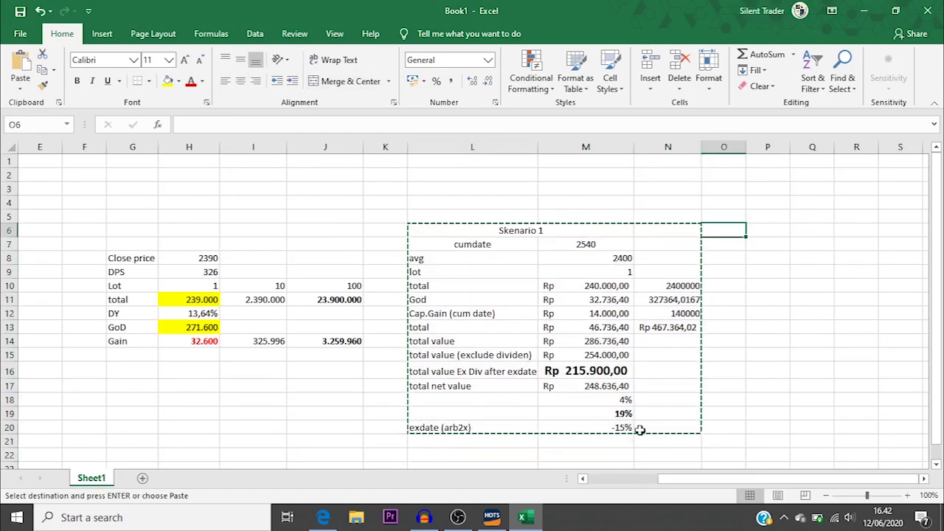
pyautogui.hotkey('ctrl', 'v')
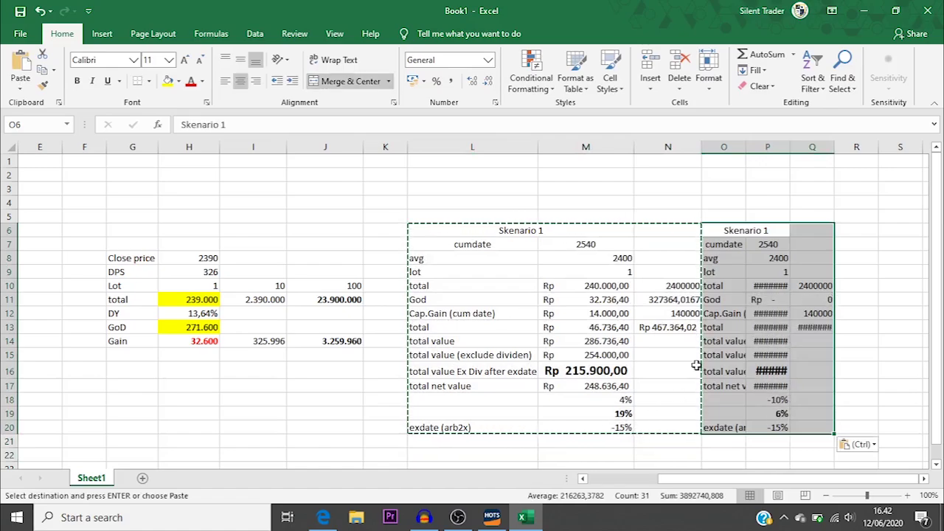
# Autofit the widths of columns O, P and Q to the pasted block's contents.
pyautogui.doubleClick(745, 147)
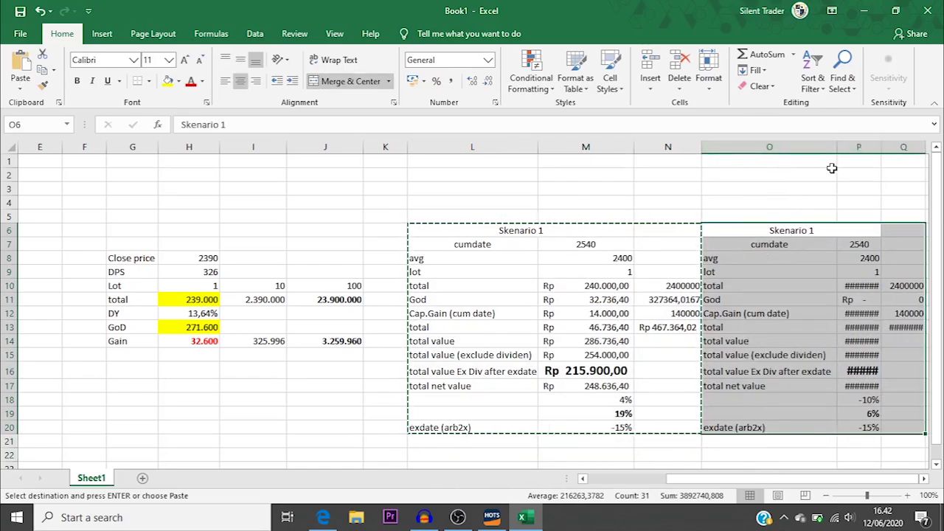
pyautogui.click(811, 271)
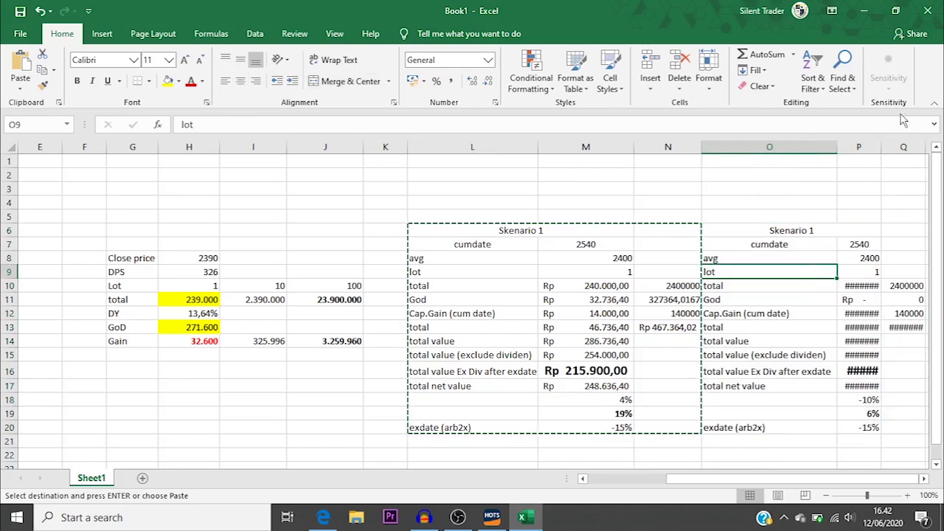
pyautogui.doubleClick(881, 146)
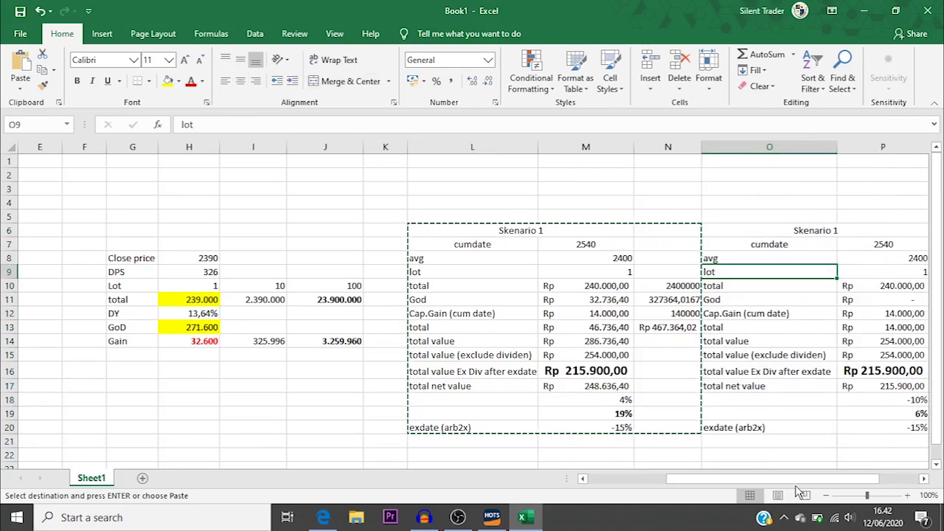
pyautogui.moveTo(828, 479); pyautogui.dragTo(867, 485)
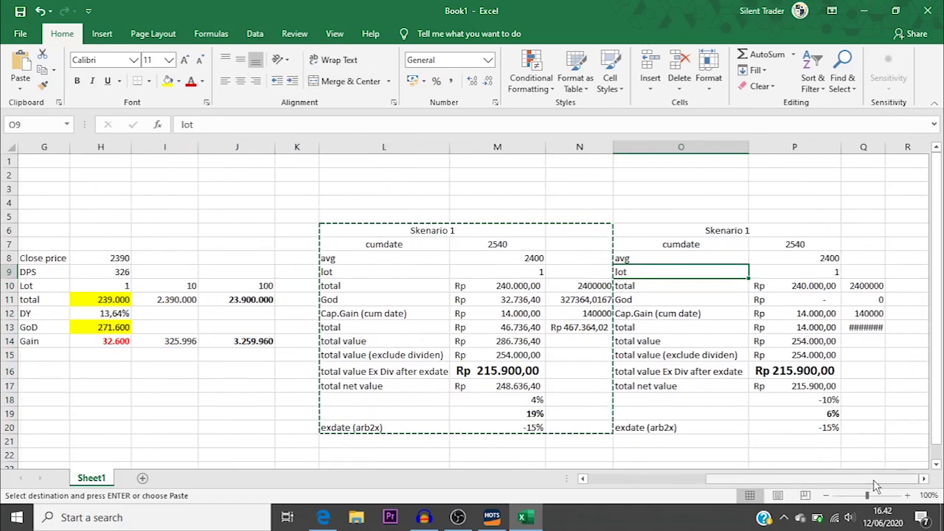
pyautogui.doubleClick(886, 147)
pyautogui.click(781, 241)
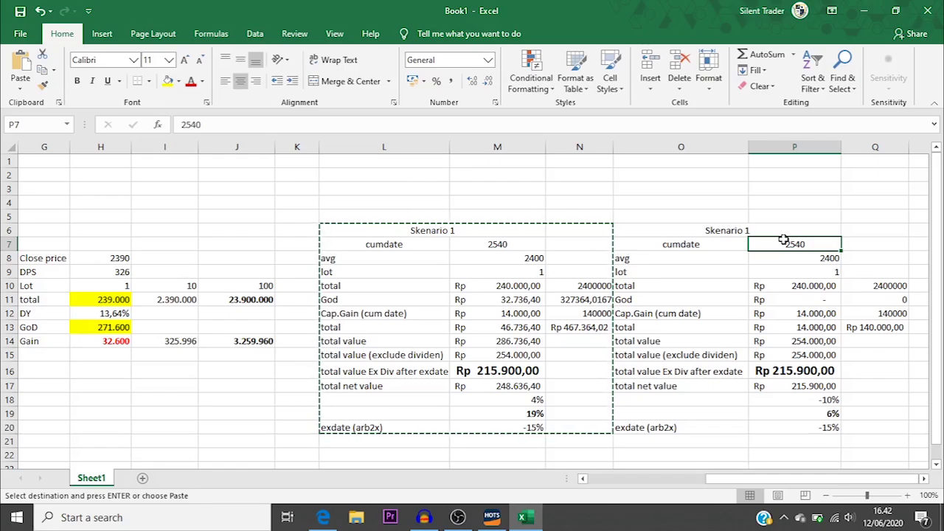
# Switch to HOTS, load the PTBA stock chart and widen it to show 300 daily candles.
pyautogui.click(491, 517)
pyautogui.click(182, 90)
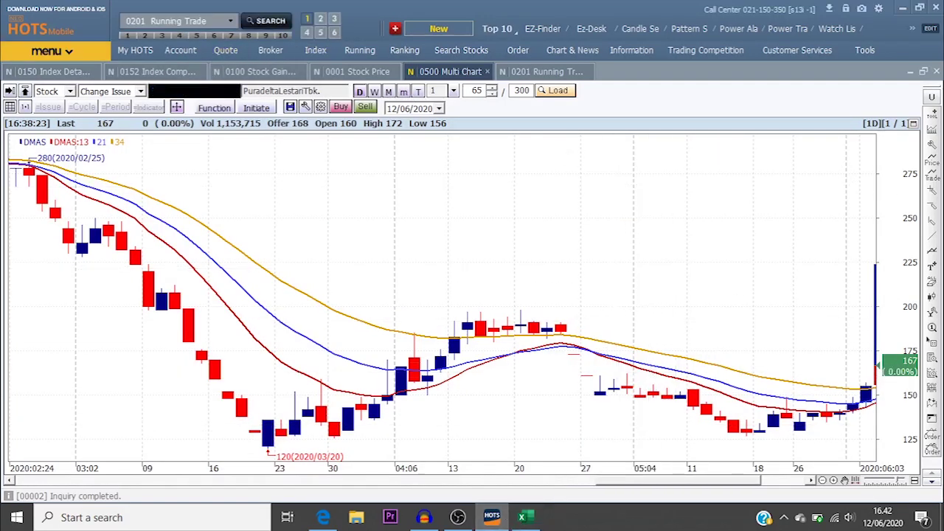
pyautogui.write('PTBA')
pyautogui.press('Return')
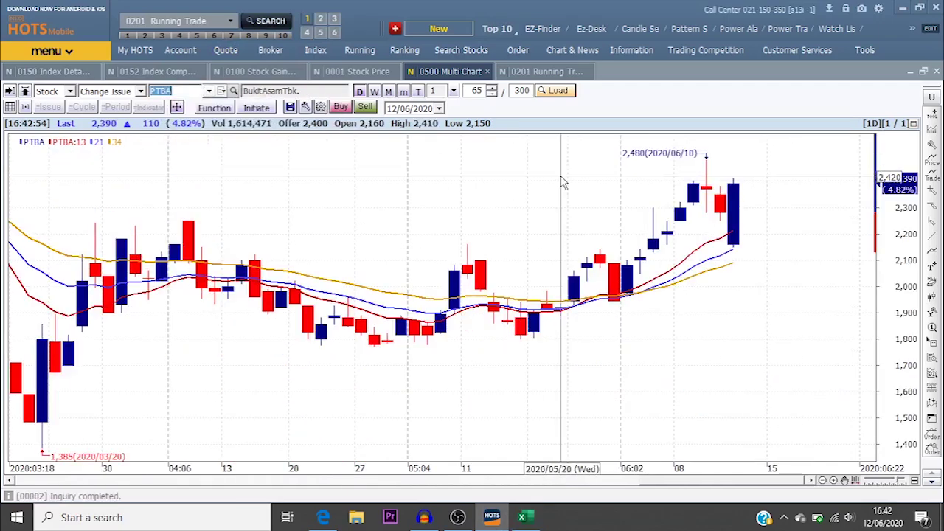
pyautogui.scroll(-5, 564, 342)
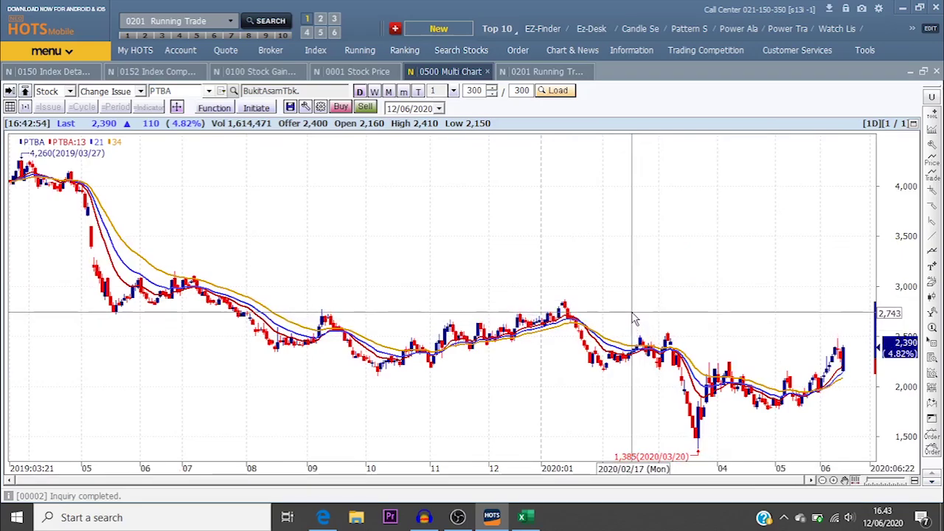
# Draw horizontal price lines on the PTBA chart at about 2,536 and 2,750.
pyautogui.click(931, 206)
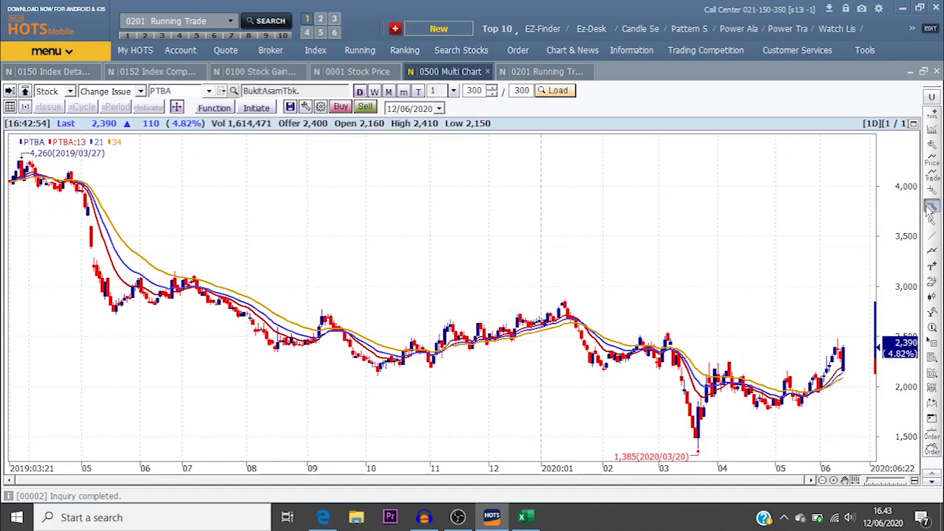
pyautogui.click(686, 318)
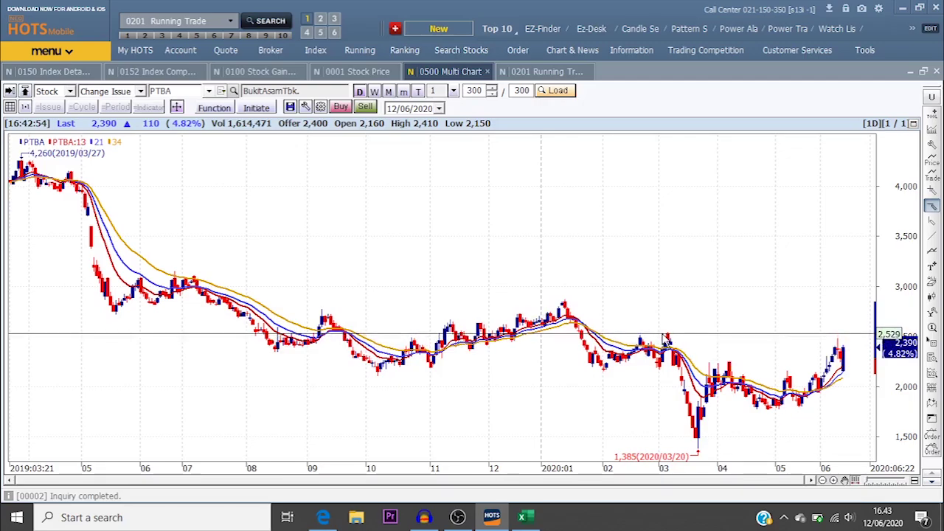
pyautogui.click(665, 337)
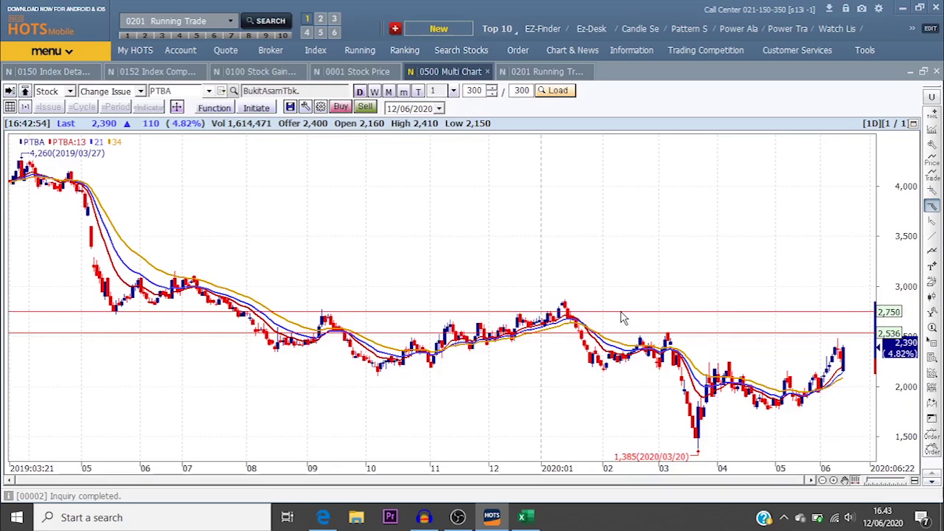
pyautogui.click(931, 206)
# Switch back to Excel and set the copied scenario's cumdate price in P7 to 2700.
pyautogui.click(521, 517)
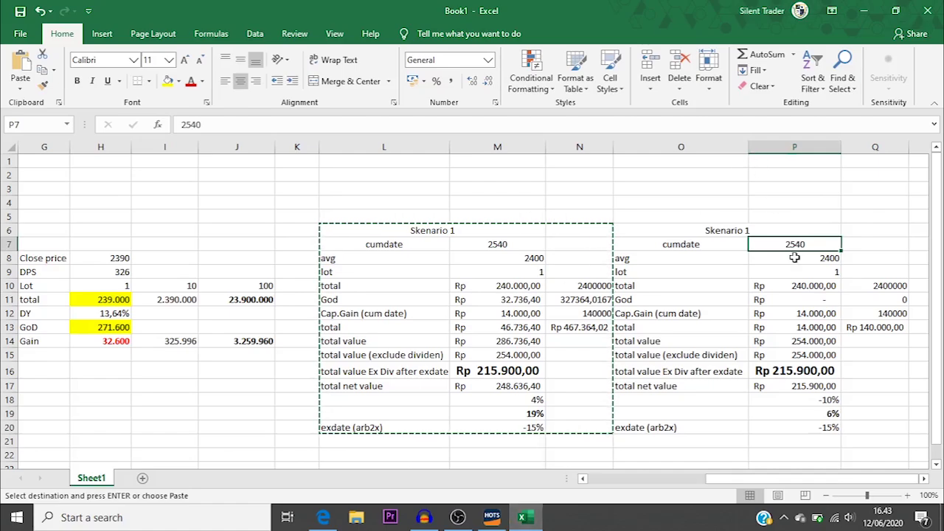
pyautogui.write('2')
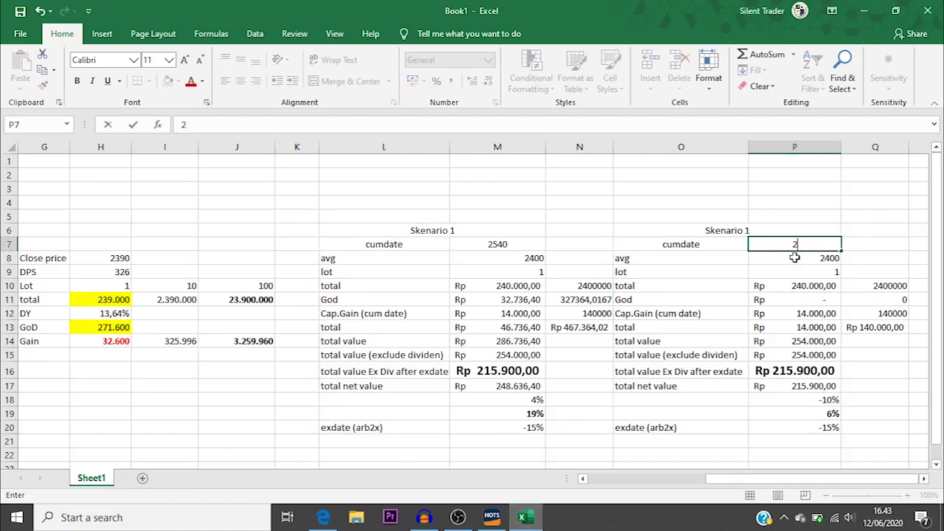
pyautogui.write('700\\')
pyautogui.press('BackSpace')
pyautogui.press('Return')
pyautogui.press('Return')
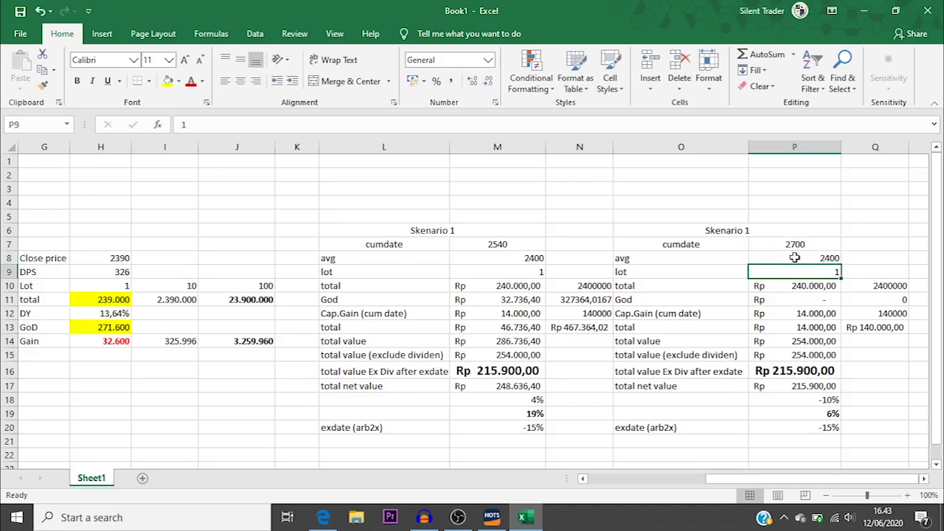
# Change the Cap.Gain (cum date) formula in P12 to =(2700-2400)*100.
pyautogui.click(794, 257)
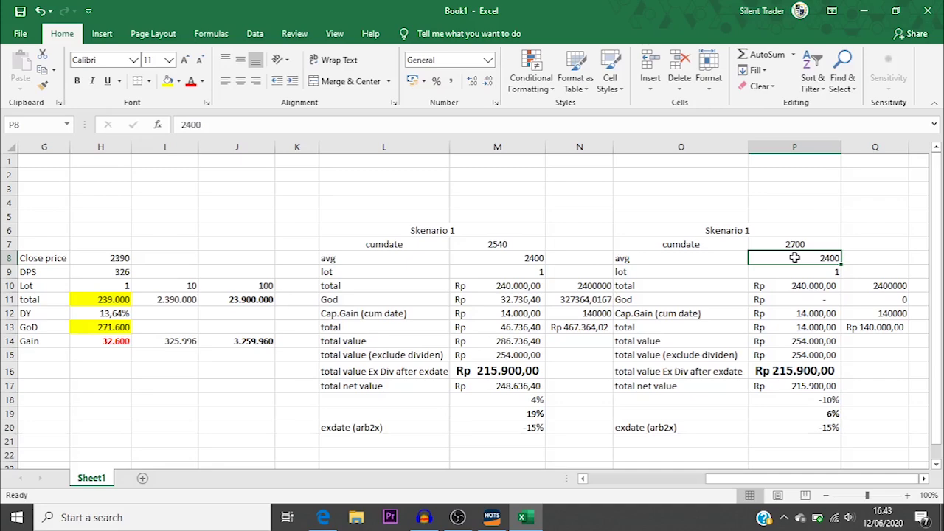
pyautogui.press('Down')
pyautogui.press('Down')
pyautogui.press('Down')
pyautogui.press('Down')
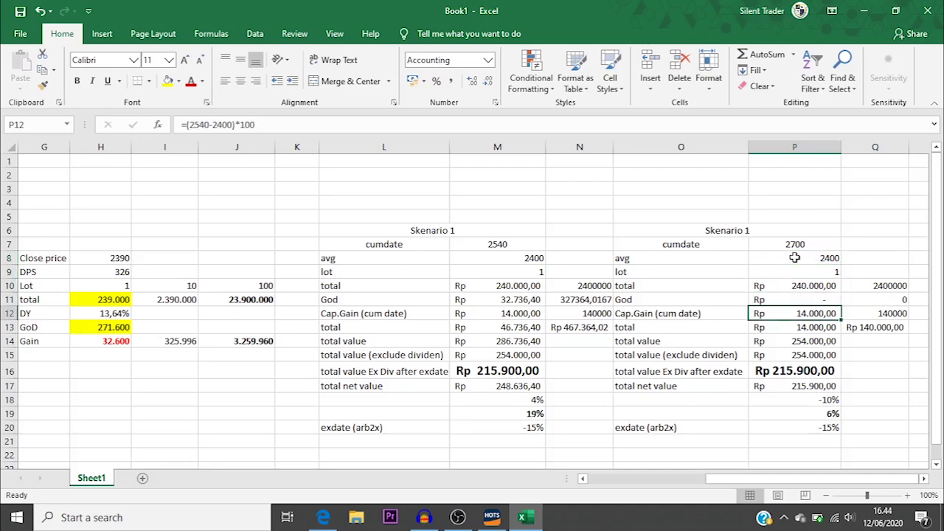
pyautogui.click(211, 126)
pyautogui.press('BackSpace')
pyautogui.press('BackSpace')
pyautogui.press('BackSpace')
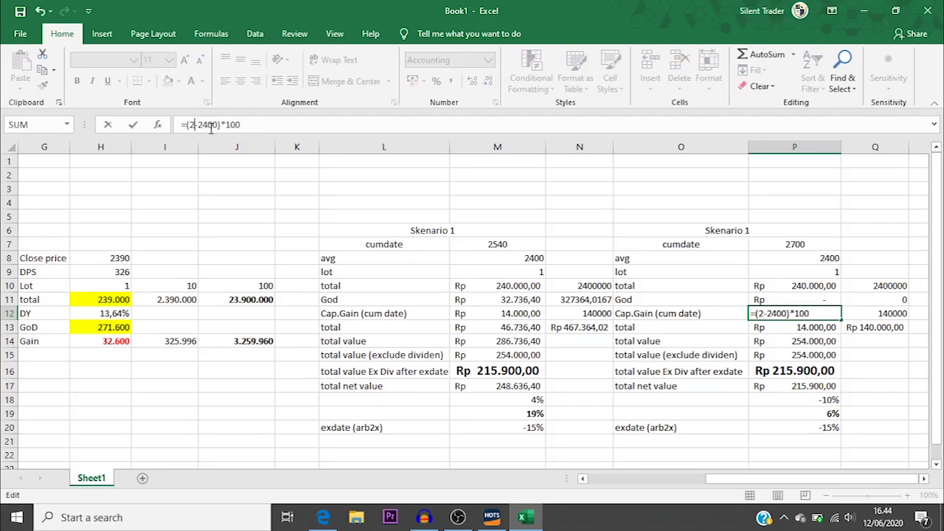
pyautogui.write('700')
pyautogui.press('Return')
pyautogui.press('Up')
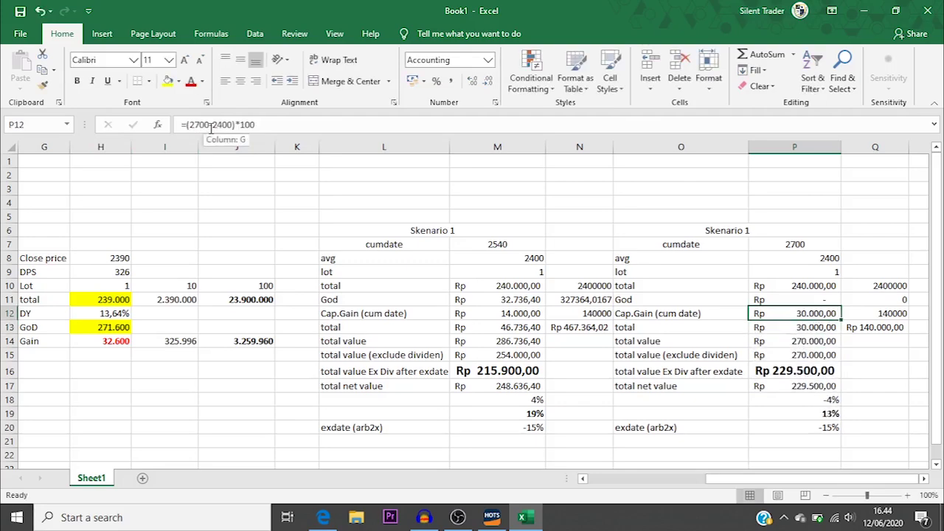
# Examine the formulas in P11 to P14 of the copied block and compare the God row with Skenario 1.
pyautogui.press('Down')
pyautogui.press('Up')
pyautogui.press('Down')
pyautogui.press('Down')
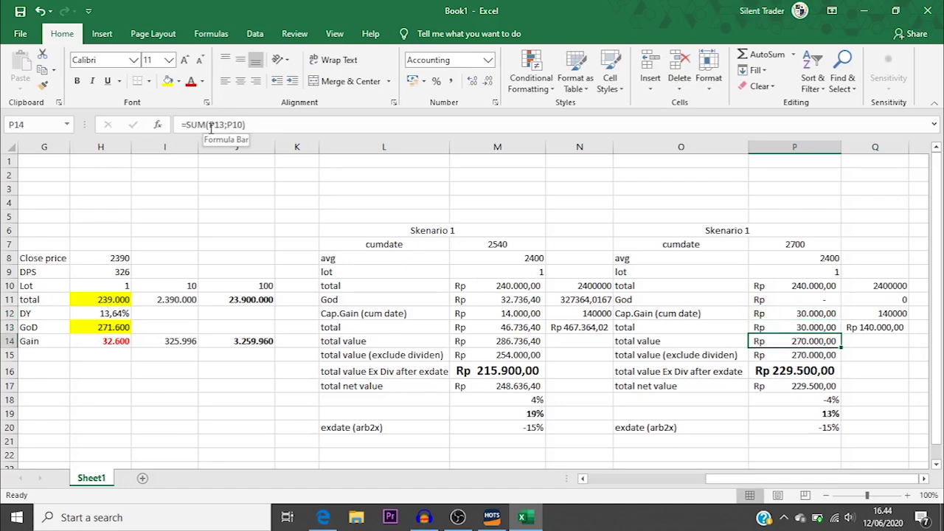
pyautogui.press('Up')
pyautogui.press('Up')
pyautogui.press('Up')
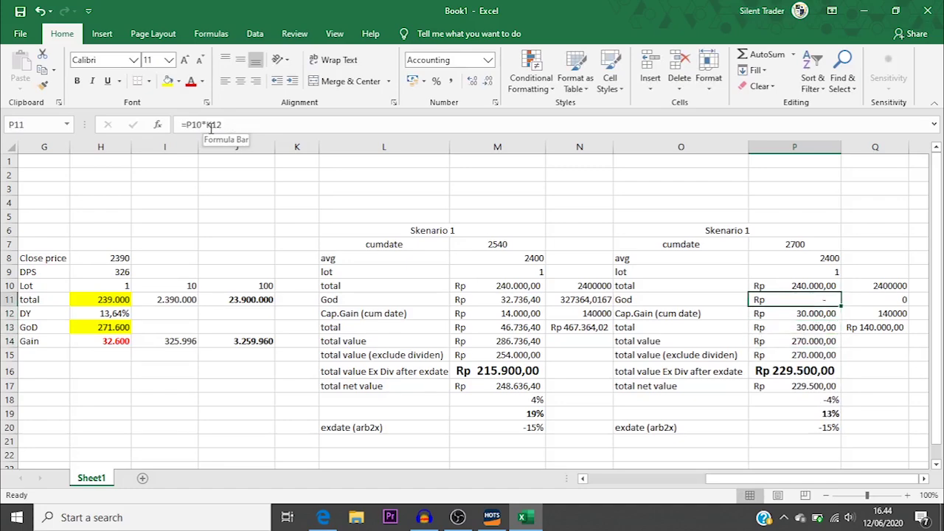
pyautogui.press('Left')
pyautogui.press('Left')
pyautogui.press('Left')
pyautogui.press('Right')
pyautogui.press('Right')
pyautogui.press('Right')
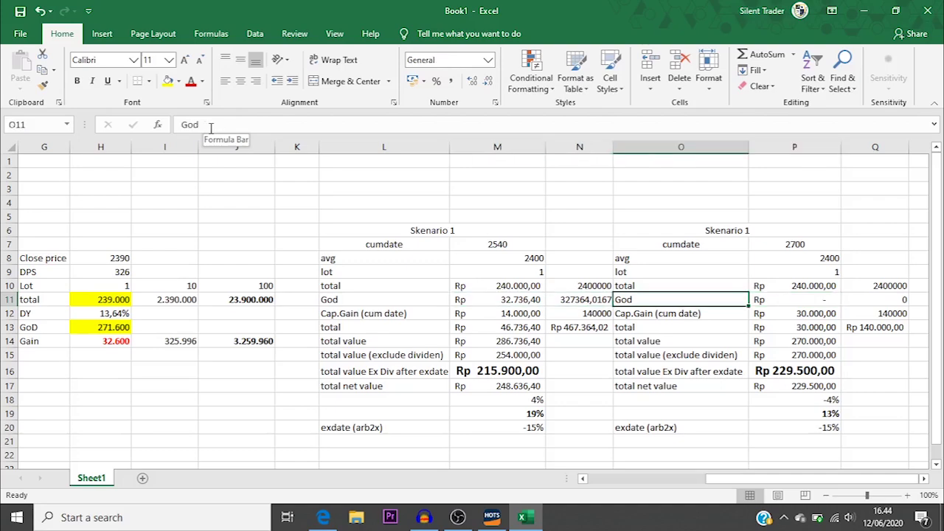
# Try to copy the God amount from M11 into P11.
pyautogui.press('Left')
pyautogui.press('Left')
pyautogui.press('Left')
pyautogui.hotkey('ctrl', 'c')
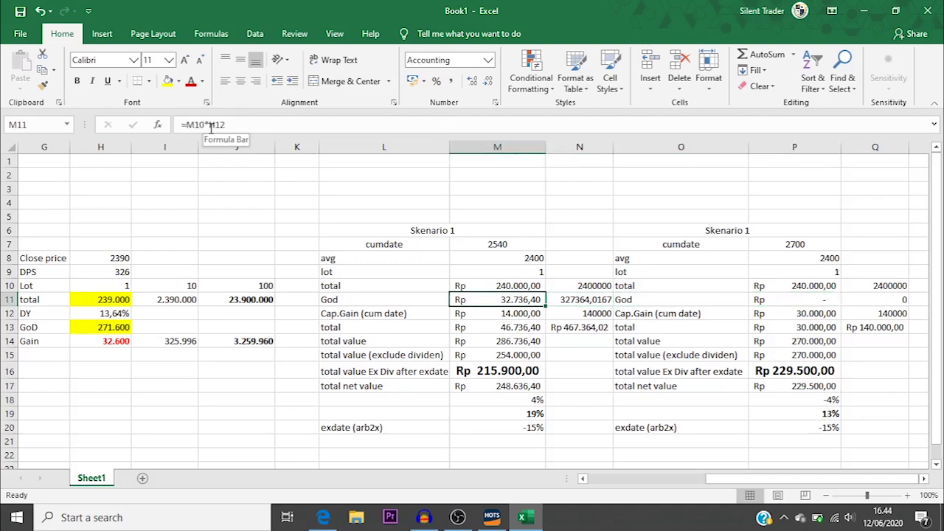
pyautogui.press('Right')
pyautogui.press('Right')
pyautogui.press('Right')
pyautogui.press('Right')
pyautogui.press('Right')
pyautogui.press('Right')
pyautogui.press('Left')
pyautogui.press('Left')
pyautogui.press('Left')
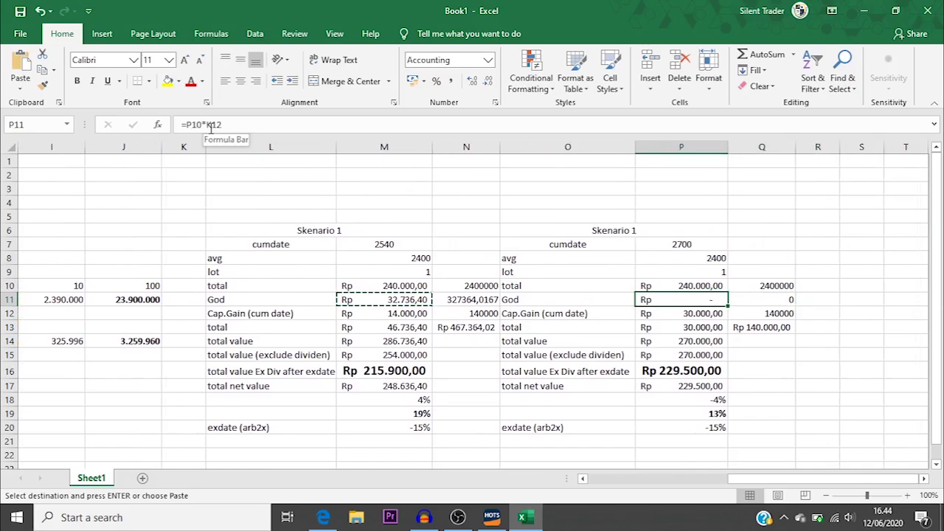
pyautogui.hotkey('ctrl', 'v')
# Try to paste only the formula of the copied M11 cell into P11.
pyautogui.hotkey('ctrl', 'alt', 'v')
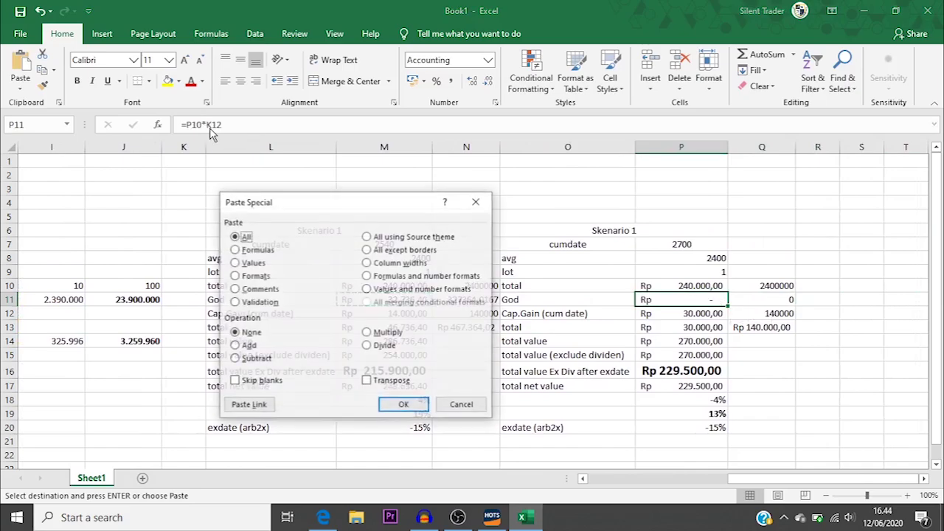
pyautogui.press('Escape')
pyautogui.press('ctrl')
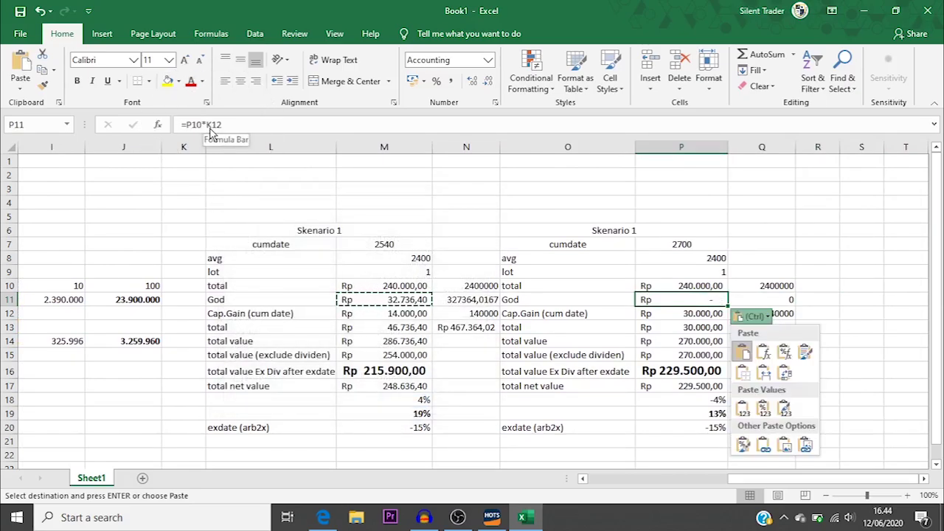
pyautogui.press('Right')
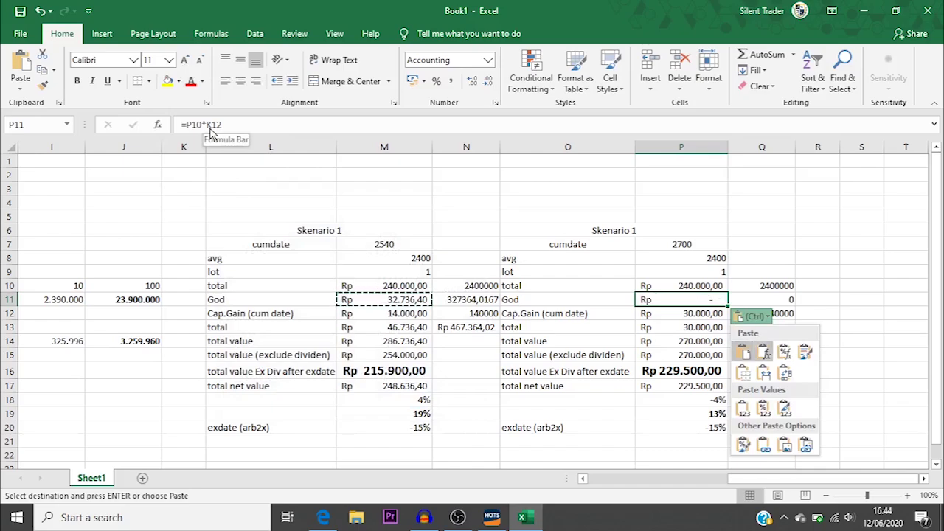
pyautogui.press('Return')
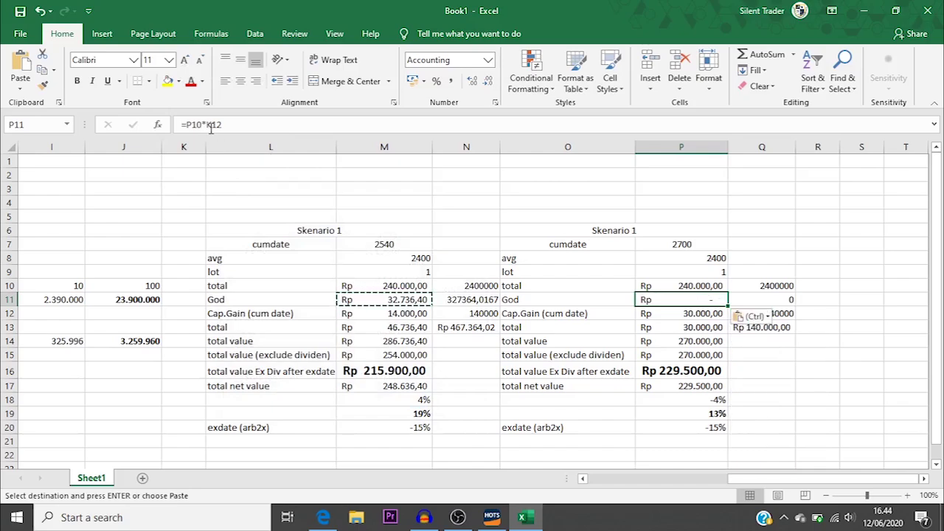
pyautogui.click(400, 295)
pyautogui.press('Right')
pyautogui.press('Right')
pyautogui.press('Right')
pyautogui.press('Right')
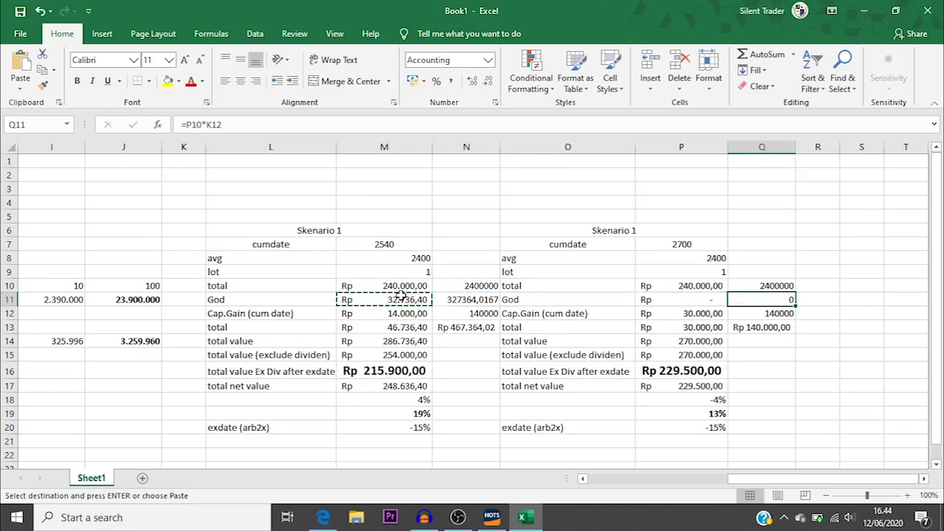
pyautogui.press('Left')
pyautogui.hotkey('alt', 'v')
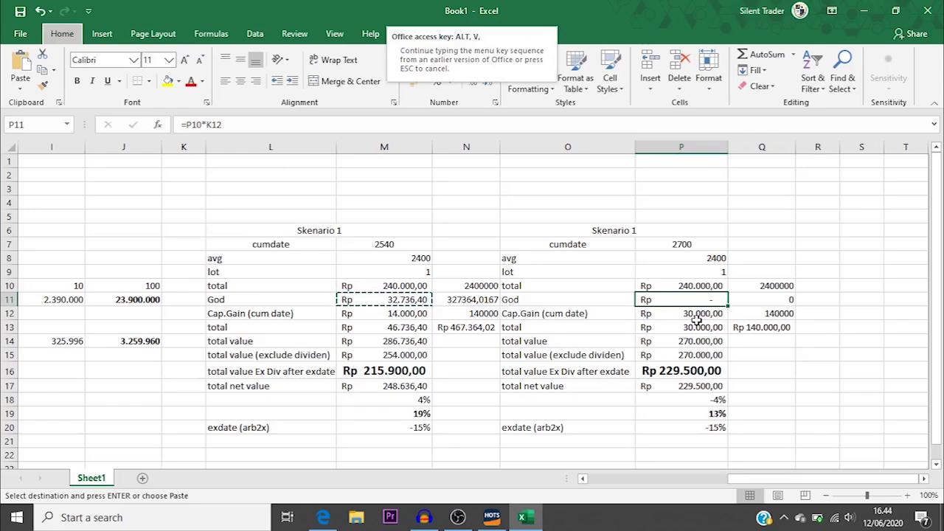
pyautogui.click(614, 320)
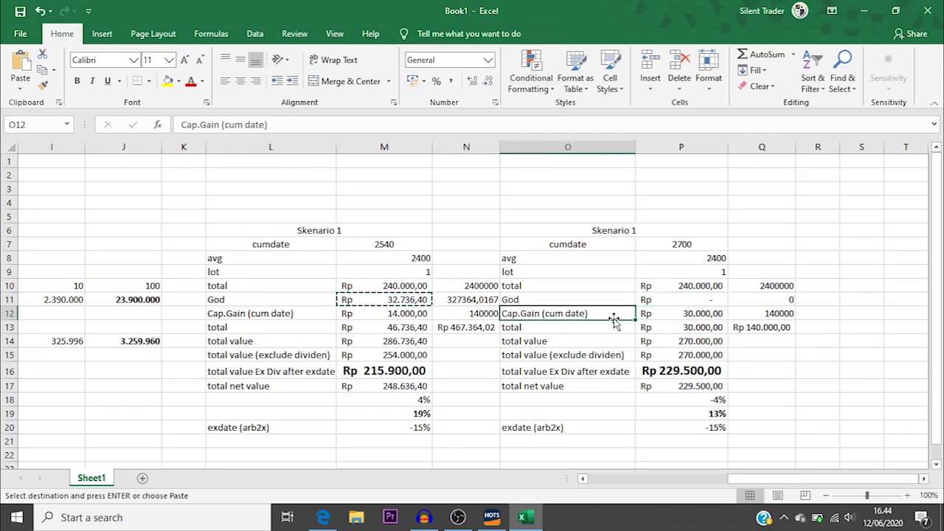
# Replace the God formula in P11 with the fixed value 32736.
pyautogui.click(677, 296)
pyautogui.doubleClick(685, 296)
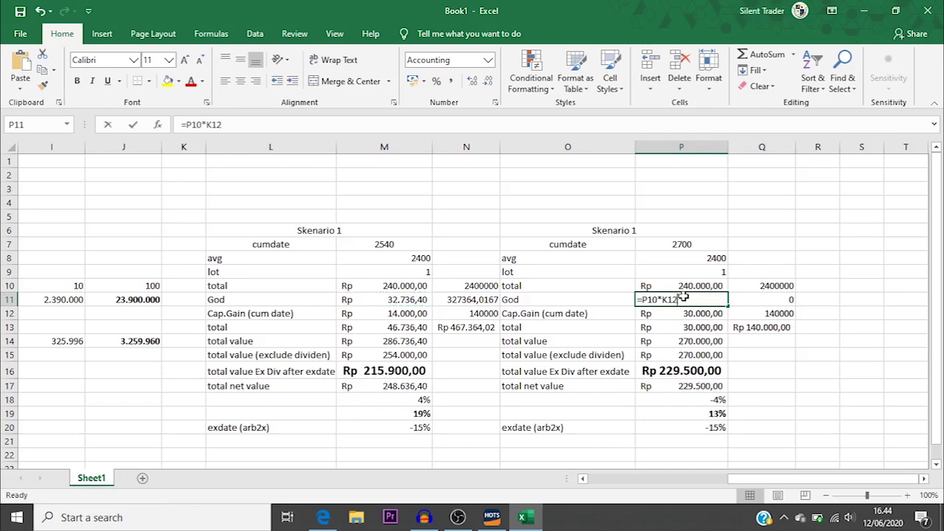
pyautogui.write('327')
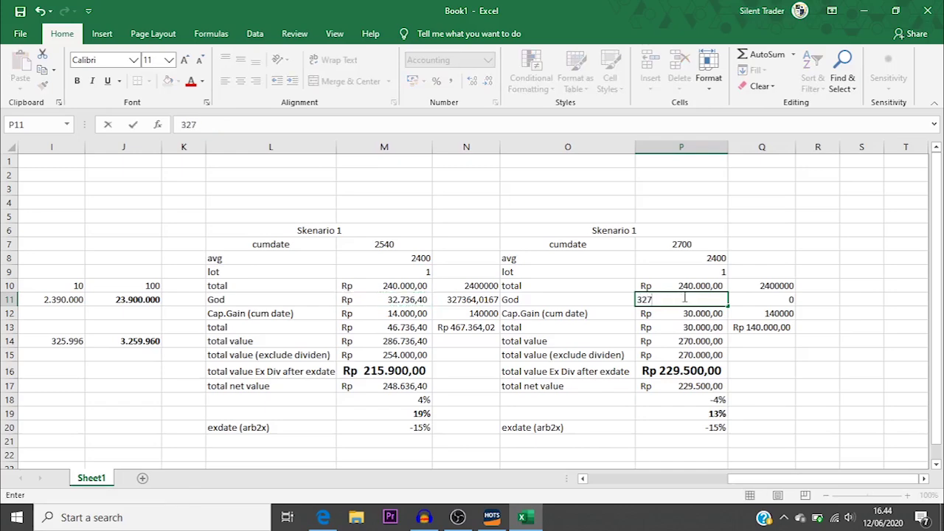
pyautogui.write('36')
pyautogui.press('Return')
pyautogui.click(684, 299)
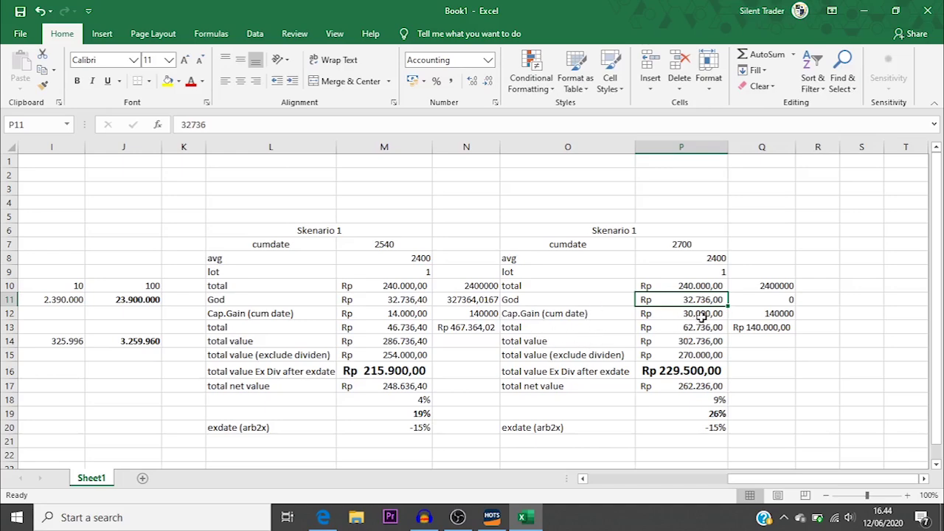
# Change the label in O13 to "total exclude value".
pyautogui.click(574, 329)
pyautogui.doubleClick(574, 329)
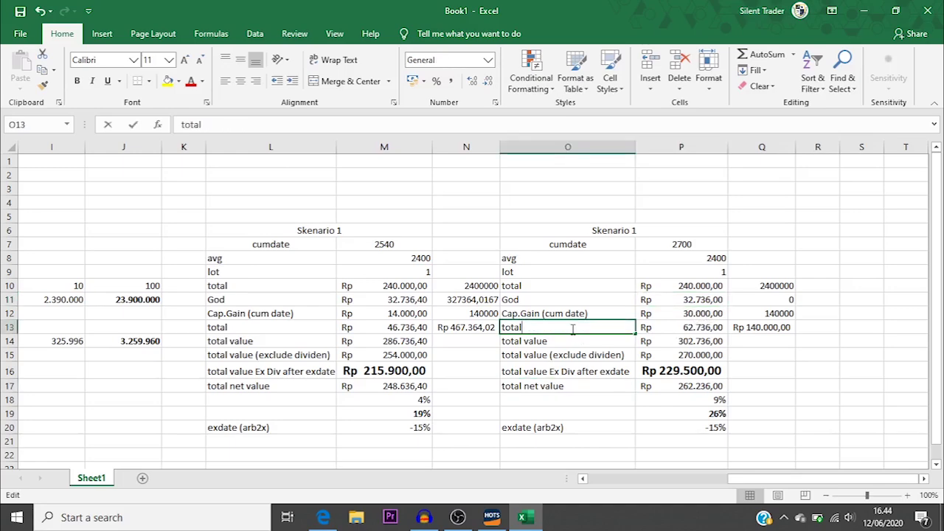
pyautogui.write('exlude')
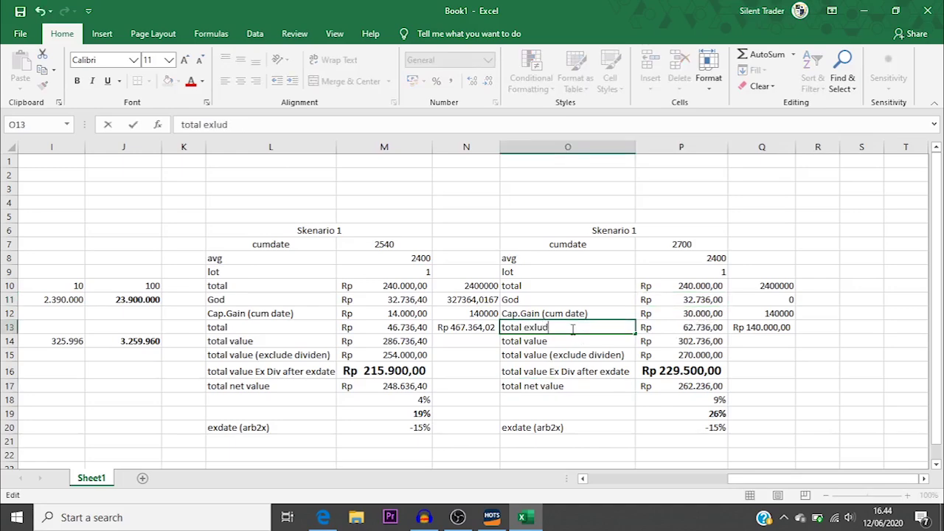
pyautogui.press('BackSpace')
pyautogui.press('BackSpace')
pyautogui.press('BackSpace')
pyautogui.write('cl')
pyautogui.press('BackSpace')
pyautogui.press('BackSpace')
pyautogui.write('clude va')
pyautogui.press('BackSpace')
pyautogui.write('alue')
pyautogui.press('Return')
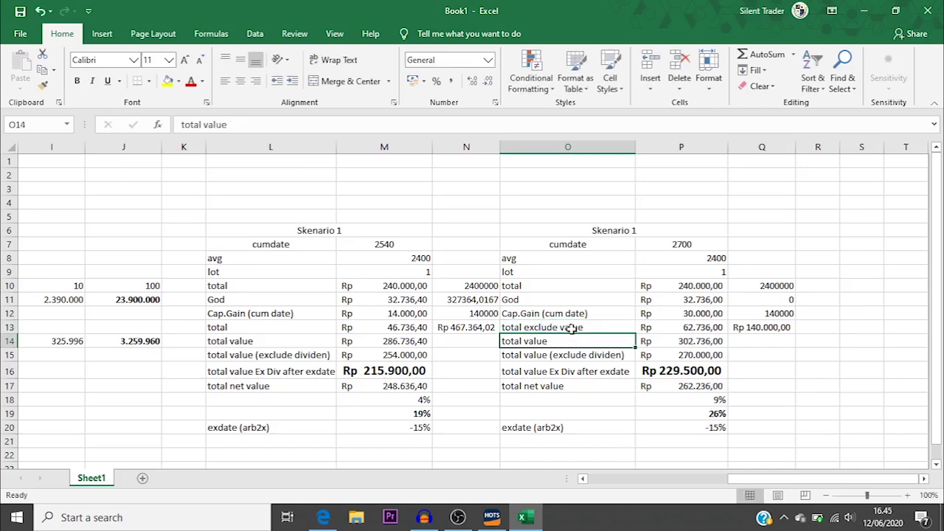
# Examine the total formulas in P13 to P16 of the copied scenario.
pyautogui.press('Up')
pyautogui.press('Right')
pyautogui.press('Down')
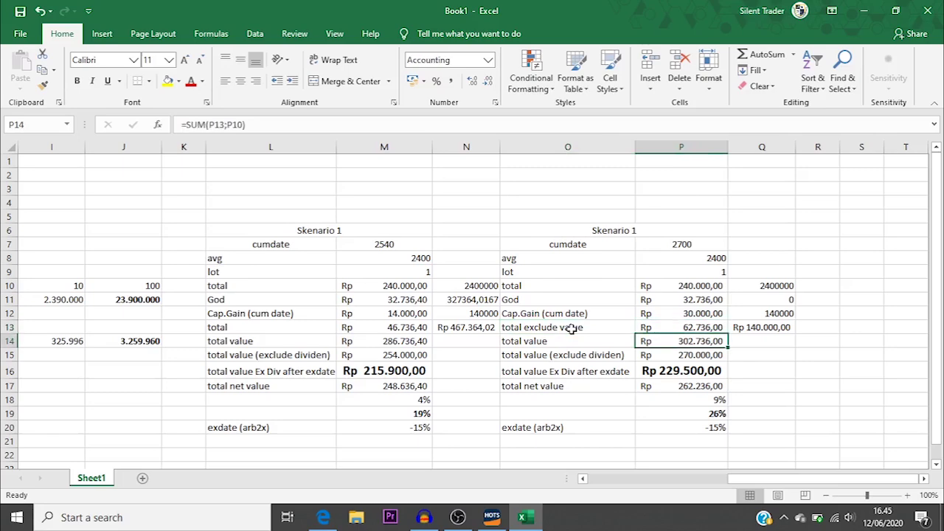
pyautogui.press('Left')
pyautogui.press('Right')
pyautogui.press('Up')
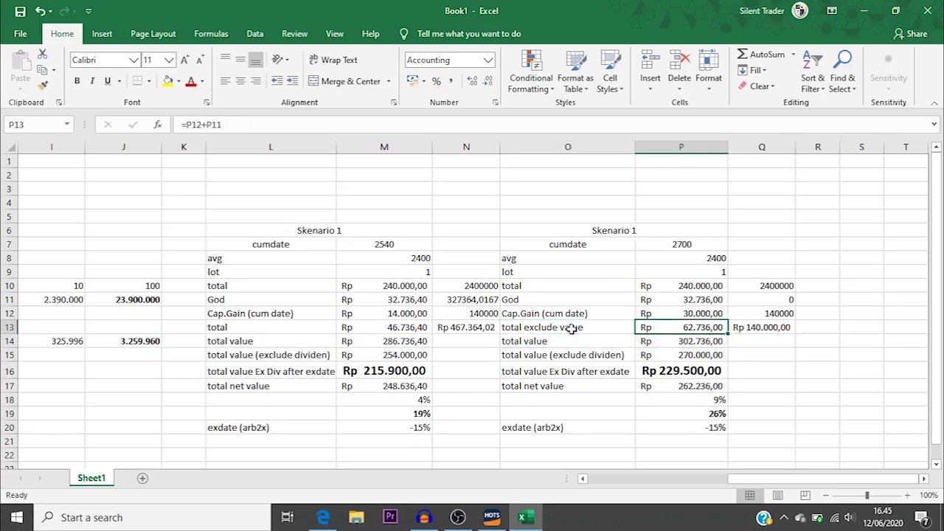
pyautogui.press('Left')
pyautogui.press('Down')
pyautogui.press('Right')
pyautogui.press('Down')
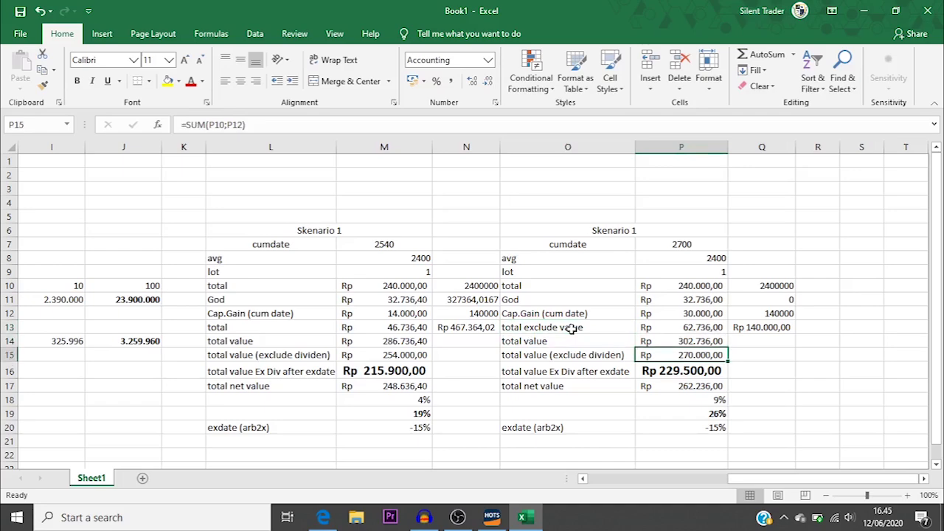
pyautogui.press('Left')
pyautogui.press('Right')
pyautogui.click(648, 373)
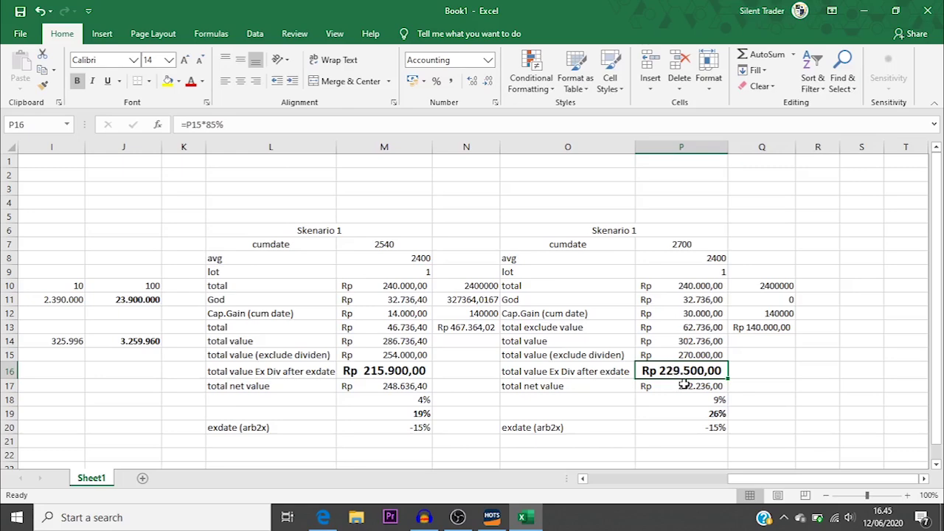
# Examine the exdate percentage, ex-dividend value, net value and return formulas in P16 to P20 of the copied scenario.
pyautogui.click(697, 433)
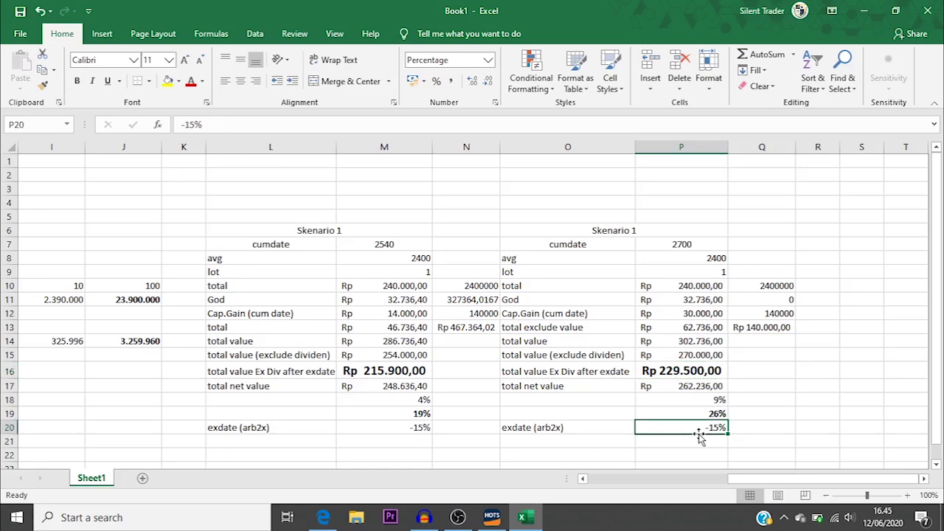
pyautogui.click(700, 367)
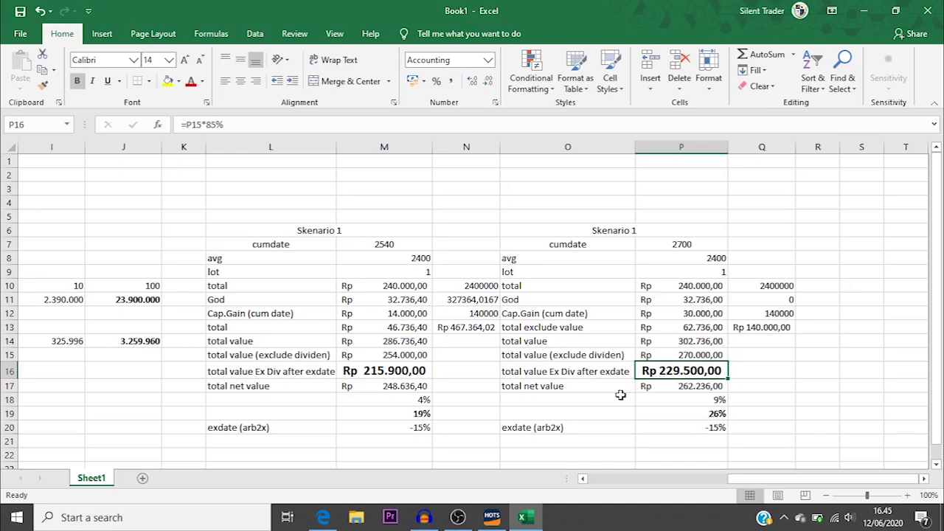
pyautogui.click(669, 369)
pyautogui.click(693, 388)
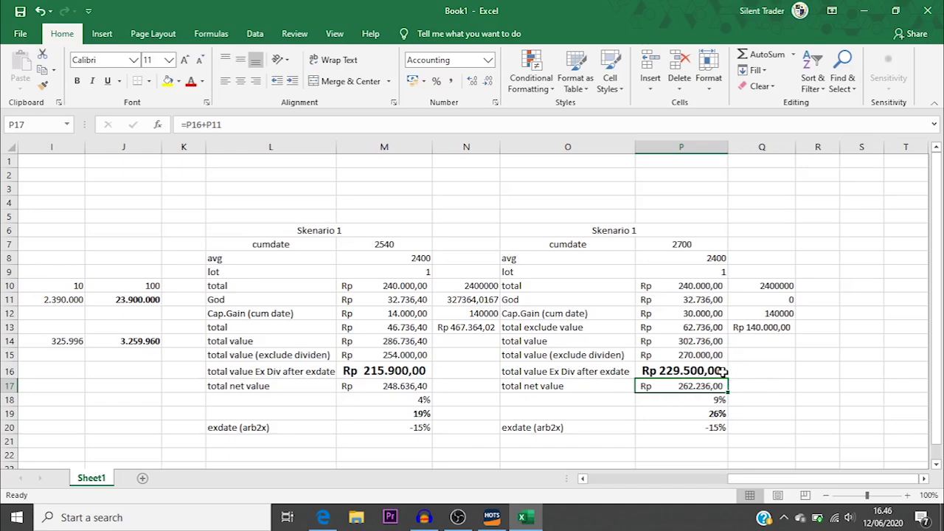
pyautogui.press('Down')
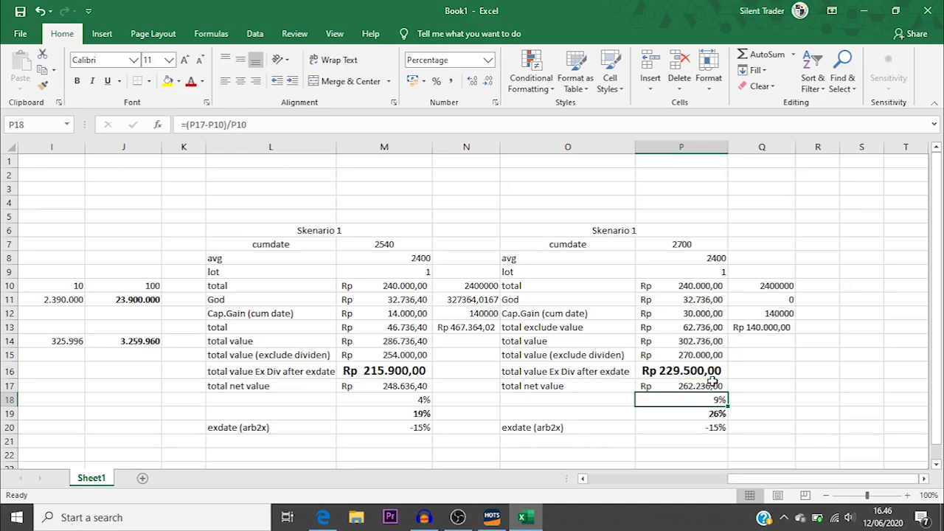
# Rename the copied scenario's heading in O6 to "Skenario 2".
pyautogui.click(646, 232)
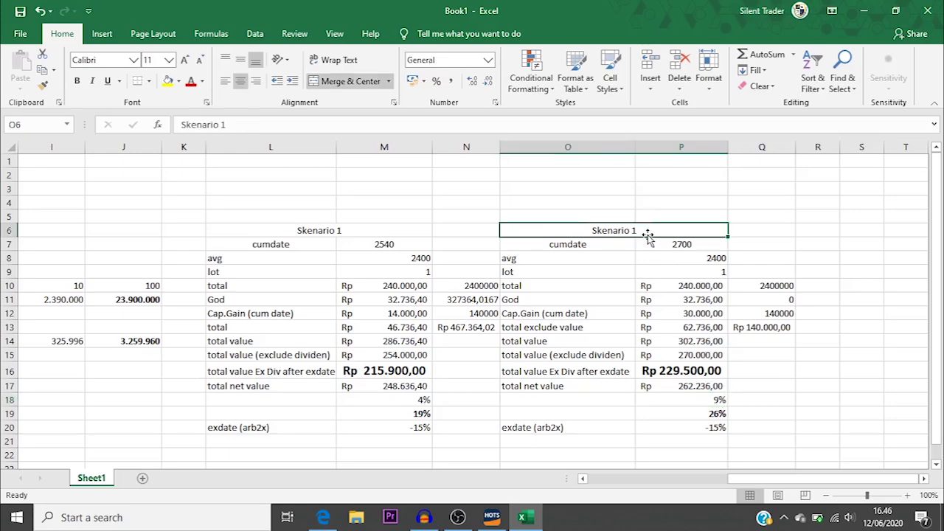
pyautogui.click(261, 122)
pyautogui.press('BackSpace')
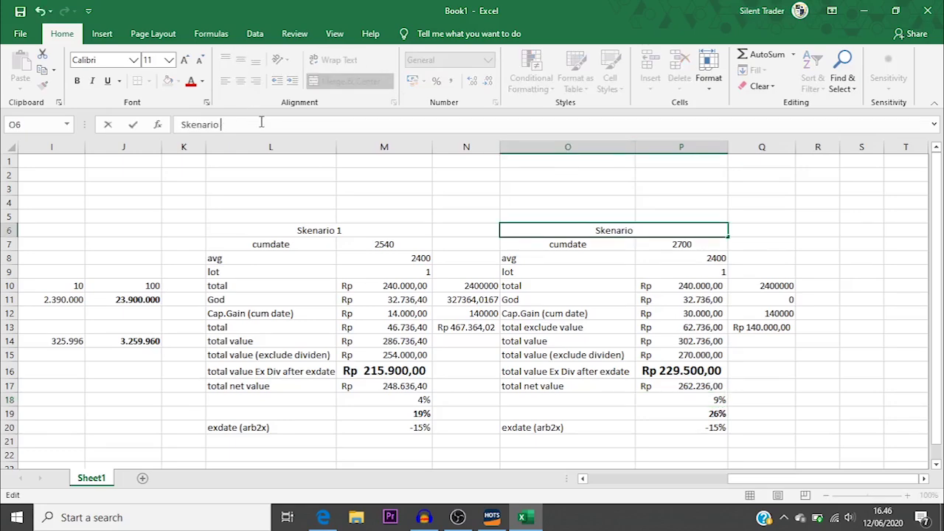
pyautogui.write('2')
pyautogui.press('Return')
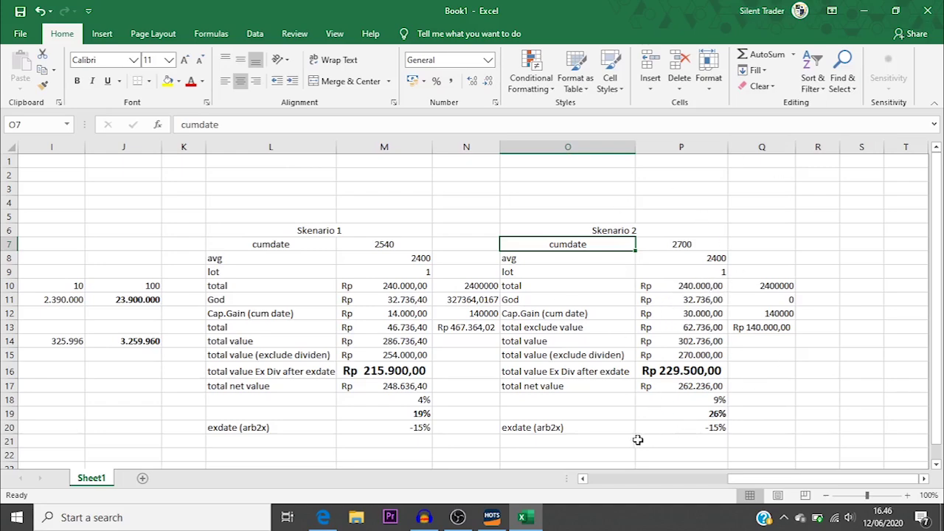
# Copy the whole Skenario 2 block O6:P20 and paste it starting at R6.
pyautogui.click(532, 440)
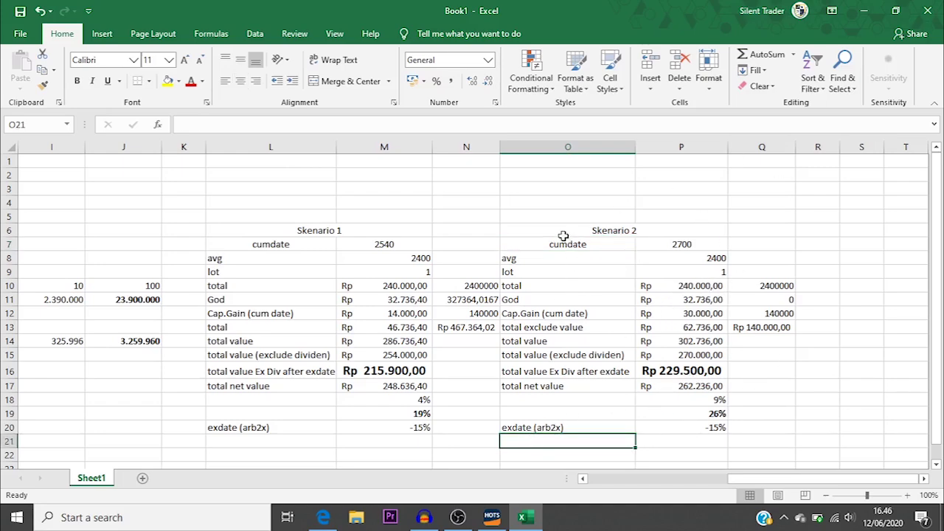
pyautogui.moveTo(556, 230); pyautogui.dragTo(680, 429)
pyautogui.hotkey('ctrl', 'c')
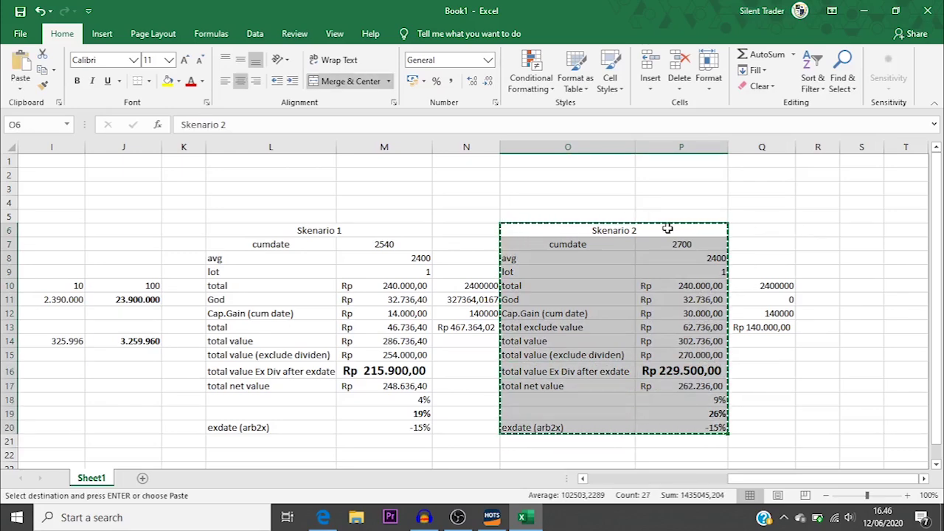
pyautogui.press('Right')
pyautogui.press('Right')
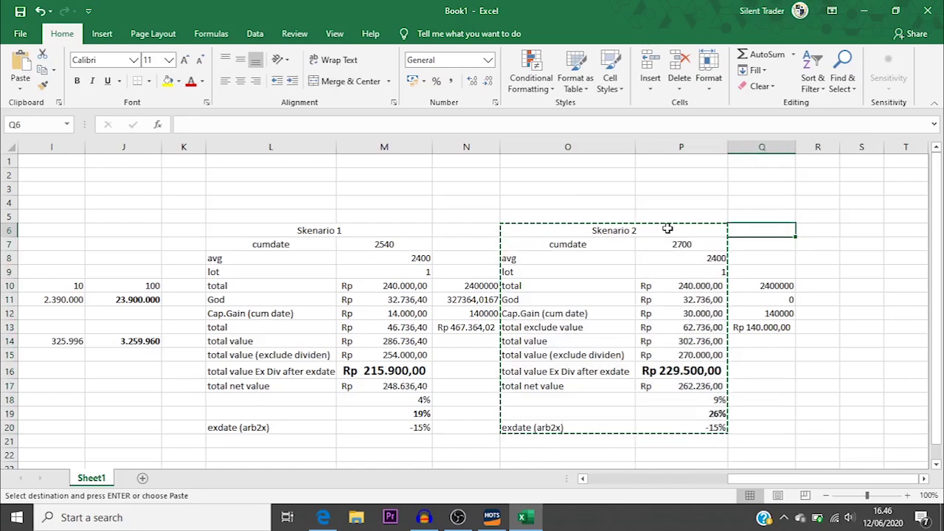
pyautogui.hotkey('ctrl', 'v')
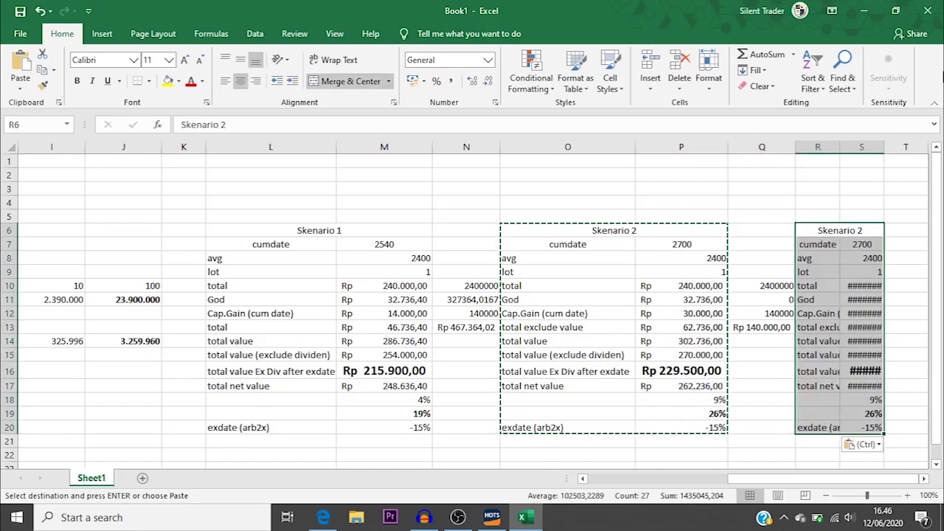
# Autofit the widths of columns R and S to the pasted scenario's contents.
pyautogui.doubleClick(840, 148)
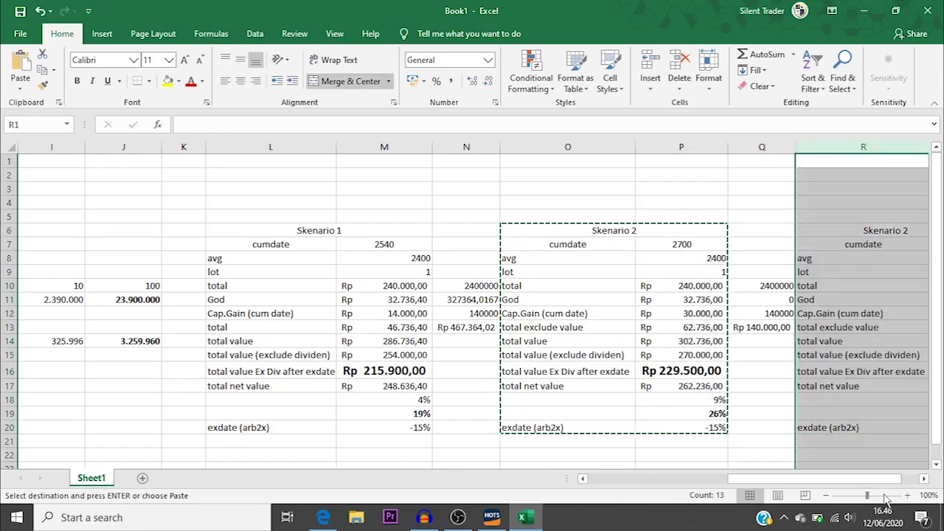
pyautogui.doubleClick(925, 478)
pyautogui.click(924, 479)
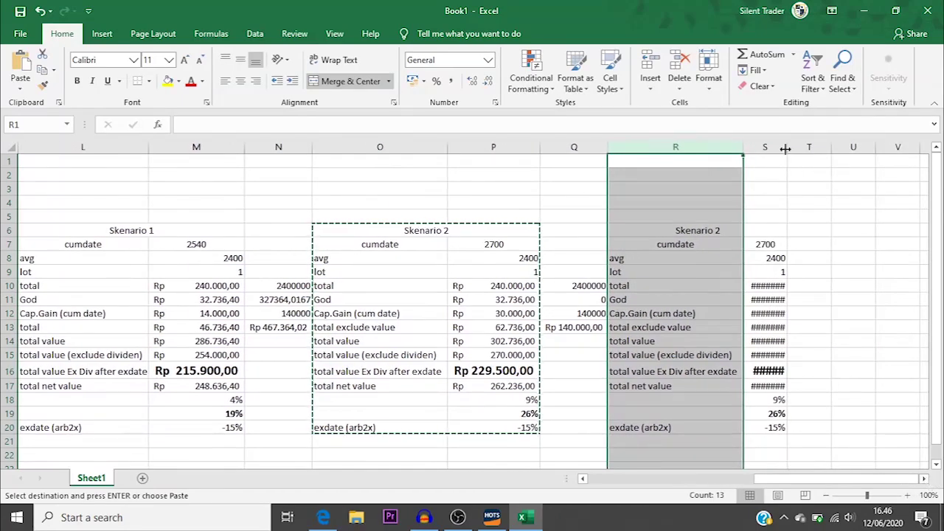
pyautogui.doubleClick(785, 147)
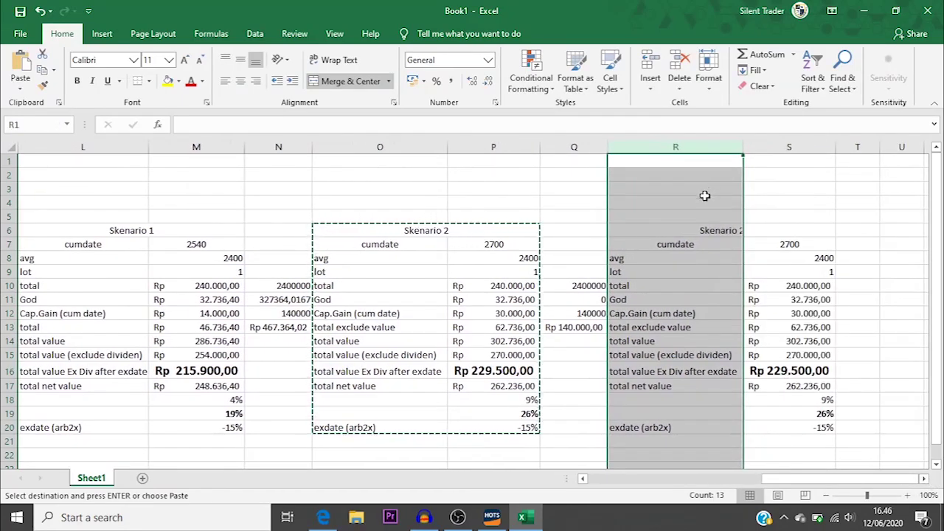
# Rename the newly pasted scenario's heading in R6 to "Skenario 3".
pyautogui.click(740, 230)
pyautogui.click(789, 248)
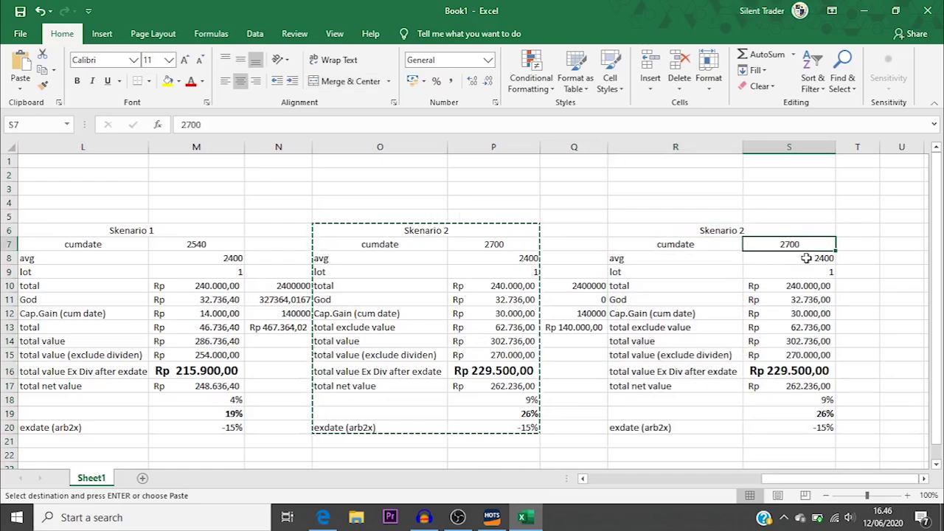
pyautogui.doubleClick(779, 232)
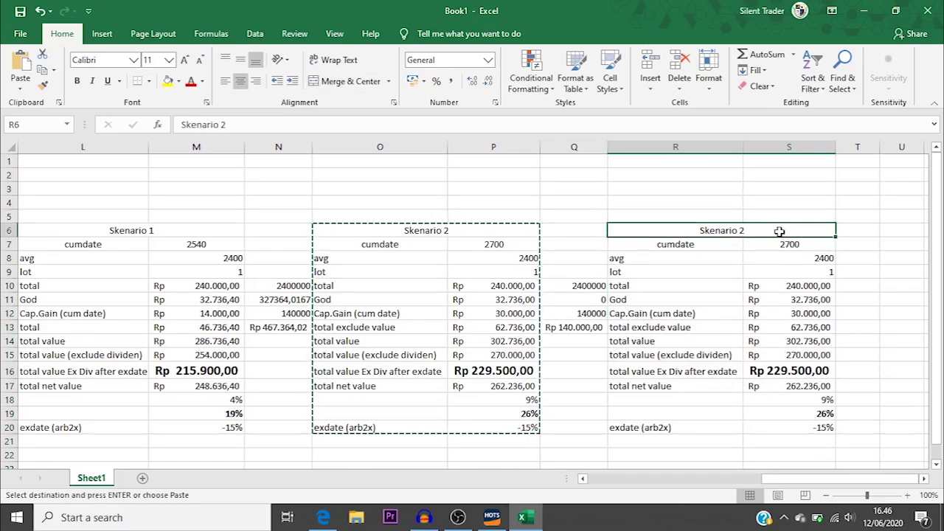
pyautogui.press('BackSpace')
pyautogui.write('3')
pyautogui.press('Return')
pyautogui.press('Right')
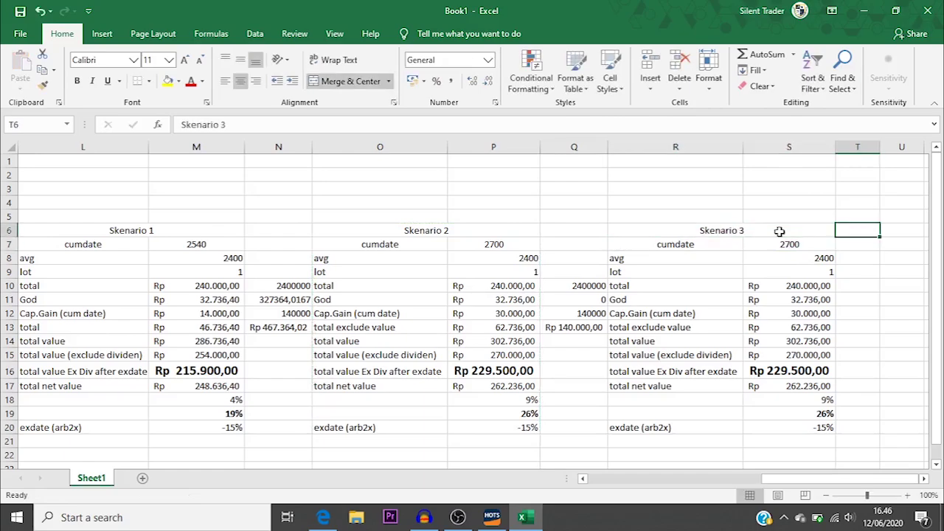
# Set the exdate (arb2x) percentage of Skenario 3 in S20 to -22%.
pyautogui.press('Down')
pyautogui.press('Down')
pyautogui.press('Down')
pyautogui.press('Down')
pyautogui.press('Down')
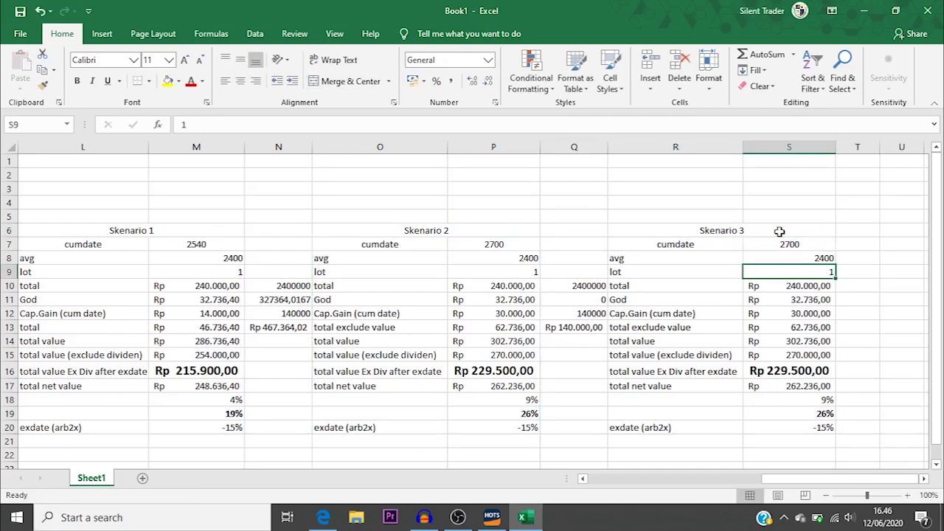
pyautogui.press('Up')
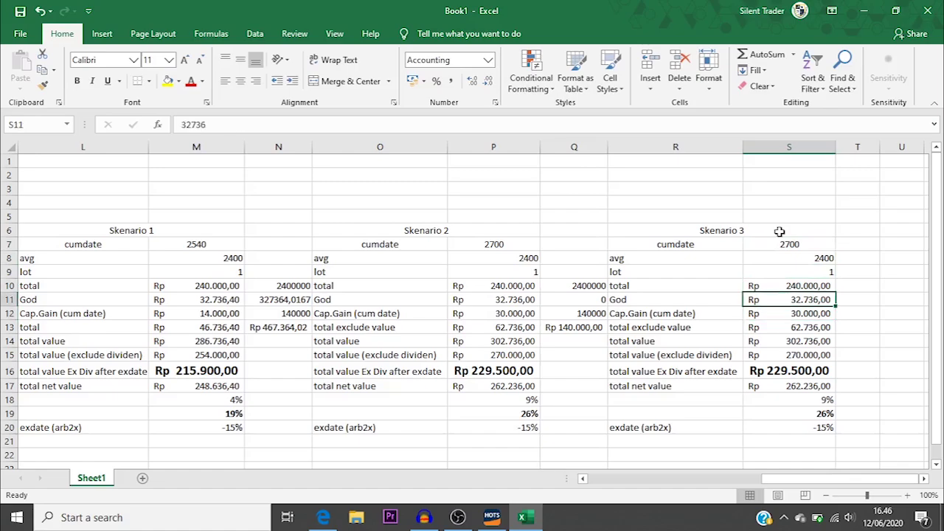
pyautogui.press('Down')
pyautogui.press('Down')
pyautogui.press('Down')
pyautogui.press('Down')
pyautogui.press('Down')
pyautogui.press('Down')
pyautogui.press('Down')
pyautogui.press('Down')
pyautogui.press('Down')
pyautogui.press('Up')
pyautogui.press('Up')
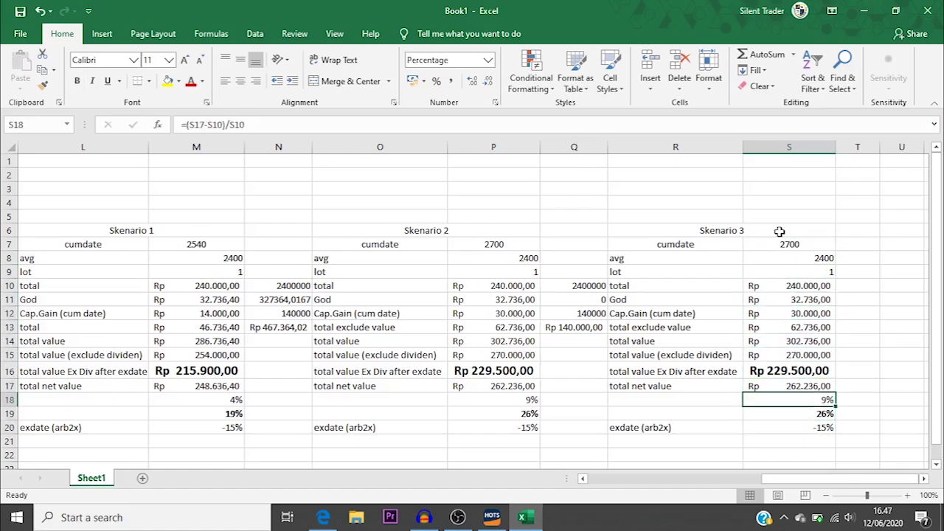
pyautogui.press('Up')
pyautogui.press('Down')
pyautogui.press('Down')
pyautogui.press('Down')
pyautogui.press('Delete')
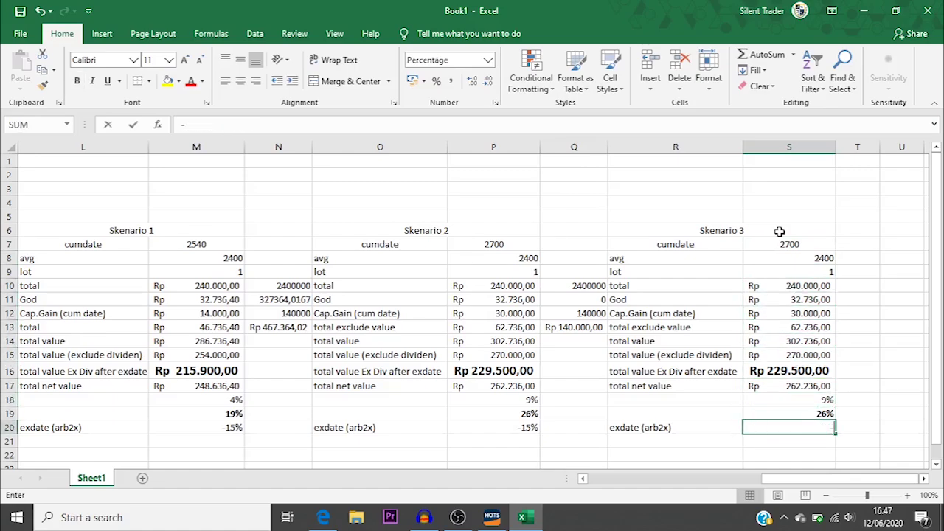
pyautogui.write('-')
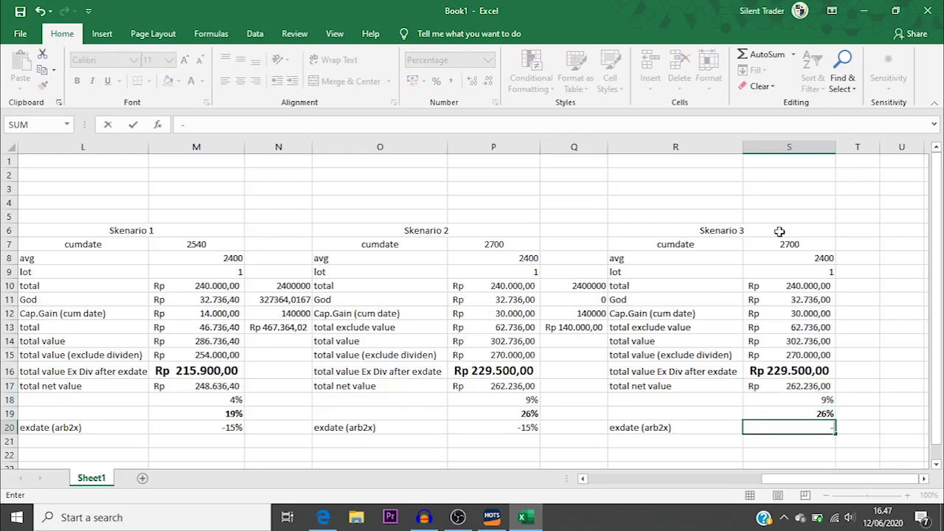
pyautogui.write('22%')
pyautogui.press('Return')
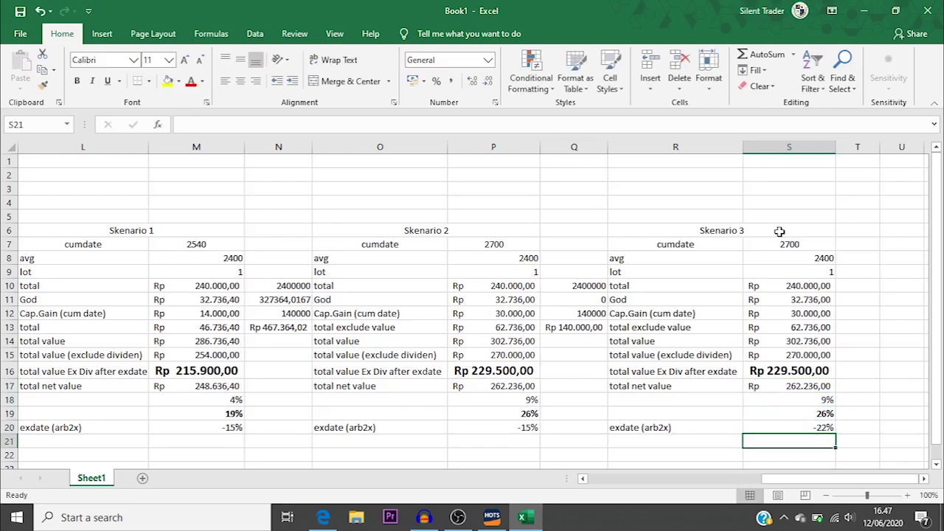
# Change the total value Ex Div after exdate formula in S16 to =S15*78%.
pyautogui.press('Up')
pyautogui.click(804, 370)
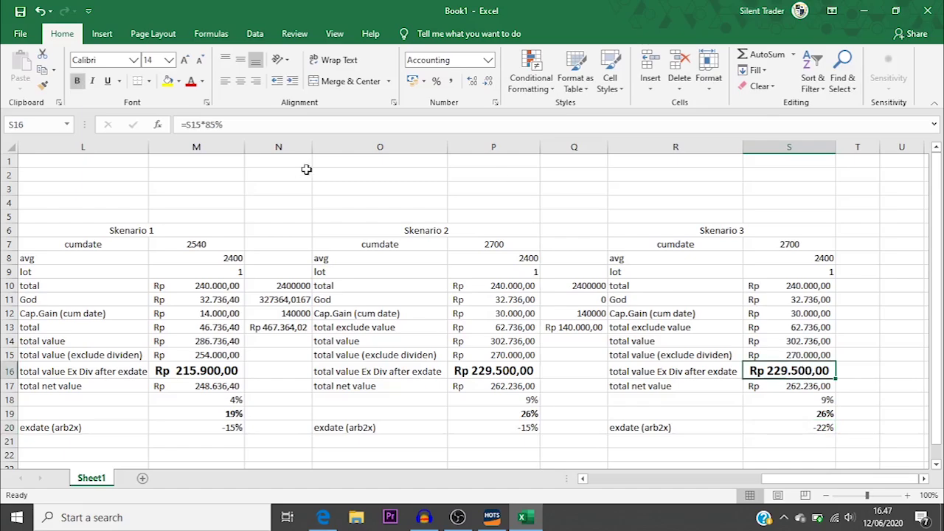
pyautogui.click(215, 122)
pyautogui.press('BackSpace')
pyautogui.press('BackSpace')
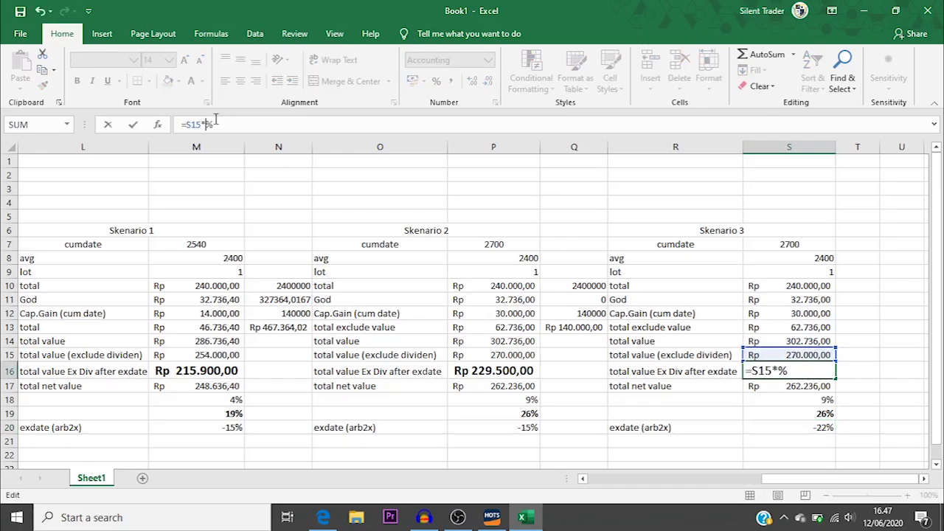
pyautogui.write('78')
pyautogui.press('Return')
# Examine the labels and total formulas in rows 13 to 16 of Skenario 3.
pyautogui.press('Up')
pyautogui.press('Left')
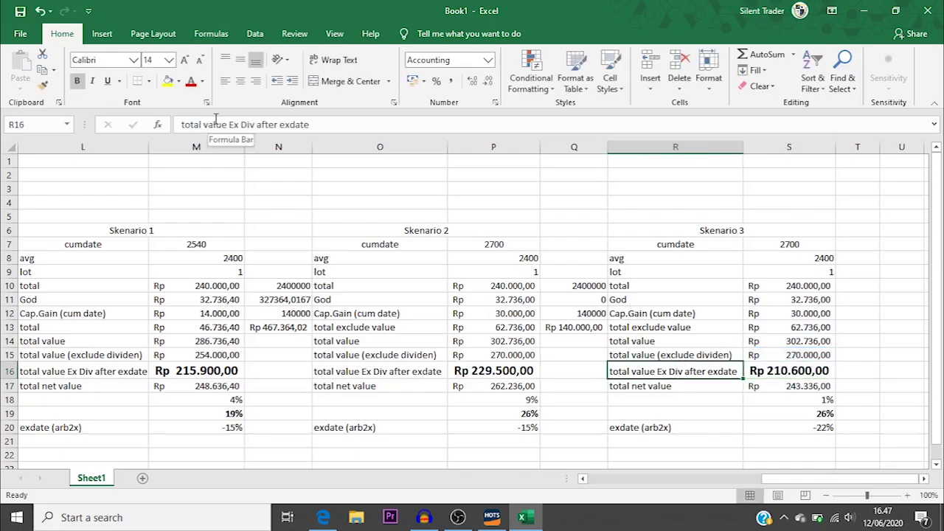
pyautogui.press('Up')
pyautogui.press('Right')
pyautogui.press('Up')
pyautogui.press('Up')
pyautogui.press('Up')
pyautogui.press('Up')
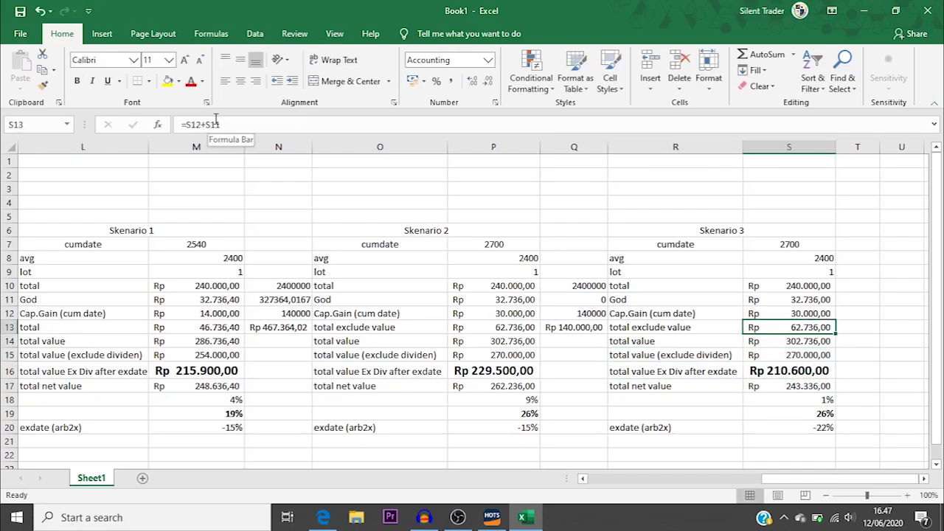
pyautogui.press('Down')
pyautogui.press('Down')
pyautogui.press('Left')
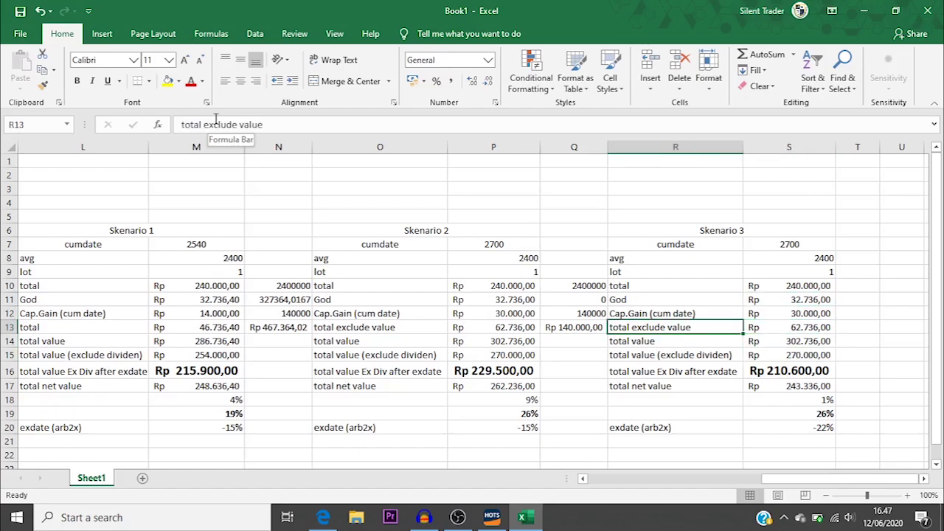
pyautogui.press('Right')
pyautogui.press('Left')
pyautogui.press('Right')
pyautogui.press('Down')
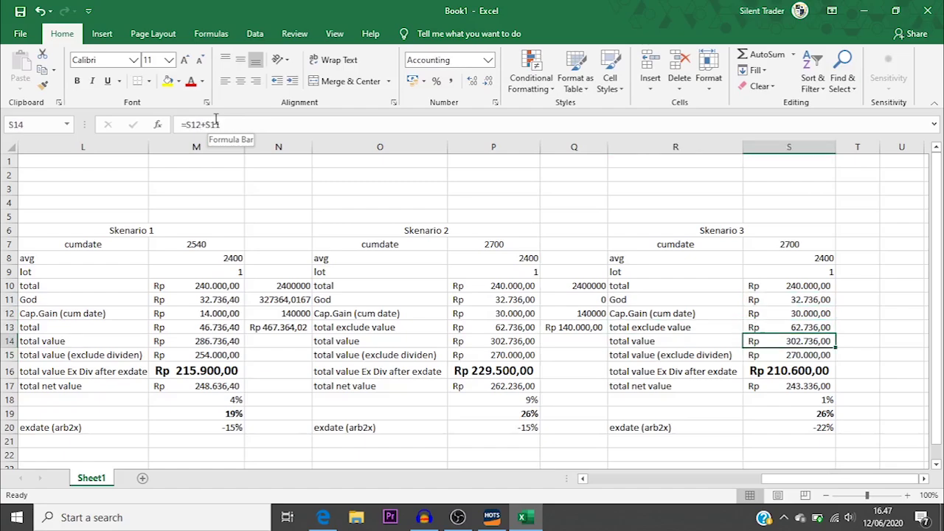
pyautogui.press('Left')
pyautogui.press('Right')
pyautogui.press('Down')
pyautogui.press('Left')
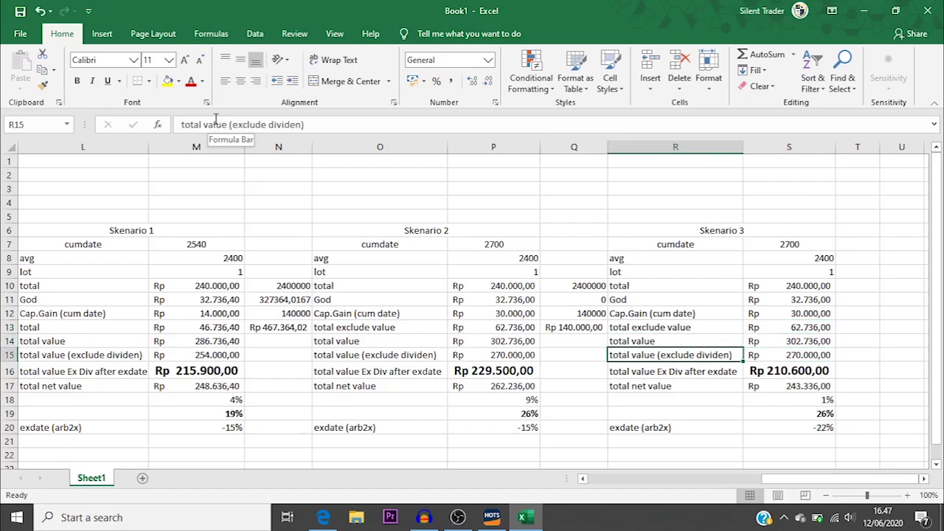
pyautogui.press('Right')
pyautogui.press('Left')
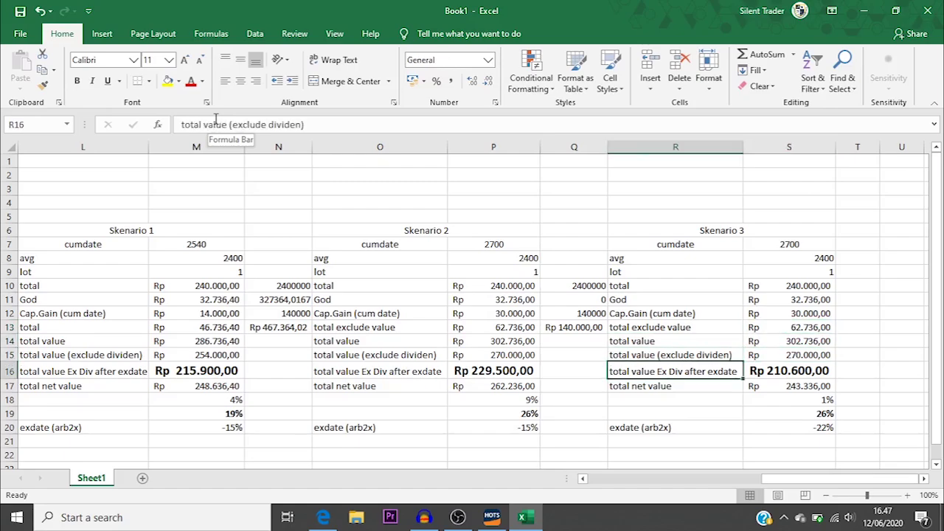
pyautogui.press('Down')
pyautogui.press('Right')
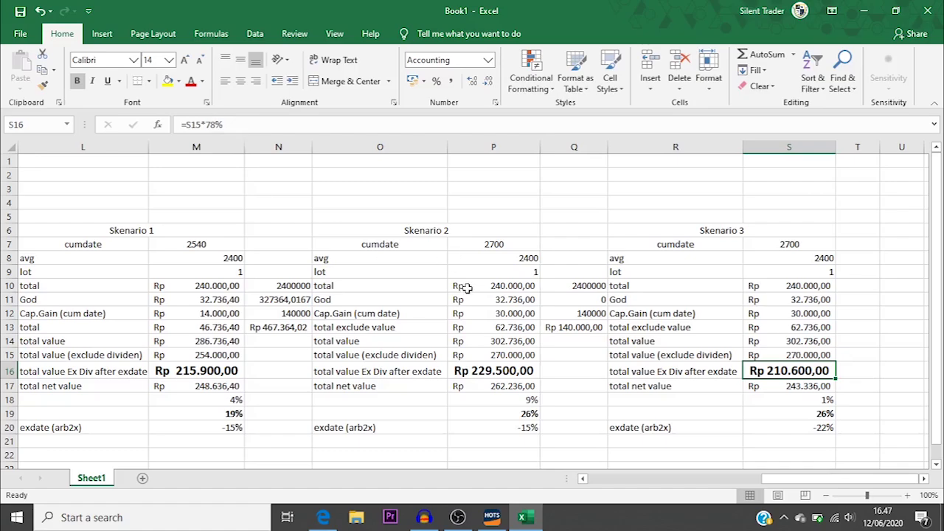
# Make the exdate percentage in S20 bold and check the Skenario 3 results in S16 to S18.
pyautogui.click(811, 428)
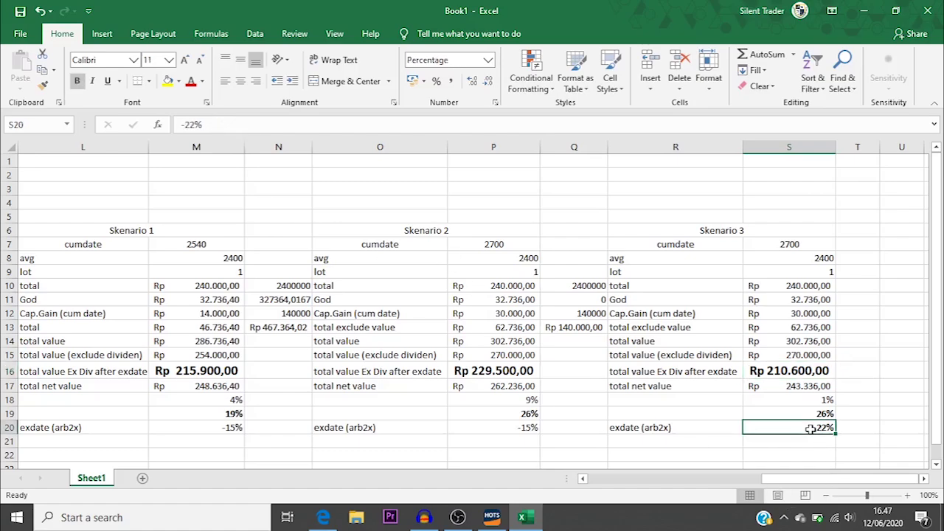
pyautogui.click(777, 369)
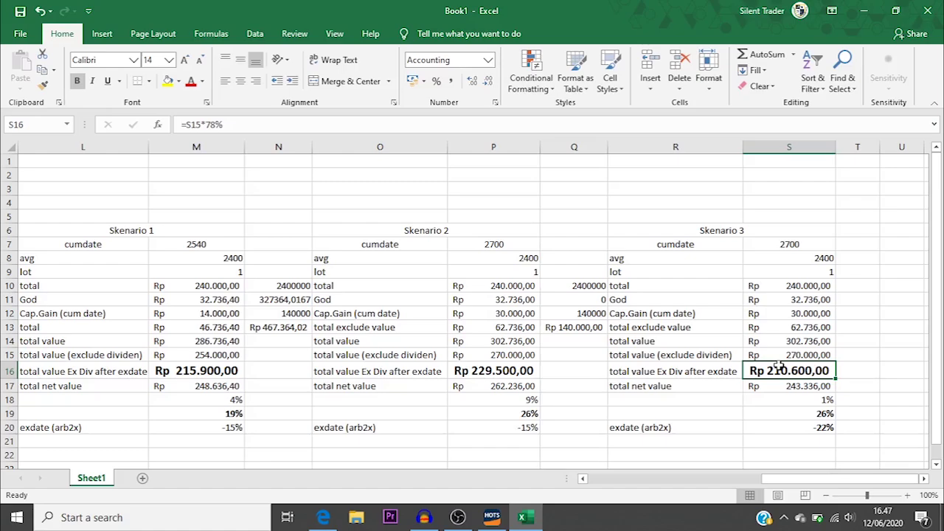
pyautogui.press('Down')
pyautogui.press('Down')
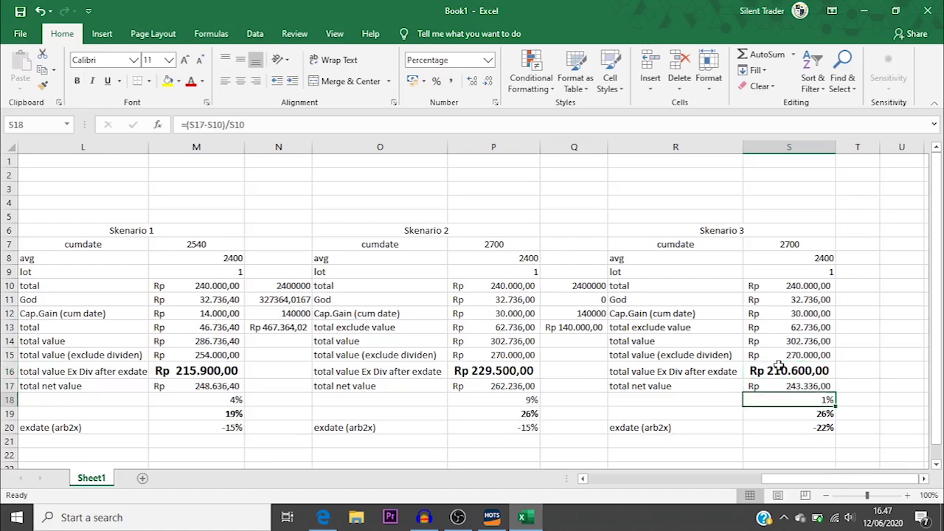
# Change the exdate label of Skenario 3 in R20 to exdate (arb3x).
pyautogui.press('Up')
pyautogui.press('Down')
pyautogui.hotkey('ctrl', 'c')
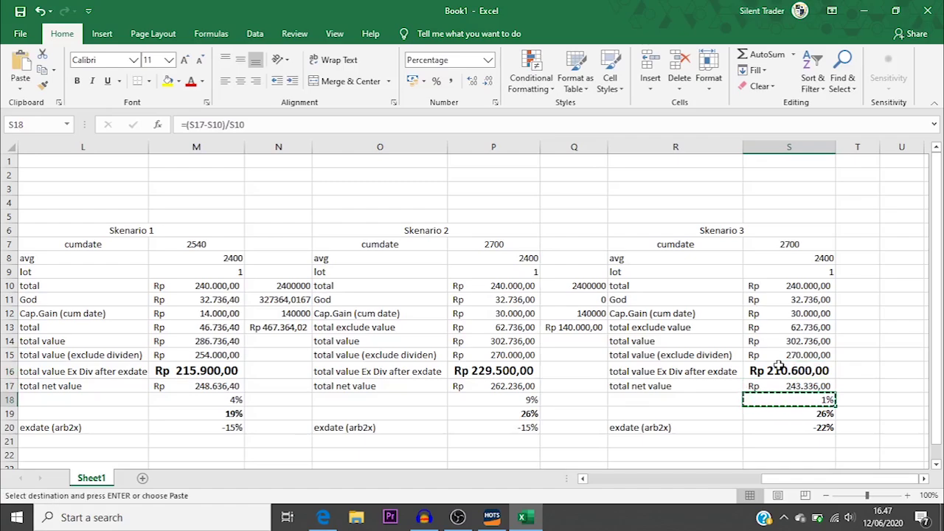
pyautogui.doubleClick(652, 428)
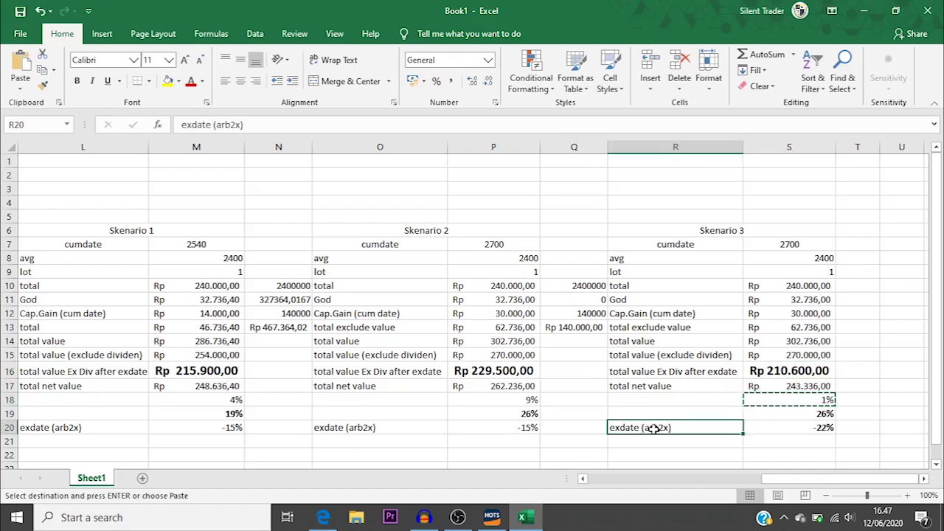
pyautogui.press('BackSpace')
pyautogui.write('3')
pyautogui.press('Return')
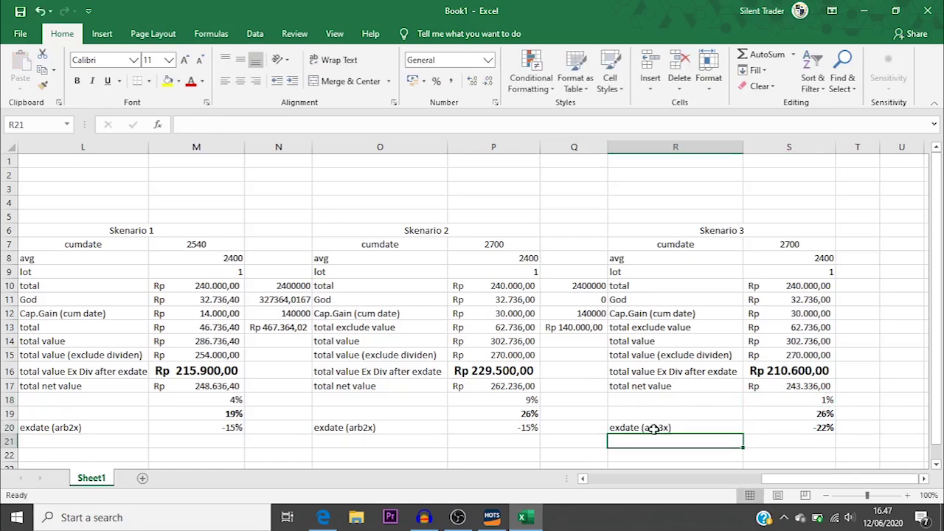
pyautogui.press('Up')
pyautogui.press('Right')
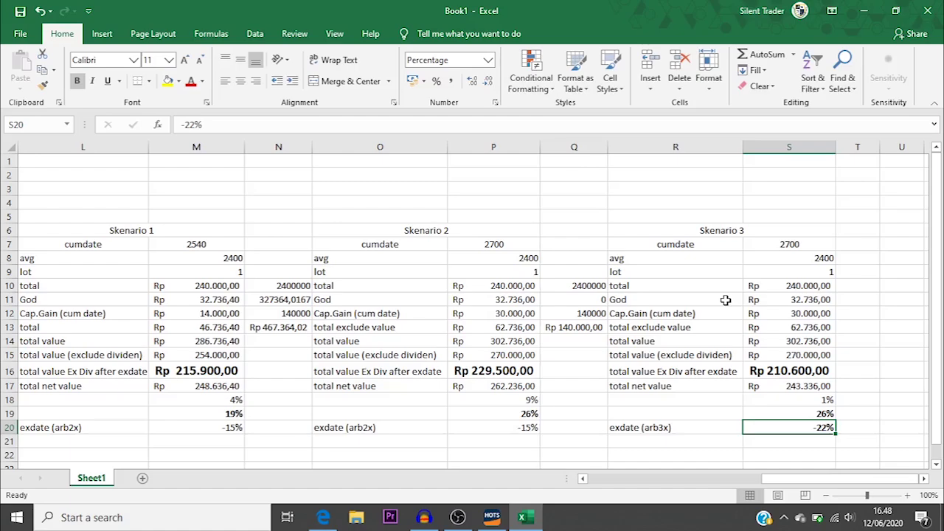
pyautogui.click(435, 257)
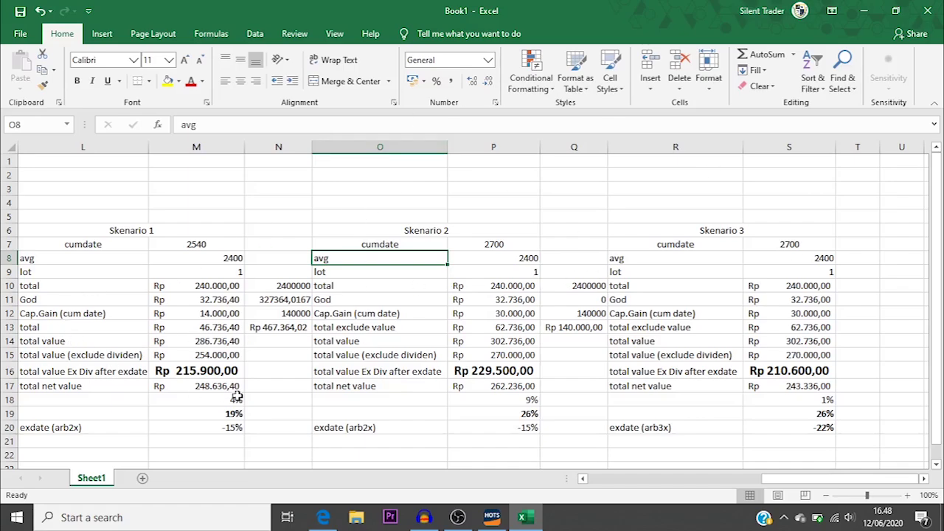
pyautogui.click(794, 401)
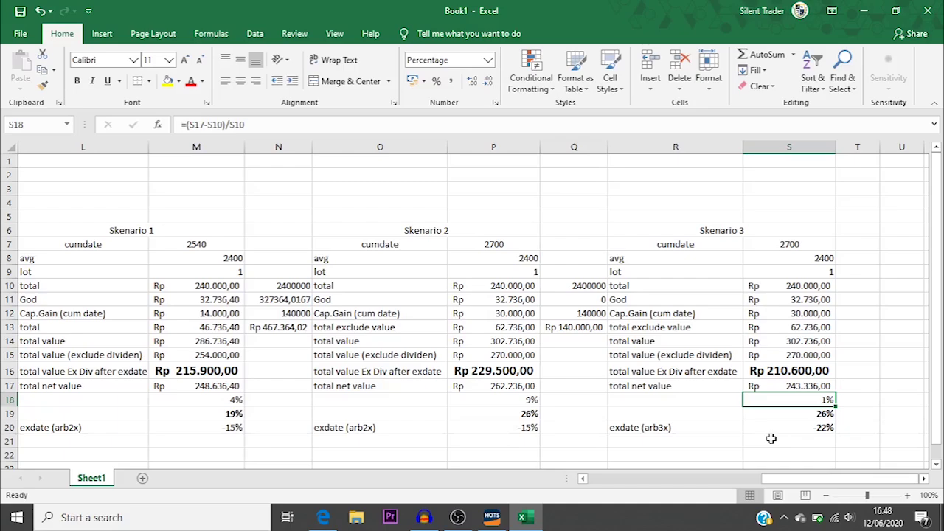
pyautogui.click(497, 255)
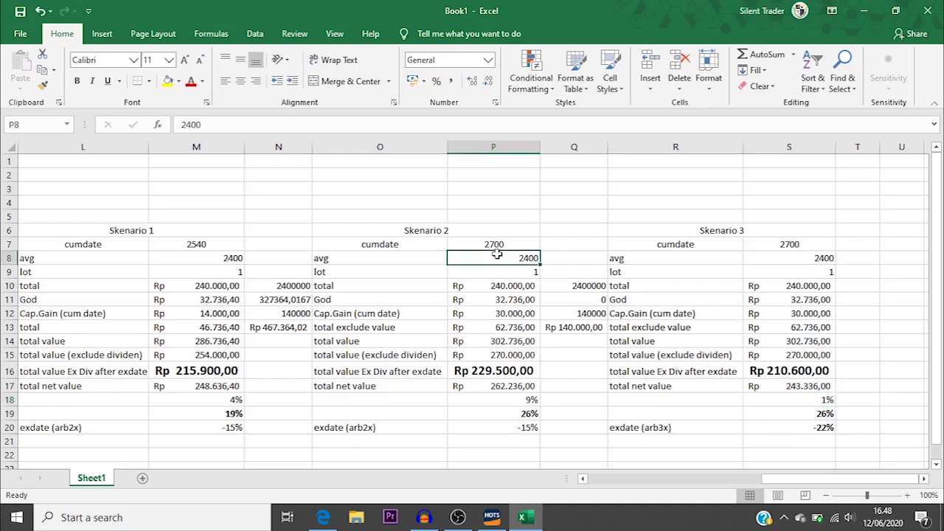
pyautogui.hotkey('ctrl', 'c')
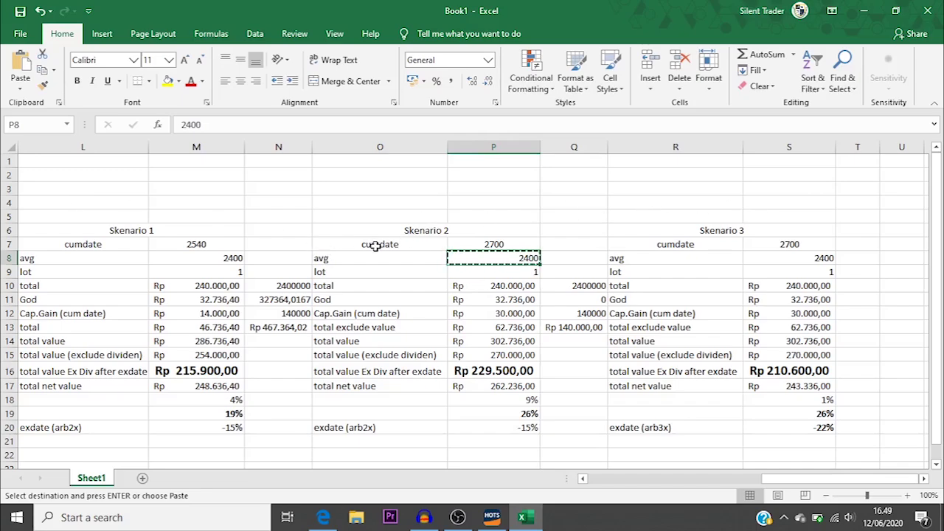
# Make the avg row of Skenario 2 and Skenario 3, O8 to S8, bold.
pyautogui.click(348, 256)
pyautogui.moveTo(511, 264); pyautogui.dragTo(849, 256)
pyautogui.hotkey('ctrl', 'q')
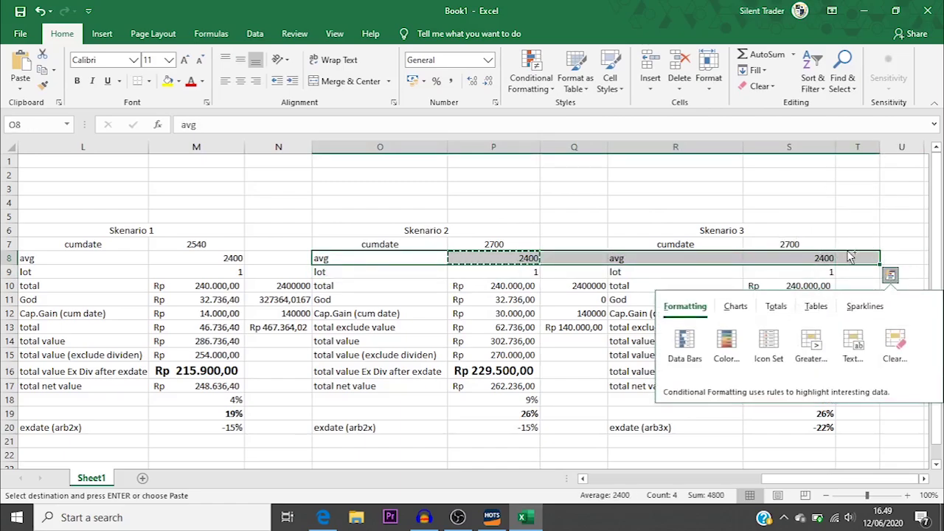
pyautogui.click(834, 257)
pyautogui.moveTo(377, 253); pyautogui.dragTo(771, 250)
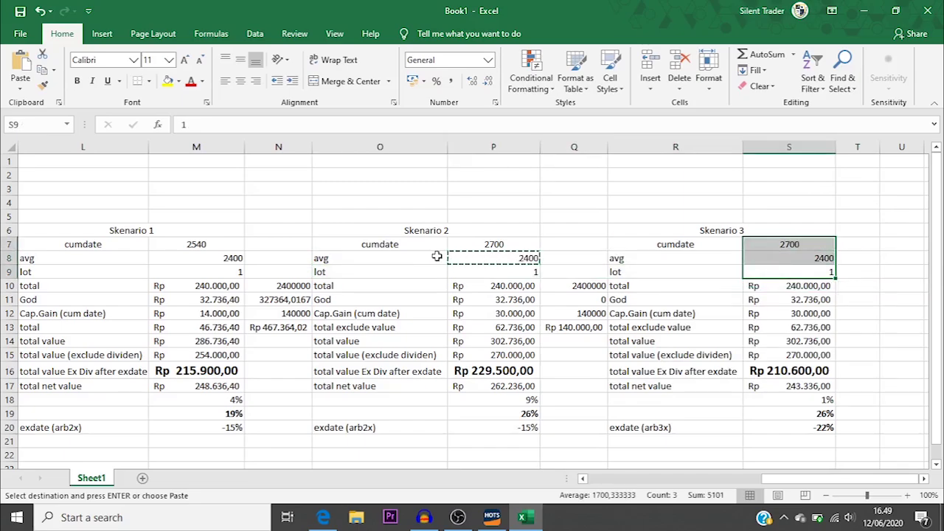
pyautogui.moveTo(380, 258); pyautogui.dragTo(829, 259)
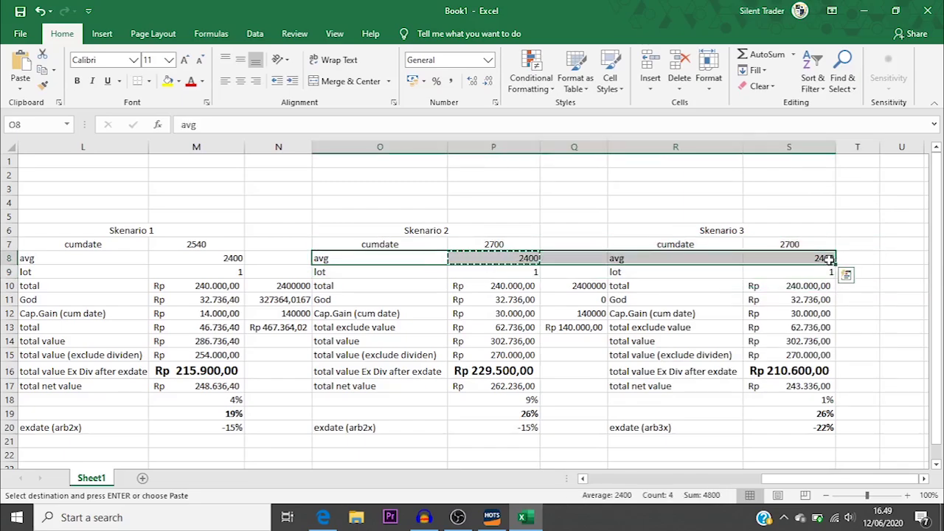
pyautogui.hotkey('ctrl', 'b')
pyautogui.click(347, 267)
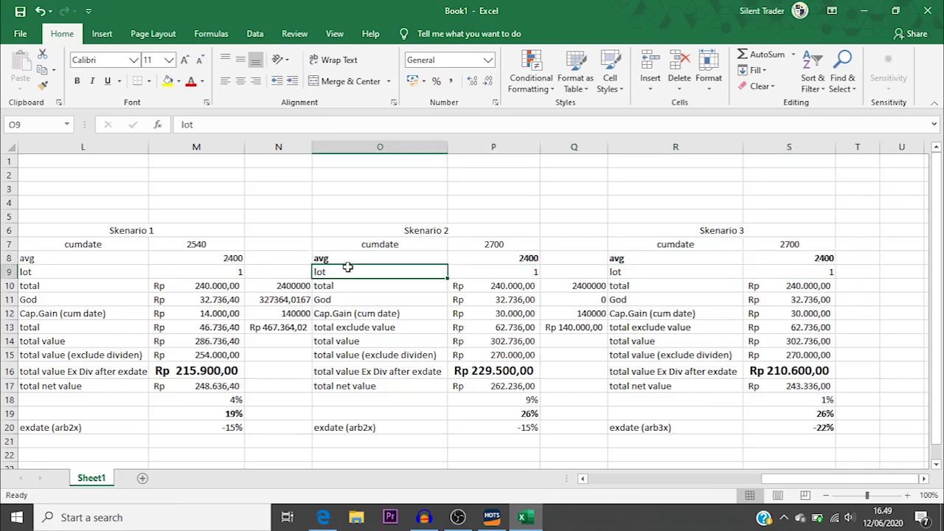
# Make the cumdate row of Skenario 2 and Skenario 3, O7 to S7, bold.
pyautogui.press('Down')
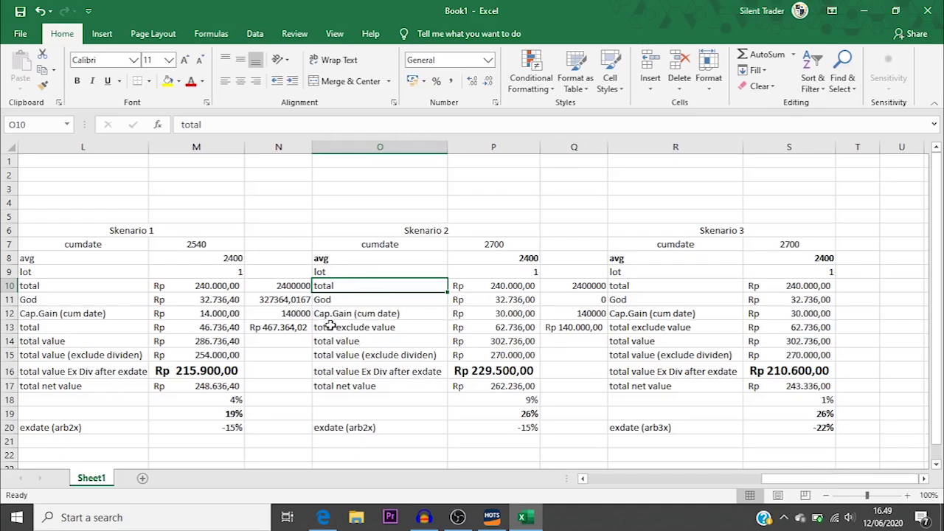
pyautogui.moveTo(328, 315); pyautogui.dragTo(576, 322)
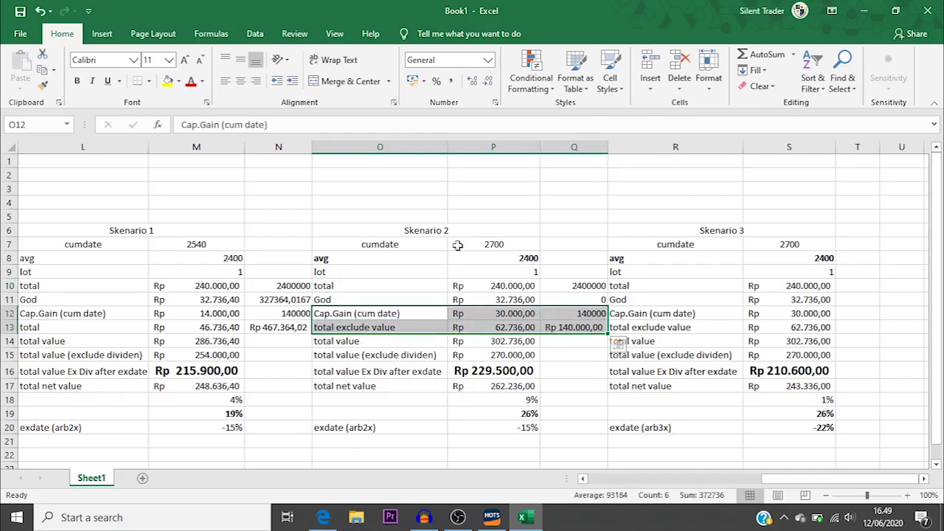
pyautogui.moveTo(406, 240); pyautogui.dragTo(784, 249)
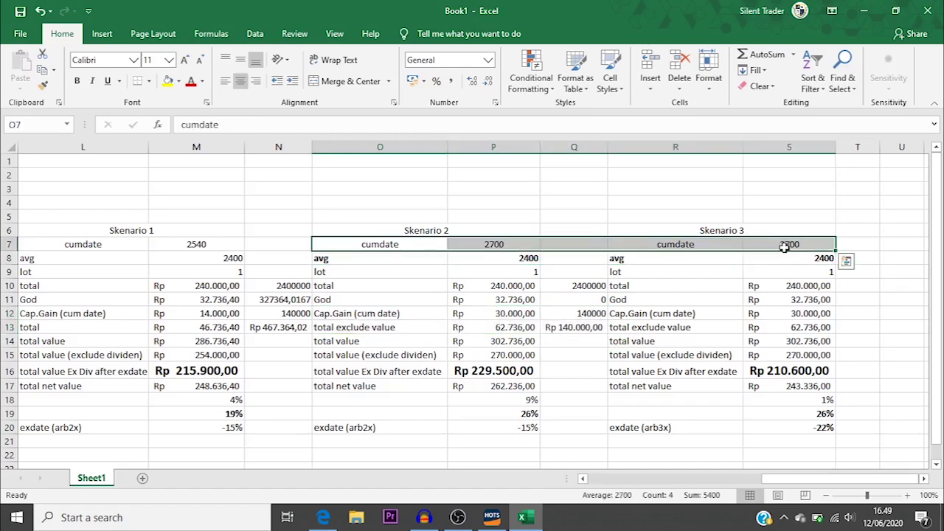
pyautogui.hotkey('ctrl', 'b')
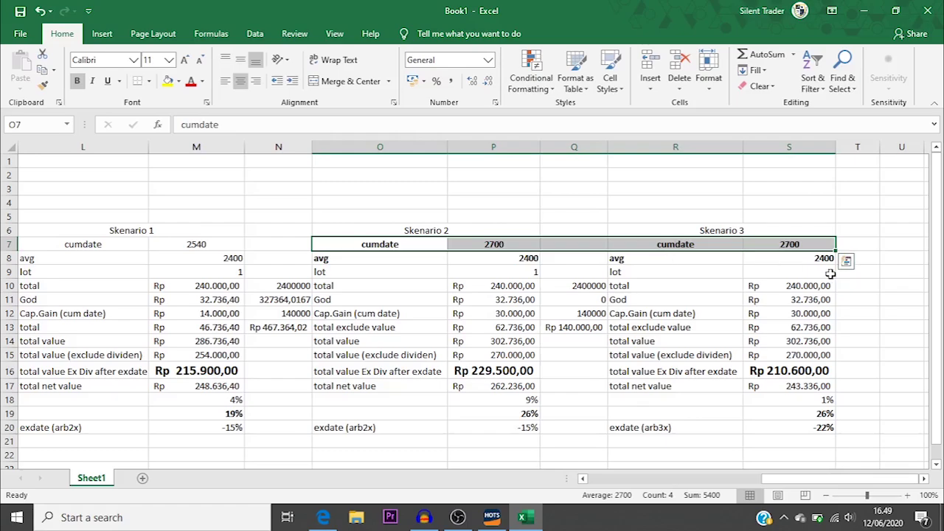
# Set the cumdate value of Skenario 3 in S7 to 2500.
pyautogui.click(788, 244)
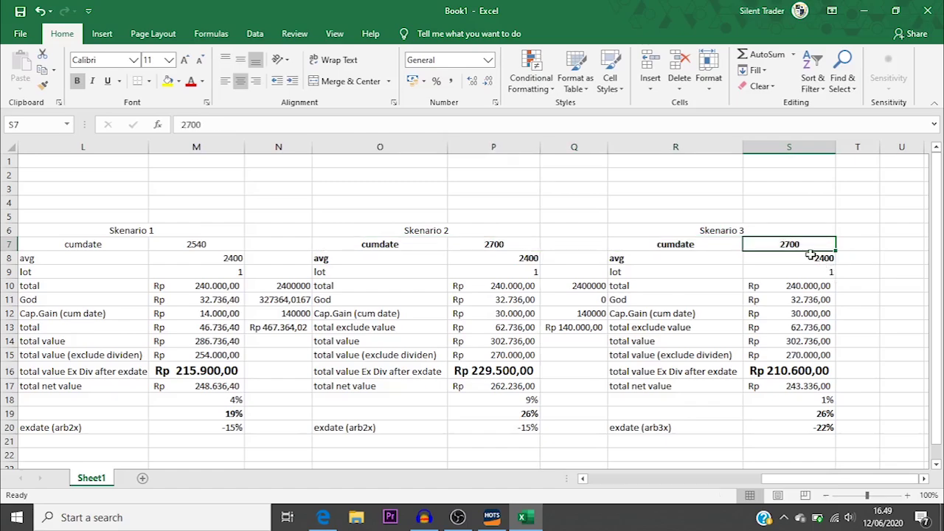
pyautogui.write('2500')
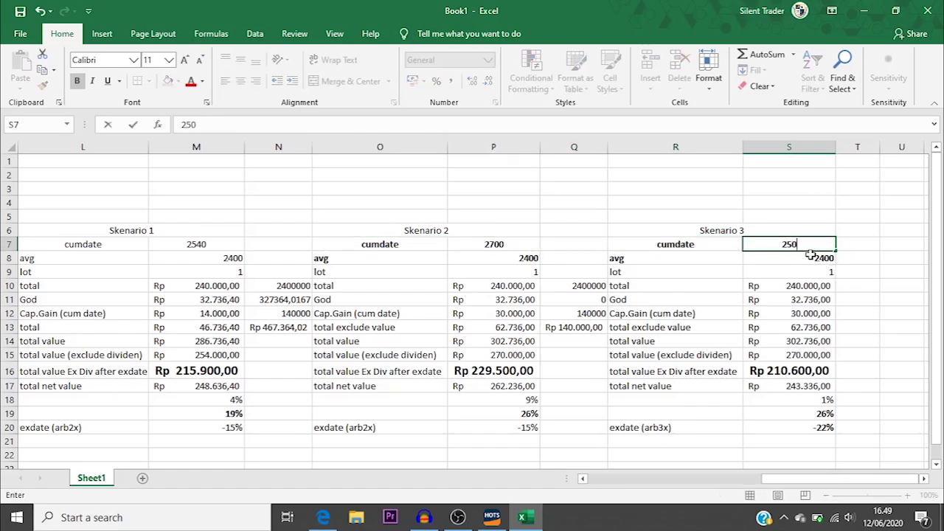
pyautogui.press('Return')
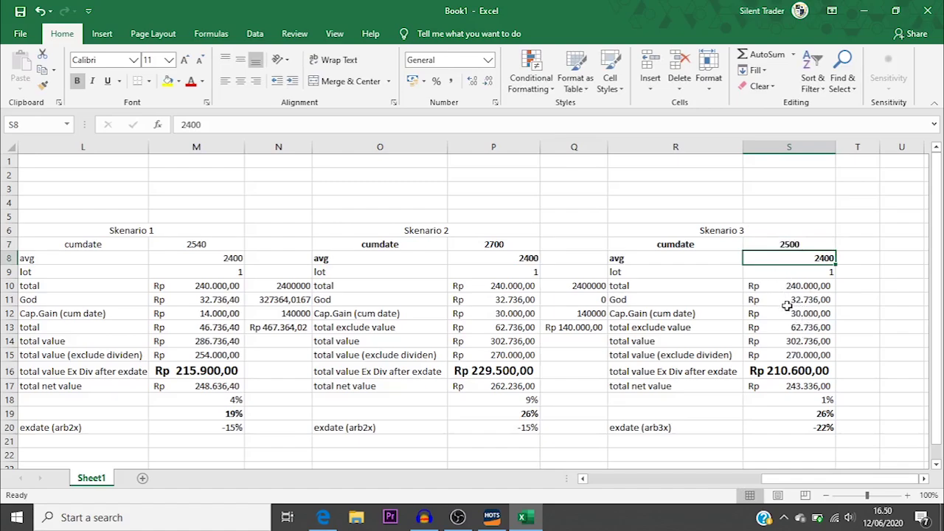
# Change the Cap.Gain (cum date) formula of Skenario 3 in S12 to =(2500-2400)*100.
pyautogui.click(789, 313)
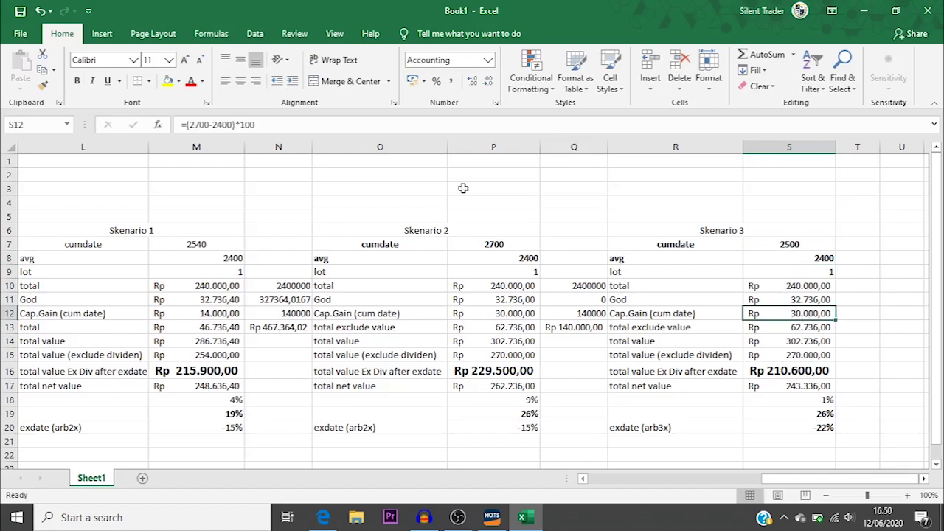
pyautogui.click(209, 124)
pyautogui.press('BackSpace')
pyautogui.press('BackSpace')
pyautogui.press('BackSpace')
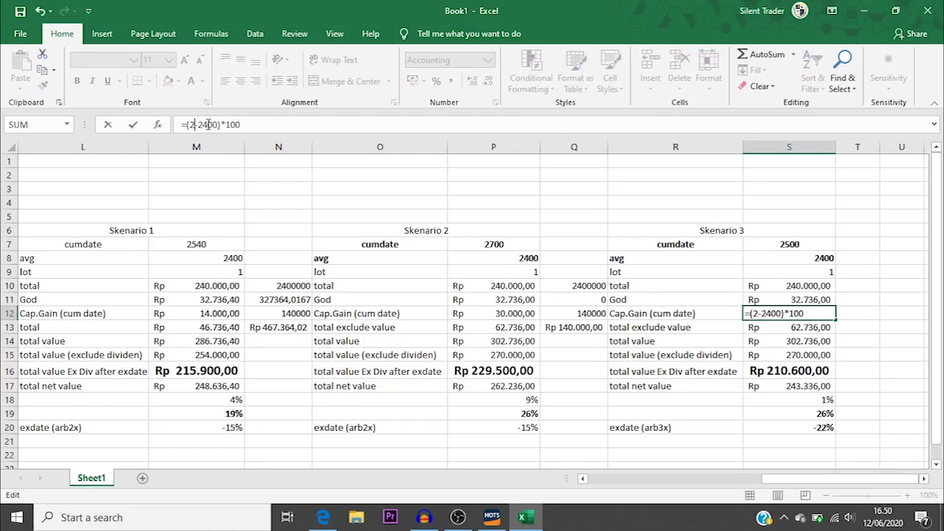
pyautogui.write('500')
pyautogui.press('Return')
pyautogui.press('Up')
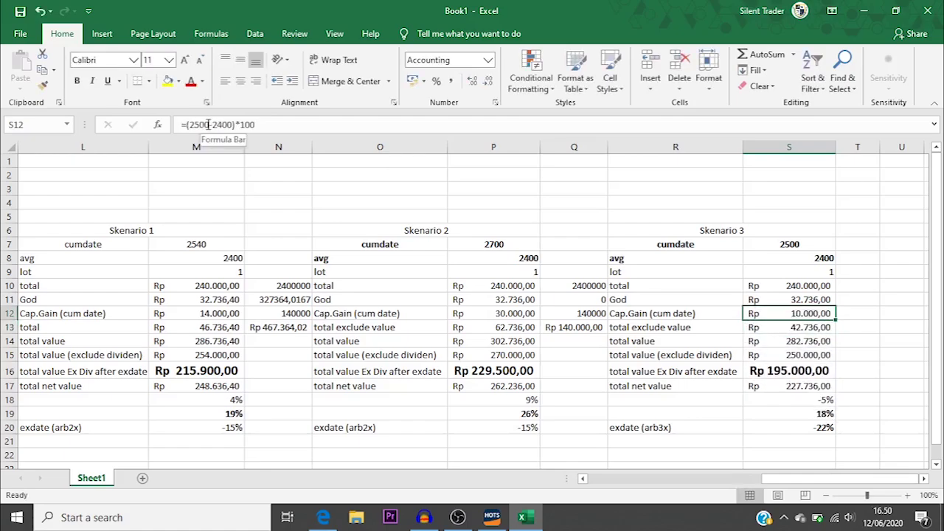
# Examine the recalculated totals and formulas of Skenario 3 from S17 back up to the cumdate in S7.
pyautogui.press('Down')
pyautogui.press('Down')
pyautogui.press('Down')
pyautogui.press('Down')
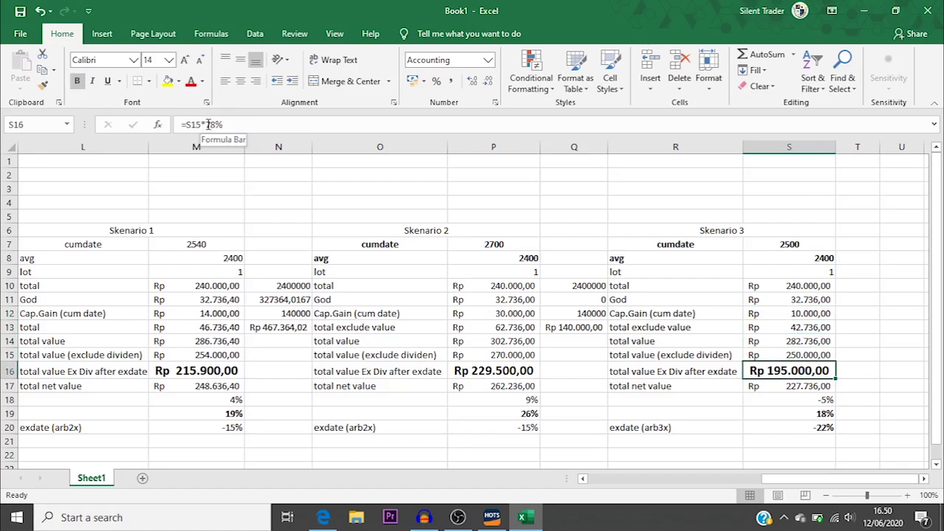
pyautogui.press('Down')
pyautogui.press('Up')
pyautogui.press('Up')
pyautogui.press('Up')
pyautogui.press('Up')
pyautogui.press('Down')
pyautogui.press('Down')
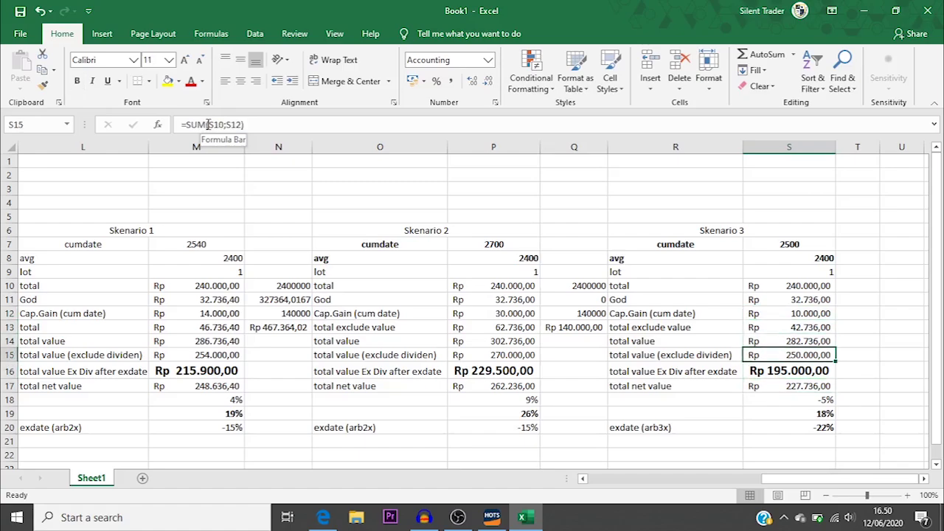
pyautogui.press('Down')
pyautogui.press('Down')
pyautogui.press('Up')
pyautogui.press('Up')
pyautogui.press('Up')
pyautogui.press('Up')
pyautogui.press('Up')
pyautogui.press('Up')
pyautogui.press('Up')
pyautogui.press('Up')
pyautogui.press('Up')
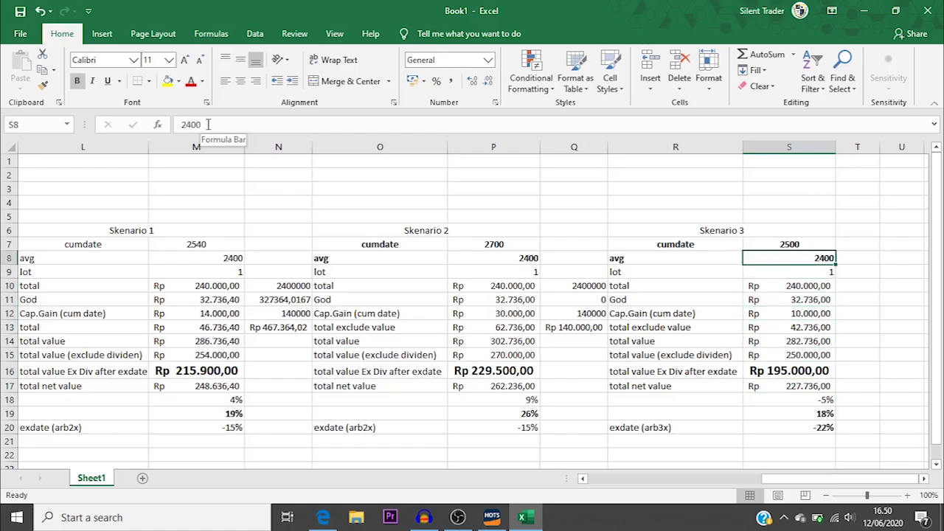
pyautogui.press('Up')
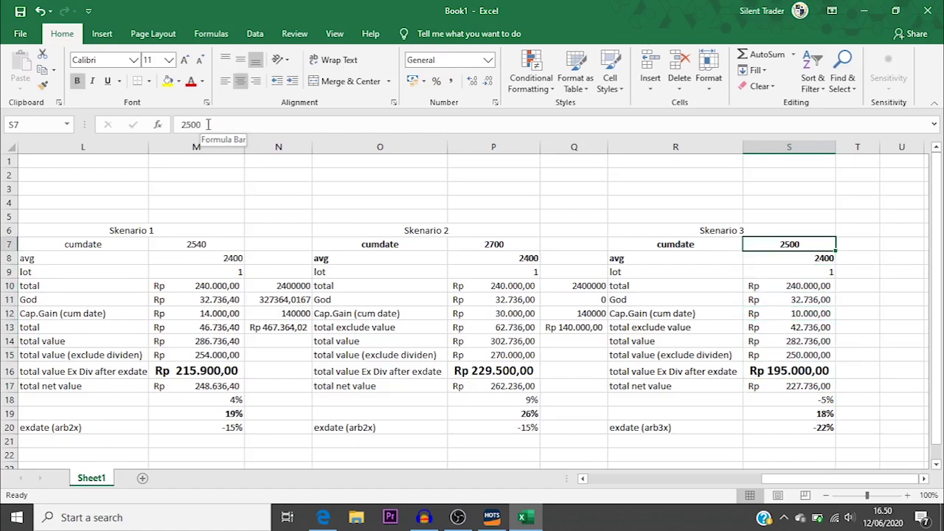
# Review Skenario 3 down to the exdate percentage in S20, checking the net value and return formulas in S17 and S18.
pyautogui.press('Down')
pyautogui.press('Down')
pyautogui.press('Down')
pyautogui.press('Down')
pyautogui.press('Down')
pyautogui.press('Down')
pyautogui.press('Down')
pyautogui.press('Down')
pyautogui.press('Down')
pyautogui.press('Down')
pyautogui.press('Down')
pyautogui.press('Down')
pyautogui.press('Down')
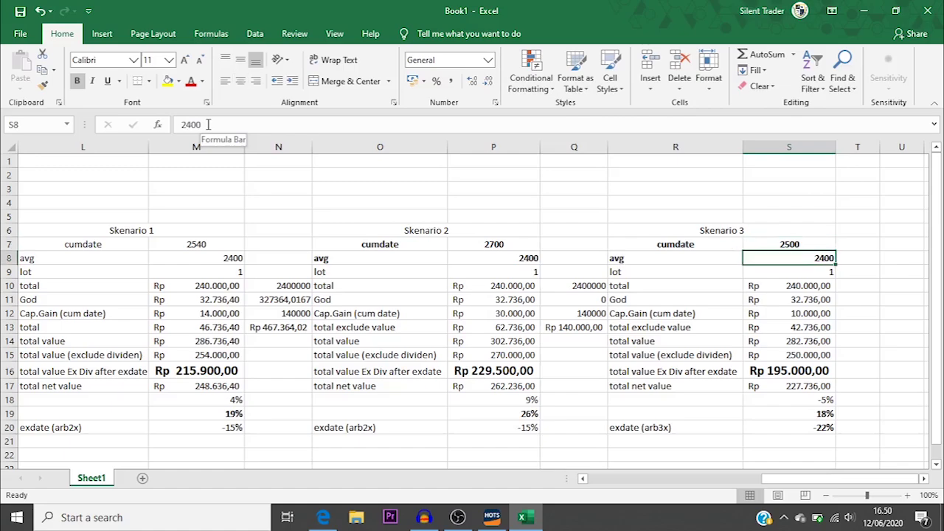
pyautogui.press('Left')
pyautogui.press('Left')
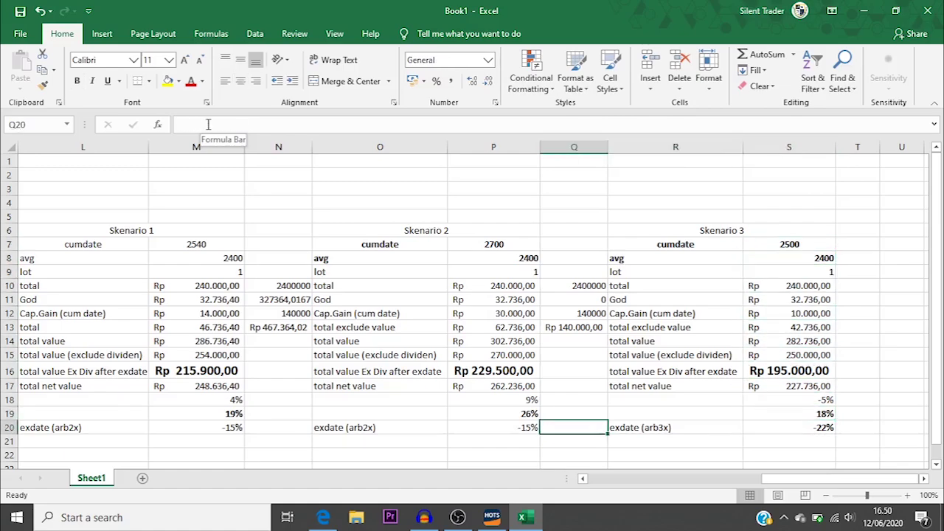
pyautogui.press('Right')
pyautogui.press('Right')
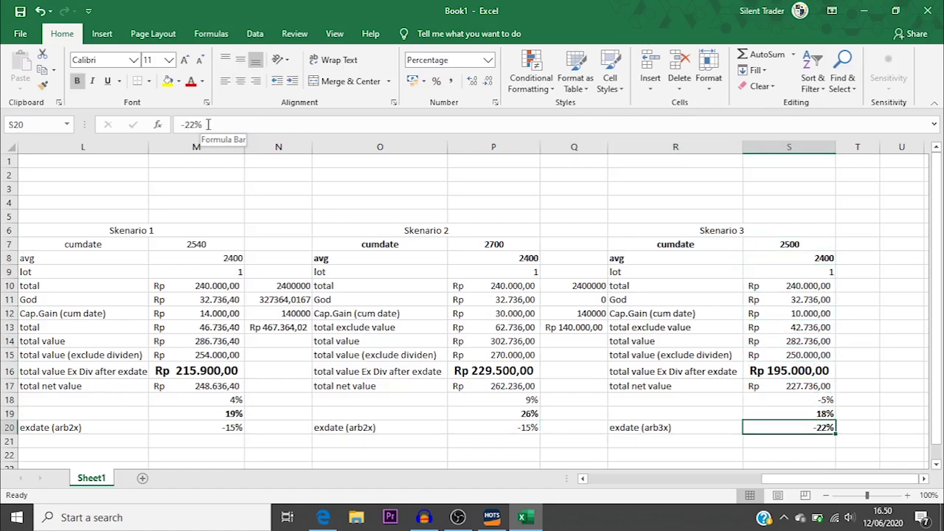
pyautogui.press('Up')
pyautogui.press('Up')
pyautogui.press('Up')
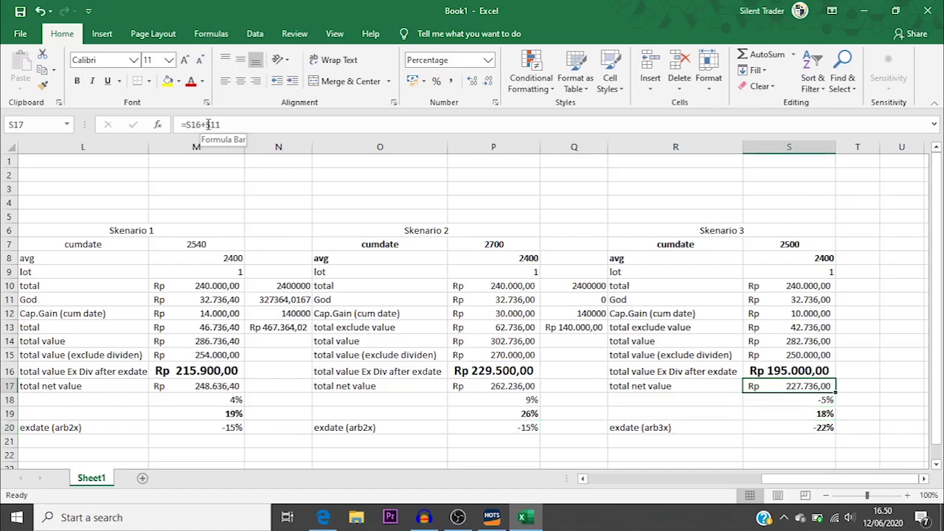
pyautogui.press('Down')
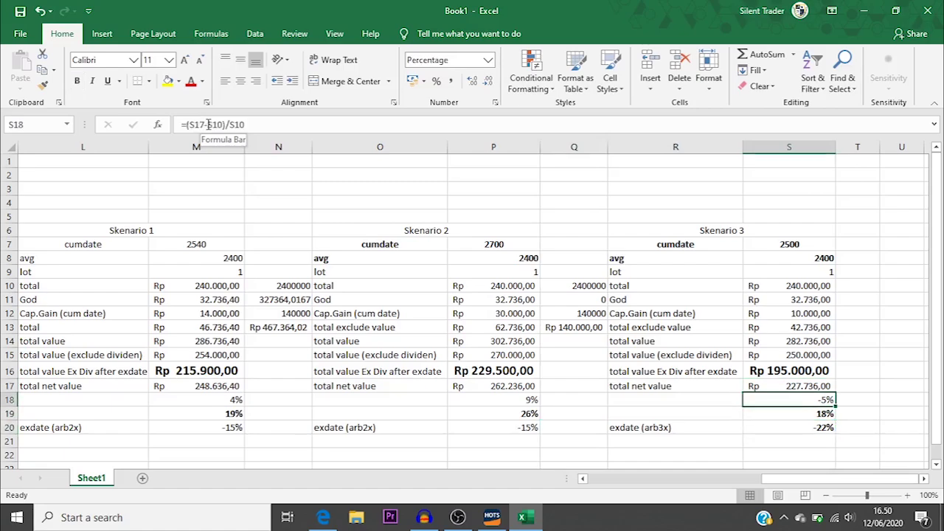
# Change the total value Ex Div after exdate formula of Skenario 3 in S16 to =S15*85%.
pyautogui.click(797, 367)
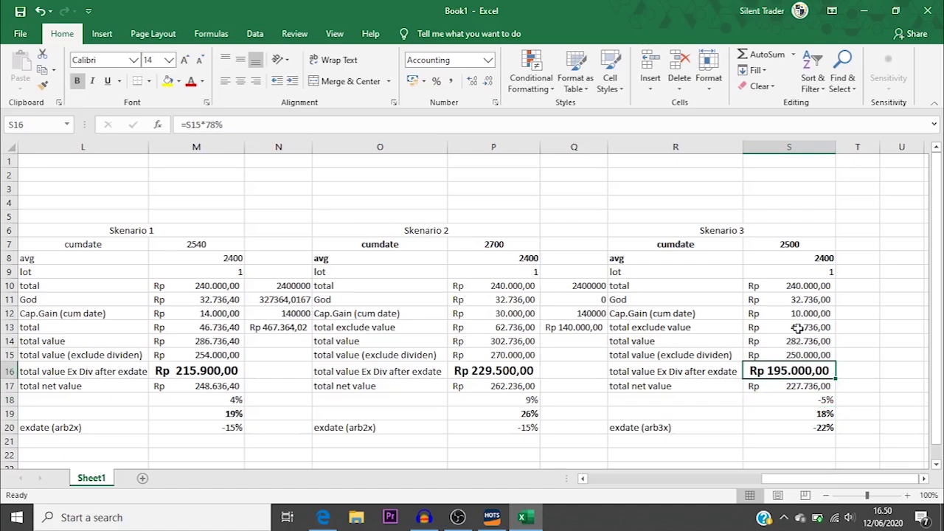
pyautogui.click(218, 124)
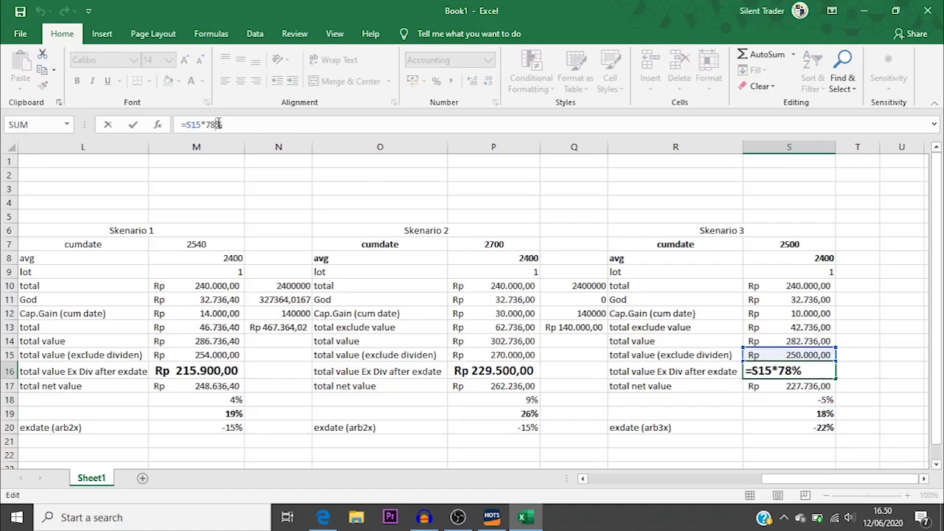
pyautogui.press('BackSpace')
pyautogui.press('BackSpace')
pyautogui.write('8')
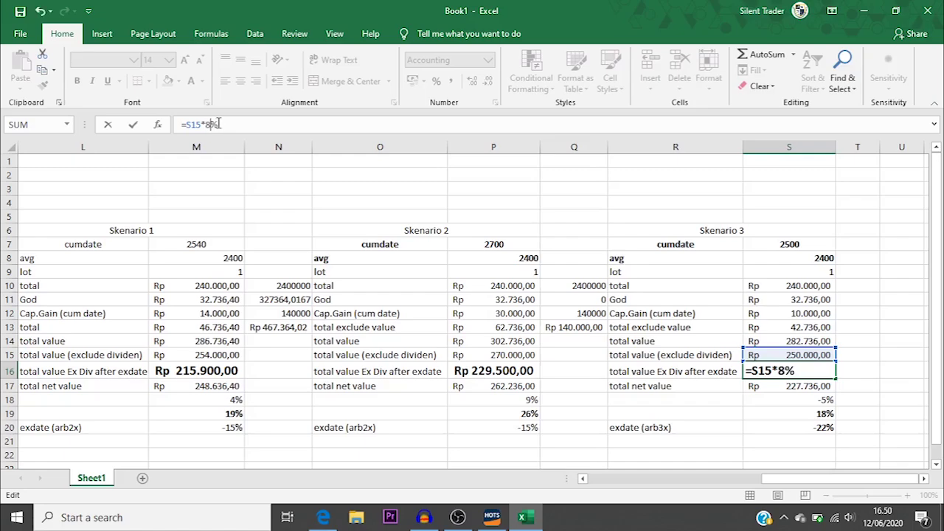
pyautogui.write('5')
pyautogui.press('Return')
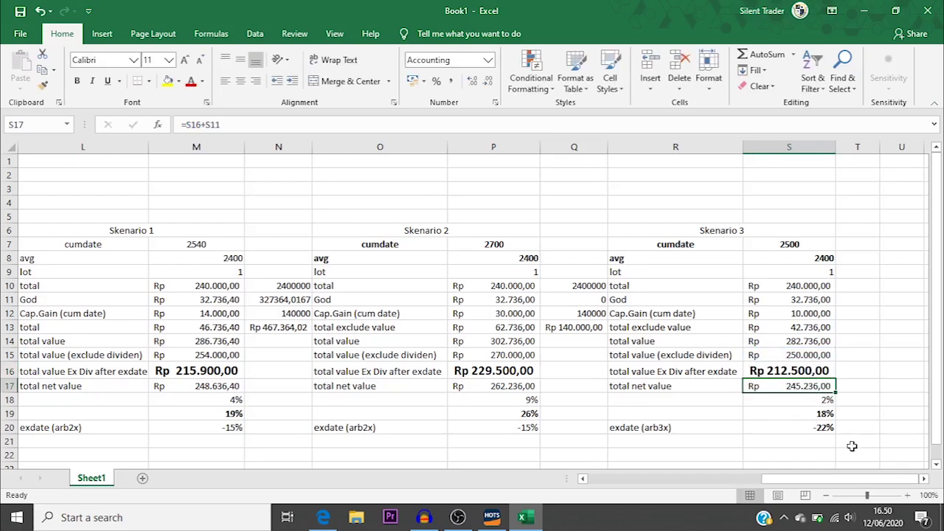
# Change the total value Ex Div after exdate formula of Skenario 3 in S16 to =S15*93% and review its avg and cumdate rows.
pyautogui.click(788, 368)
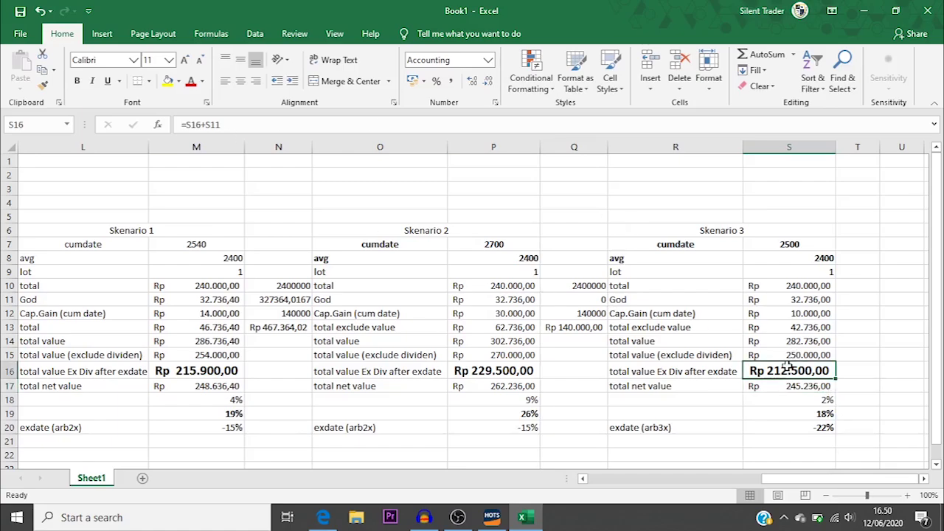
pyautogui.click(214, 124)
pyautogui.press('BackSpace')
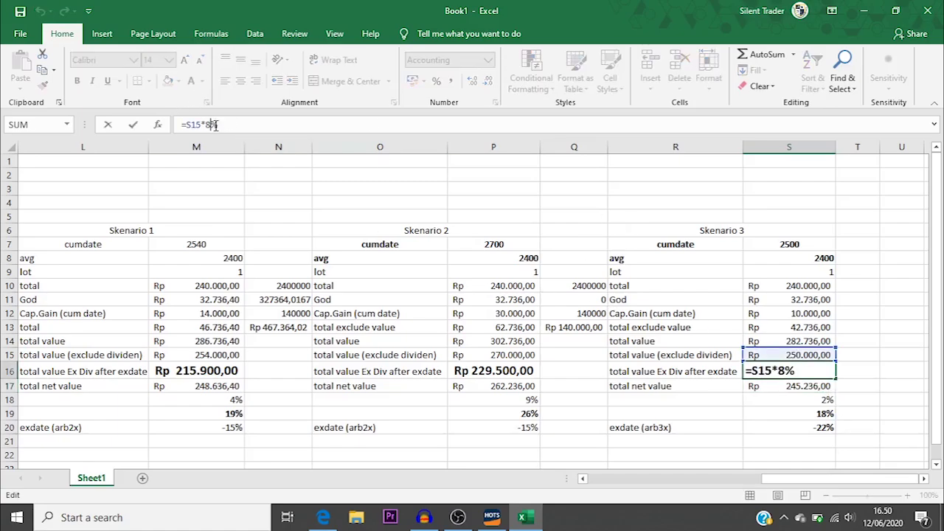
pyautogui.press('BackSpace')
pyautogui.write('8')
pyautogui.press('BackSpace')
pyautogui.write('93')
pyautogui.press('Return')
pyautogui.press('Return')
pyautogui.press('Return')
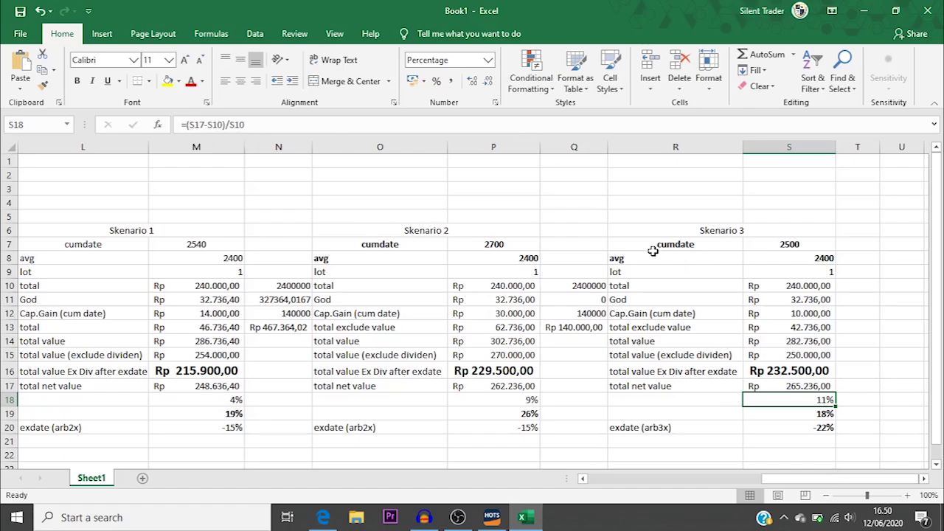
pyautogui.moveTo(653, 258); pyautogui.dragTo(808, 257)
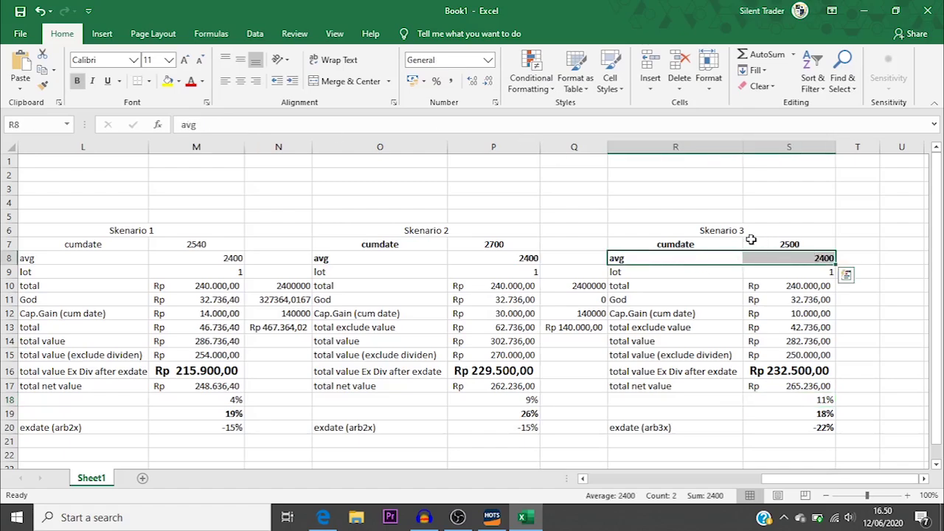
pyautogui.moveTo(689, 240); pyautogui.dragTo(783, 244)
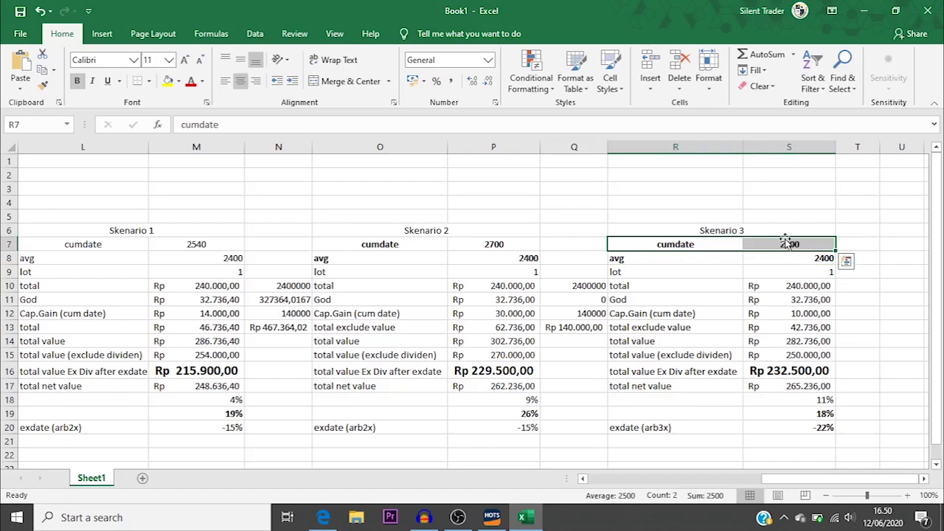
# Switch to HOTS, look through the index screens, and chart the COMPOSITE index focused on February to June 2020.
pyautogui.click(493, 520)
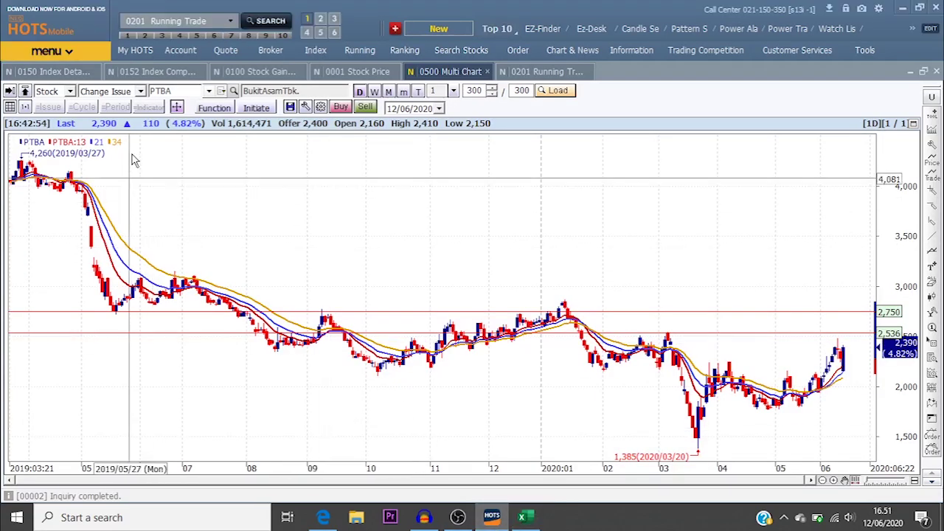
pyautogui.click(52, 72)
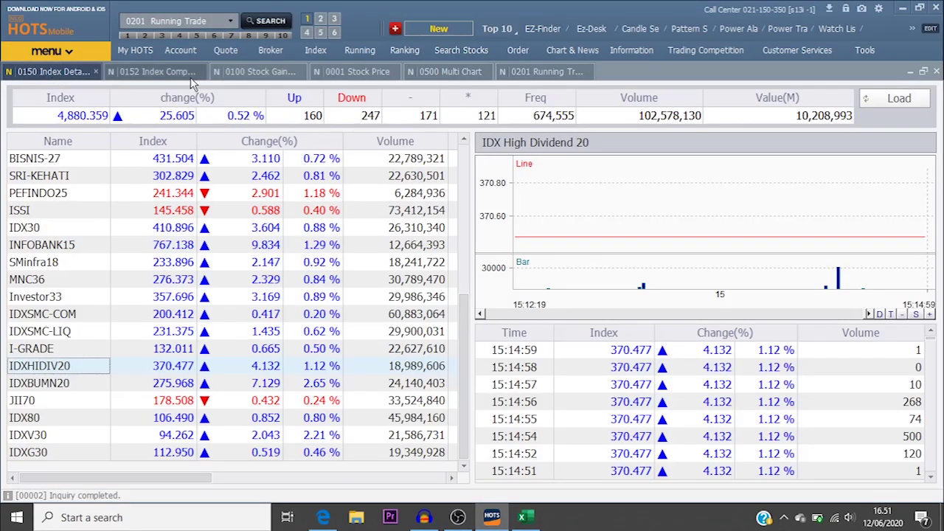
pyautogui.click(155, 72)
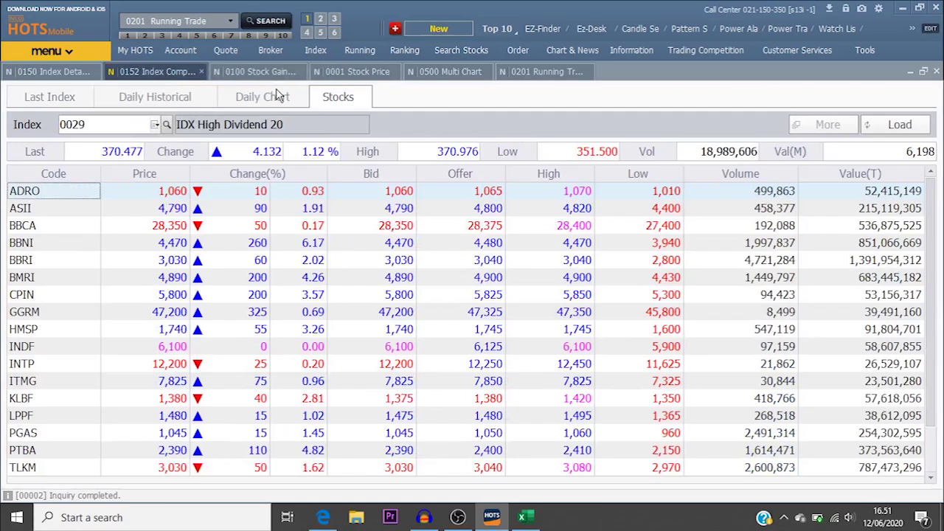
pyautogui.click(447, 72)
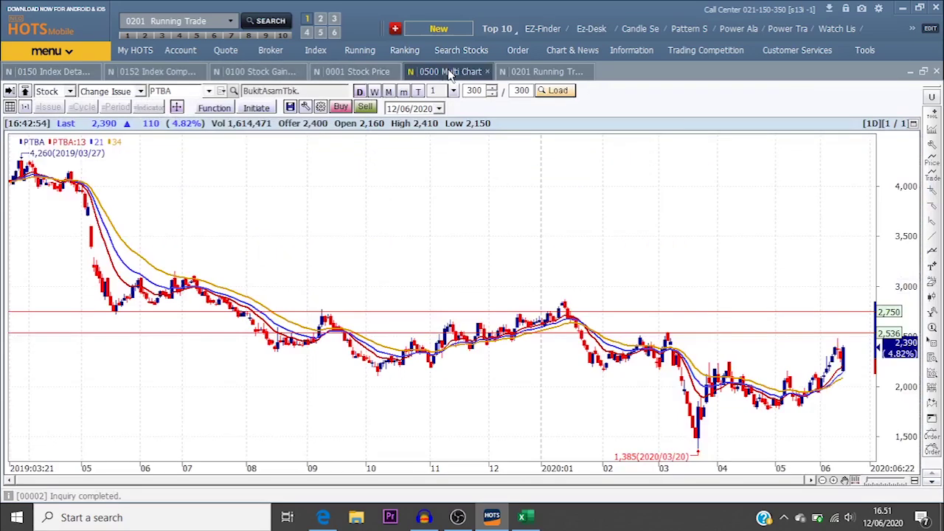
pyautogui.click(70, 90)
pyautogui.click(47, 115)
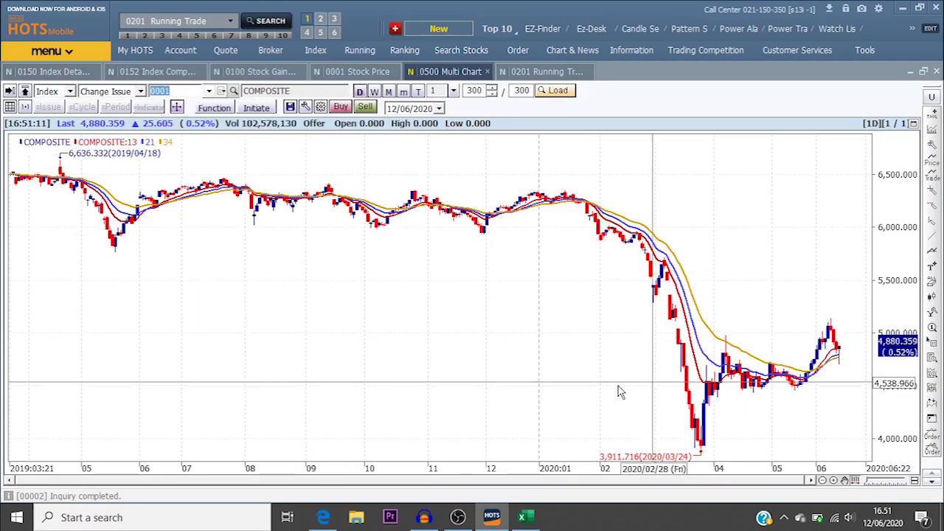
pyautogui.moveTo(617, 390); pyautogui.dragTo(861, 359)
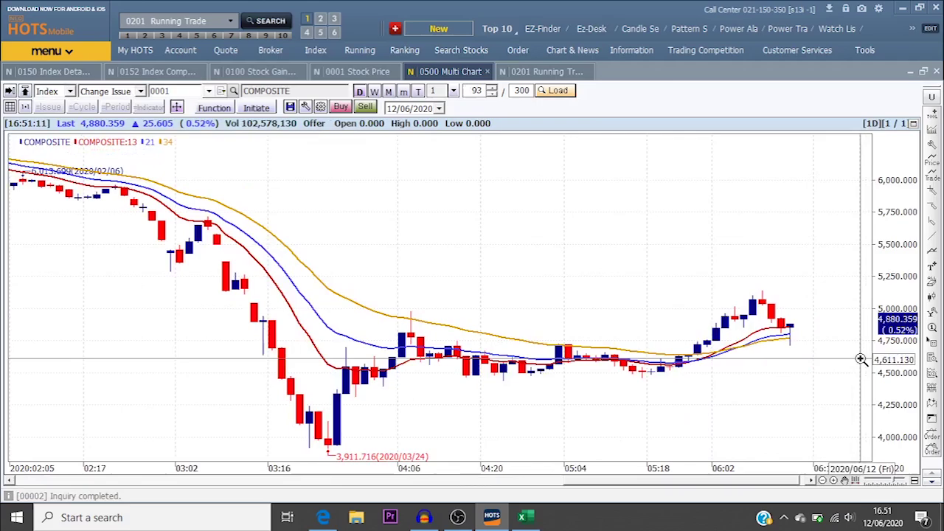
# Draw two rising trend lines under the COMPOSITE lows, one from late March ending near 4,622 and one from about 4,455 in mid-May.
pyautogui.click(931, 236)
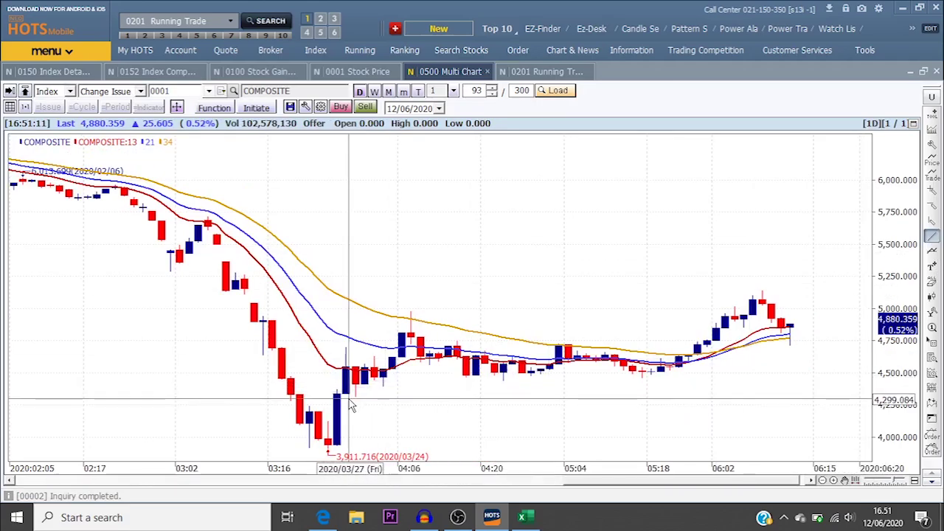
pyautogui.moveTo(345, 399); pyautogui.dragTo(815, 370)
pyautogui.moveTo(835, 362); pyautogui.dragTo(845, 357)
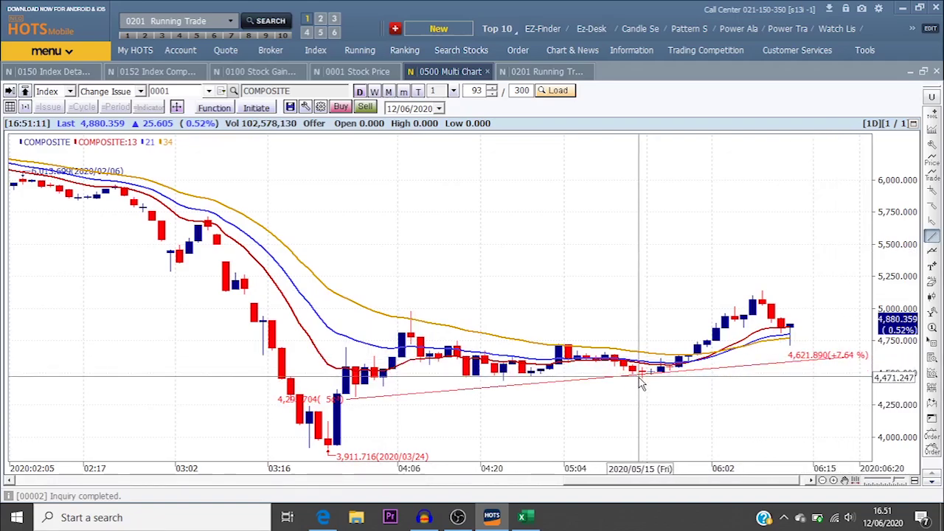
pyautogui.moveTo(643, 380); pyautogui.dragTo(899, 331)
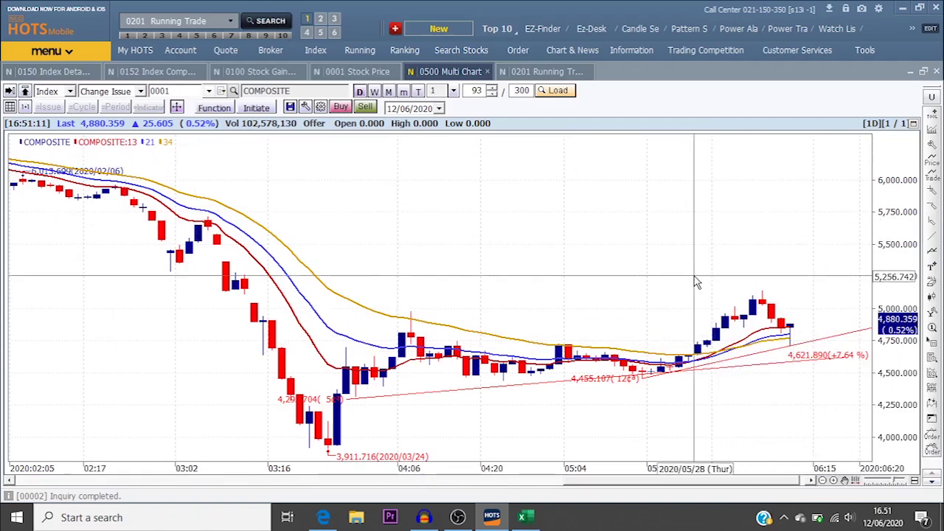
# Add horizontal lines to the COMPOSITE chart at about 4,816 and 4,955 around the latest candles.
pyautogui.moveTo(786, 334)
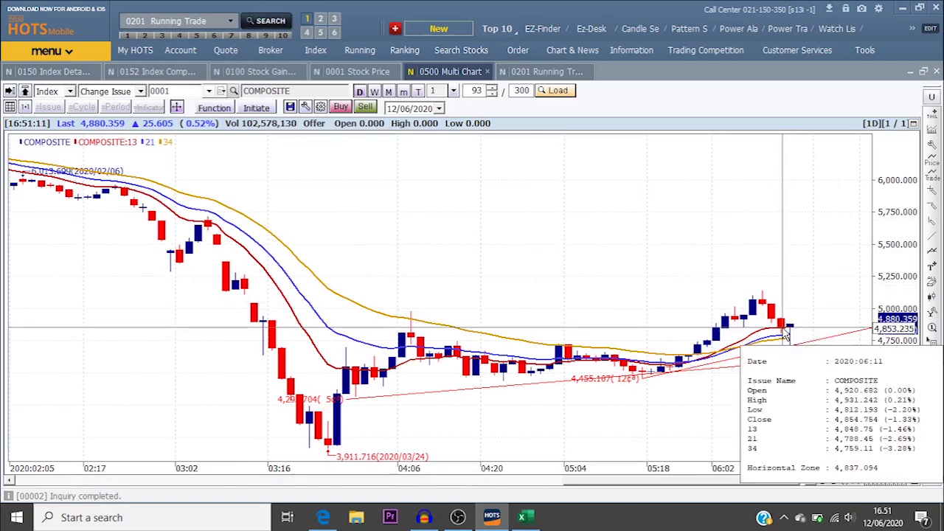
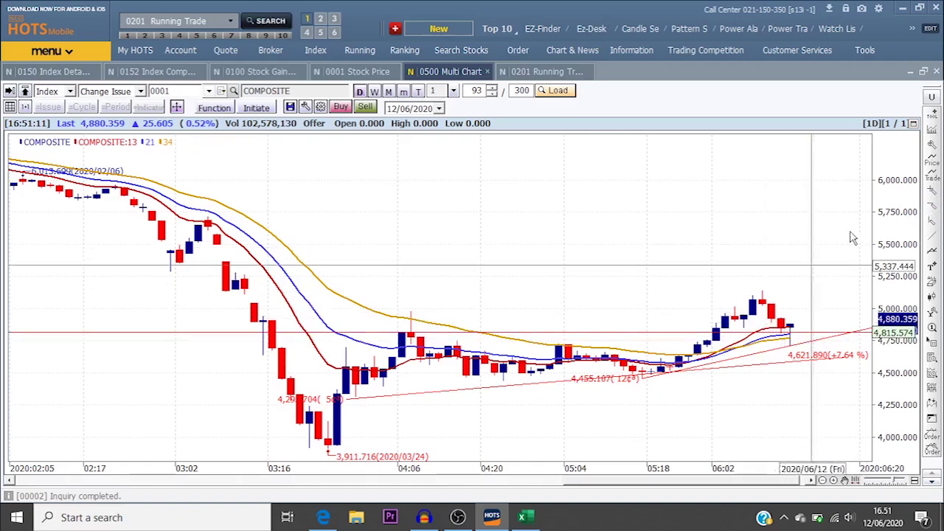
pyautogui.click(932, 207)
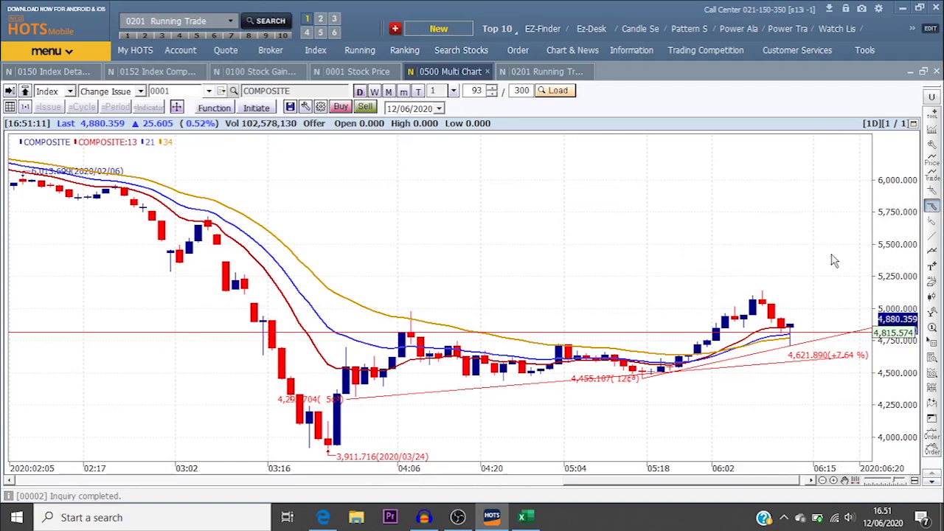
pyautogui.click(784, 317)
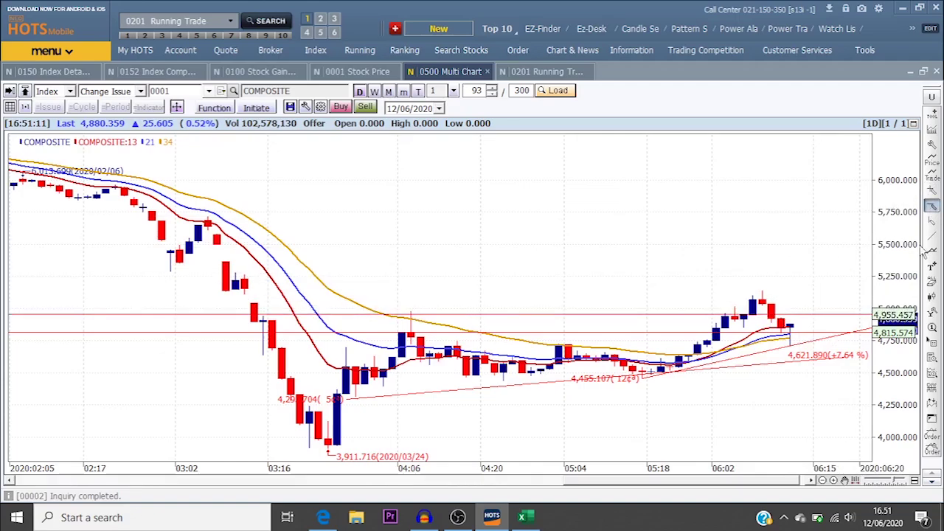
pyautogui.click(931, 207)
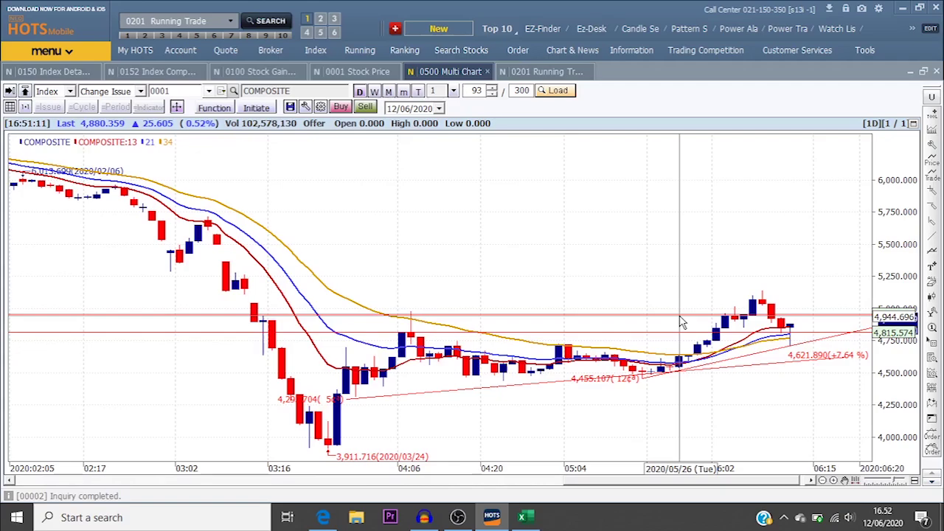
pyautogui.click(681, 317)
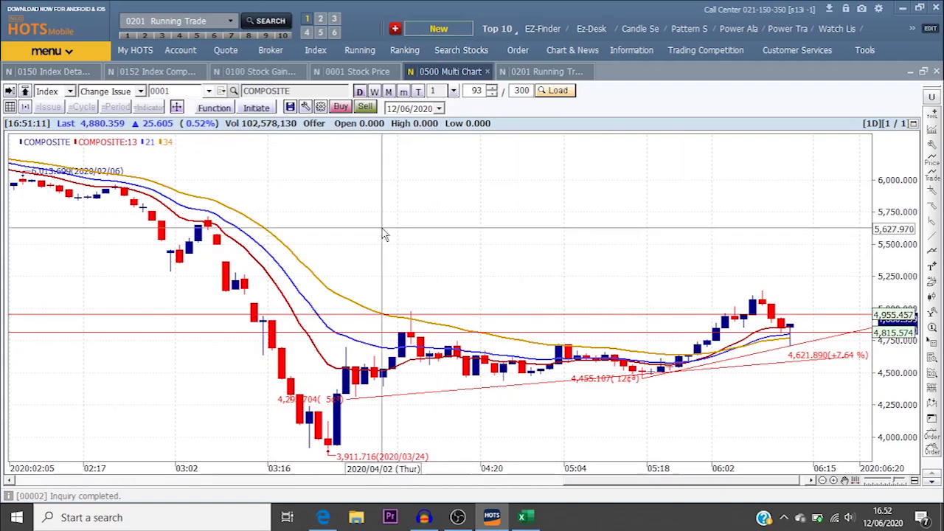
# Change the chart back to the PTBA stock and show its full range of 300 candles.
pyautogui.click(70, 92)
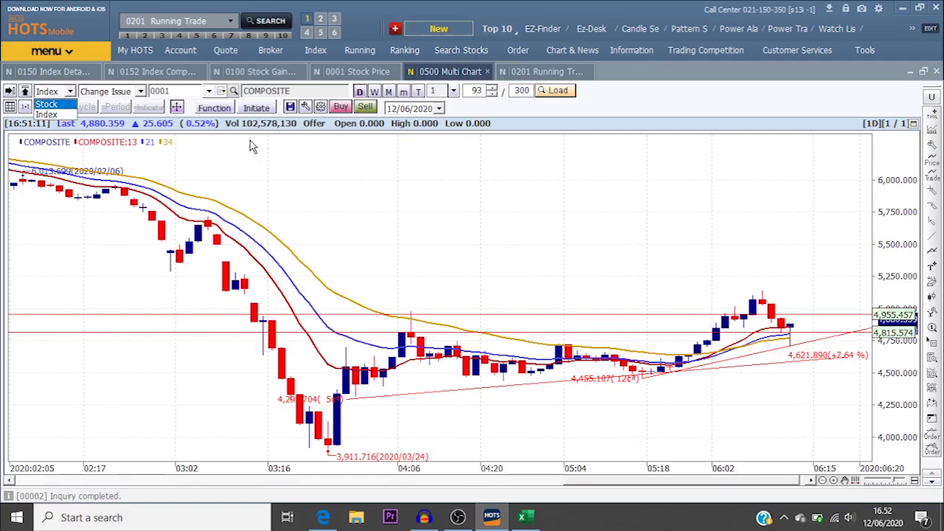
pyautogui.click(46, 104)
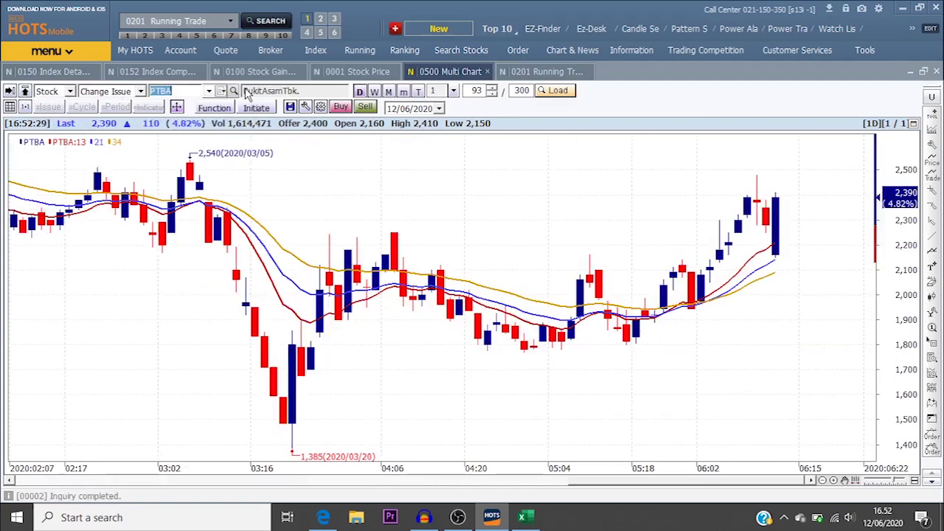
pyautogui.scroll(-5, 851, 267)
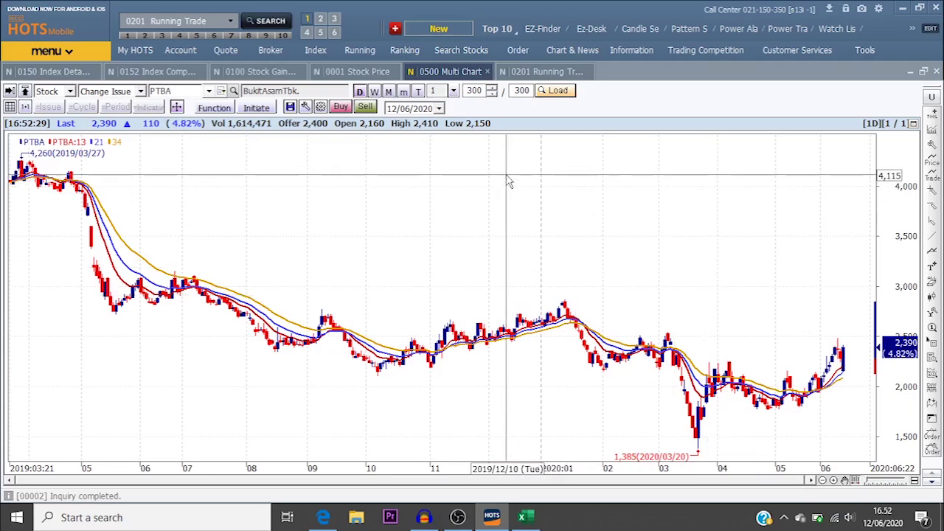
# Load the DMAS stock chart and focus it on the candles from March to June 2020.
pyautogui.click(162, 87)
pyautogui.write('DMAS')
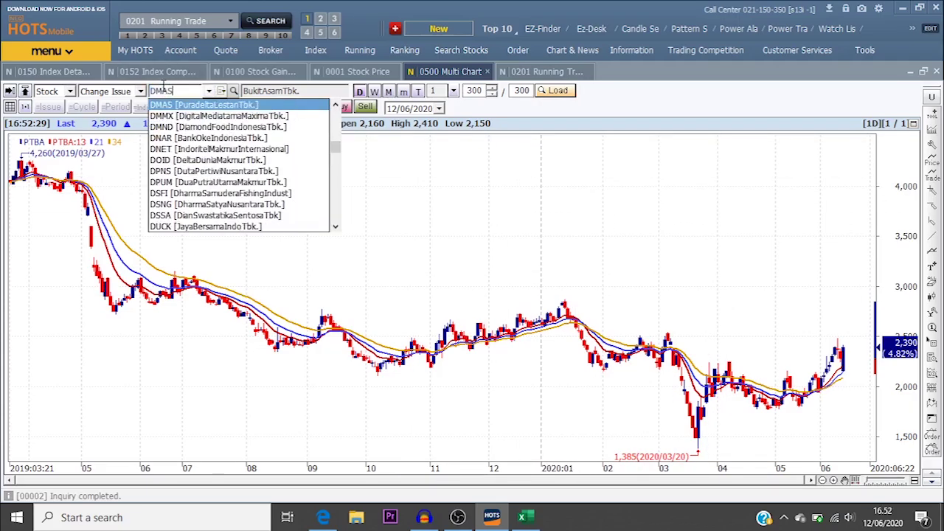
pyautogui.press('Return')
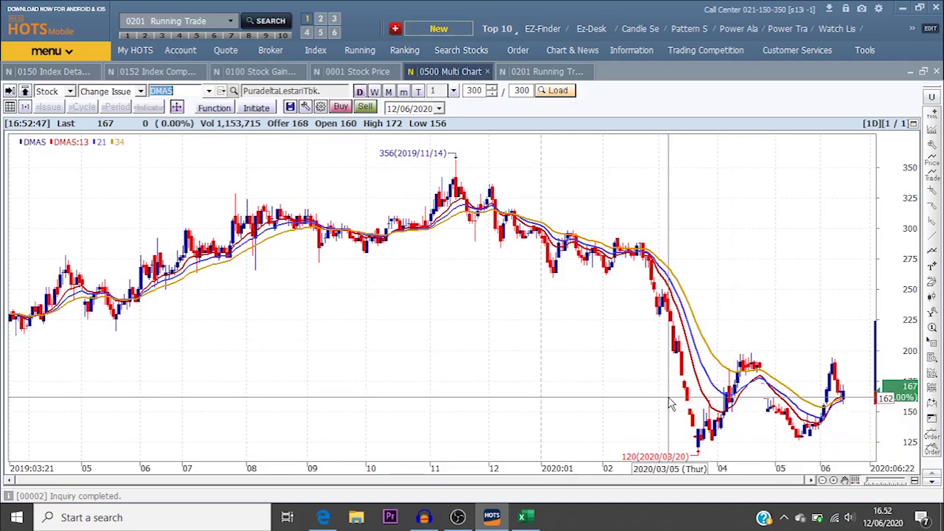
pyautogui.moveTo(671, 402); pyautogui.dragTo(878, 414)
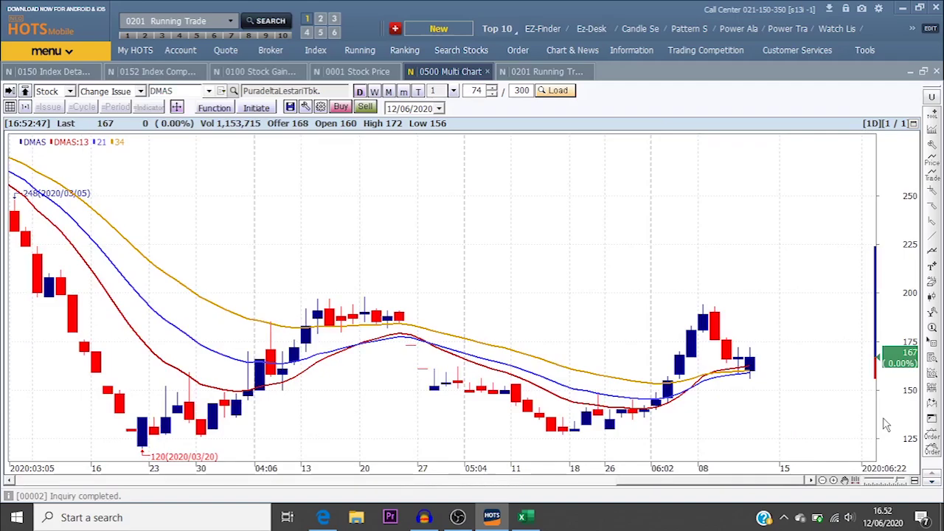
# Switch to Excel and set Skenario 3's avg in S8 to 2500 and its total in S10 to 250000.
pyautogui.click(522, 517)
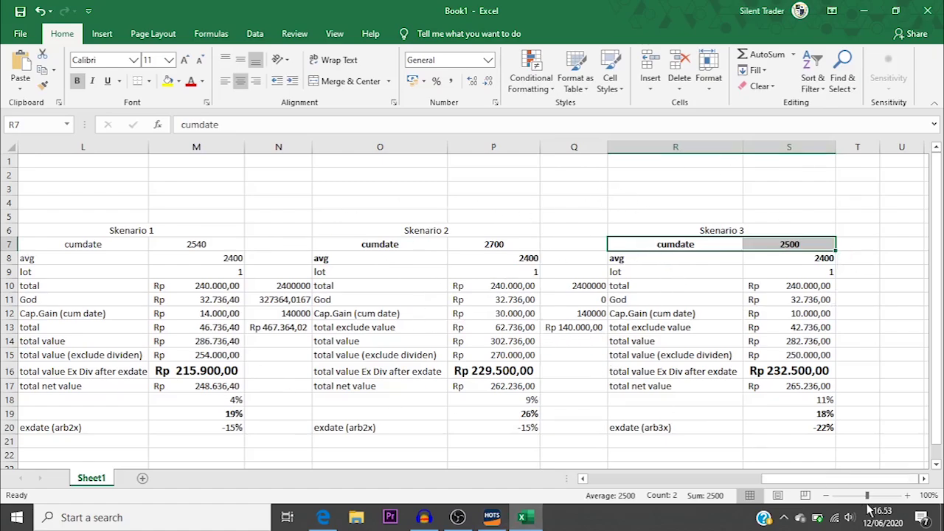
pyautogui.moveTo(823, 484); pyautogui.dragTo(797, 487)
pyautogui.click(610, 202)
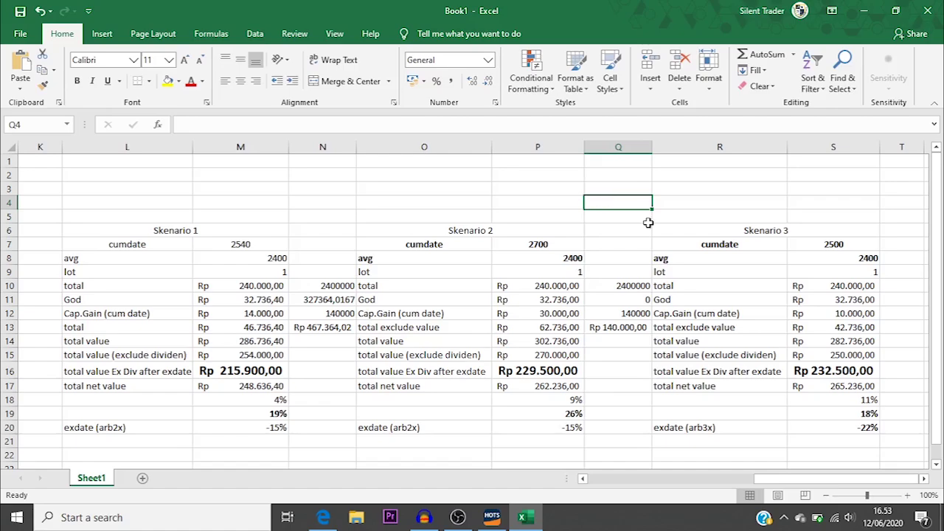
pyautogui.click(845, 254)
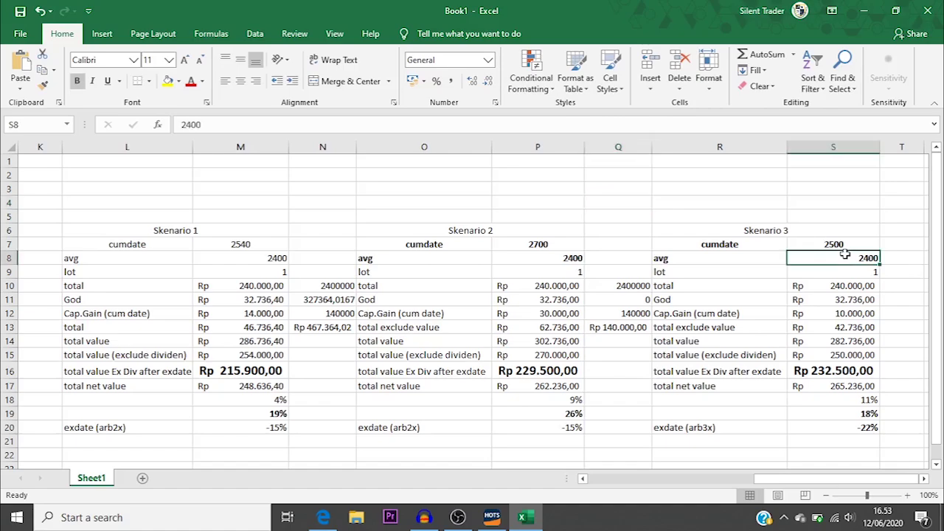
pyautogui.write('2500')
pyautogui.press('Return')
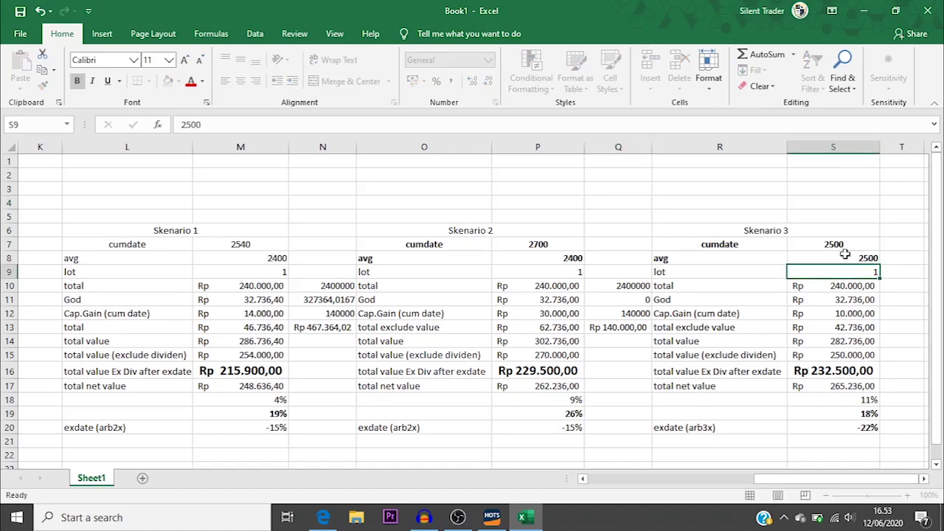
pyautogui.press('Down')
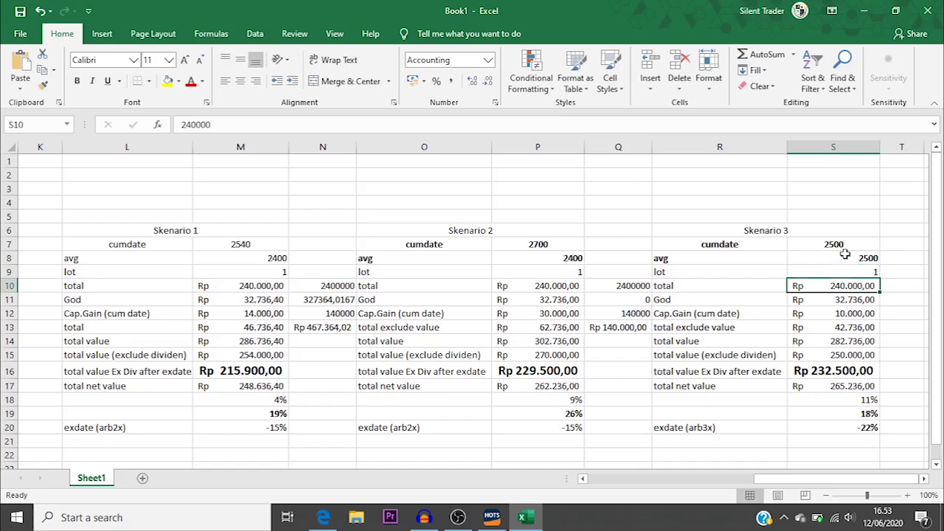
pyautogui.write('250000')
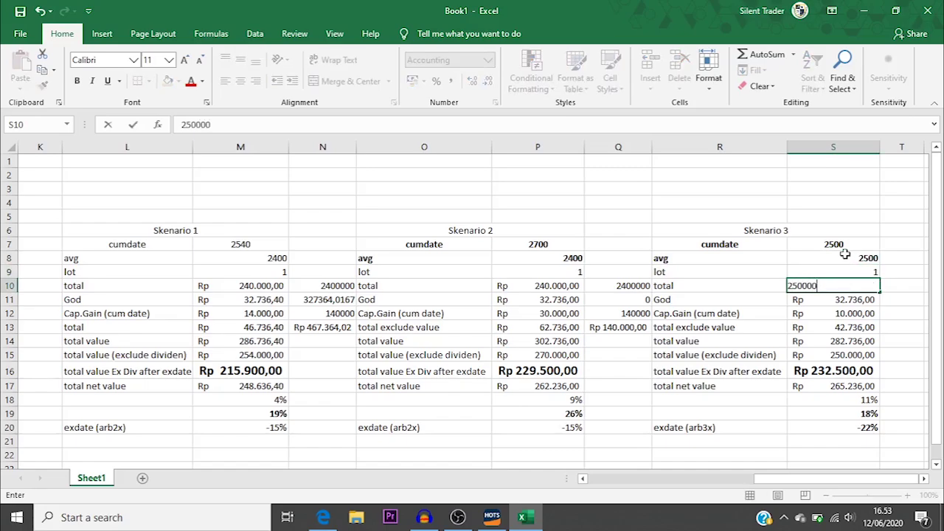
pyautogui.press('Return')
# Examine the recalculated values and formulas of Skenario 3 down to the exdate percentage in S20 and back up to S10.
pyautogui.press('Down')
pyautogui.press('Down')
pyautogui.press('Down')
pyautogui.press('Down')
pyautogui.press('Down')
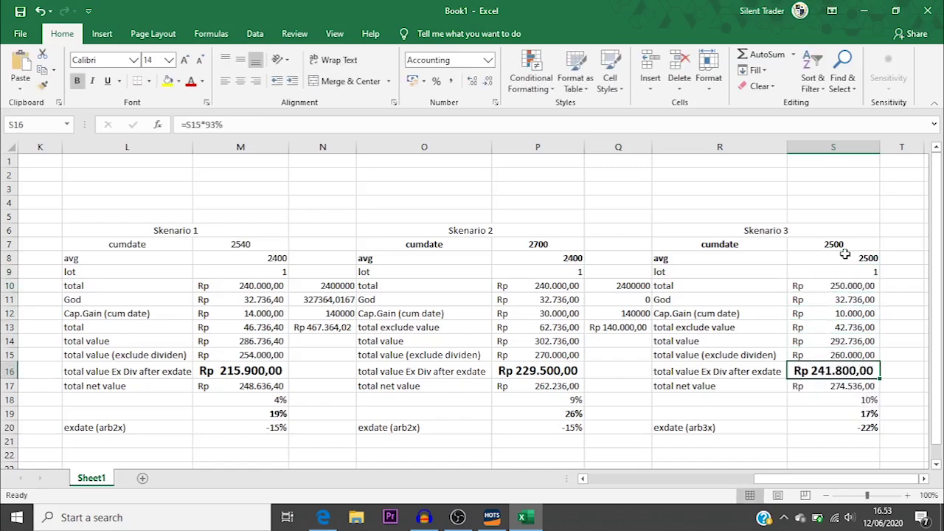
pyautogui.press('Down')
pyautogui.press('Down')
pyautogui.press('Down')
pyautogui.press('Down')
pyautogui.press('Up')
pyautogui.press('Up')
pyautogui.press('Up')
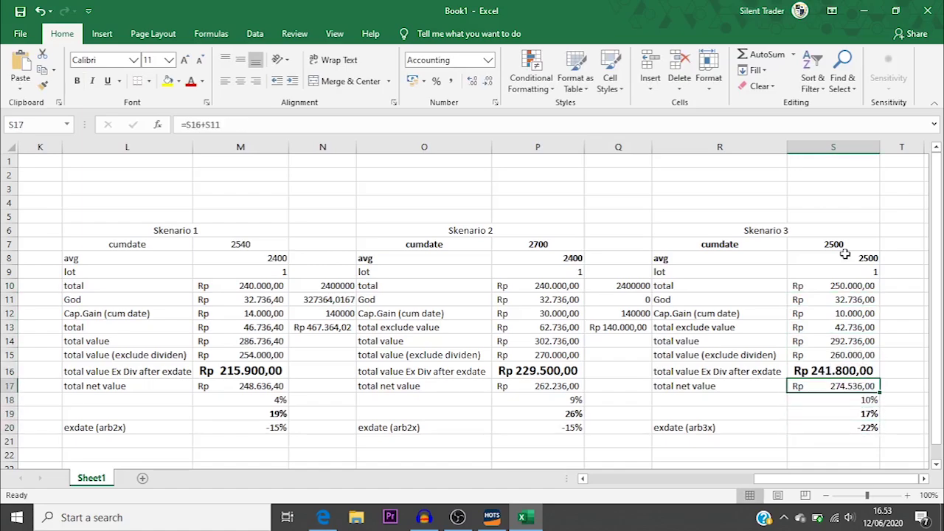
pyautogui.press('Up')
pyautogui.press('Down')
pyautogui.press('Down')
pyautogui.press('Down')
pyautogui.press('Down')
pyautogui.press('Up')
pyautogui.press('Up')
pyautogui.press('Up')
pyautogui.press('Up')
pyautogui.press('Up')
pyautogui.press('Up')
pyautogui.press('Up')
pyautogui.press('Up')
pyautogui.press('Up')
pyautogui.press('Up')
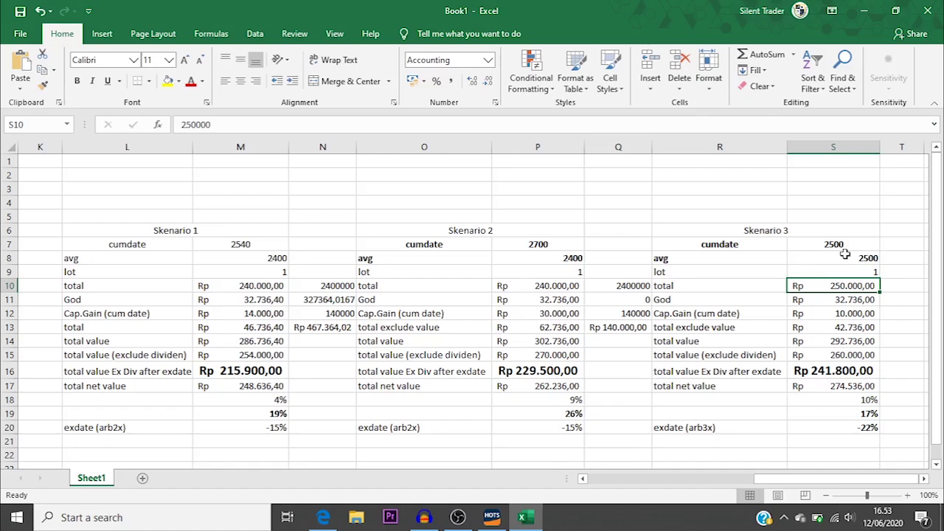
# Replace Skenario 3's God value in S11 with the formula =S10*H12.
pyautogui.press('Down')
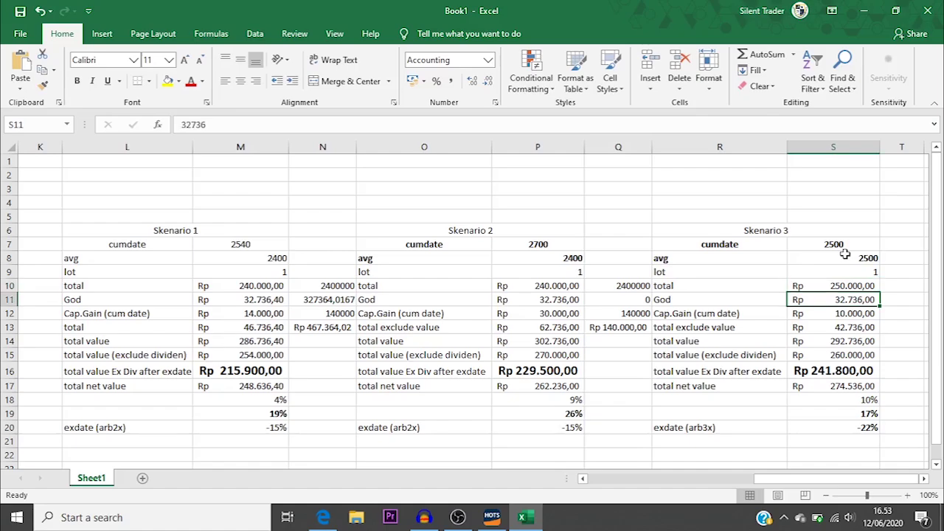
pyautogui.write('=')
pyautogui.press('Up')
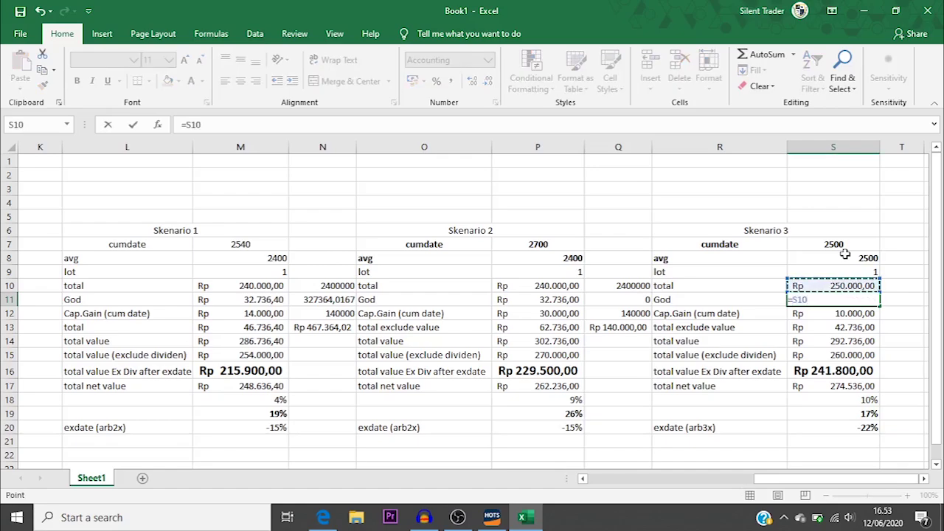
pyautogui.write('*')
pyautogui.press('Left')
pyautogui.press('Left')
pyautogui.press('Left')
pyautogui.press('Left')
pyautogui.press('Down')
pyautogui.press('Down')
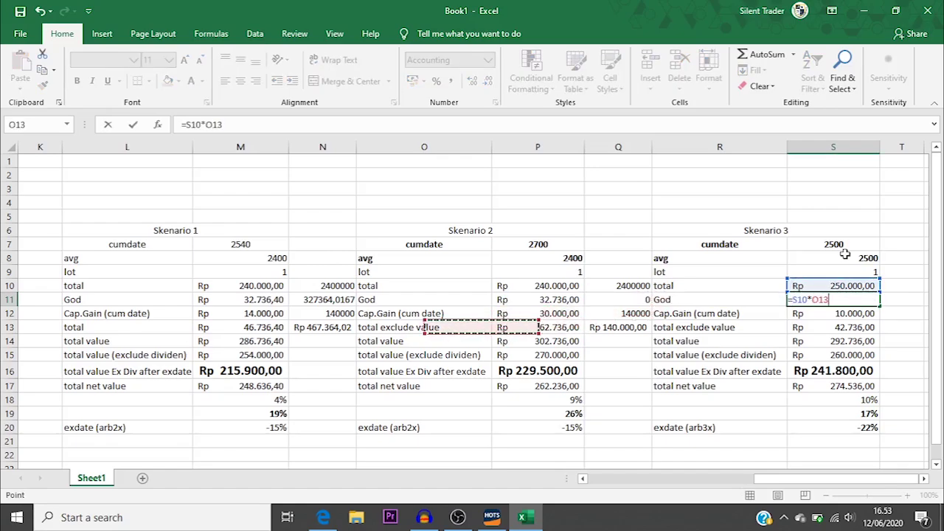
pyautogui.press('Left')
pyautogui.press('Left')
pyautogui.press('Down')
pyautogui.press('Down')
pyautogui.press('Down')
pyautogui.press('Left')
pyautogui.press('Left')
pyautogui.press('Left')
pyautogui.press('Left')
pyautogui.press('Left')
pyautogui.press('Left')
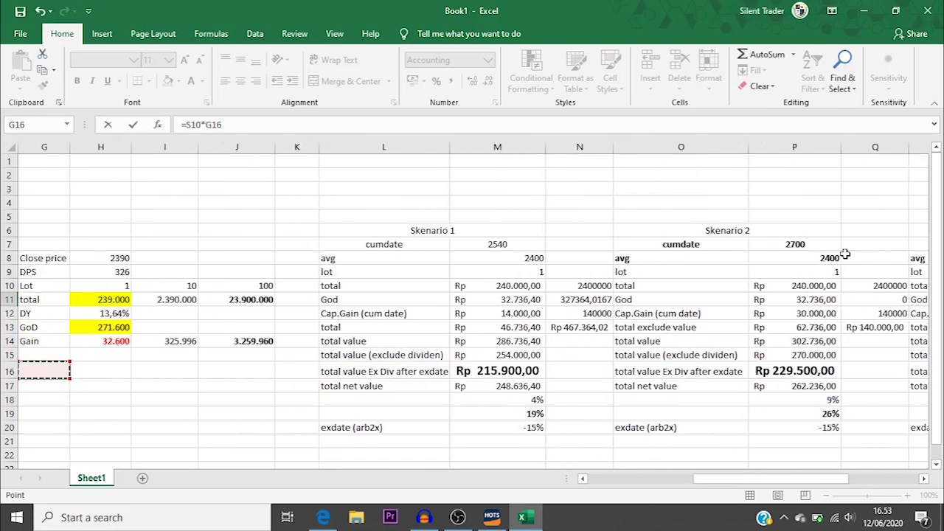
pyautogui.press('Up')
pyautogui.press('Up')
pyautogui.press('Up')
pyautogui.press('Right')
pyautogui.press('Up')
pyautogui.press('Return')
pyautogui.press('Right')
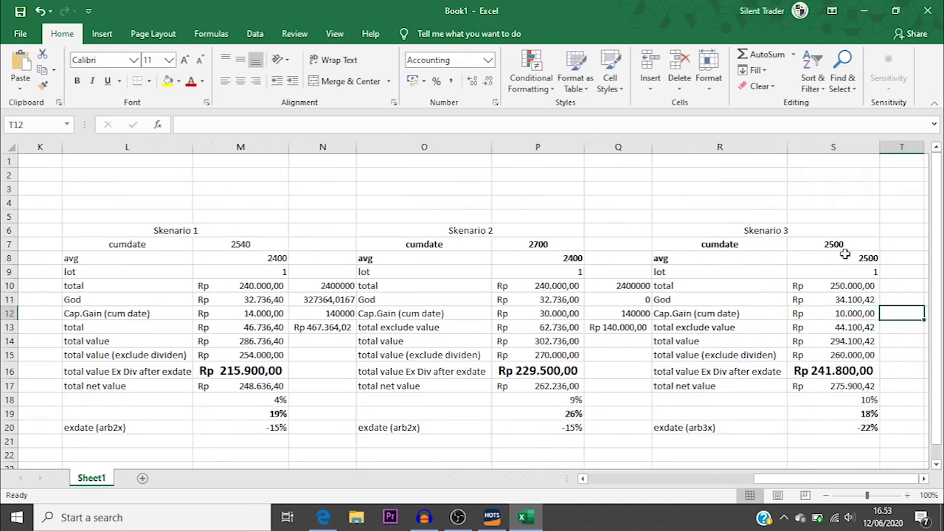
pyautogui.press('Up')
pyautogui.press('Left')
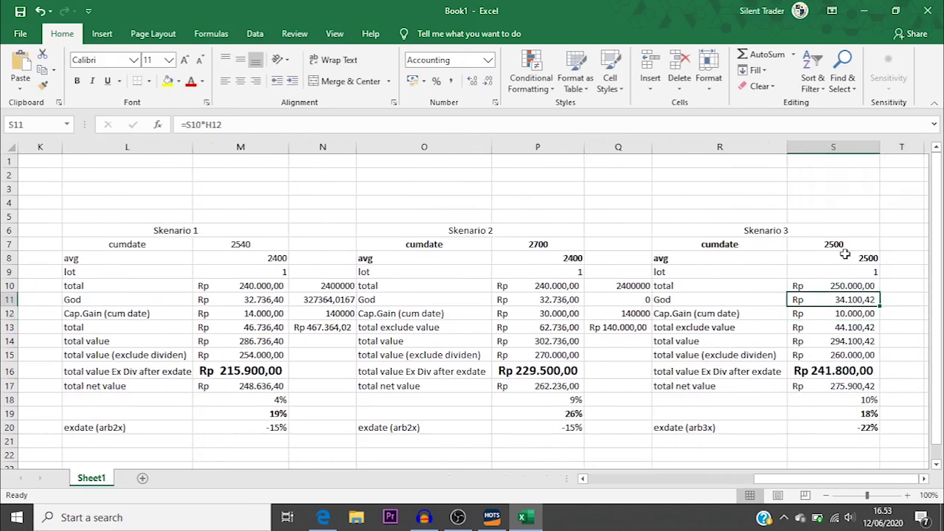
# Set Skenario 3's Cap.Gain (cum date) in S12 to 0.
pyautogui.press('Down')
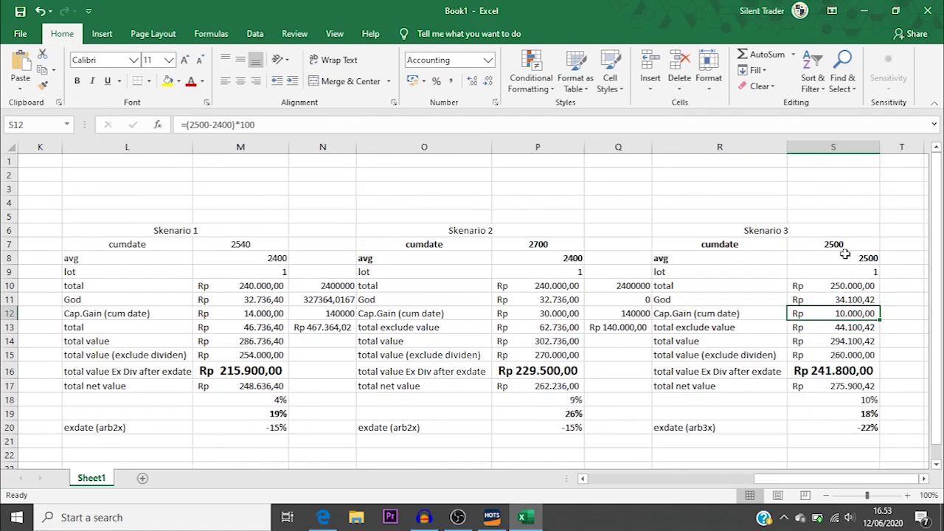
pyautogui.press('BackSpace')
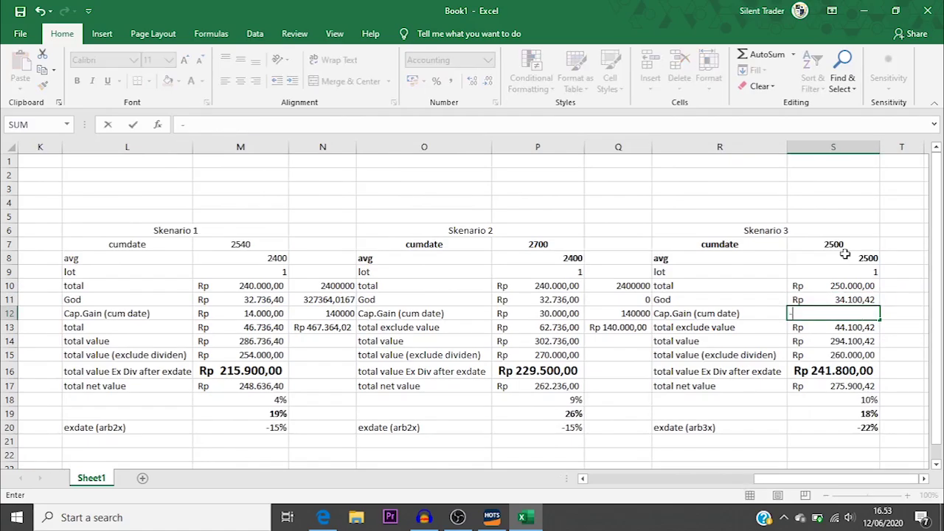
pyautogui.write('0')
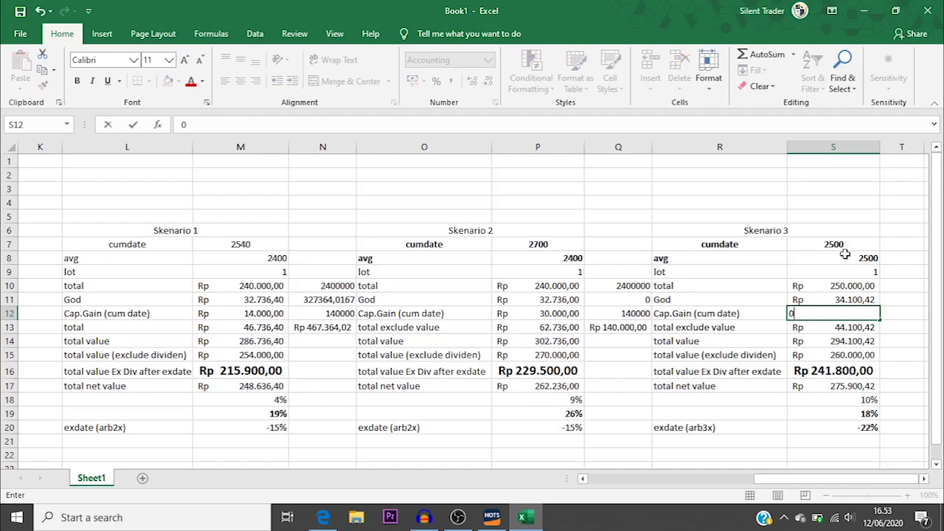
pyautogui.press('Return')
# Examine Skenario 3's recalculated values and formulas from the avg in S8 down to the net percentage in S18.
pyautogui.press('Up')
pyautogui.press('Up')
pyautogui.press('Up')
pyautogui.press('Up')
pyautogui.press('Up')
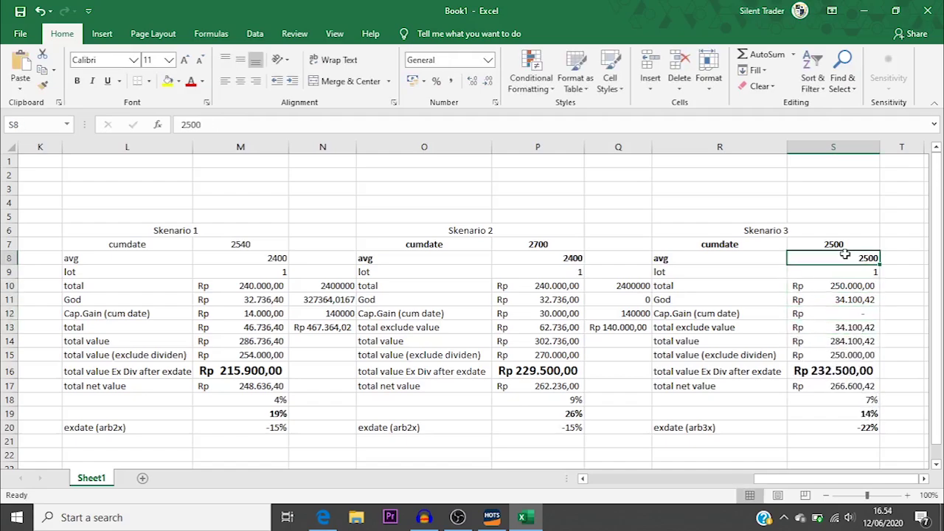
pyautogui.hotkey('ctrl', 'b')
pyautogui.press('Down')
pyautogui.press('Down')
pyautogui.press('Down')
pyautogui.press('Down')
pyautogui.press('Down')
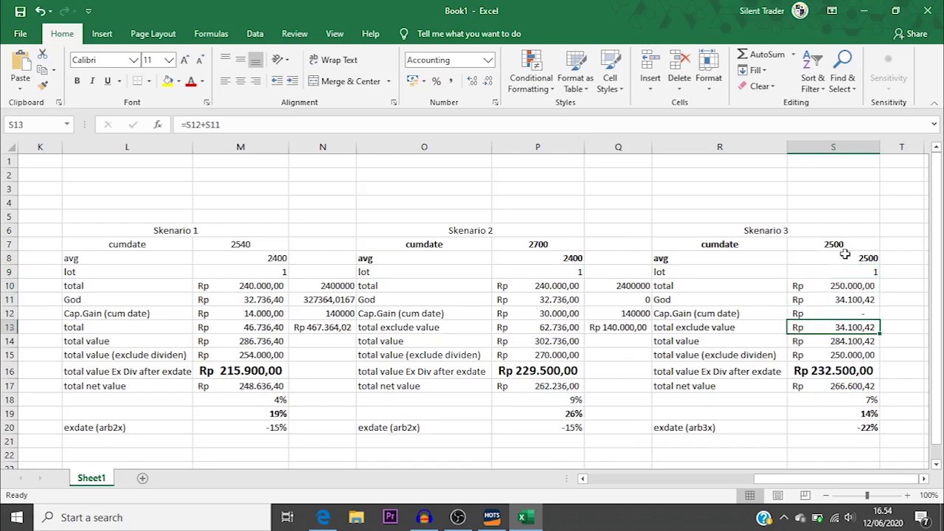
pyautogui.press('Down')
pyautogui.press('Down')
pyautogui.press('Down')
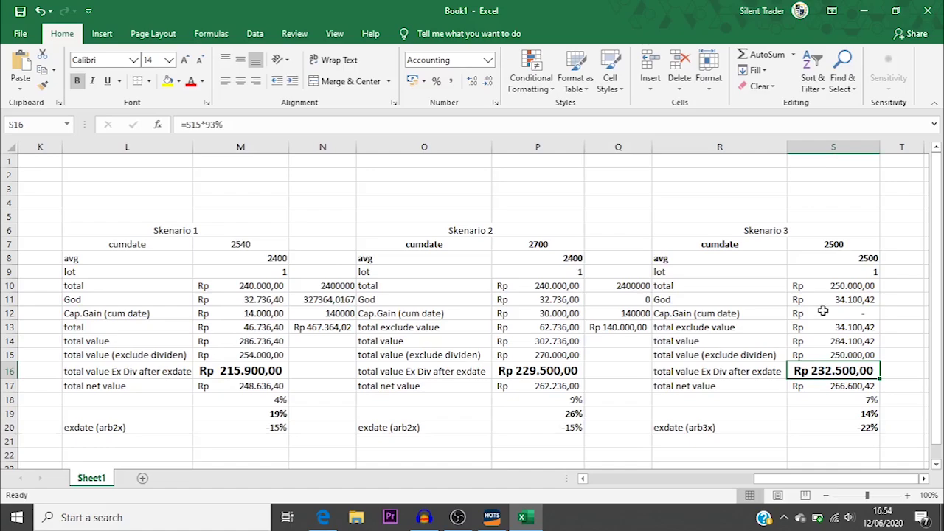
pyautogui.click(848, 387)
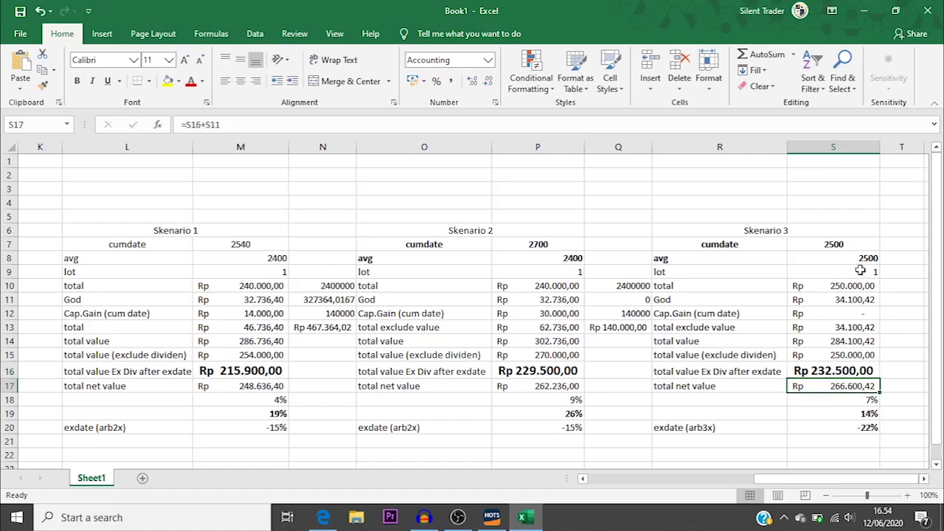
pyautogui.click(839, 399)
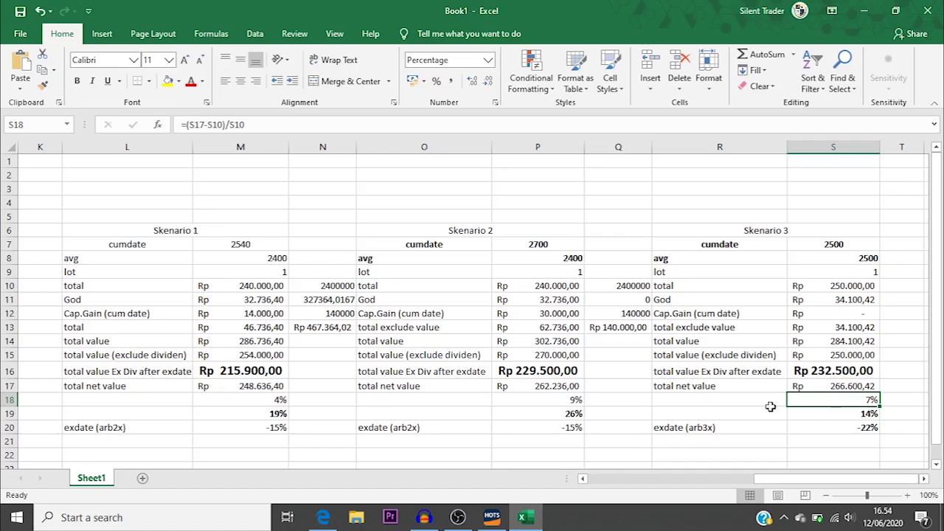
# Switch to HOTS, load the PTBA stock chart and show its candles from late February to June 2020.
pyautogui.click(492, 518)
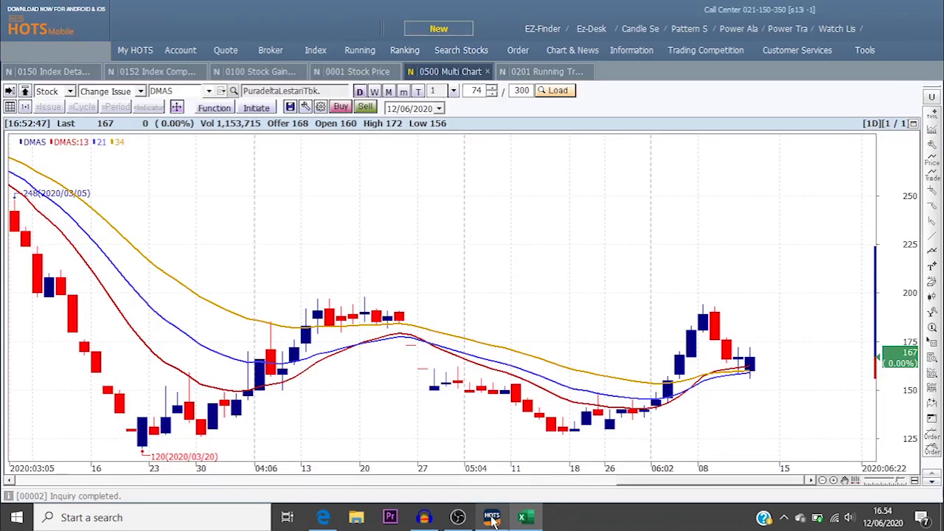
pyautogui.click(186, 92)
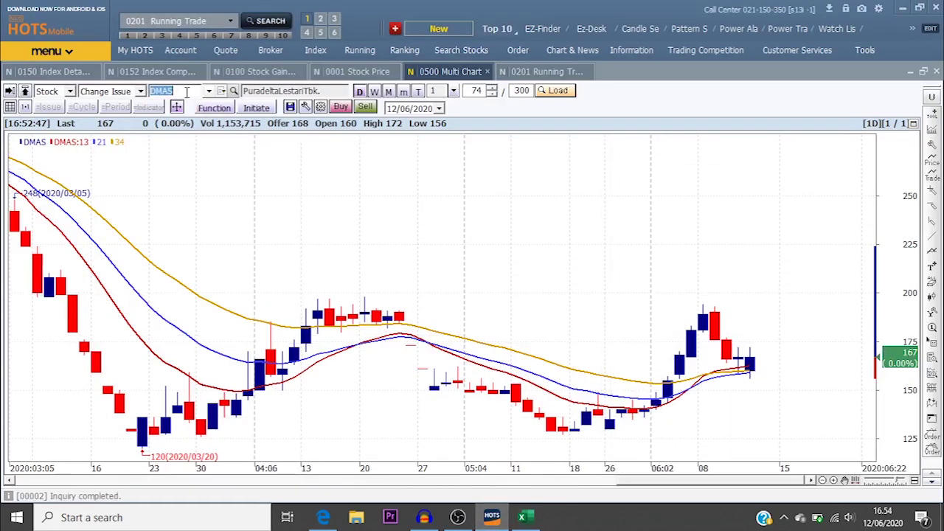
pyautogui.write('PTBA')
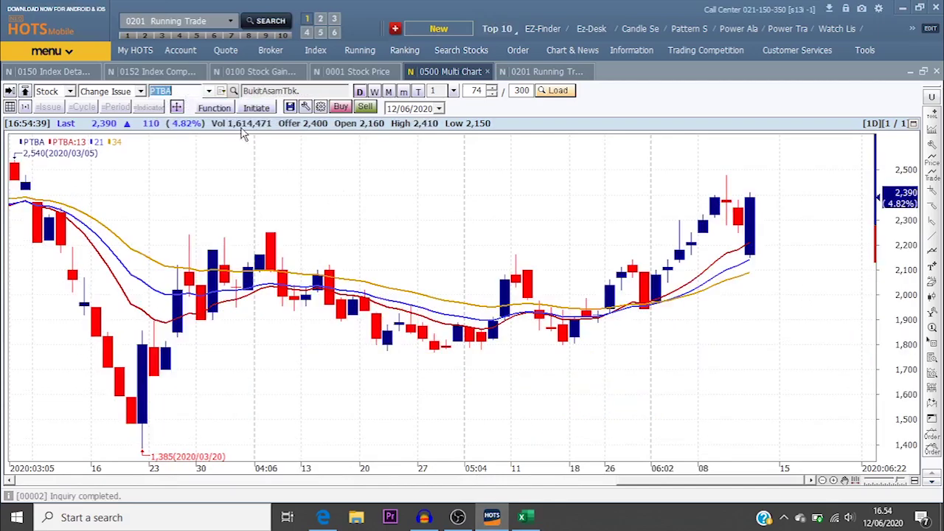
pyautogui.moveTo(573, 200); pyautogui.dragTo(655, 199)
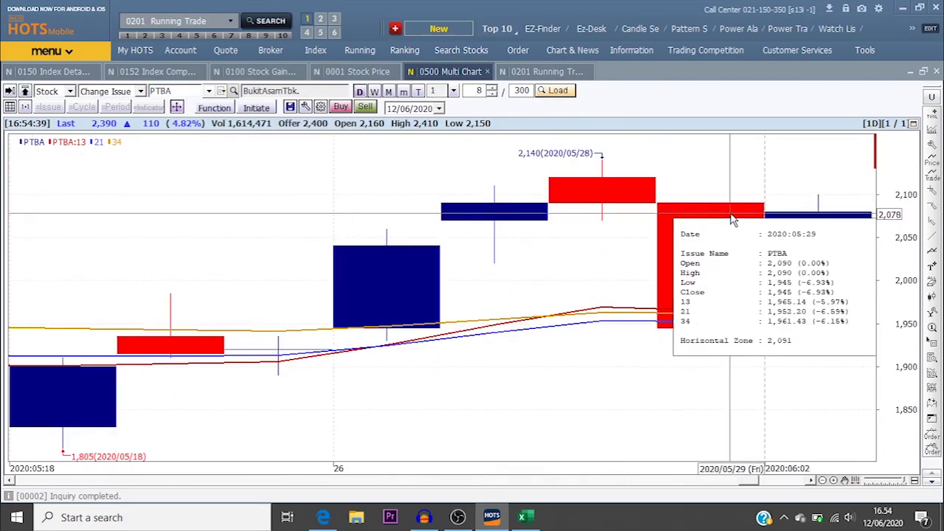
pyautogui.moveTo(747, 164); pyautogui.dragTo(617, 184)
pyautogui.moveTo(649, 275); pyautogui.dragTo(855, 266)
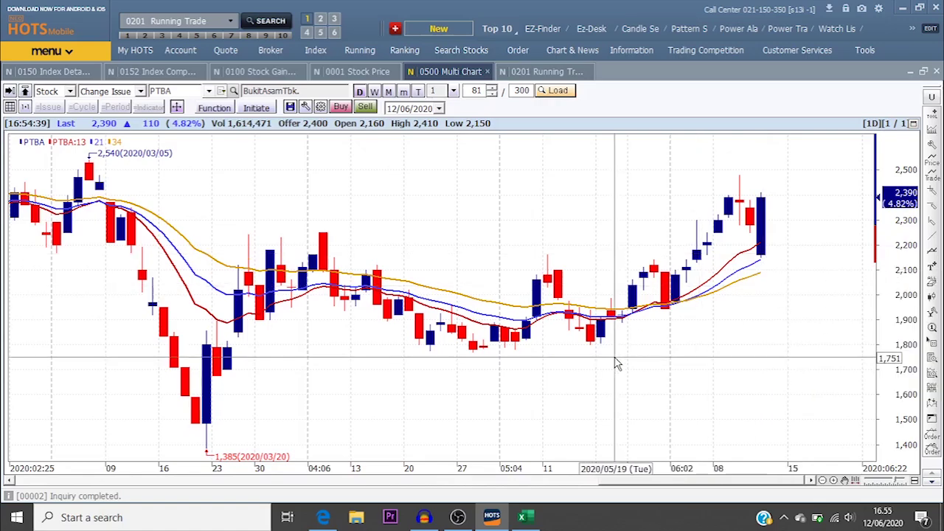
# Switch to Excel and highlight Skenario 3's total net value label and amount in R17:S17.
pyautogui.click(522, 517)
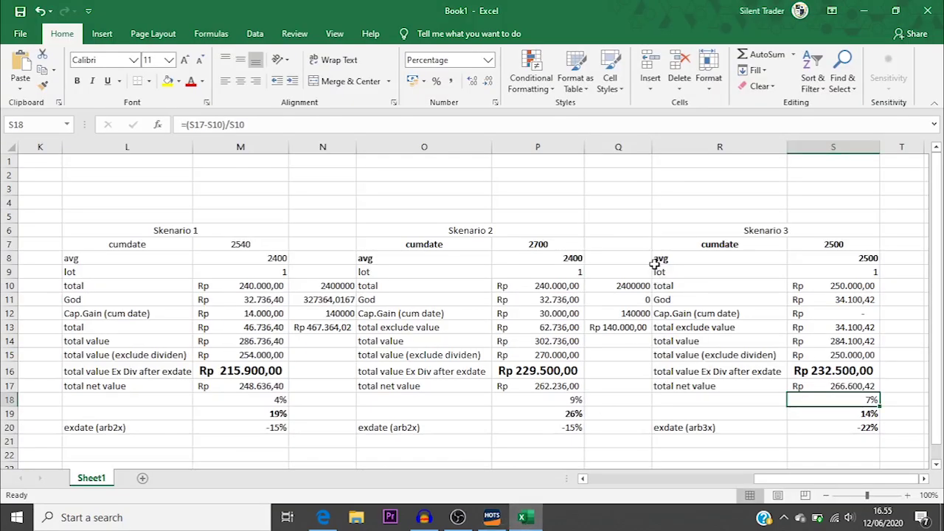
pyautogui.click(664, 389)
pyautogui.hotkey('shift', 'Right')
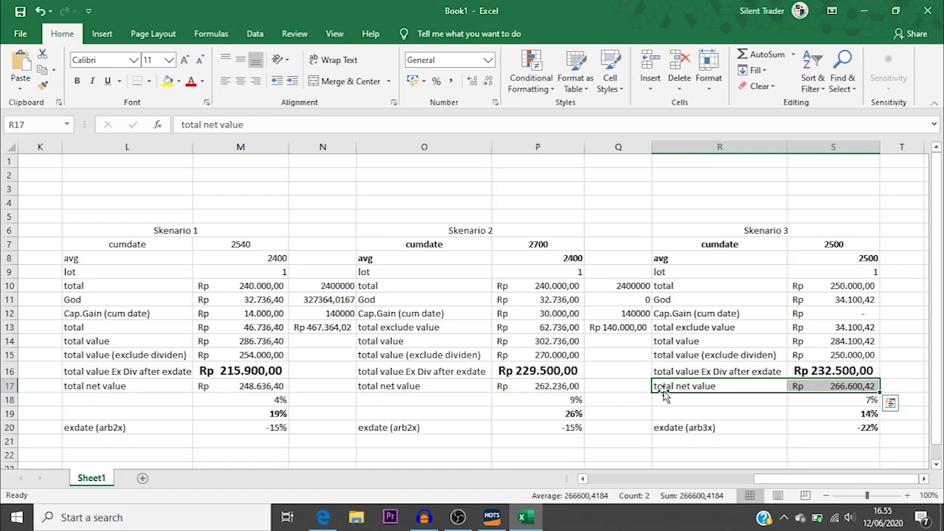
# Change Skenario 3's total value Ex Div after exdate formula in S16 to =S15*85%.
pyautogui.click(845, 366)
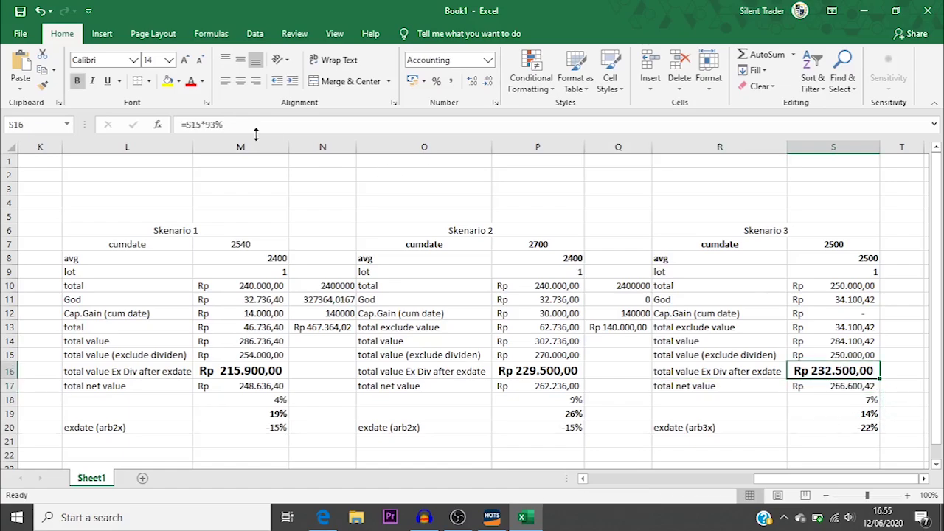
pyautogui.click(211, 125)
pyautogui.press('BackSpace')
pyautogui.press('BackSpace')
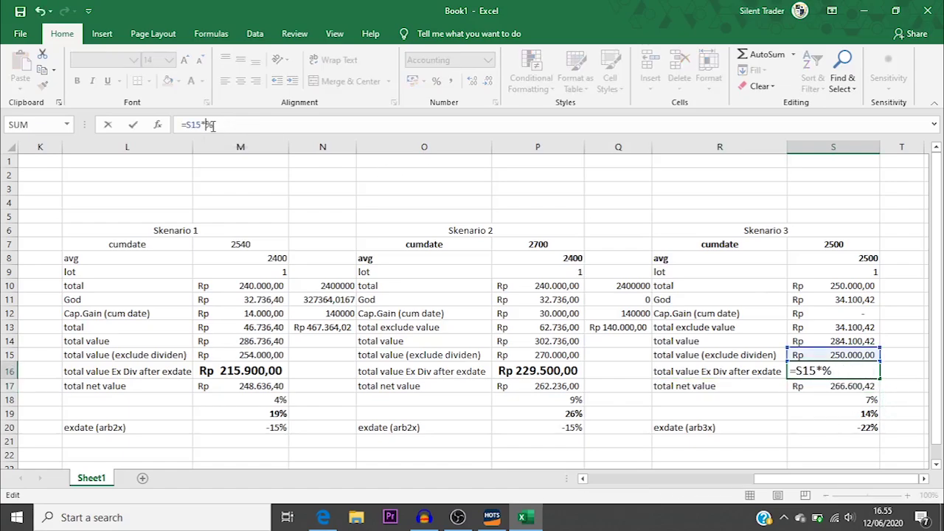
pyautogui.write('85')
pyautogui.press('Return')
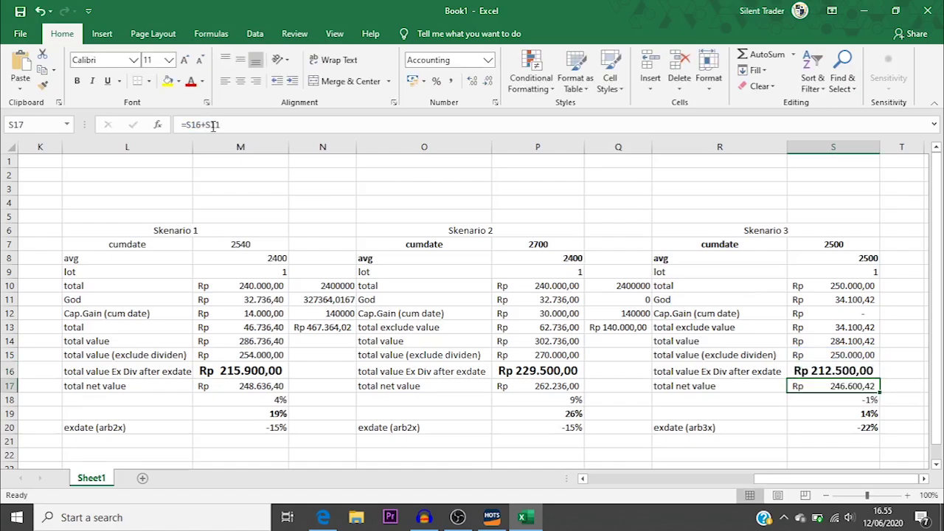
# Set the percentage in Skenario 3's S16 formula to 78%, multiplying the value in S15.
pyautogui.press('Up')
pyautogui.click(213, 126)
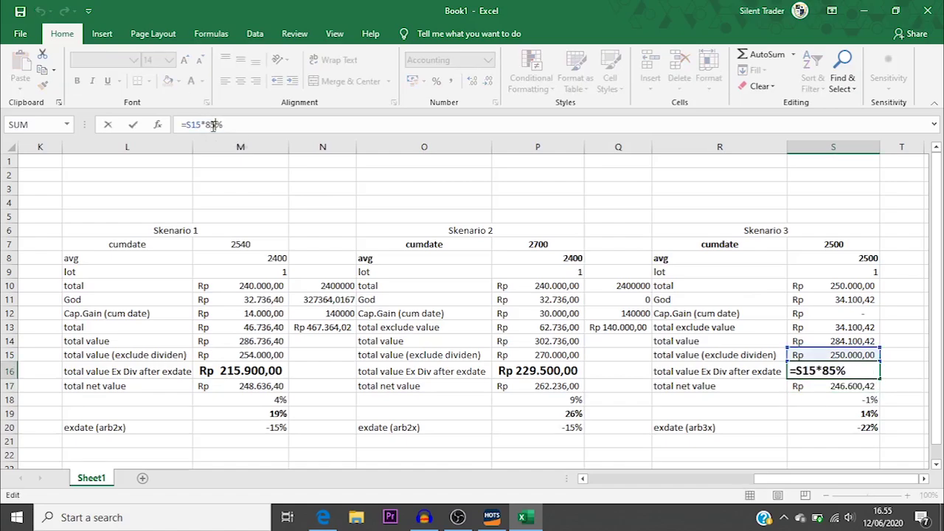
pyautogui.press('BackSpace')
pyautogui.press('BackSpace')
pyautogui.write('78')
pyautogui.press('Return')
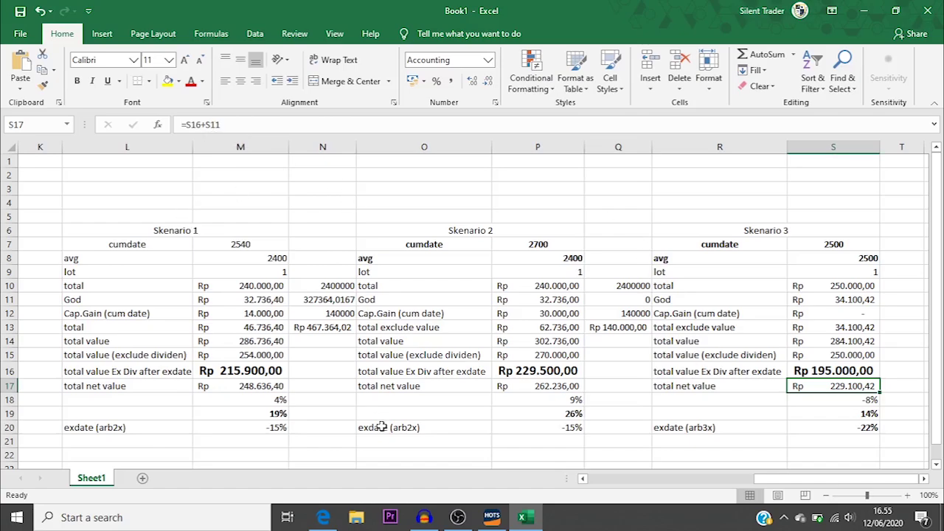
# Switch to HOTS and focus the PTBA chart on the candles from November 2019 to June 2020.
pyautogui.moveTo(494, 518)
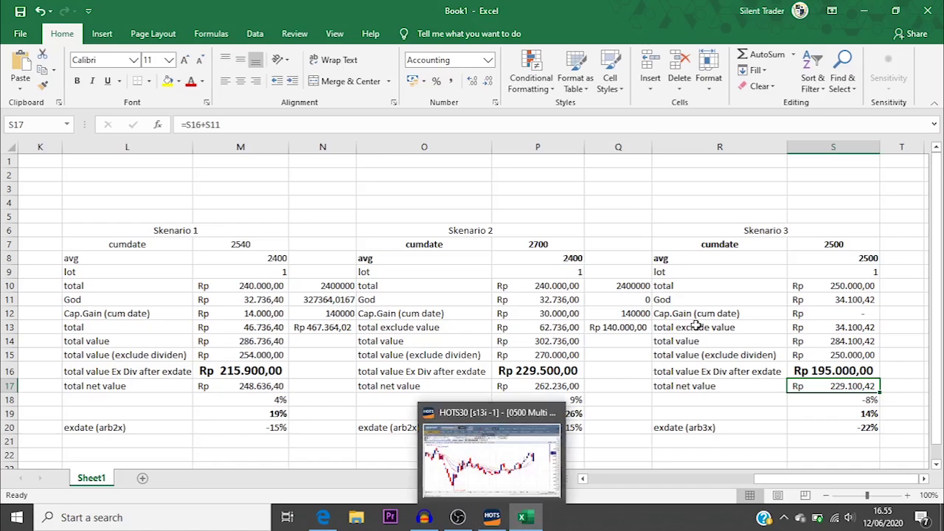
pyautogui.click(492, 518)
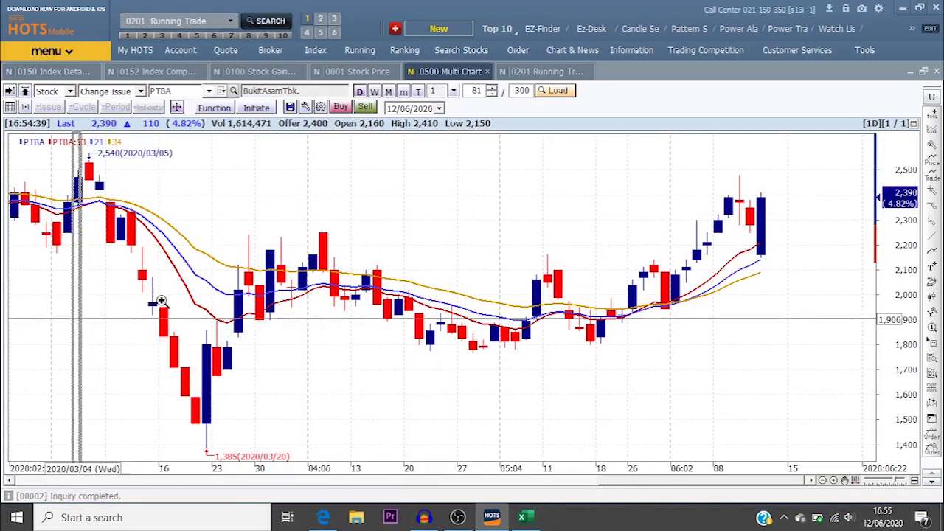
pyautogui.scroll(1, 157, 302)
pyautogui.moveTo(827, 295); pyautogui.dragTo(259, 400)
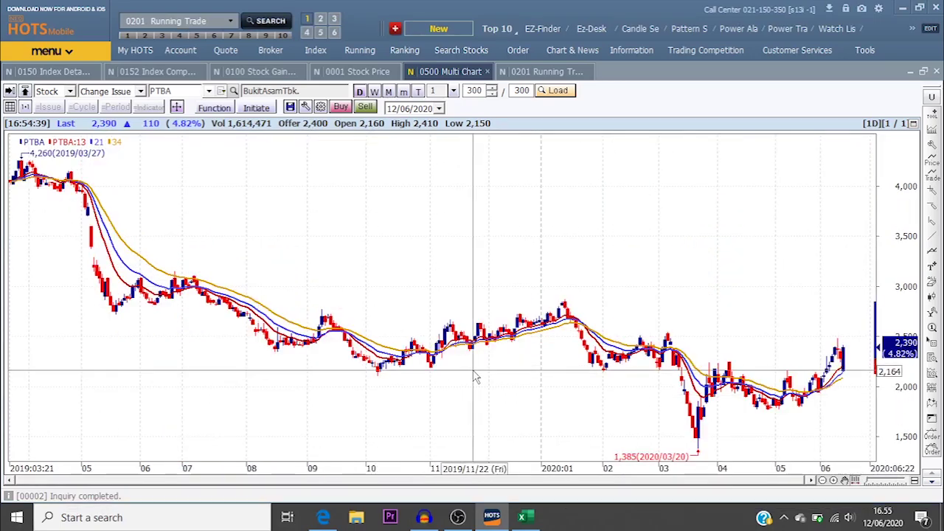
pyautogui.moveTo(438, 390); pyautogui.dragTo(923, 388)
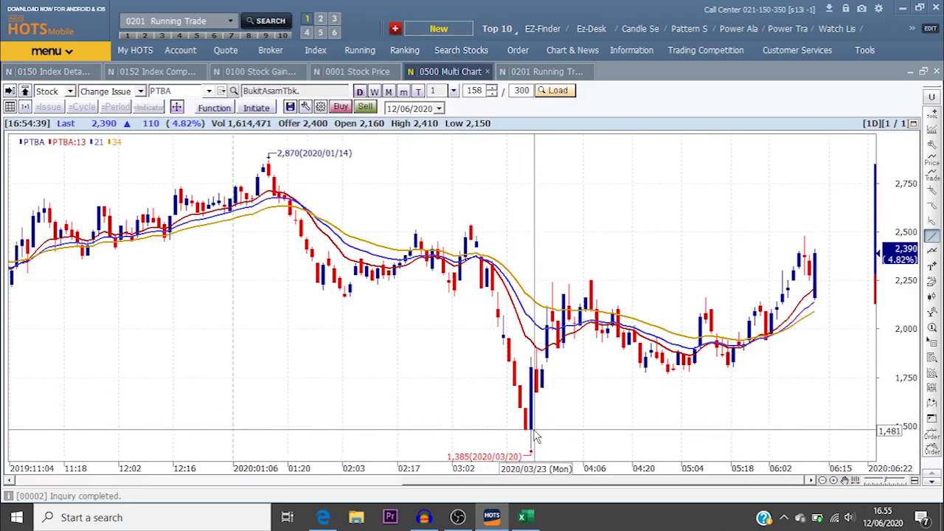
# Try two rising trend lines on the PTBA chart, one from the March 2020 low and one above it, and clear them.
pyautogui.moveTo(531, 429)
pyautogui.mouseDown()
pyautogui.moveTo(869, 336)
pyautogui.moveTo(873, 324)
pyautogui.mouseUp()
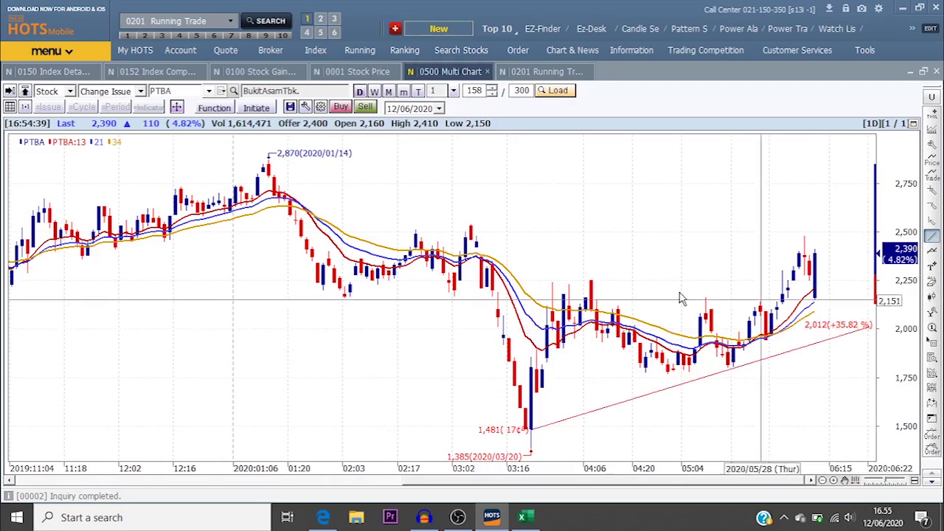
pyautogui.moveTo(355, 361); pyautogui.dragTo(856, 236)
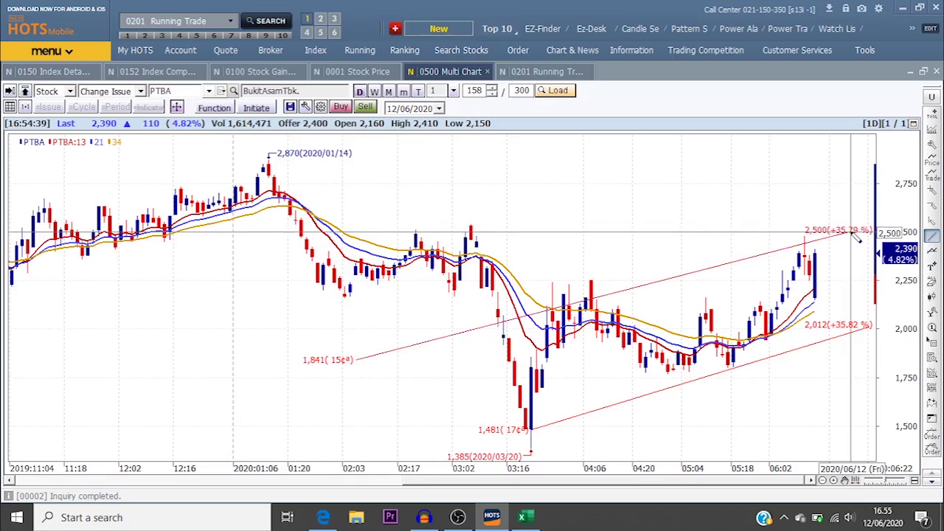
pyautogui.click(933, 281)
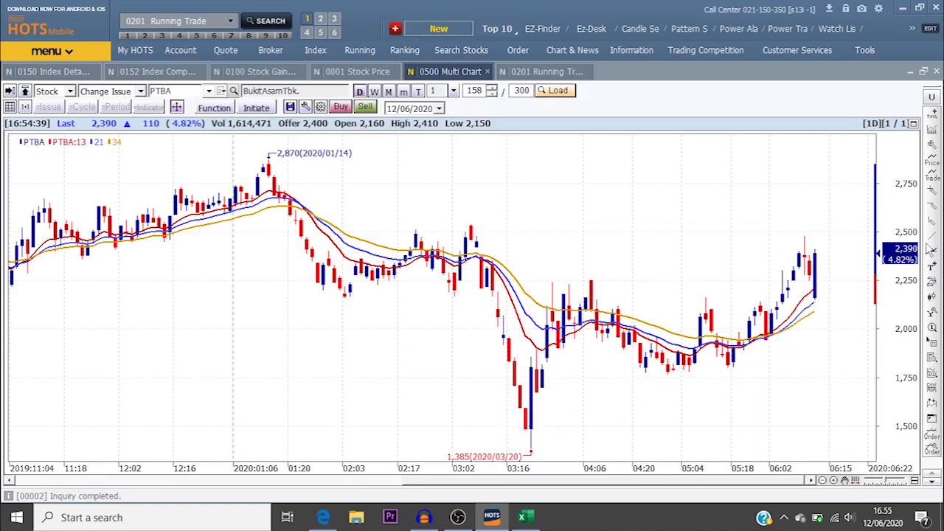
# Draw a rising trend line on the PTBA chart from about 1,478 on 20 March 2020 to about 2,005 in mid-June.
pyautogui.click(932, 236)
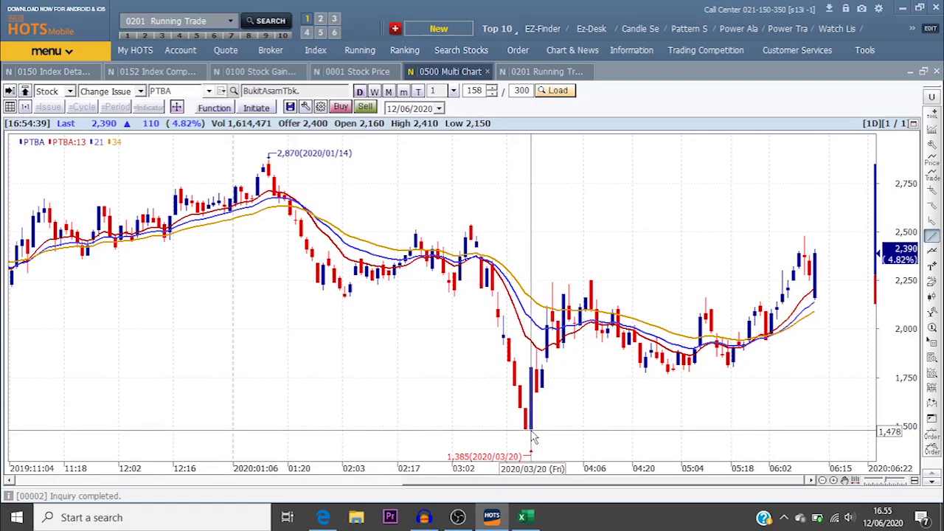
pyautogui.moveTo(531, 430)
pyautogui.mouseDown()
pyautogui.moveTo(812, 366)
pyautogui.moveTo(824, 324)
pyautogui.moveTo(863, 333)
pyautogui.mouseUp()
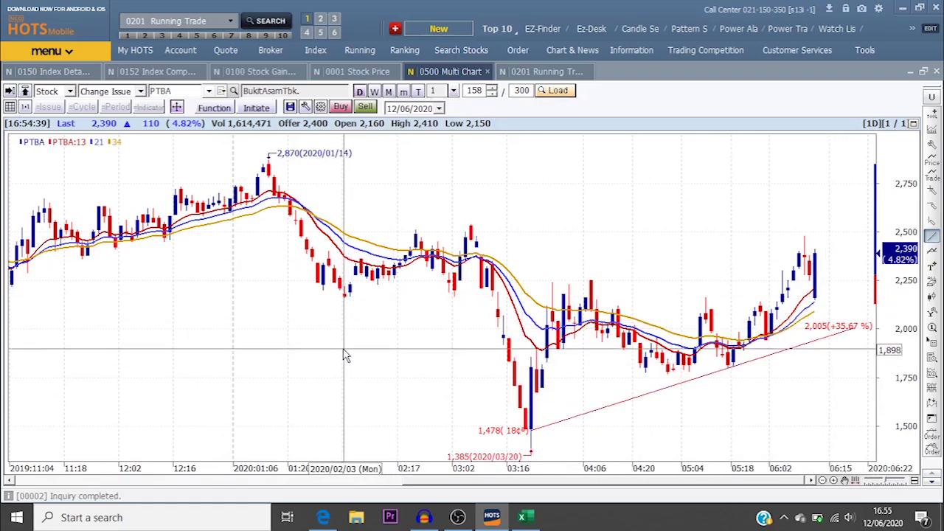
# Try two more rising trend lines on the PTBA chart, starting at about 1,805 and about 1,602, and clear all drawn lines.
pyautogui.moveTo(336, 366)
pyautogui.mouseDown()
pyautogui.moveTo(830, 225)
pyautogui.moveTo(804, 224)
pyautogui.mouseUp()
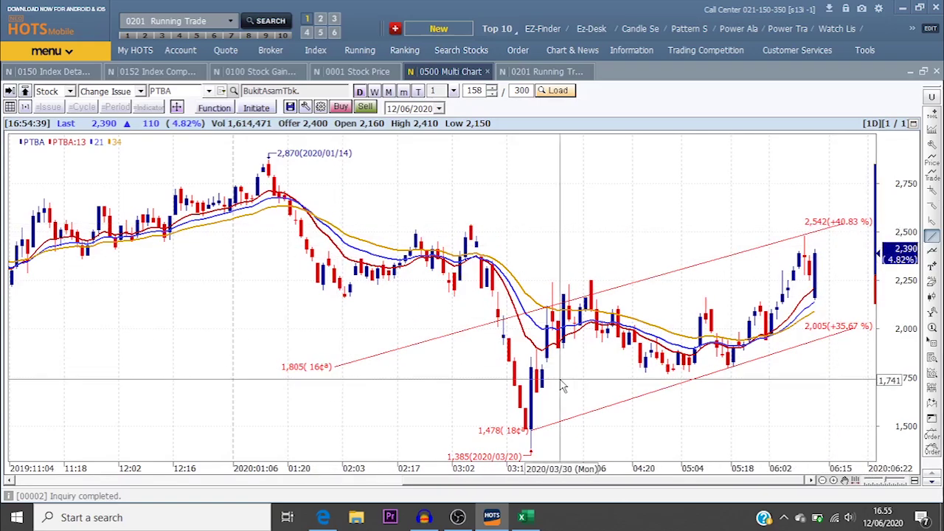
pyautogui.moveTo(362, 407); pyautogui.dragTo(867, 264)
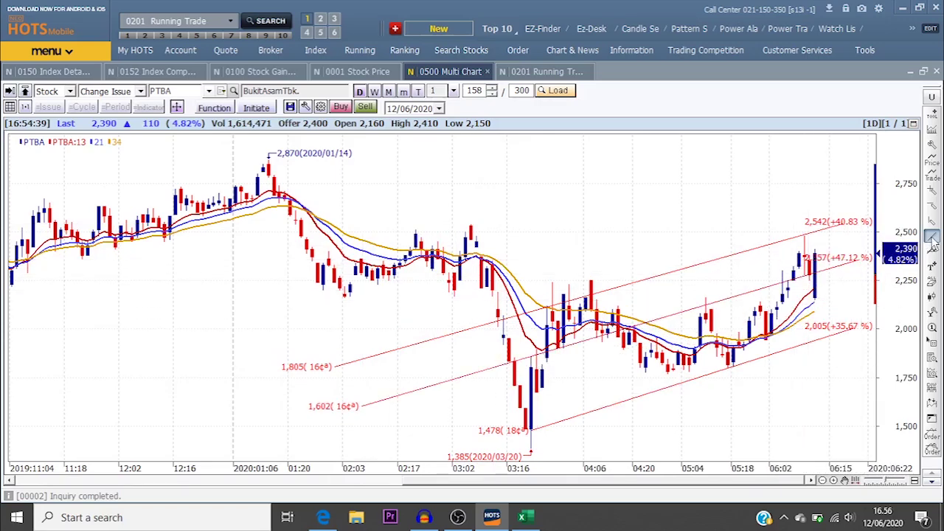
pyautogui.click(932, 283)
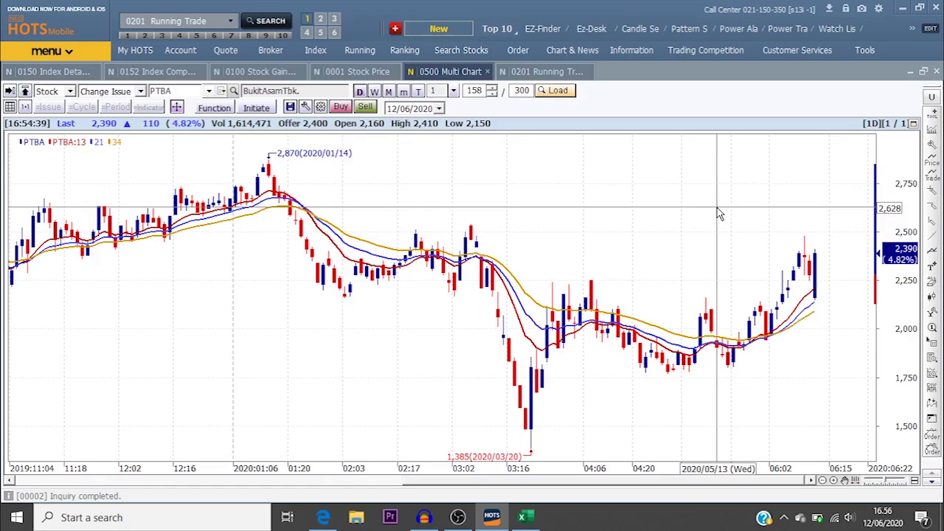
# Compare the Excel scenarios with the PTBA chart in HOTS, viewed back to March 2019 and narrowed to October 2019–June 2020, ending in Excel.
pyautogui.click(521, 517)
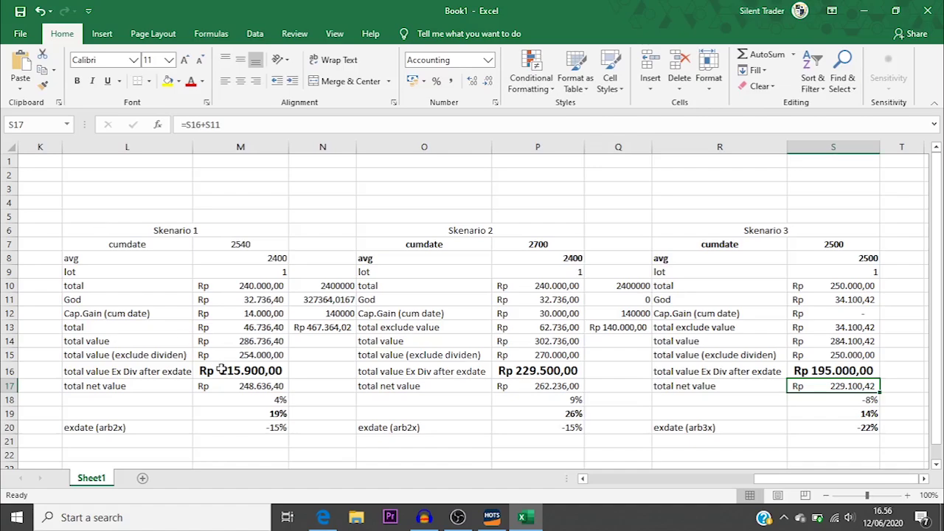
pyautogui.click(491, 517)
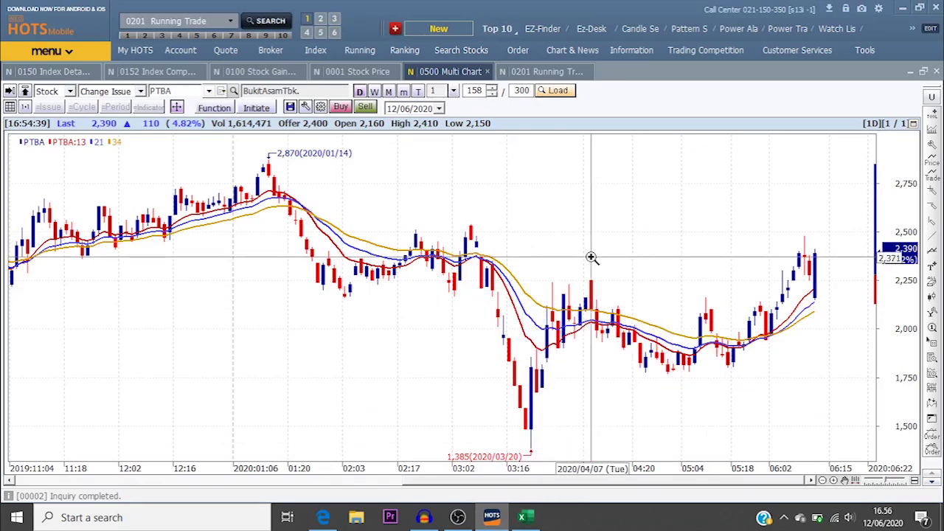
pyautogui.scroll(-5, 392, 251)
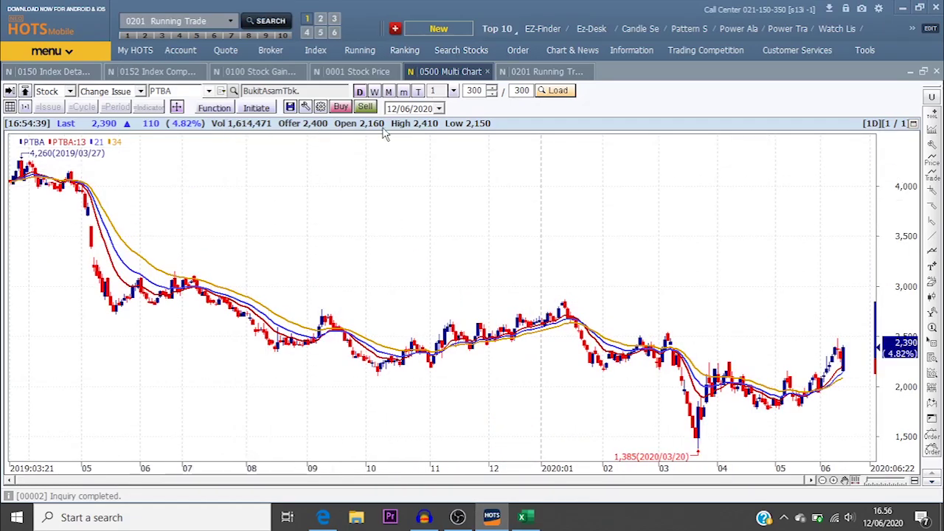
pyautogui.moveTo(402, 259); pyautogui.dragTo(889, 280)
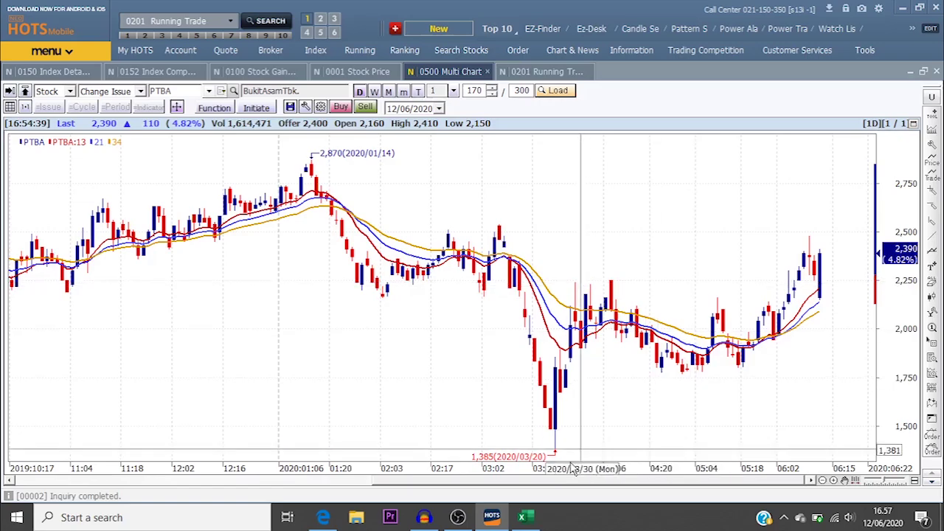
pyautogui.click(521, 517)
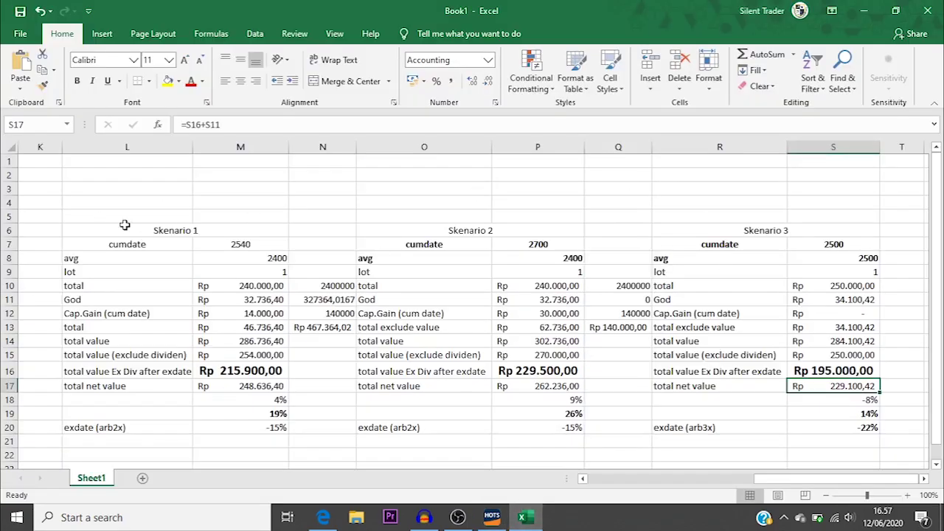